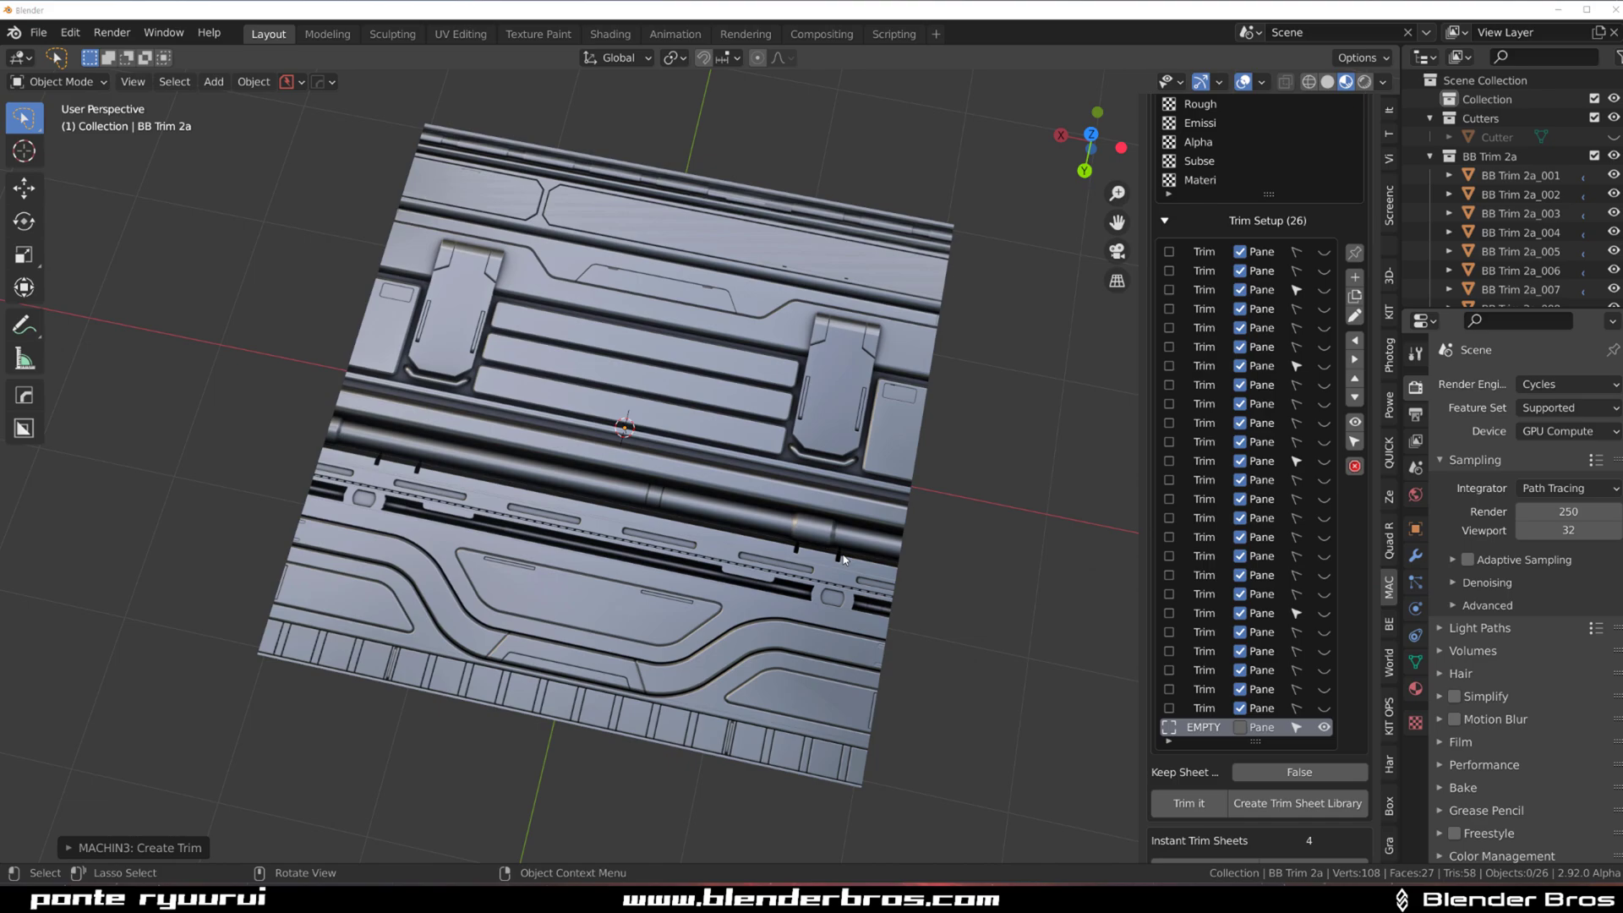
Add a cylinder mesh to the scene and move it beside the trim sheet.
middle_click_drag(850, 519, 887, 507)
middle_click_drag(752, 508, 369, 479, "shift")
scroll(776, 337, "up", 3)
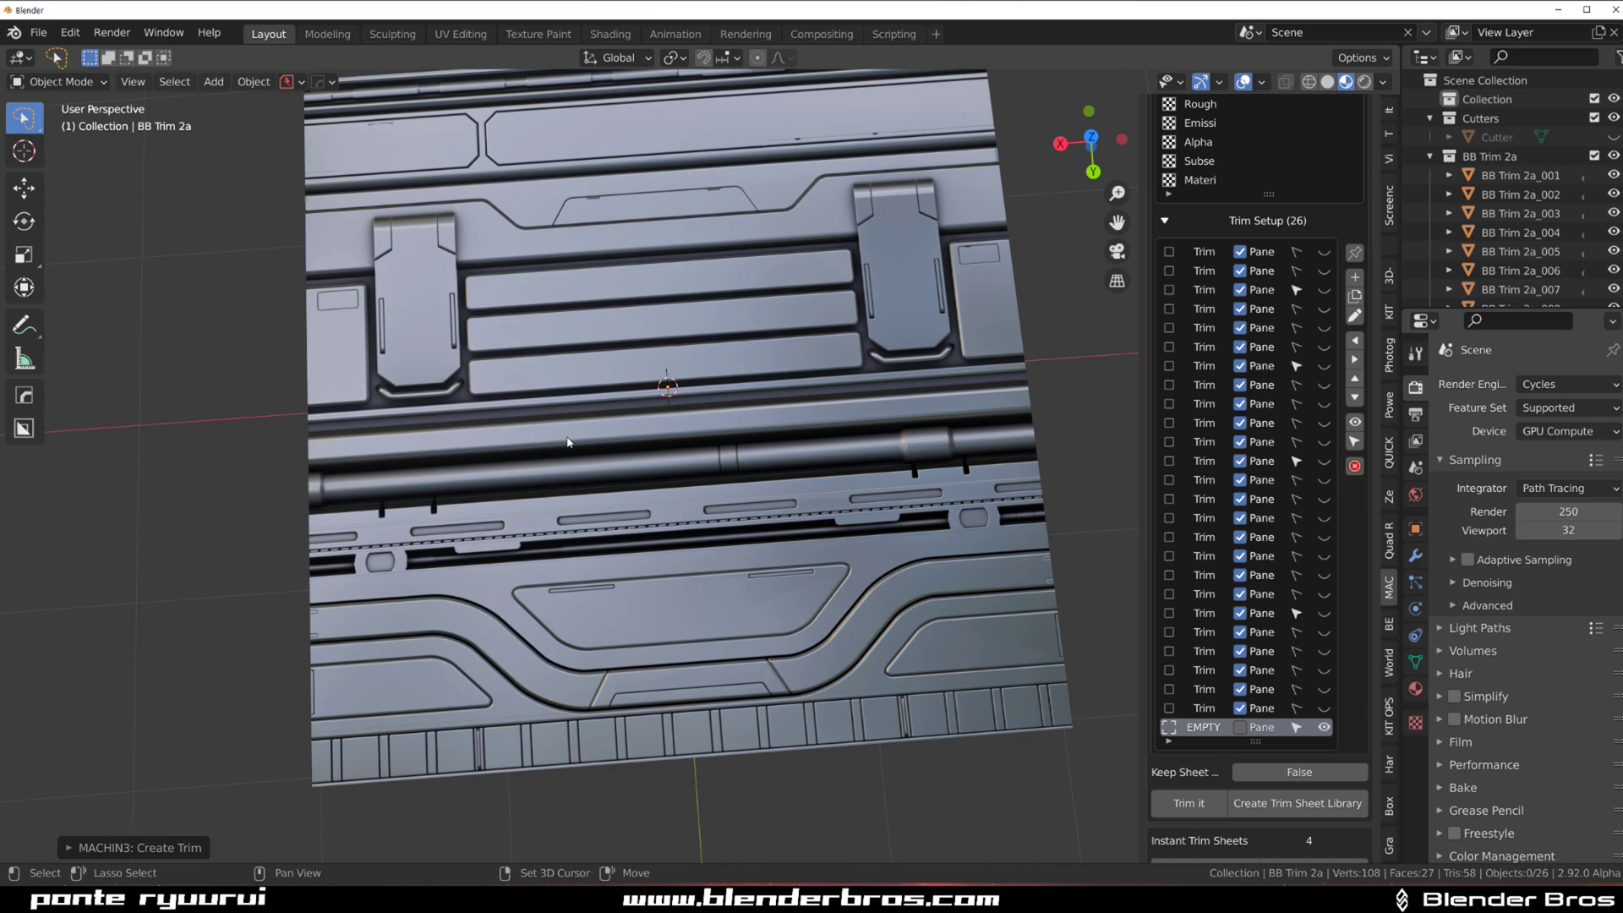
middle_click_drag(851, 452, 772, 468, "shift")
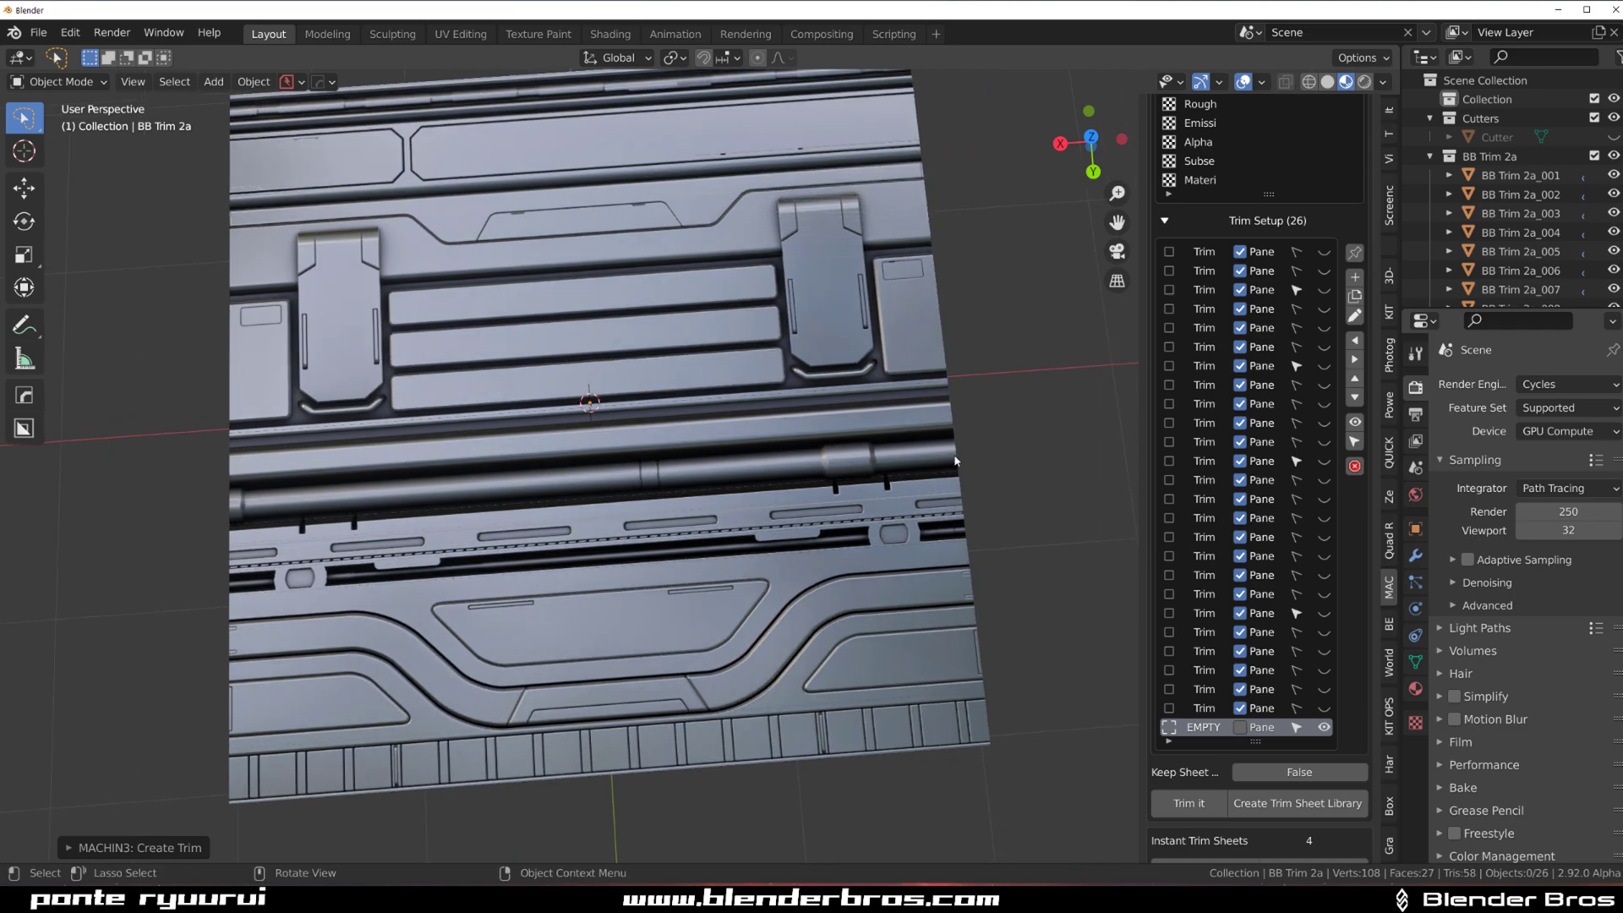
scroll(275, 490, "down", 4)
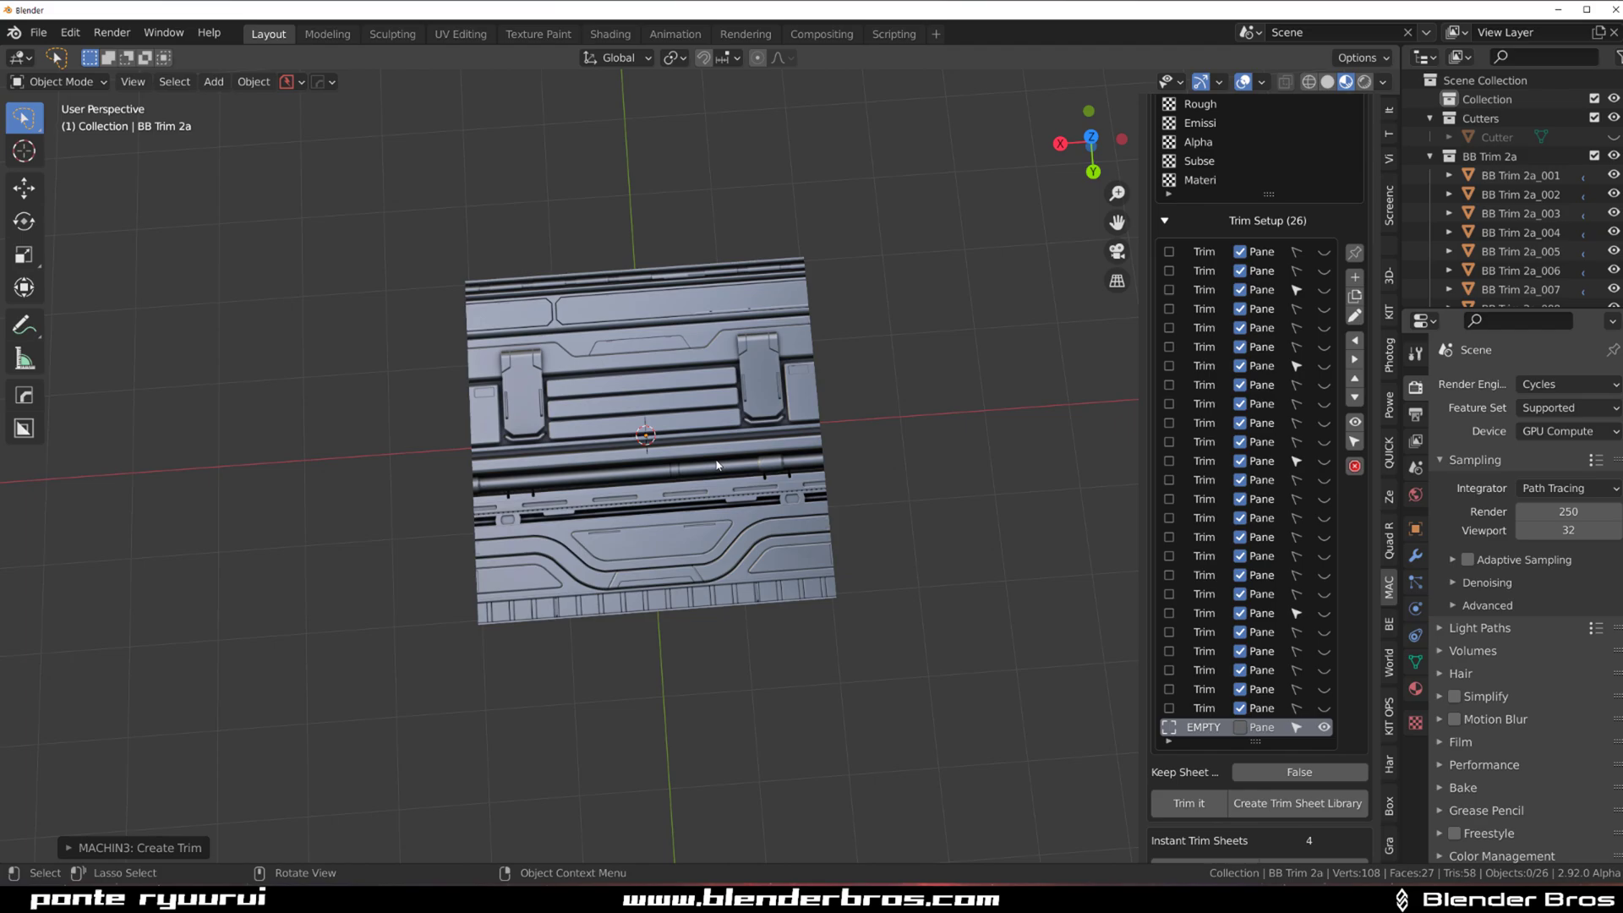
middle_click_drag(820, 427, 524, 378)
scroll(524, 378, "down", 1)
key("shift+a")
mouse_move(524, 378)
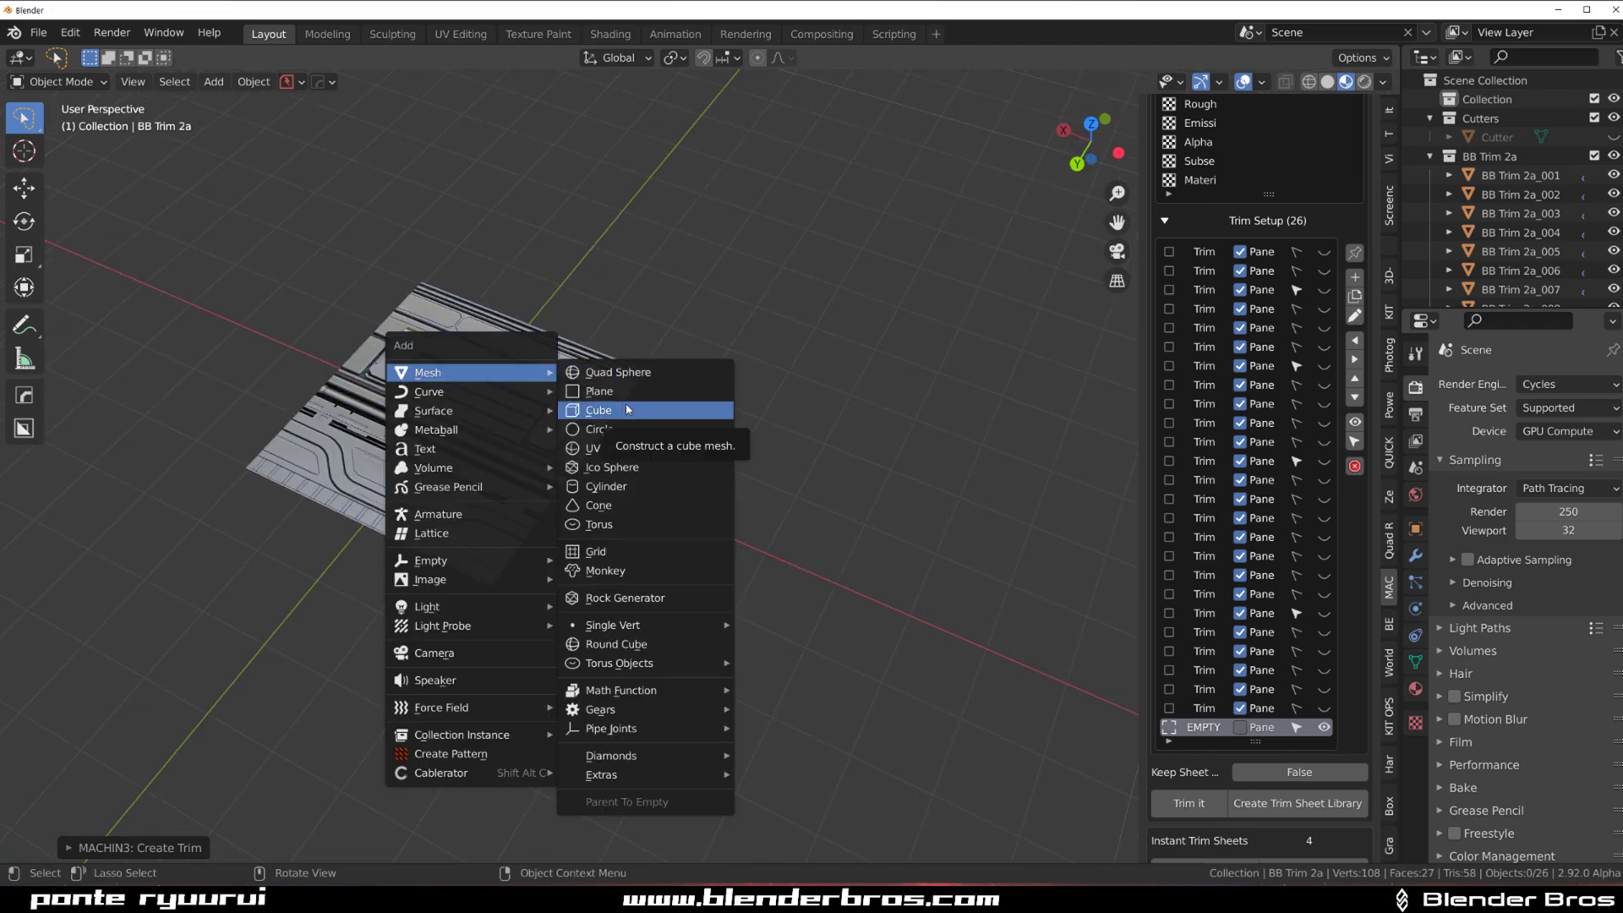
left_click(639, 488)
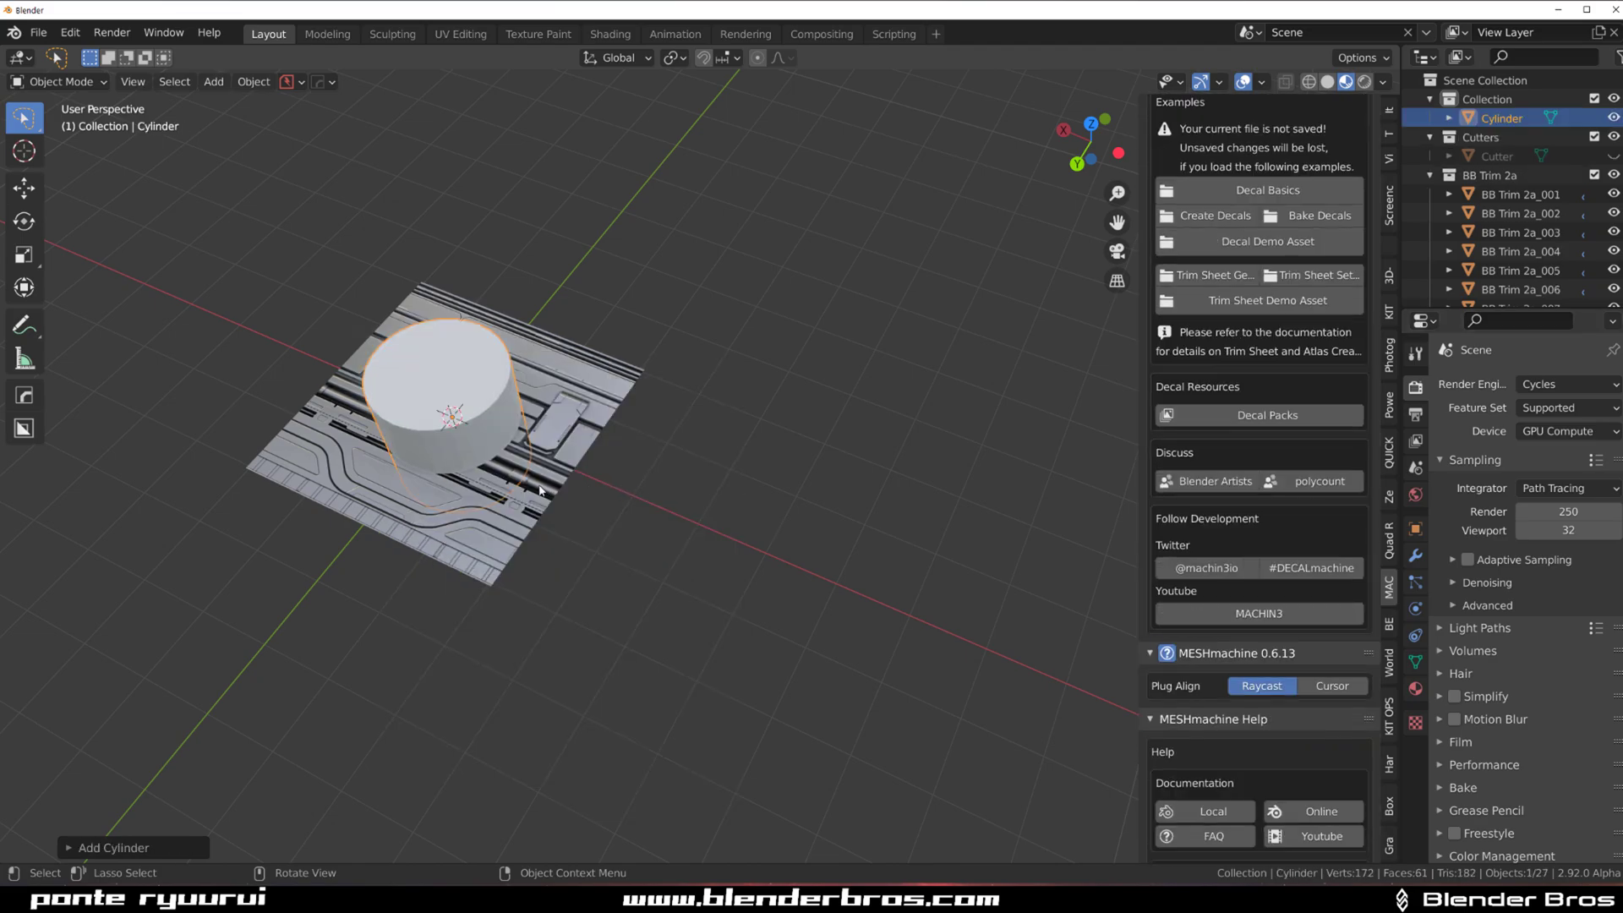
key("g")
left_click(916, 455)
Assign a blank material to the cylinder and give it a HardOps bevel.
scroll(485, 546, "up", 2)
middle_click_drag(846, 427, 673, 437, "shift")
key("alt+m")
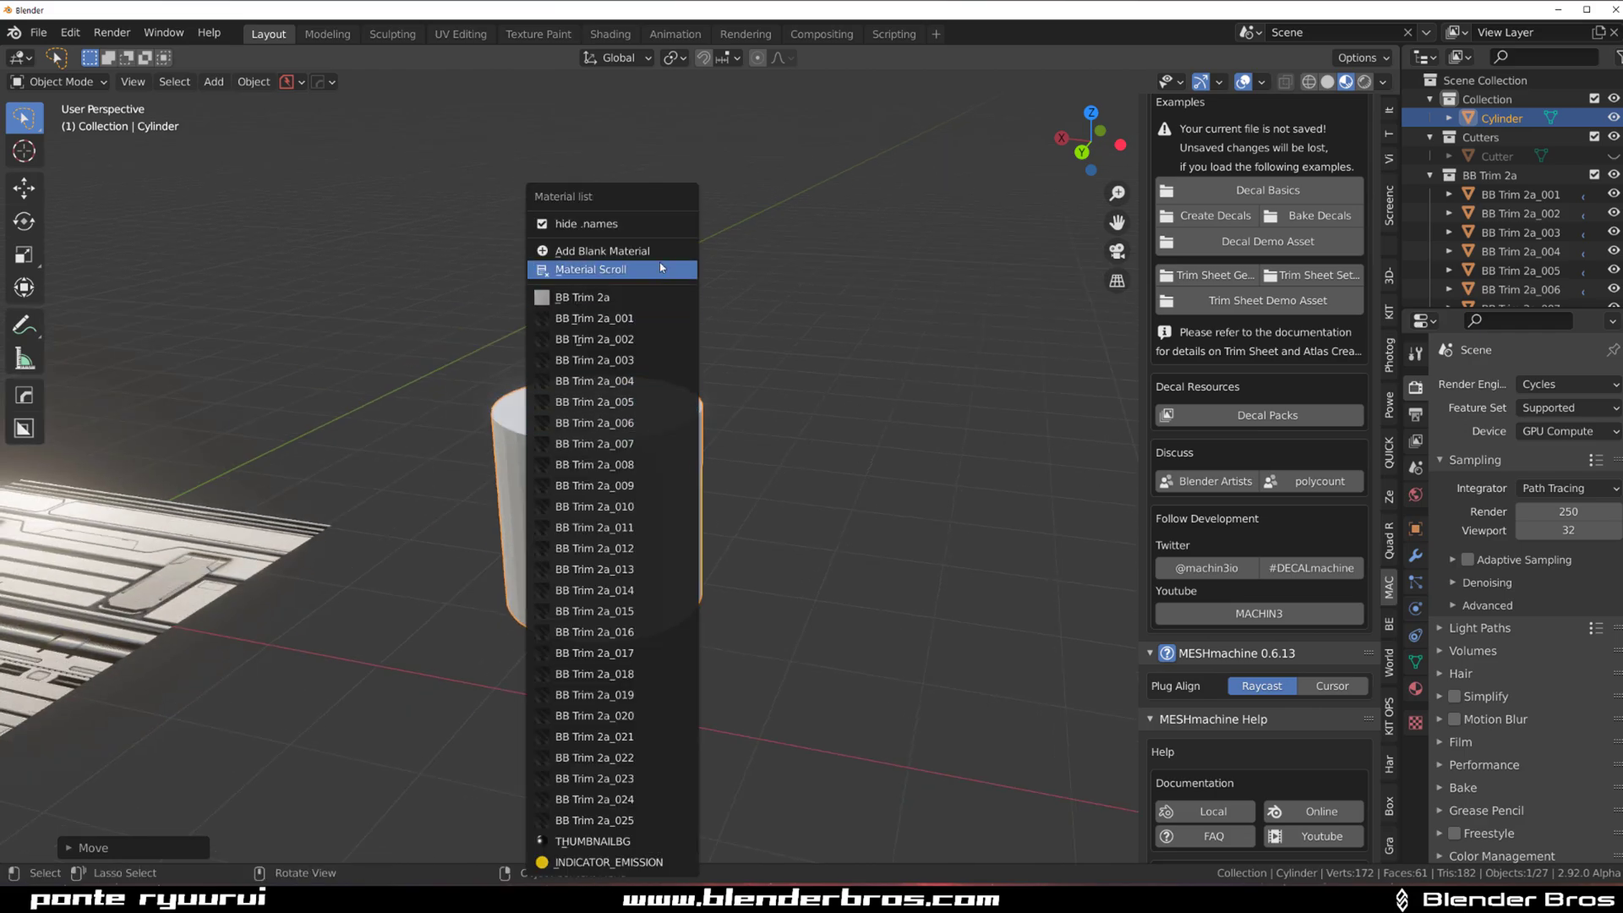
left_click(646, 251)
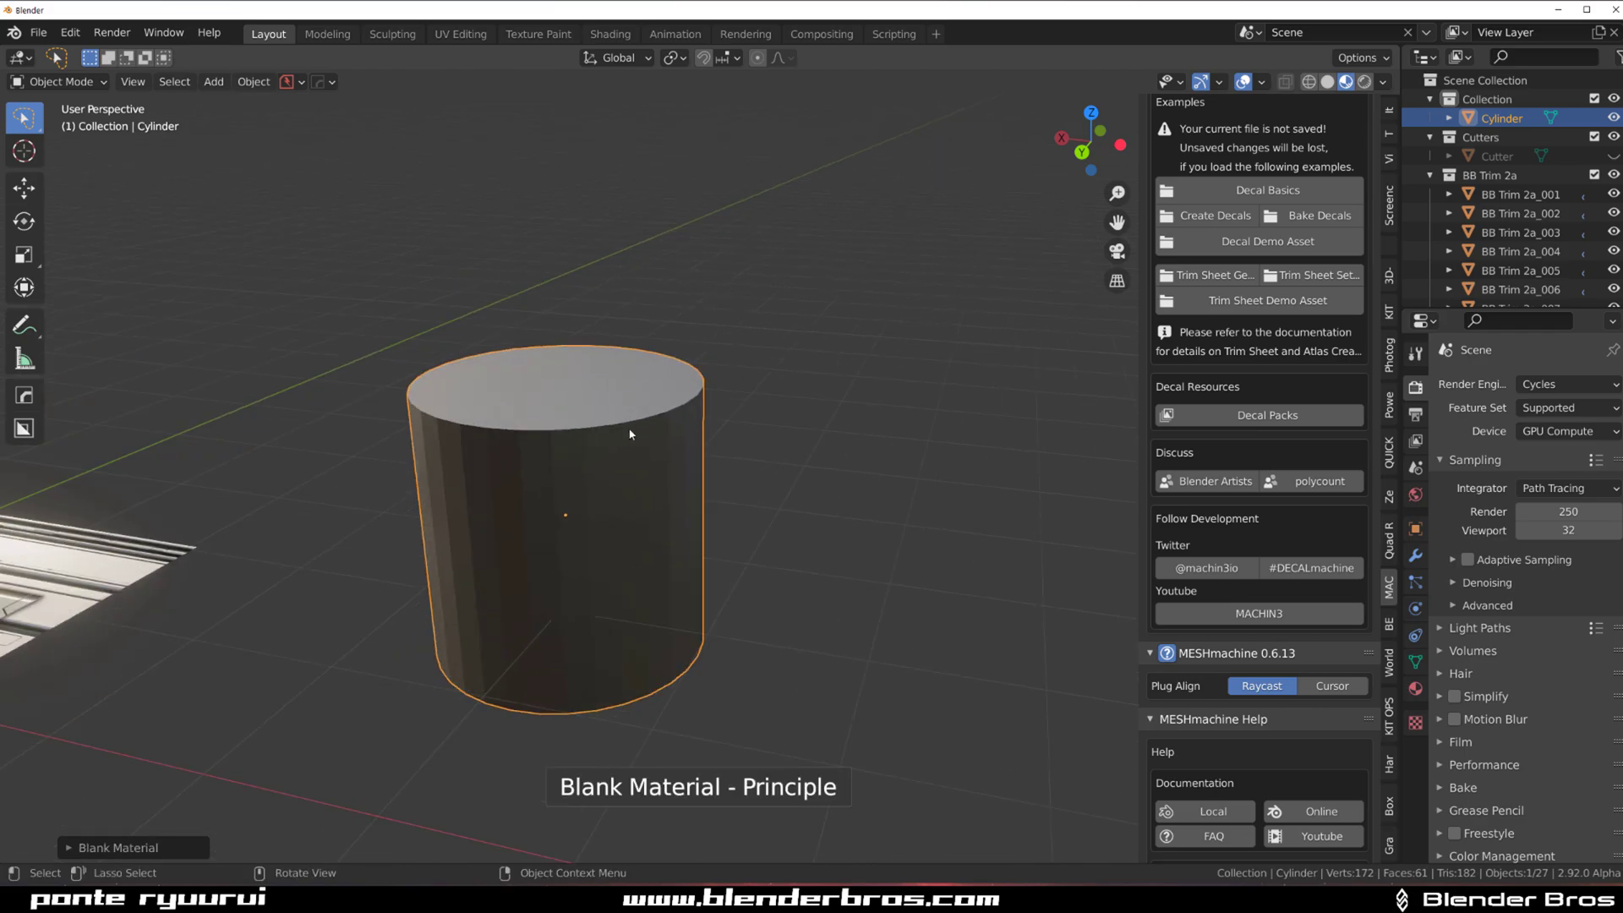
key("q")
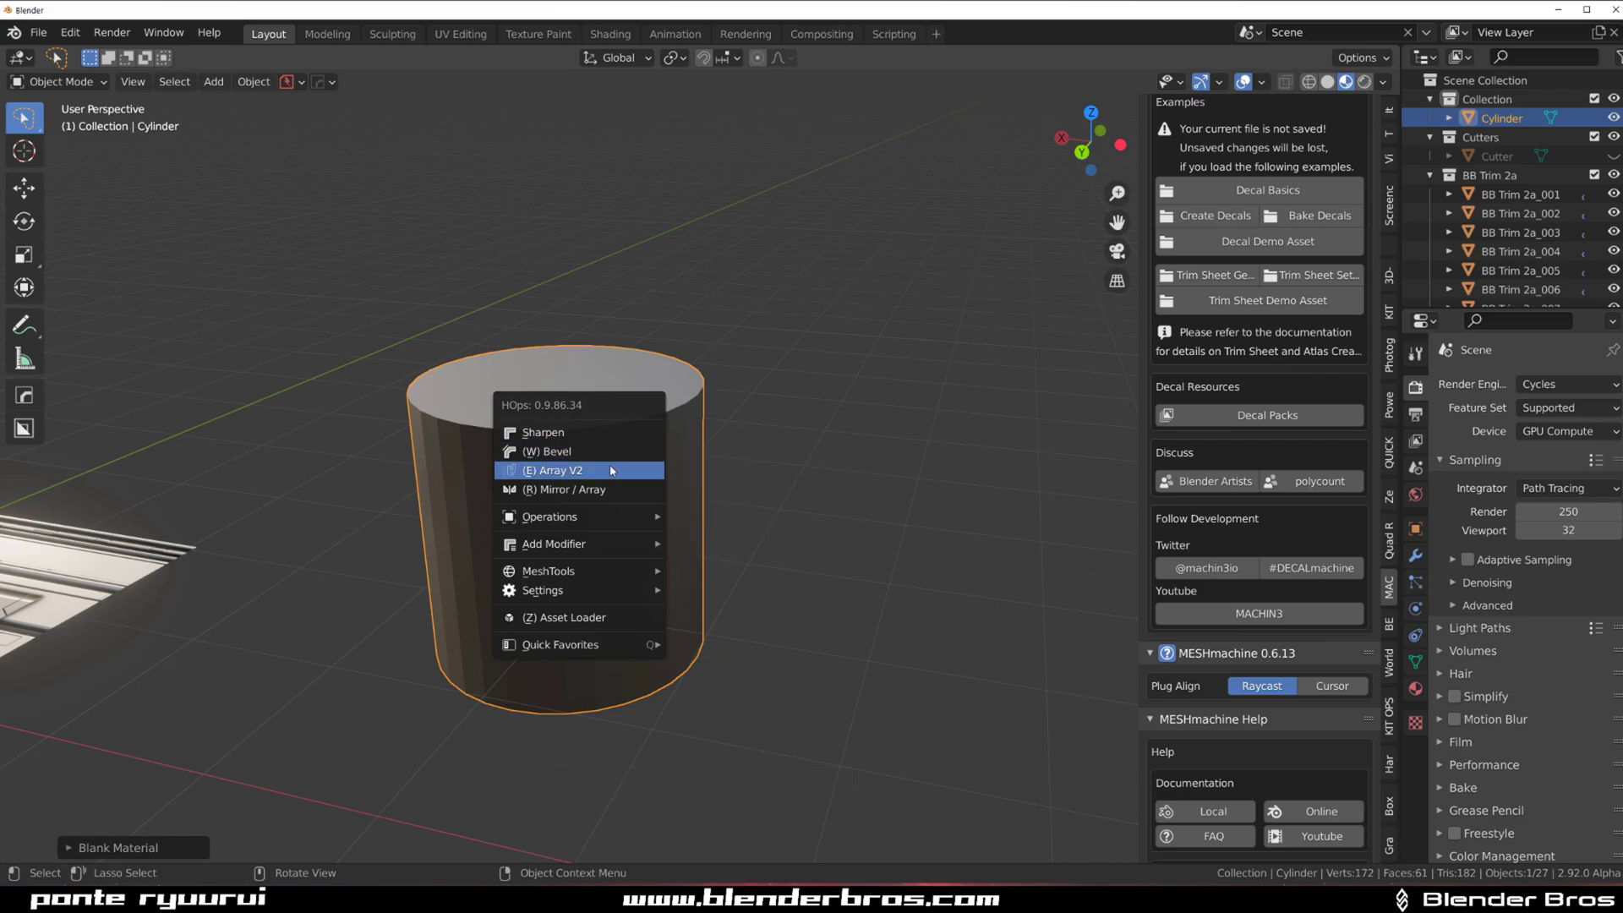
left_click(610, 449)
left_click(610, 449)
Cut two evenly spaced horizontal edge loops around the cylinder's side without sliding them.
key("Tab")
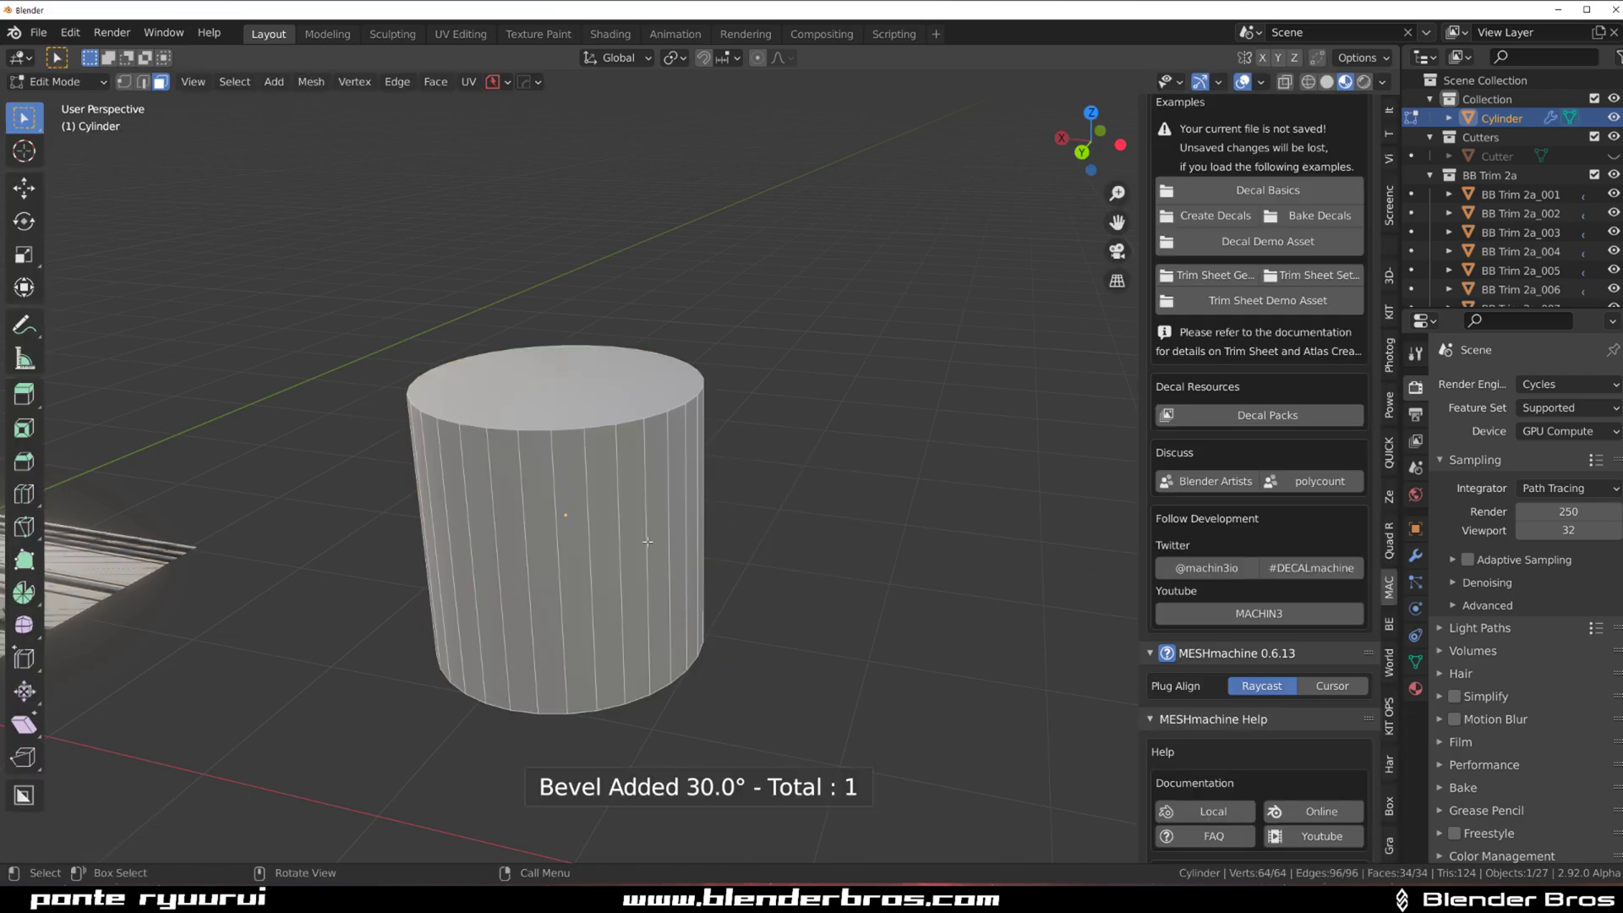
key("ctrl+r")
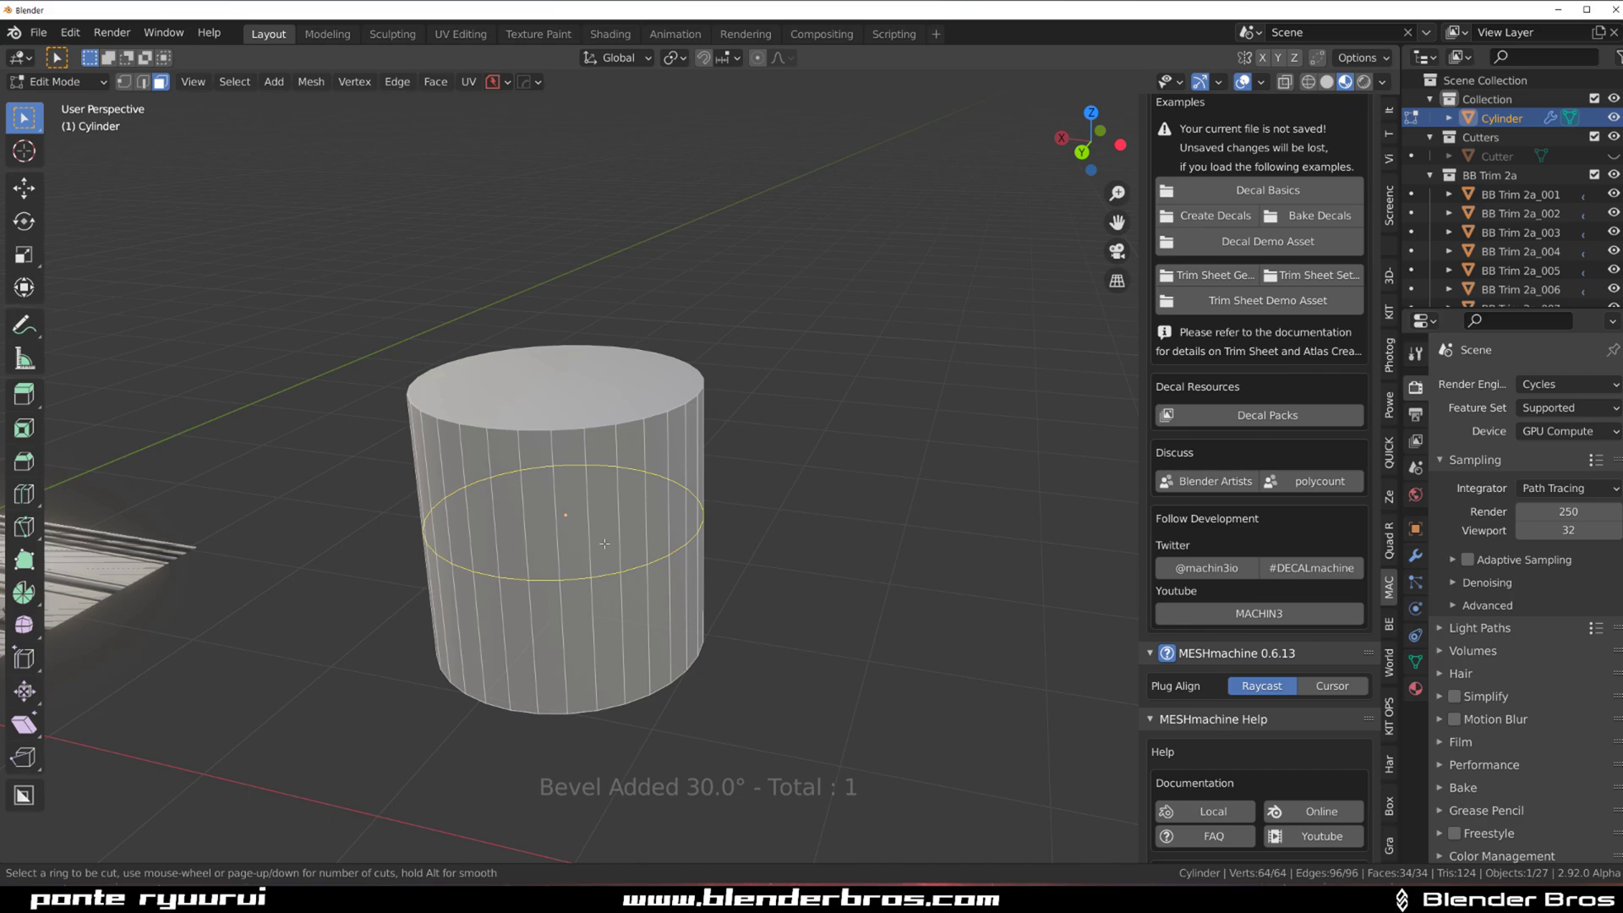
scroll(605, 543, "up", 1)
left_click(605, 541)
right_click(604, 541)
Unwrap the cylinder's middle face band to trim 015 of the BB Trim 2a sheet and return to Object Mode.
key("3")
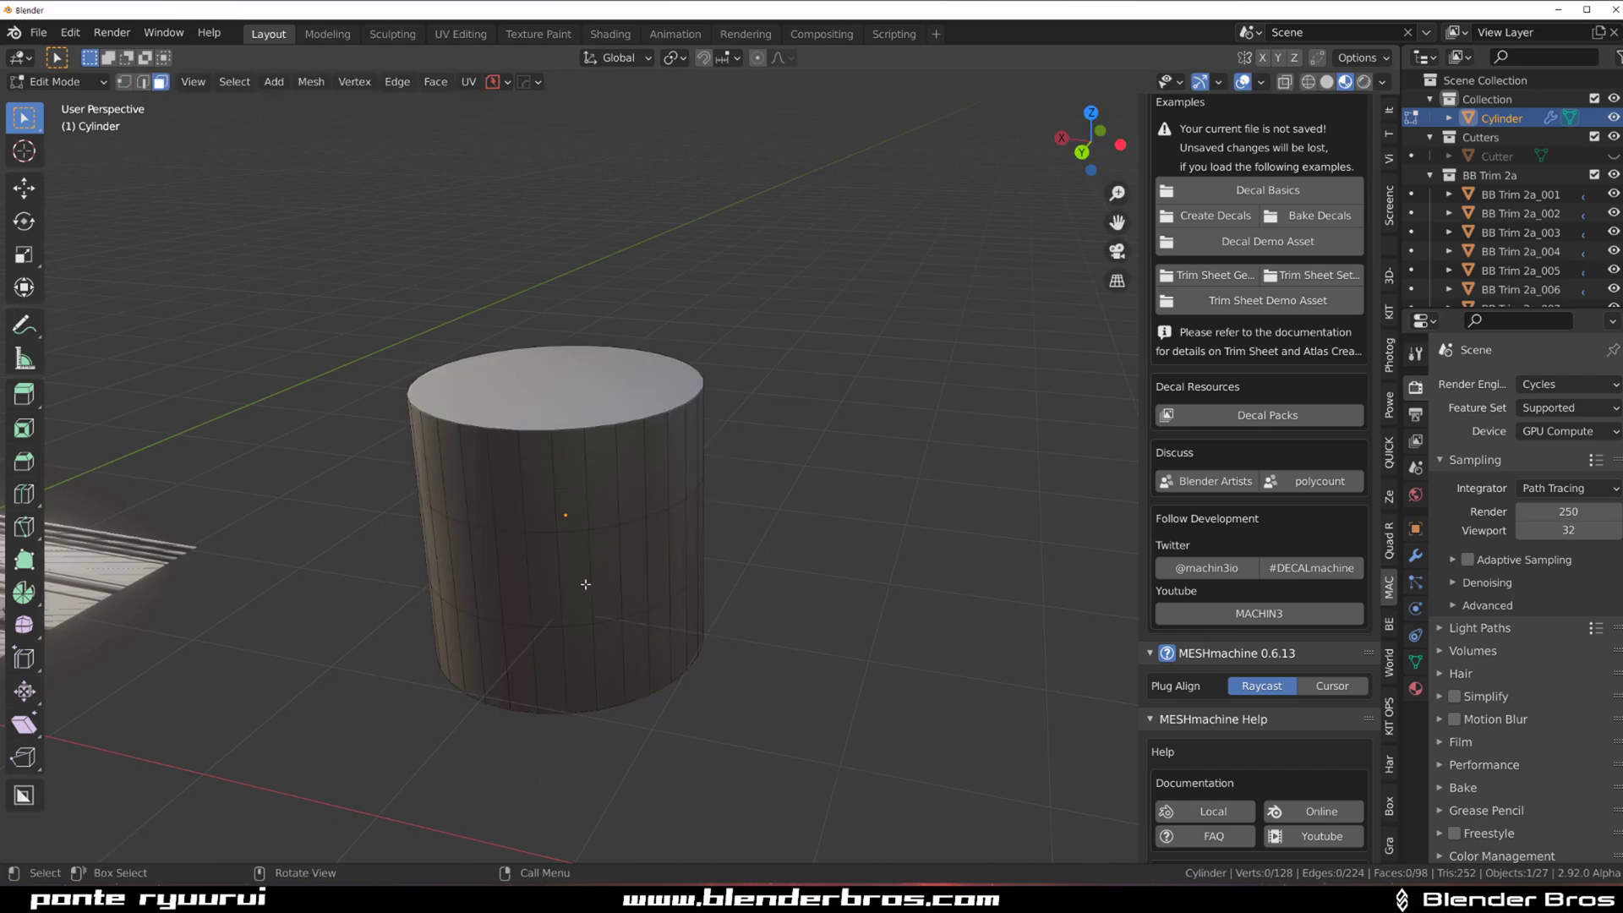
left_click(586, 581, "alt")
middle_click_drag(645, 558, 652, 507)
key("d")
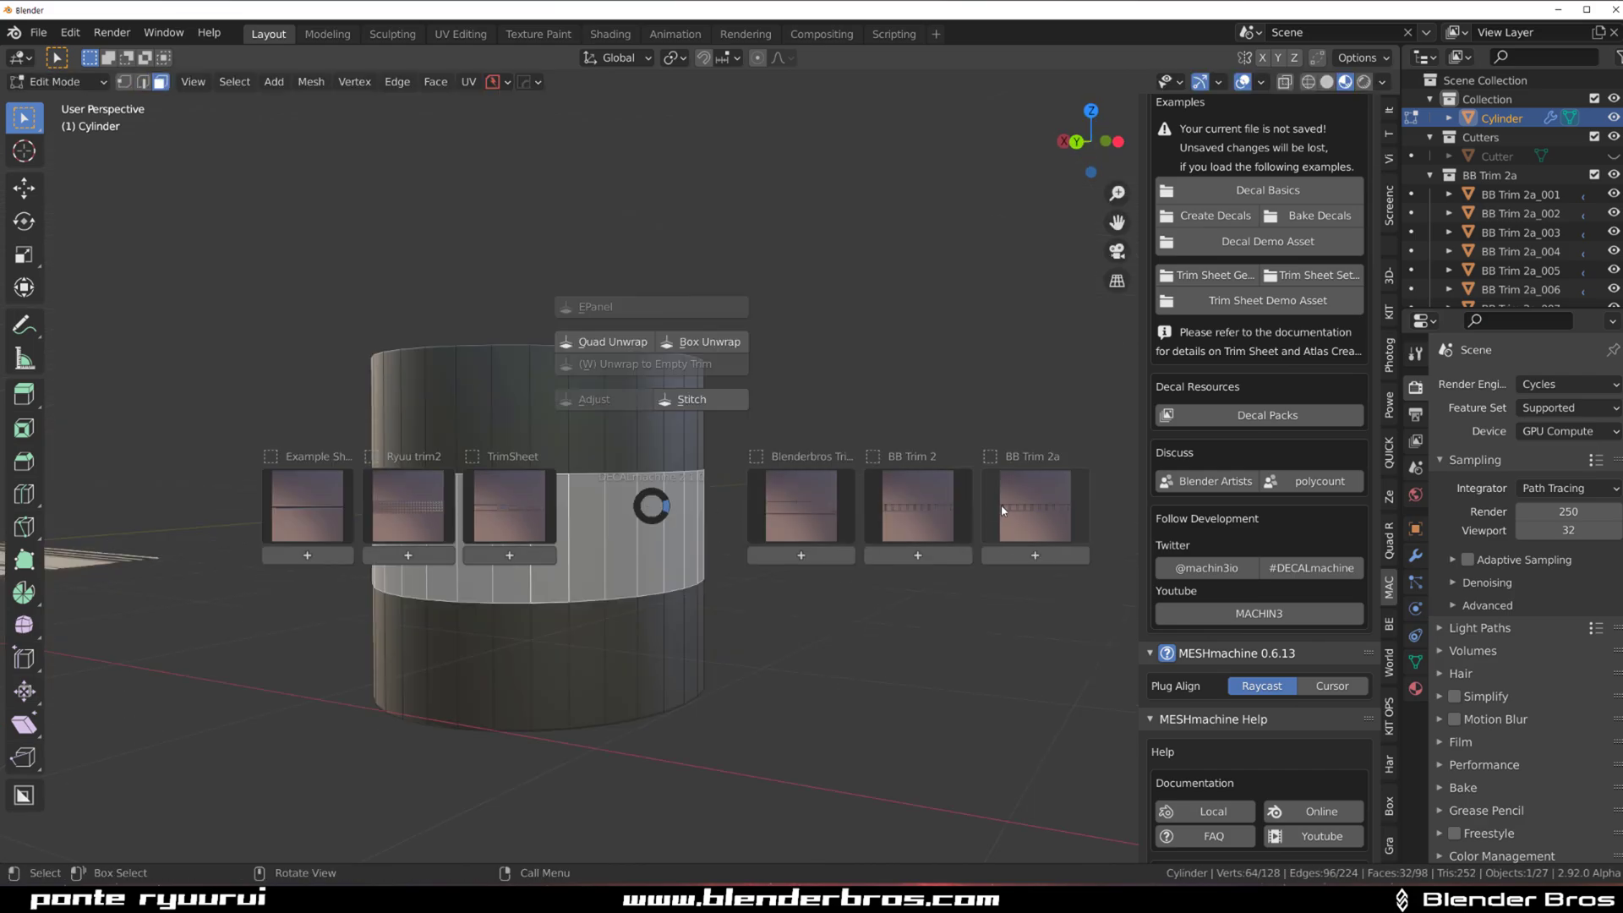
left_click(1002, 510)
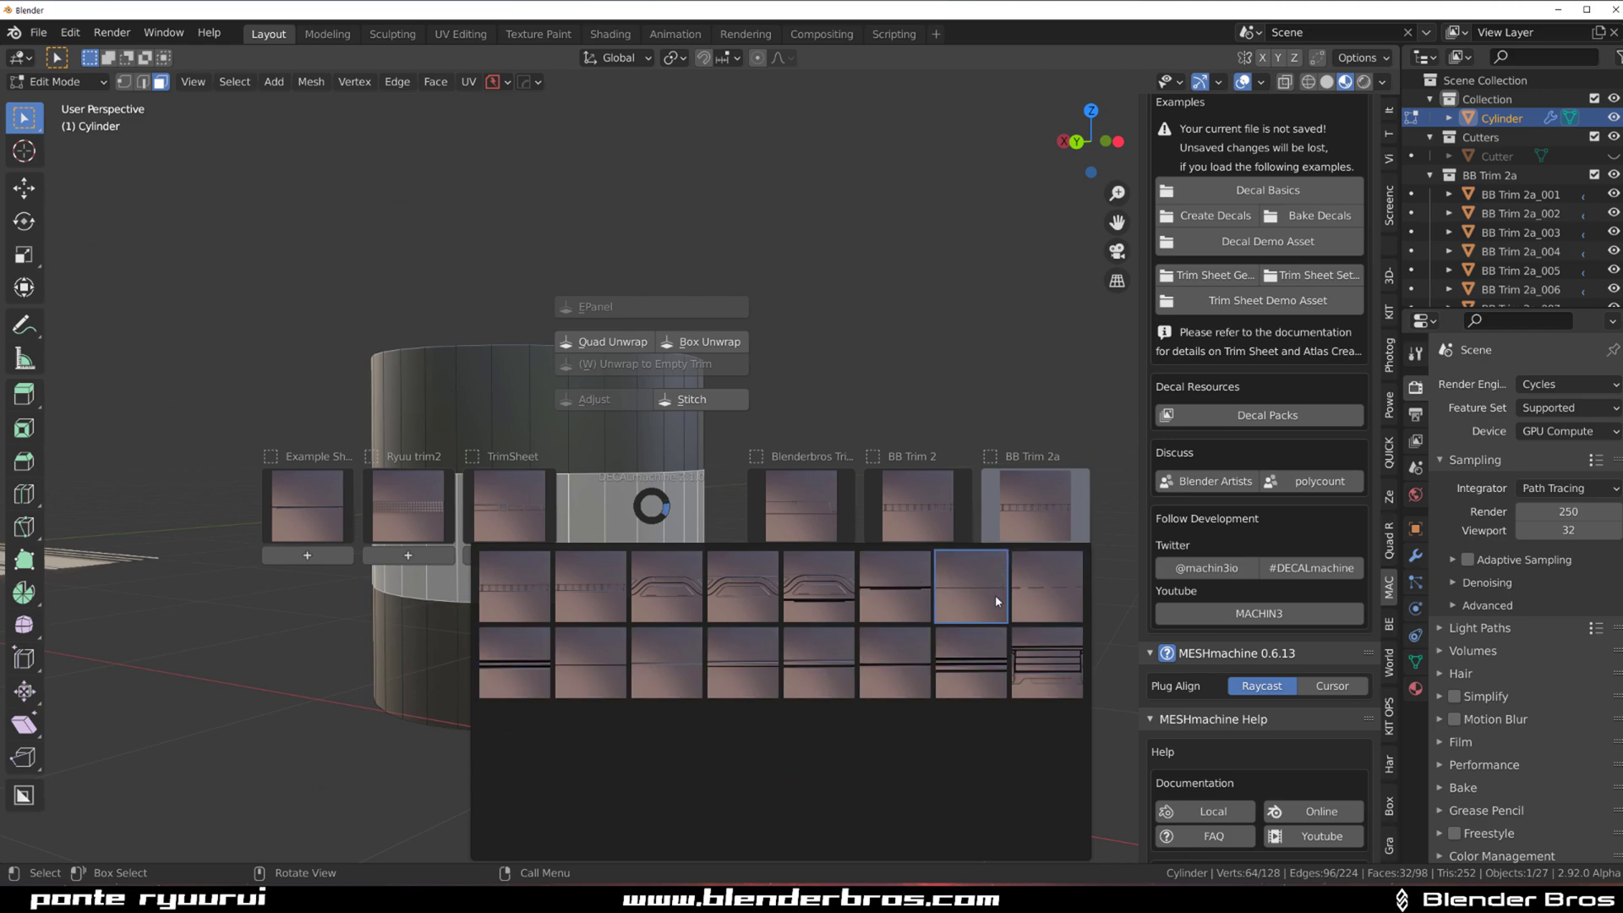
left_click(973, 657)
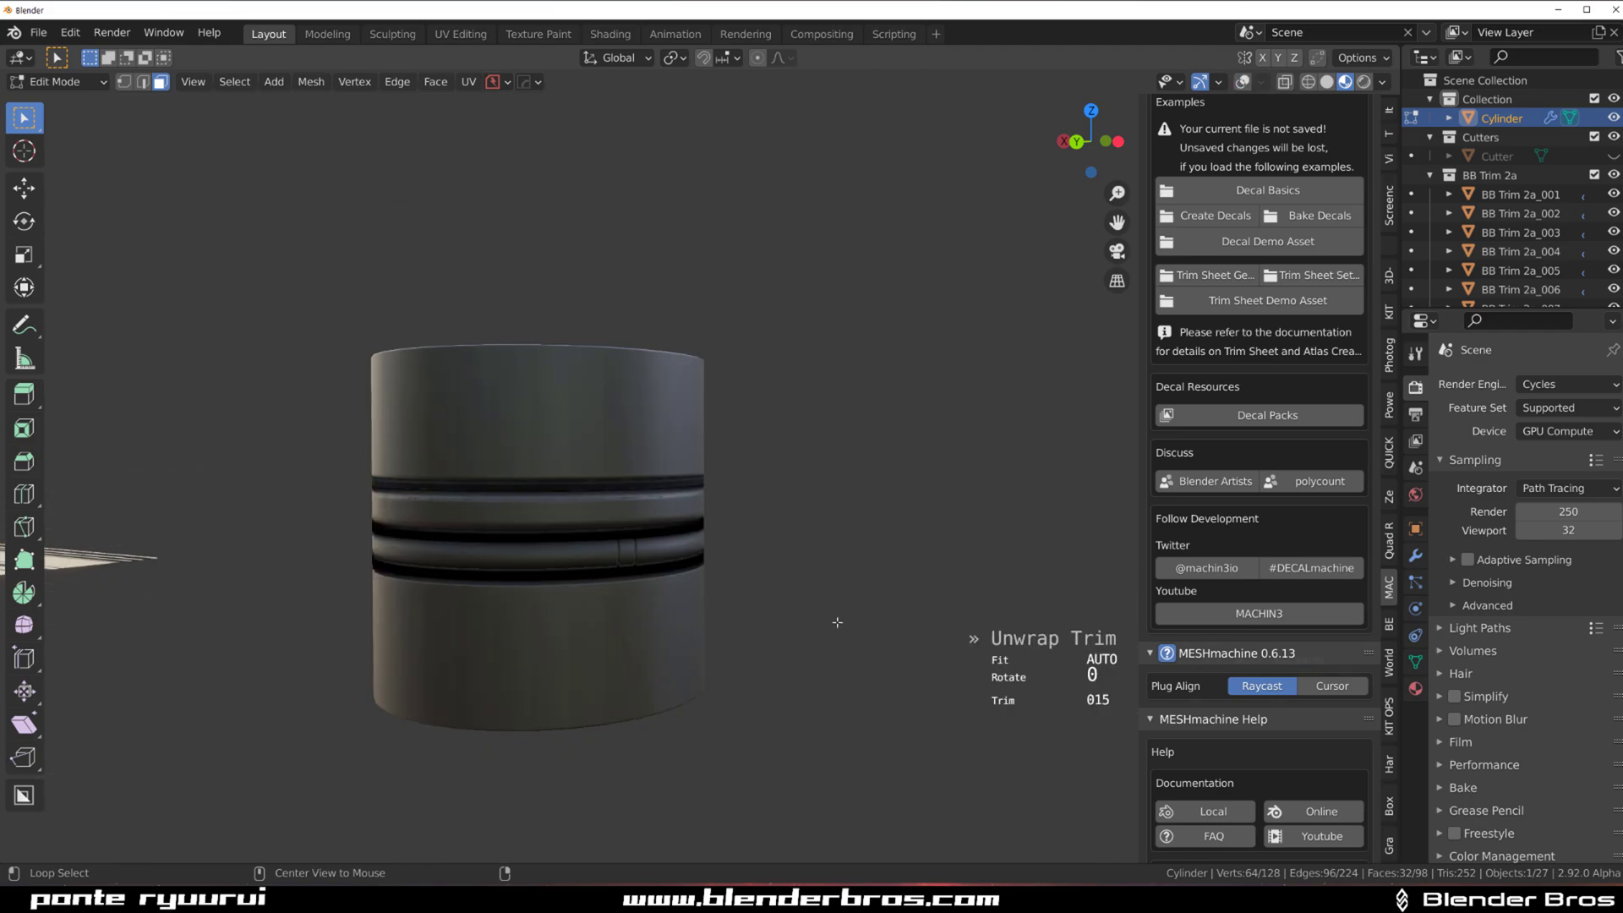
left_click(785, 605)
middle_click_drag(782, 602, 691, 596)
key("Tab")
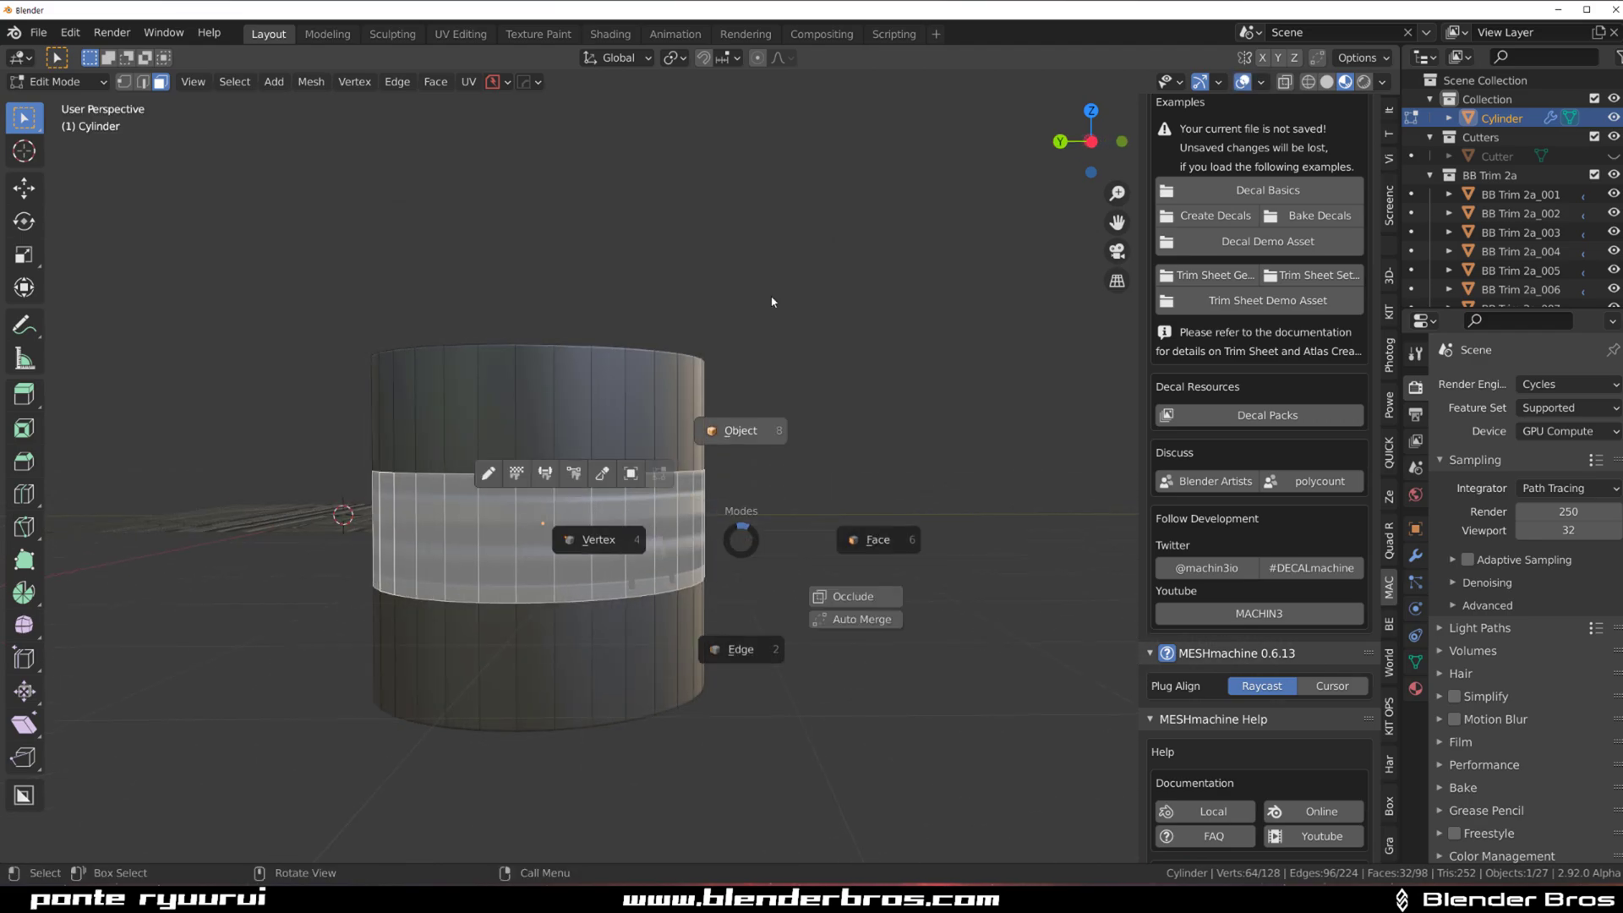
left_click(771, 302)
Examine up close how the pipe detail meets at the seam of the cylinder's trimmed band.
scroll(711, 492, "up", 2)
middle_click_drag(702, 507, 318, 529)
scroll(549, 490, "up", 2)
middle_click_drag(549, 490, 622, 522, "shift")
scroll(577, 509, "up", 3)
scroll(623, 524, "up", 2)
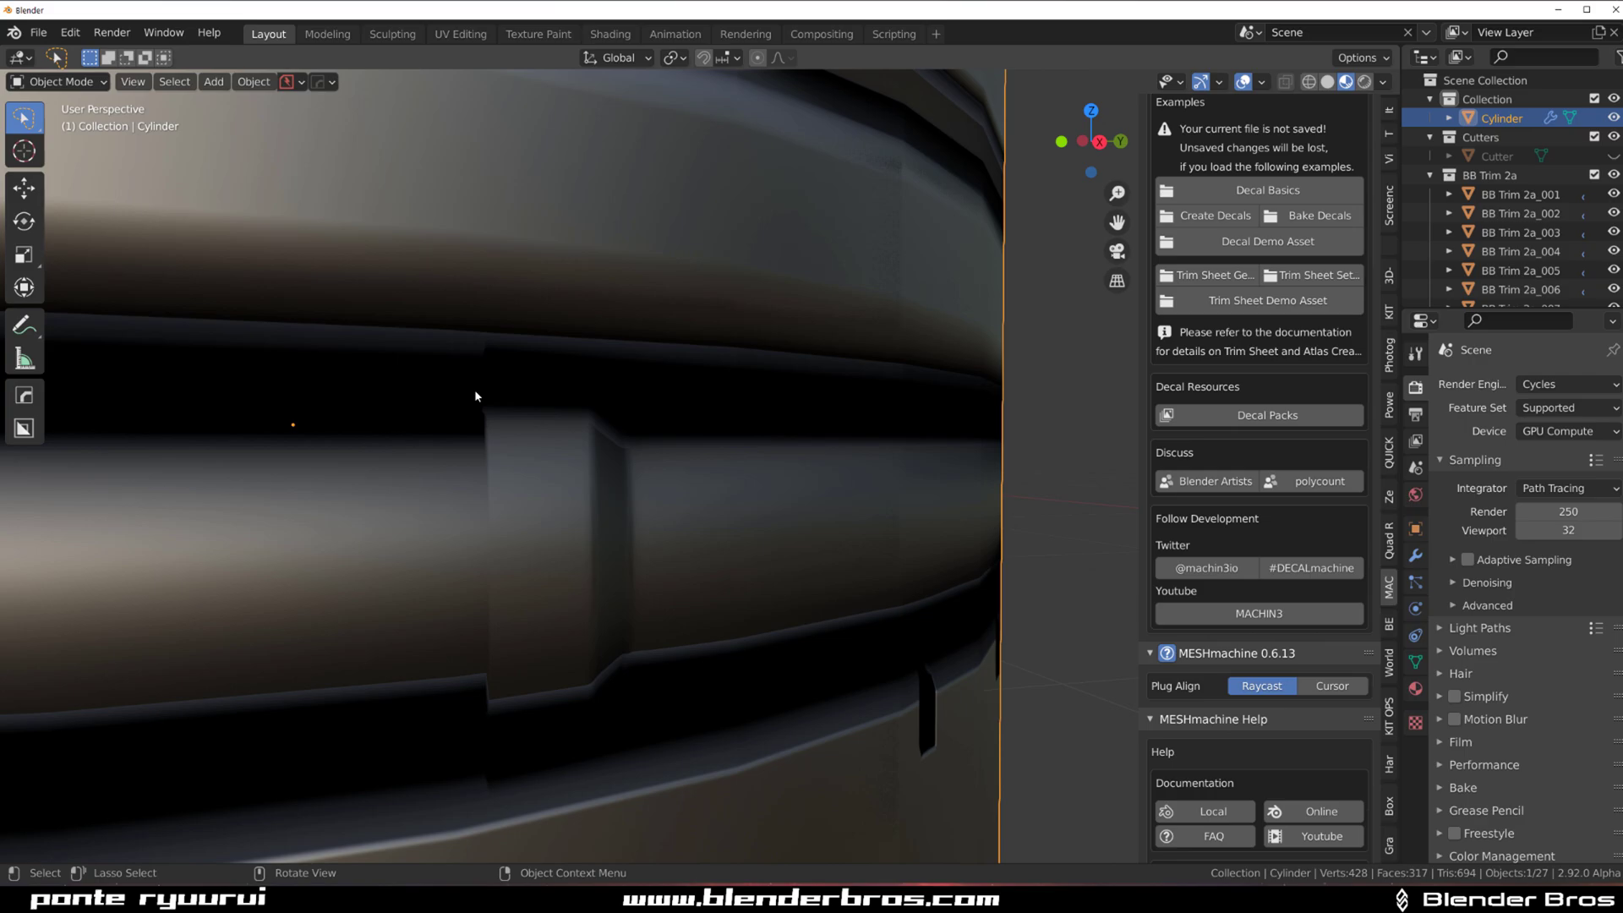
middle_click_drag(475, 396, 696, 535)
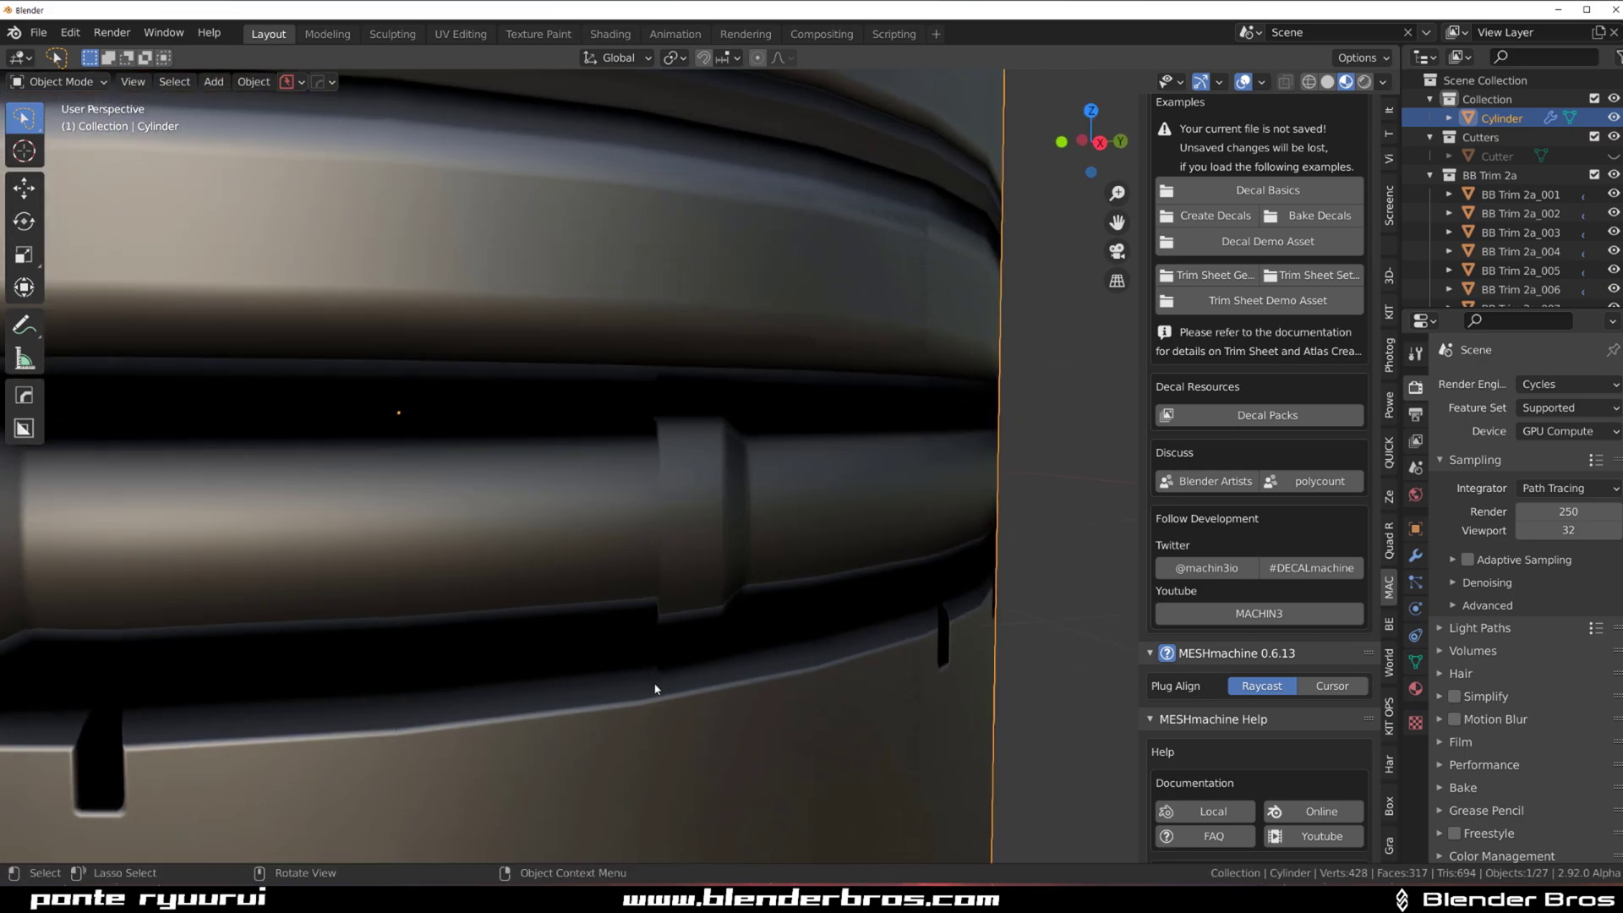
scroll(667, 507, "down", 5)
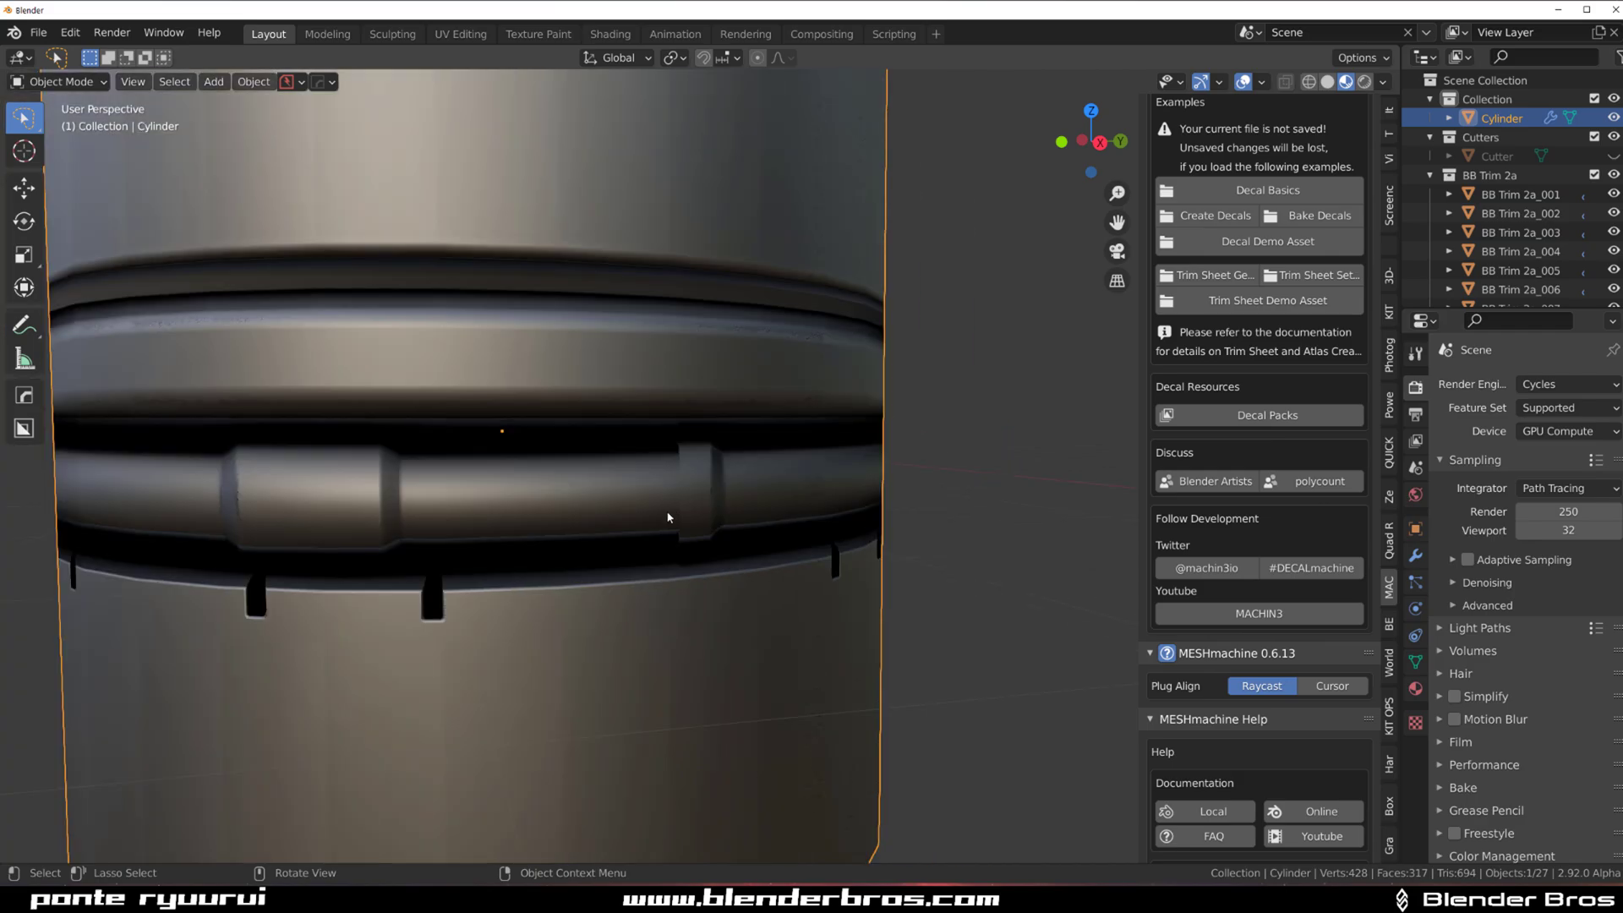
middle_click_drag(699, 518, 1059, 518)
scroll(1058, 518, "down", 5)
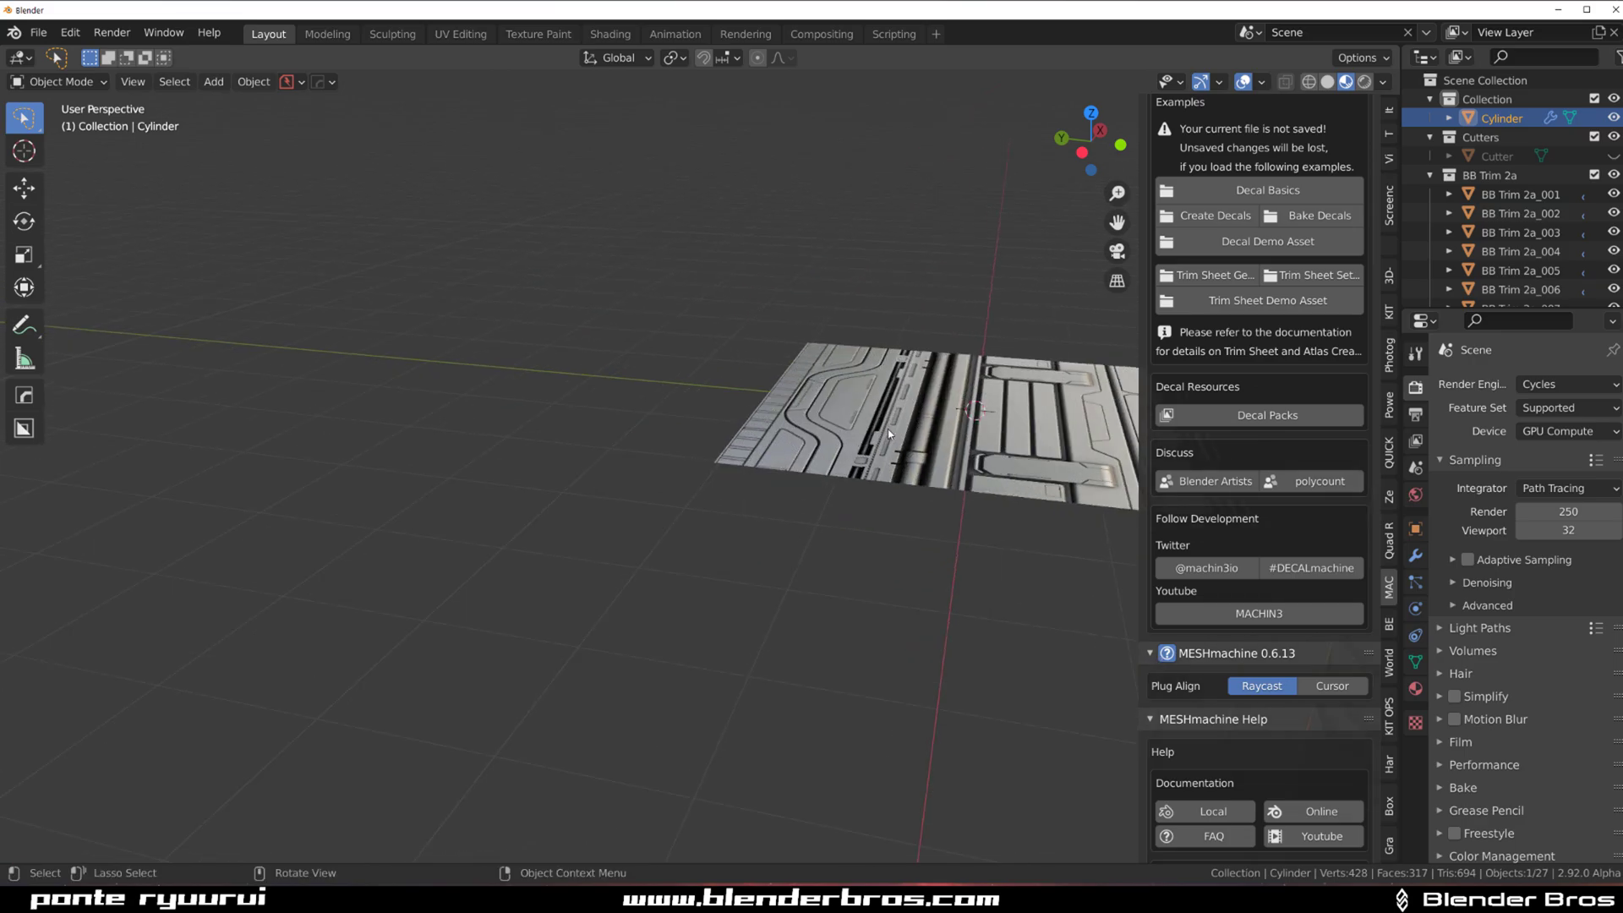
Select the strip beside the trim sheet's pipe and examine how the pipe, slots and curved panels run to the sheet's edge.
scroll(887, 428, "up", 4)
middle_click_drag(922, 526, 853, 534, "shift")
middle_click_drag(854, 534, 703, 457)
scroll(854, 533, "down", 1)
left_click(848, 531)
scroll(704, 456, "up", 5)
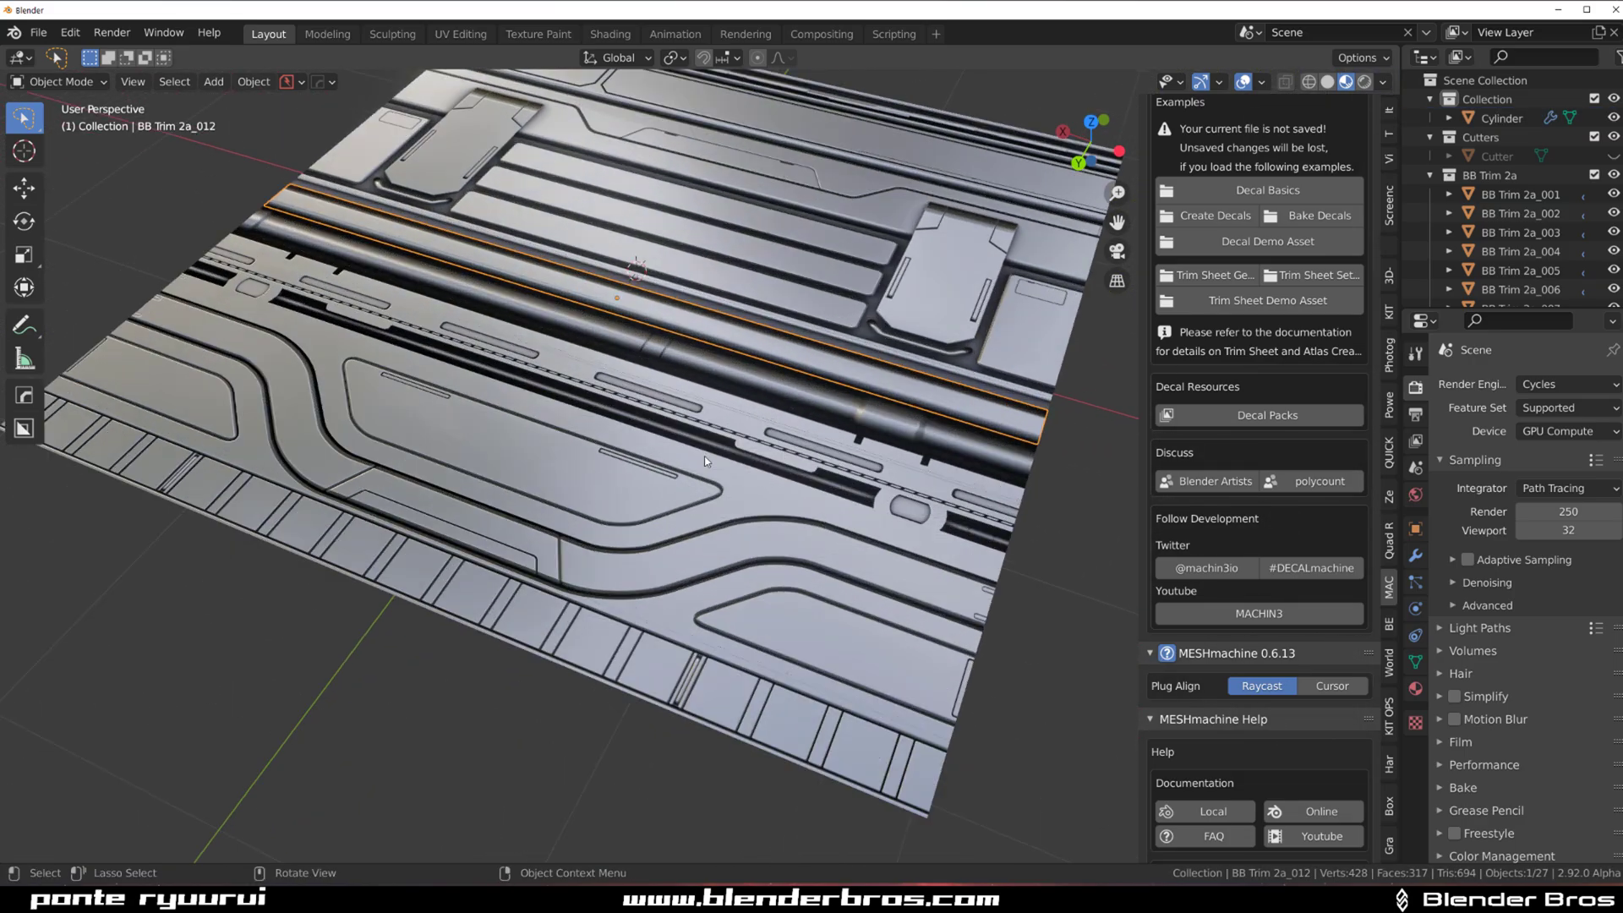
middle_click_drag(917, 657, 591, 469, "shift")
scroll(591, 469, "down", 1)
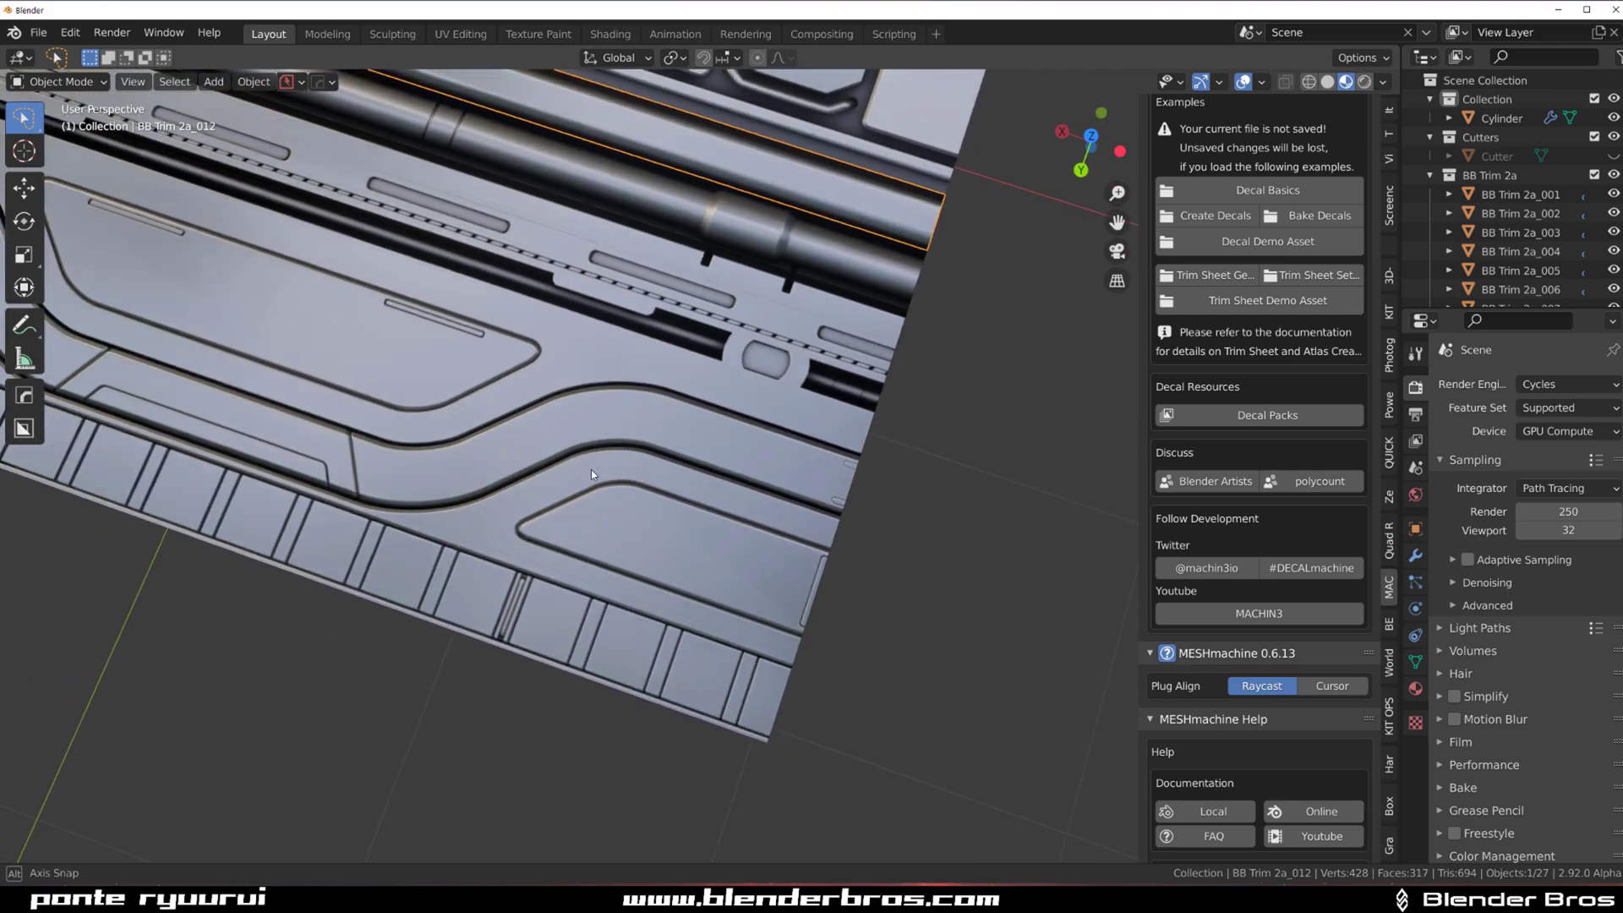
scroll(674, 536, "up", 2)
mouse_move(716, 550)
middle_mouse_down("shift")
mouse_move(607, 448)
mouse_move(588, 459)
mouse_move(634, 449)
mouse_move(653, 564)
middle_mouse_up("shift")
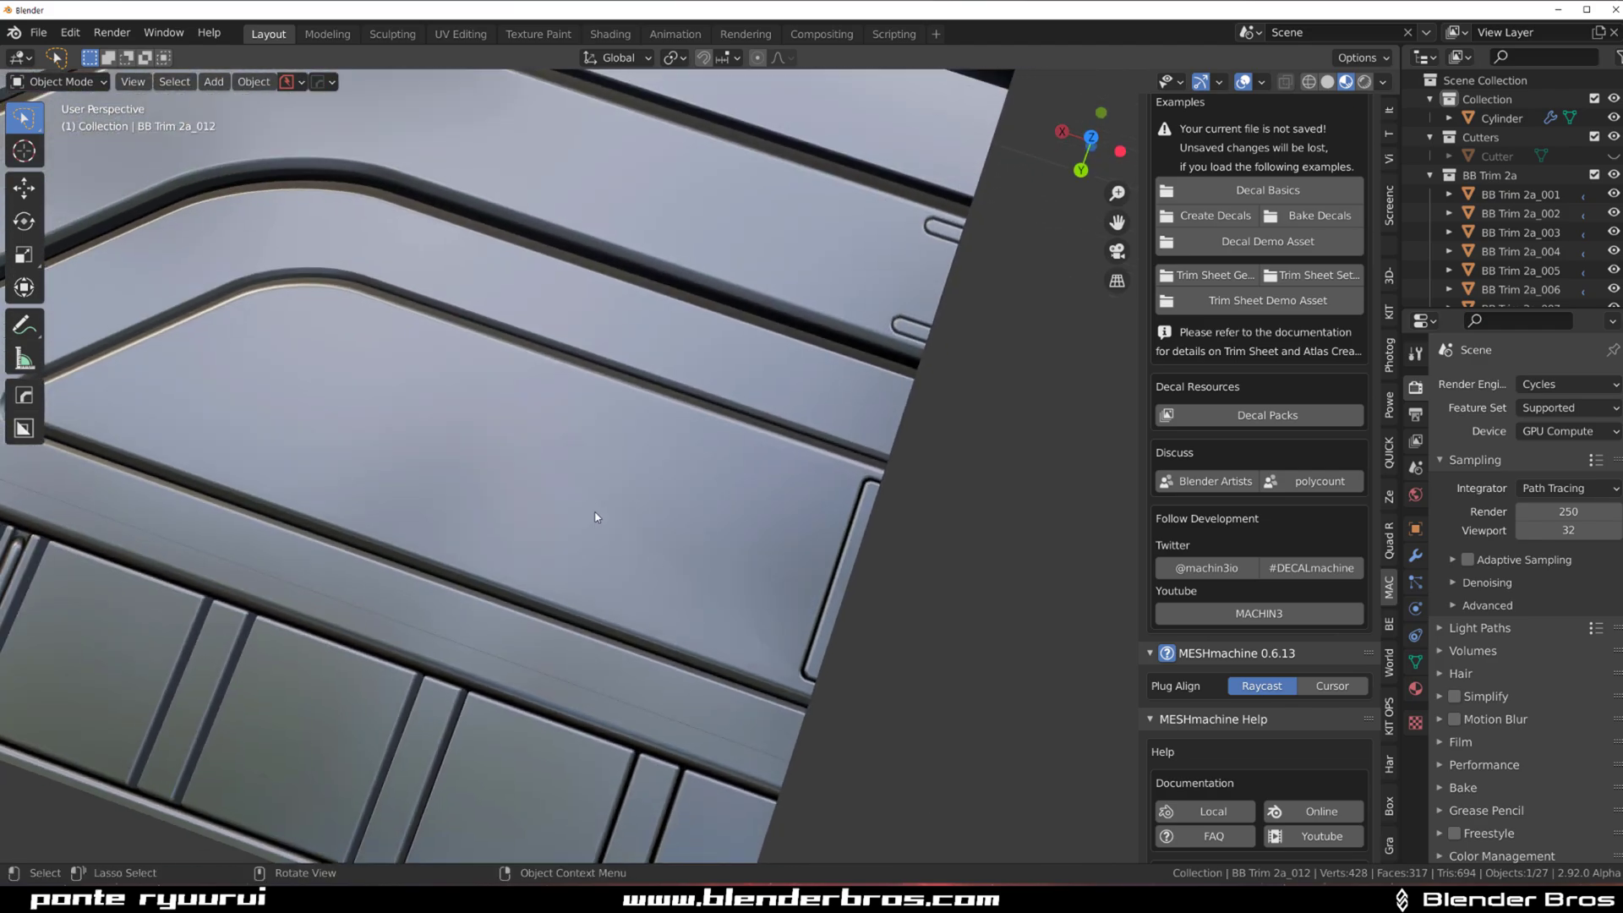
scroll(501, 431, "down", 4)
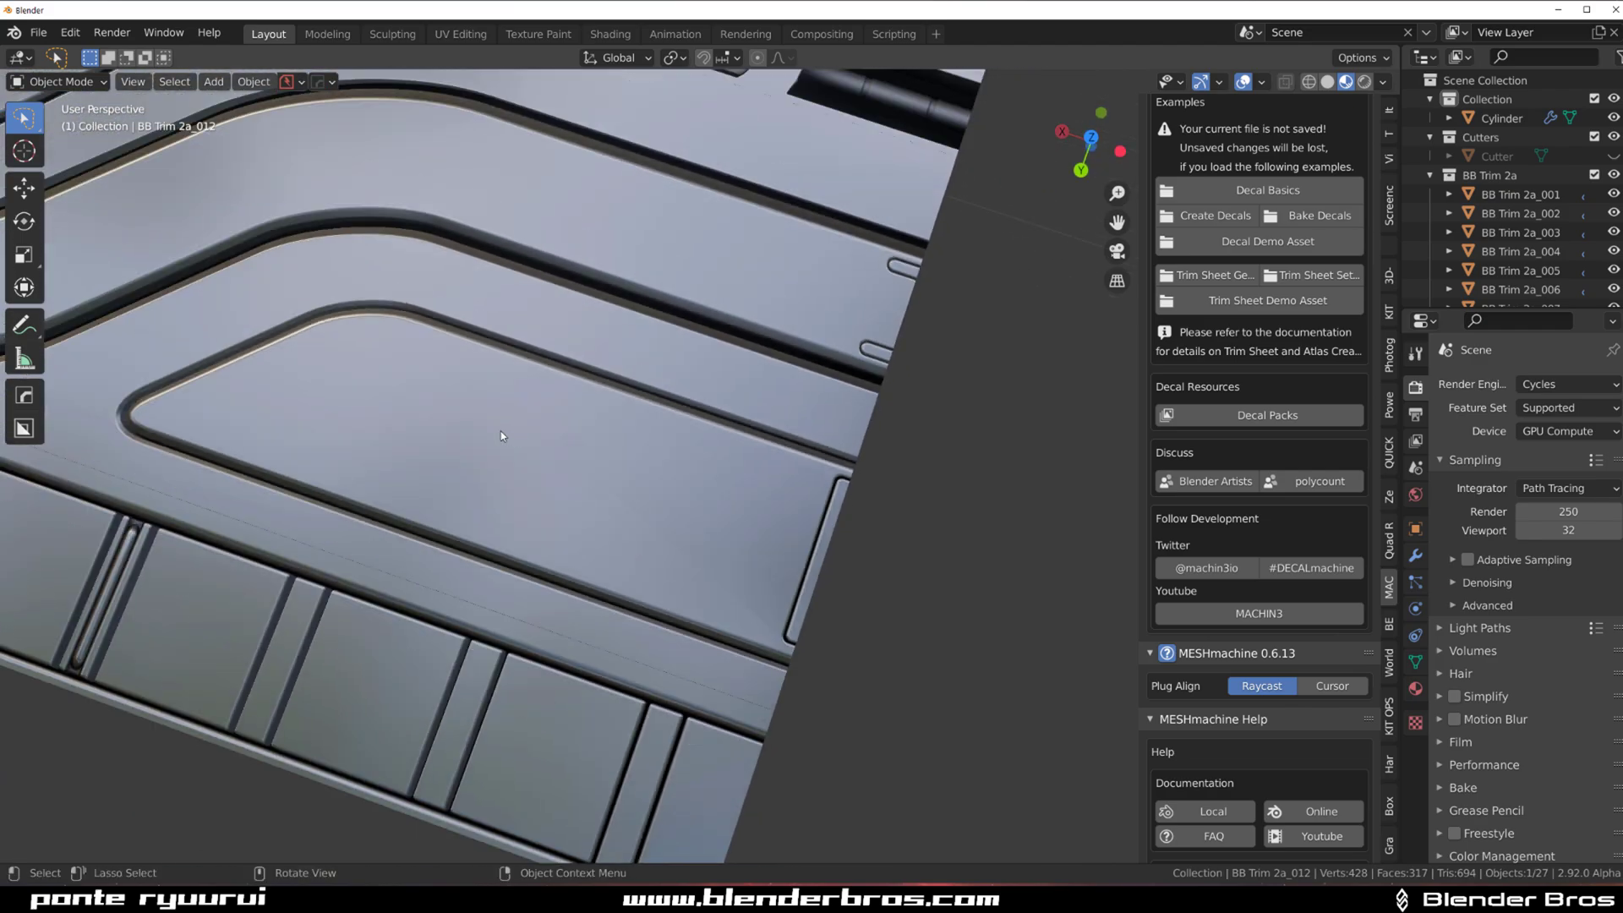
middle_click_drag(328, 326, 826, 619, "shift")
middle_click_drag(595, 487, 595, 523)
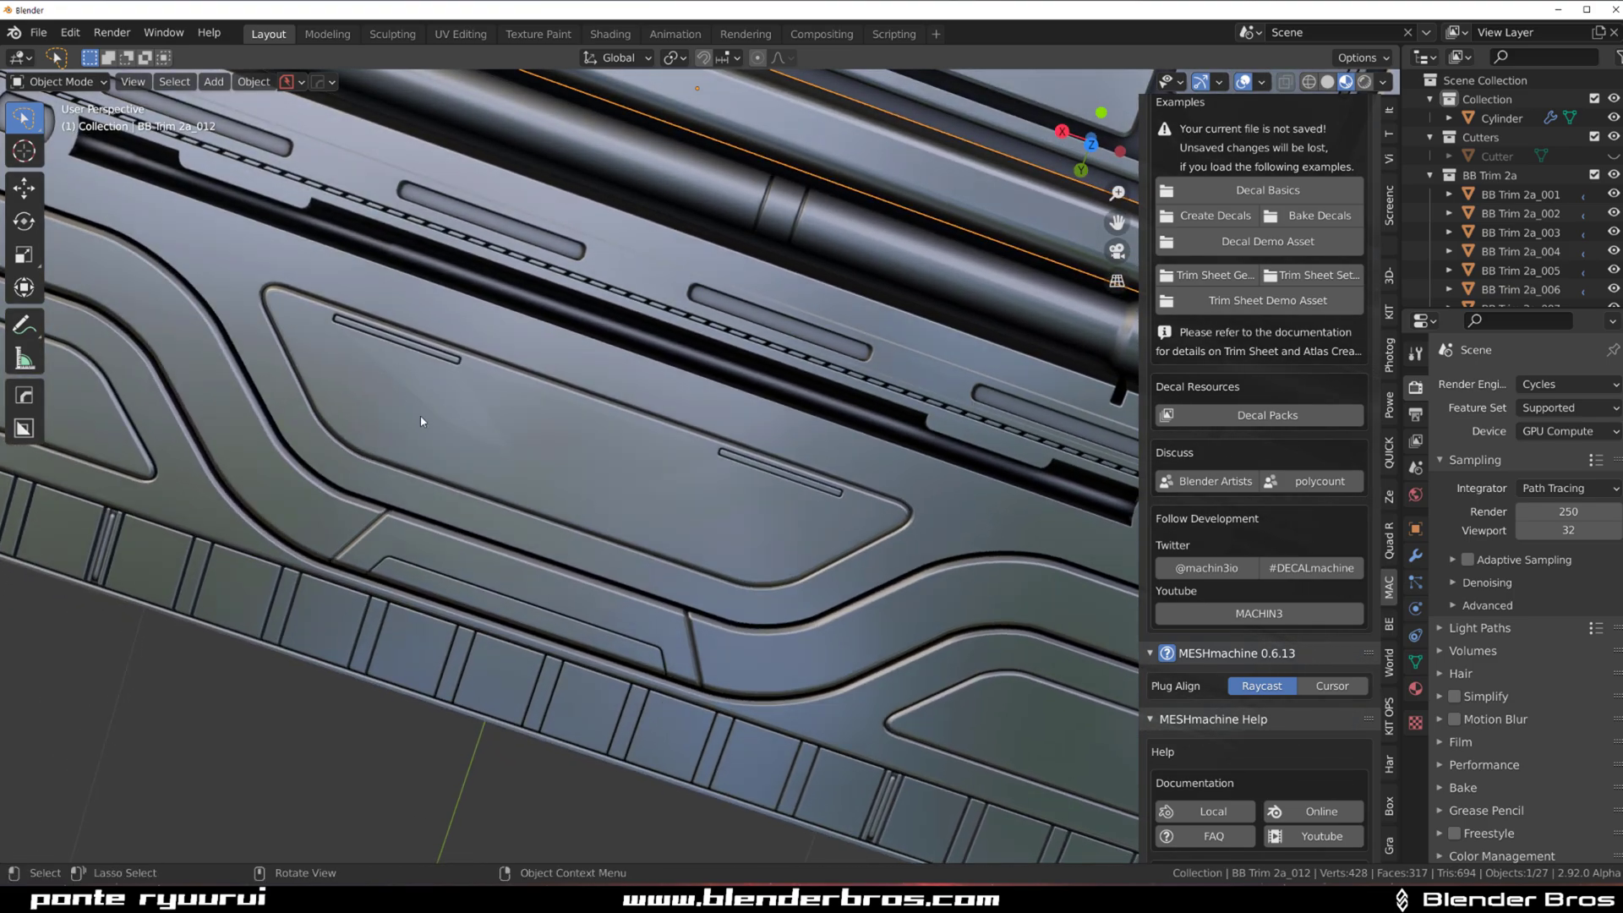
scroll(692, 479, "down", 7)
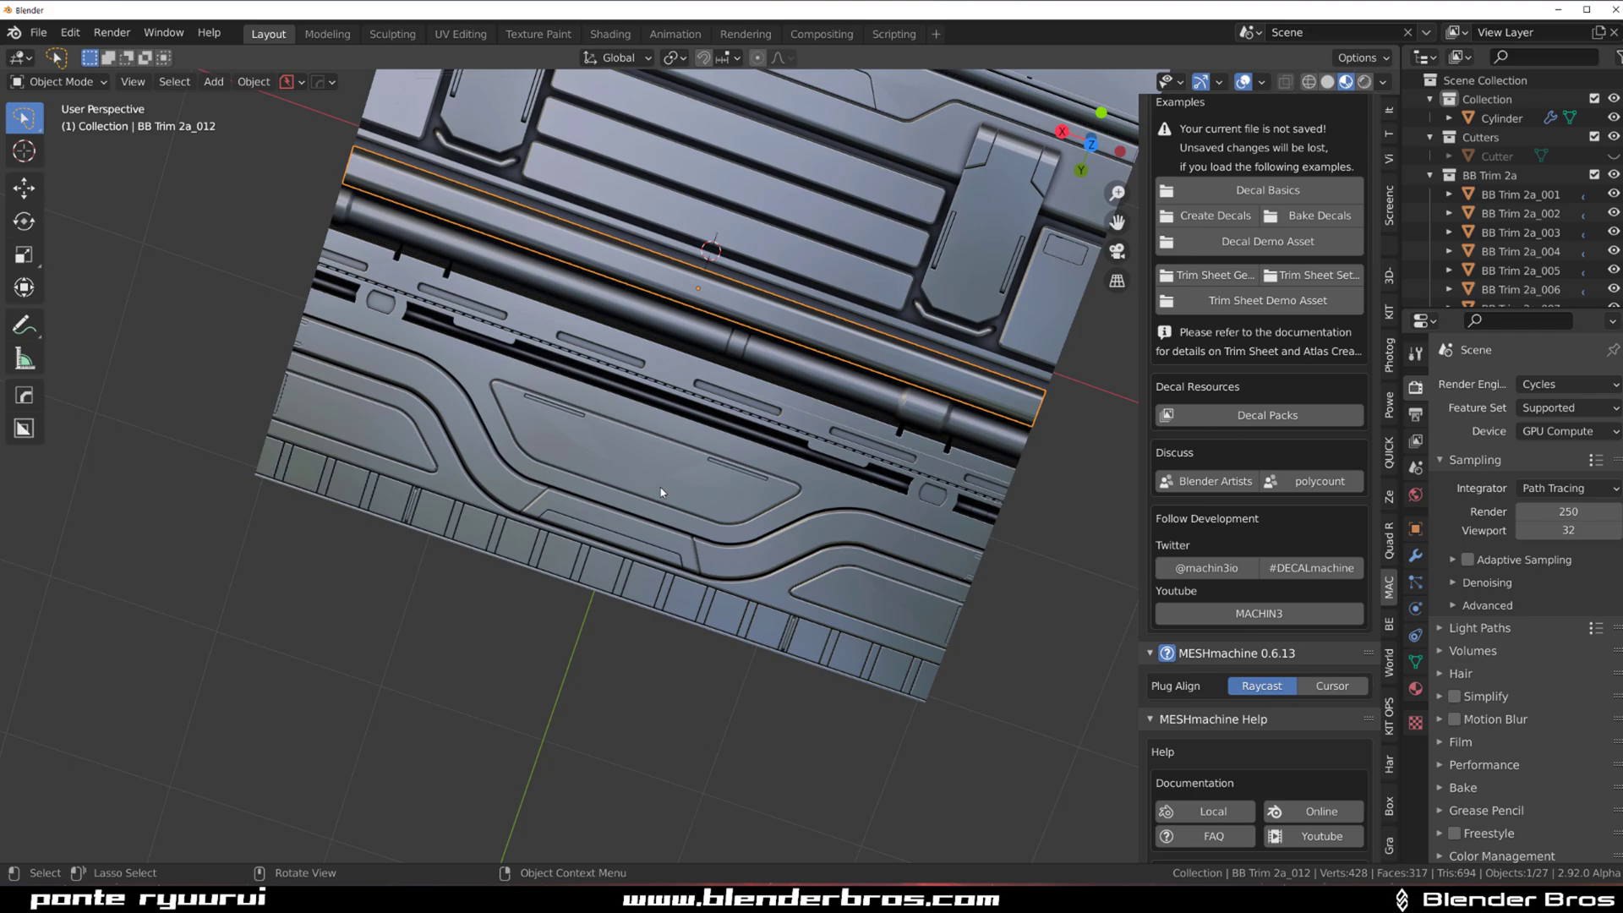
middle_click_drag(675, 469, 621, 493)
scroll(710, 405, "up", 3)
In the Trim 2 save 13 file, move the thick pipe's left coupling, including its tapered ends, about 0.27 m along negative X.
key("KP_7")
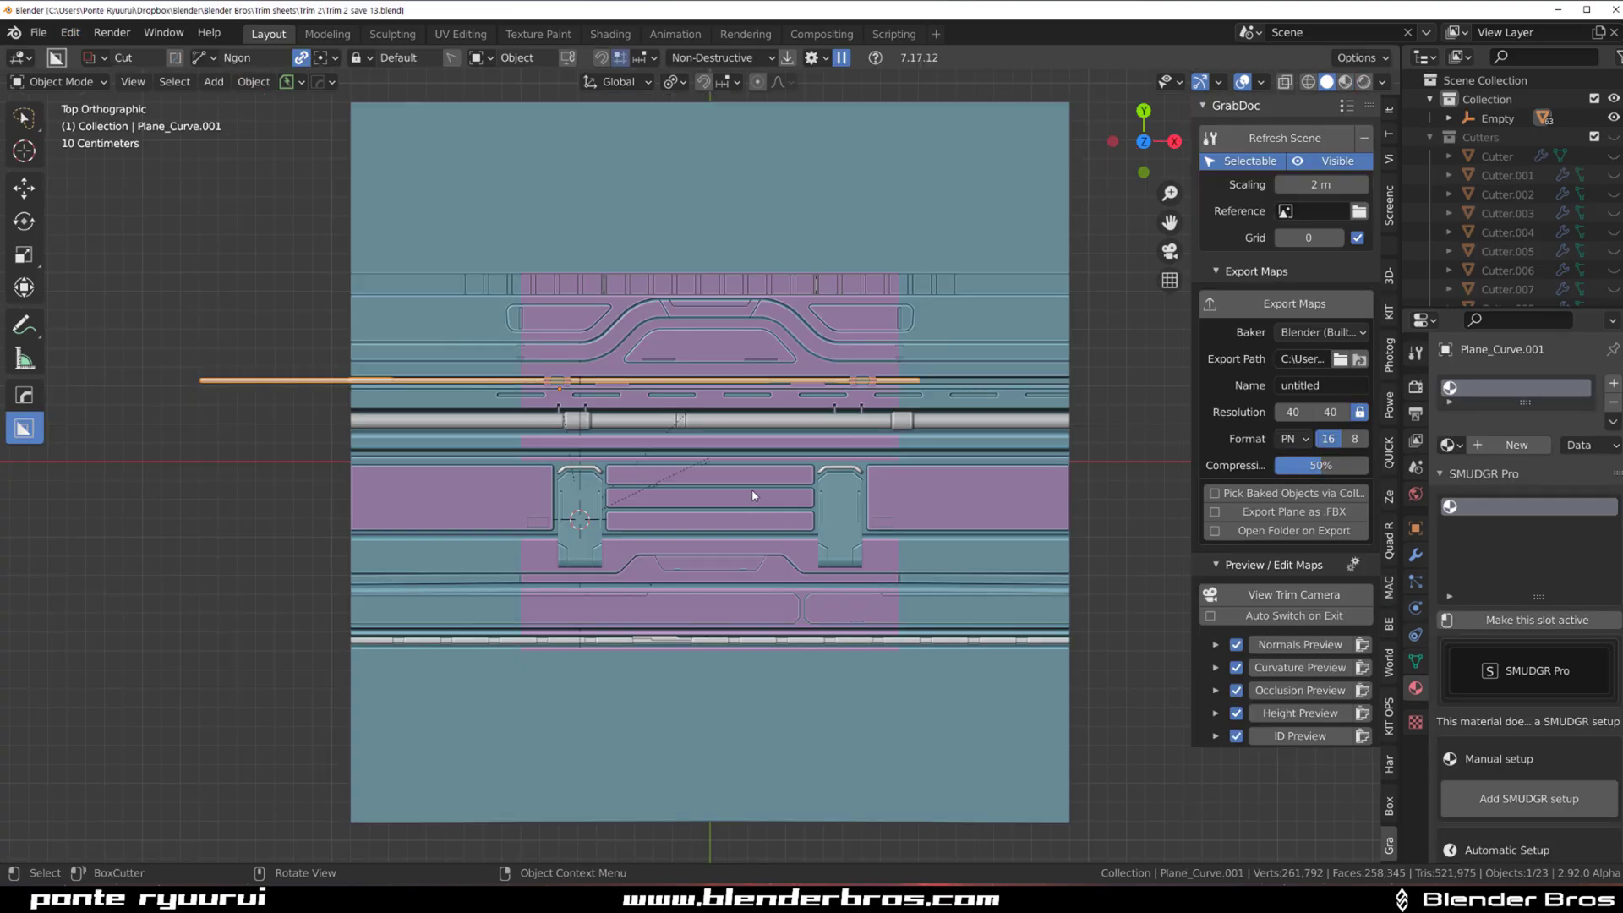
scroll(754, 496, "up", 2)
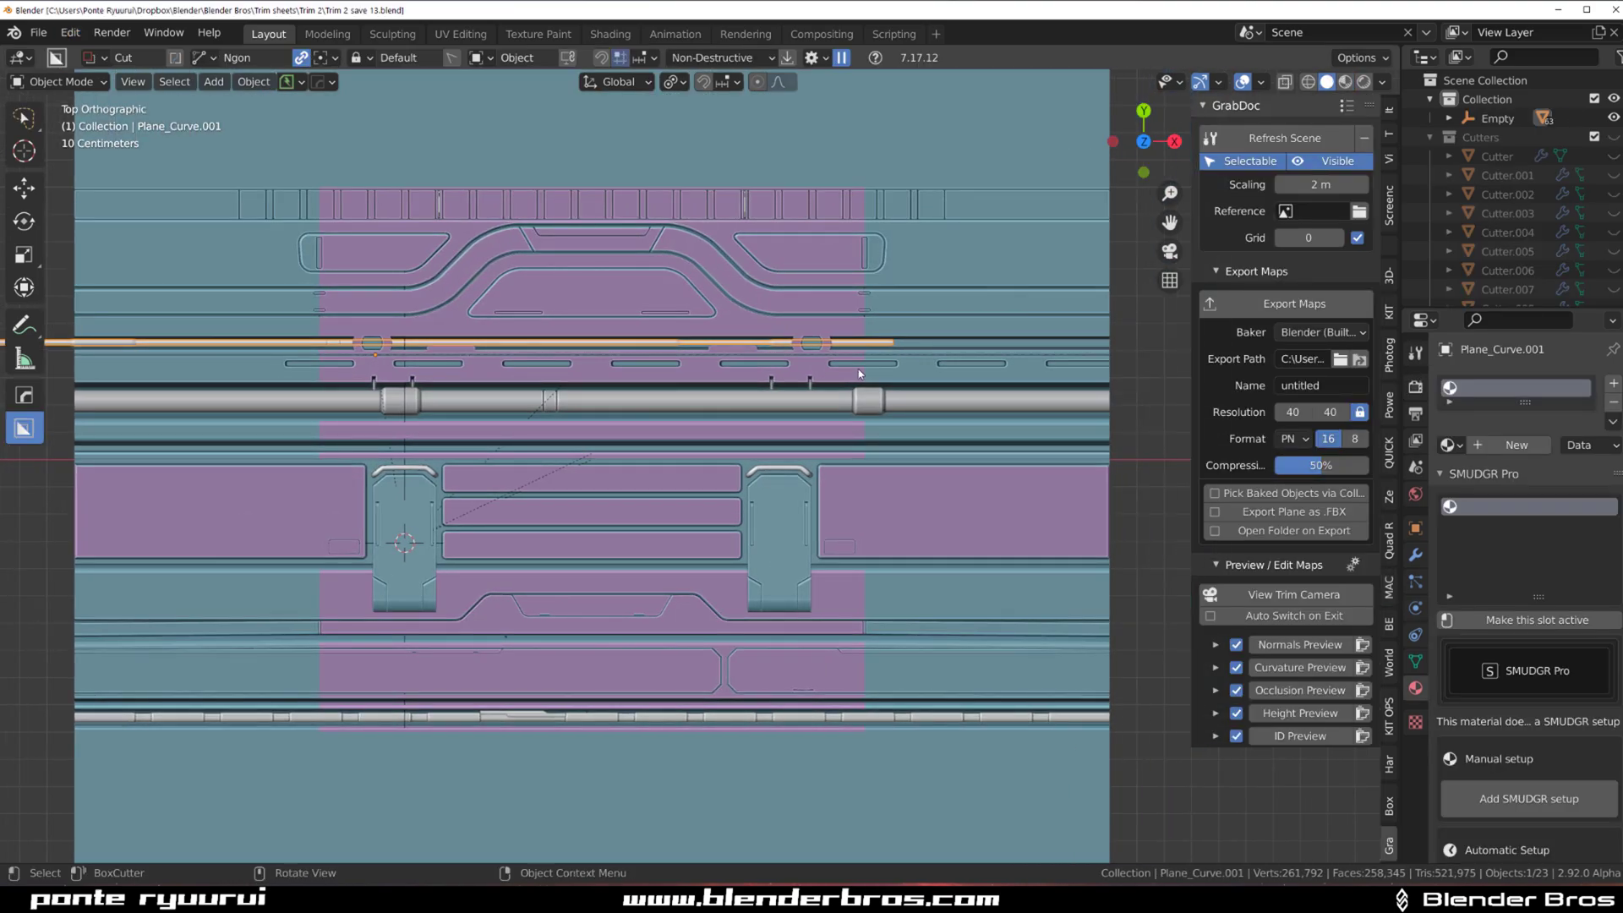
scroll(724, 419, "up", 3)
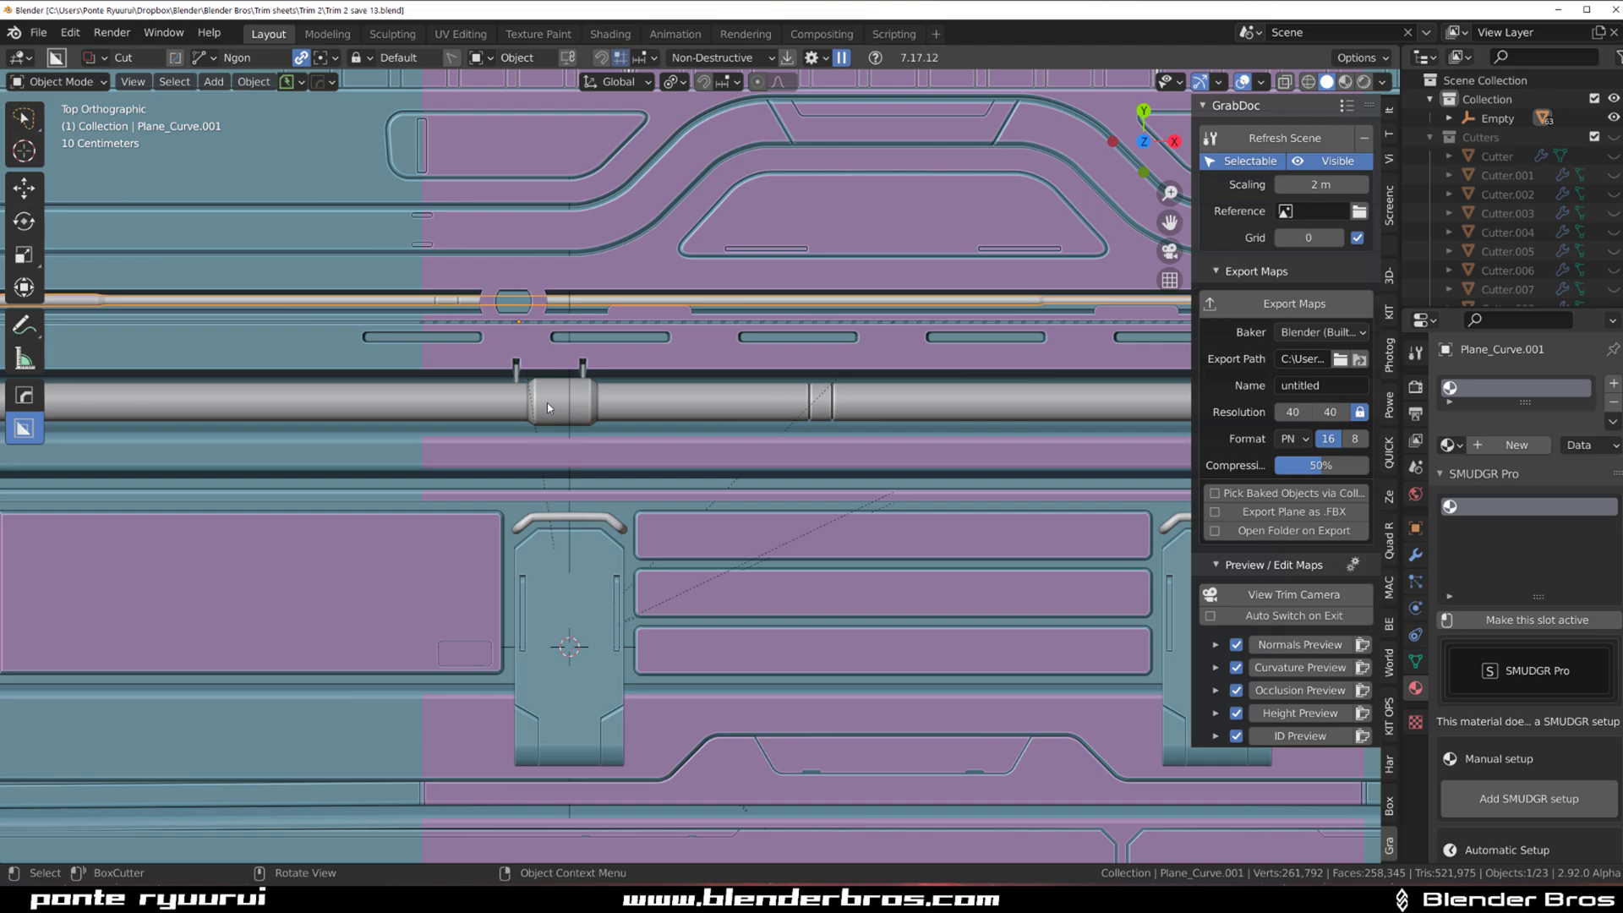
scroll(538, 464, "up", 4)
key("Tab")
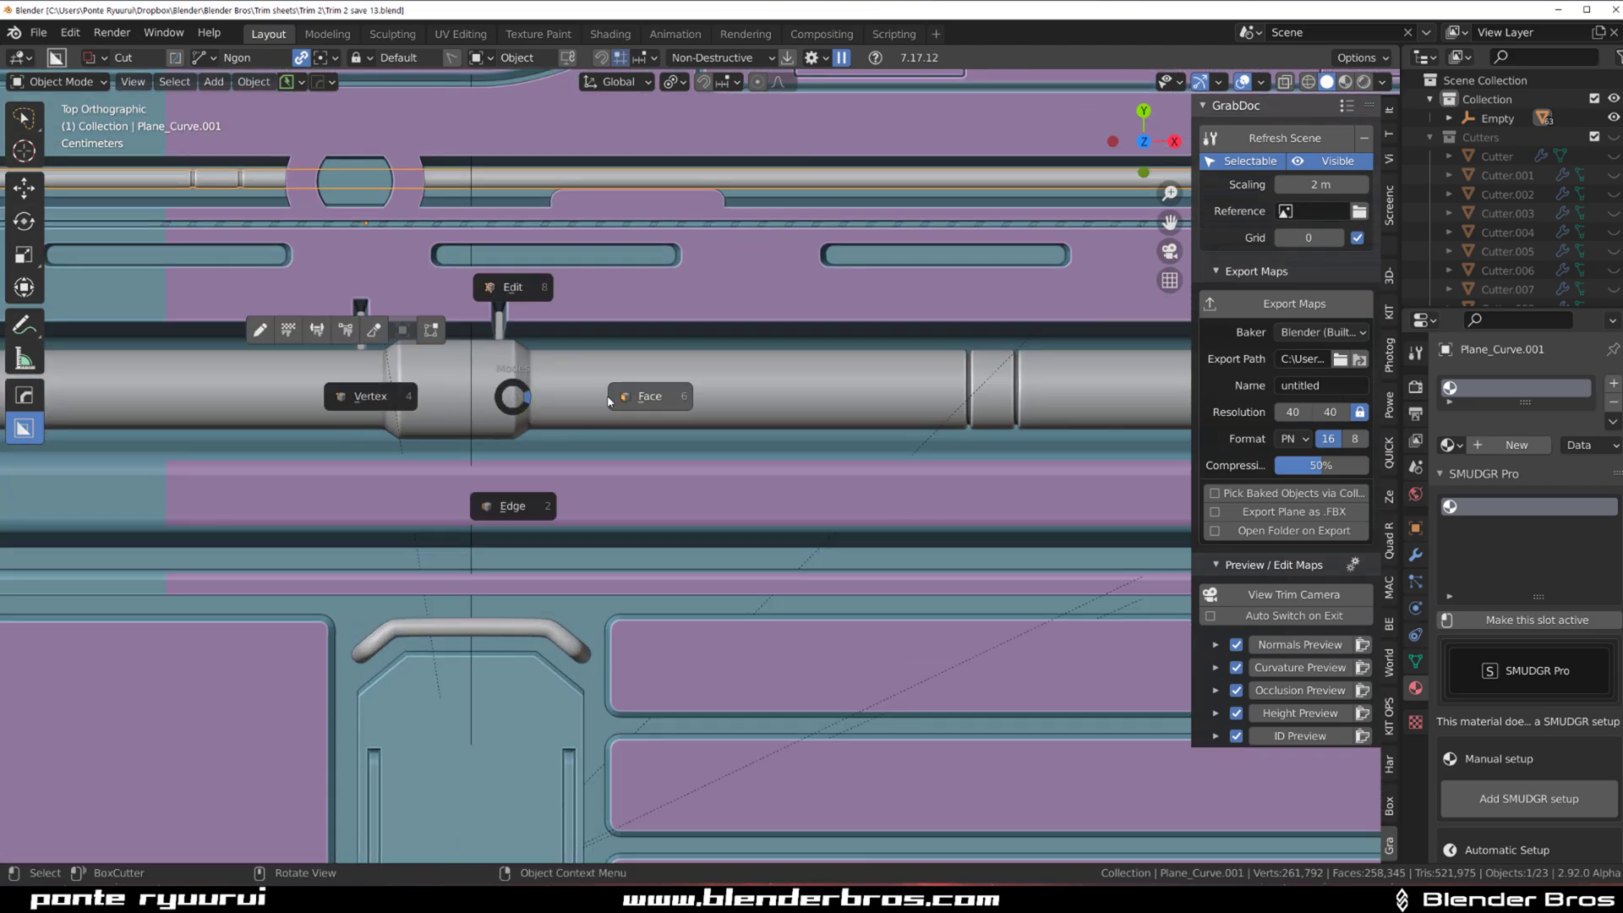
key("Tab")
left_click(532, 365)
key("Tab")
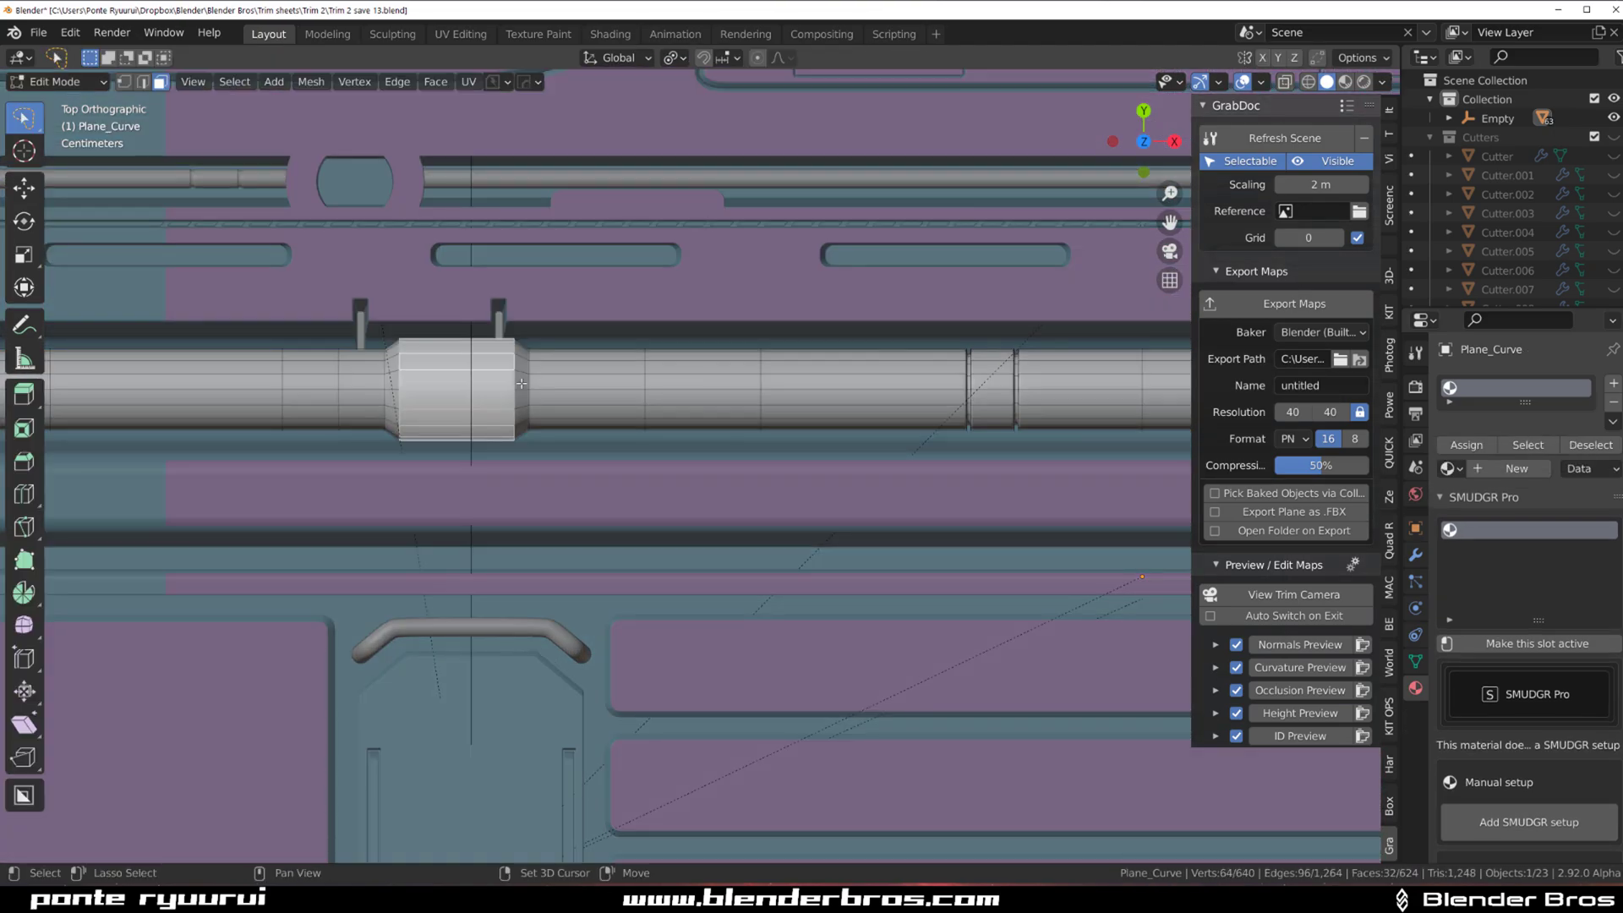
middle_click_drag(531, 389, 705, 460, "shift")
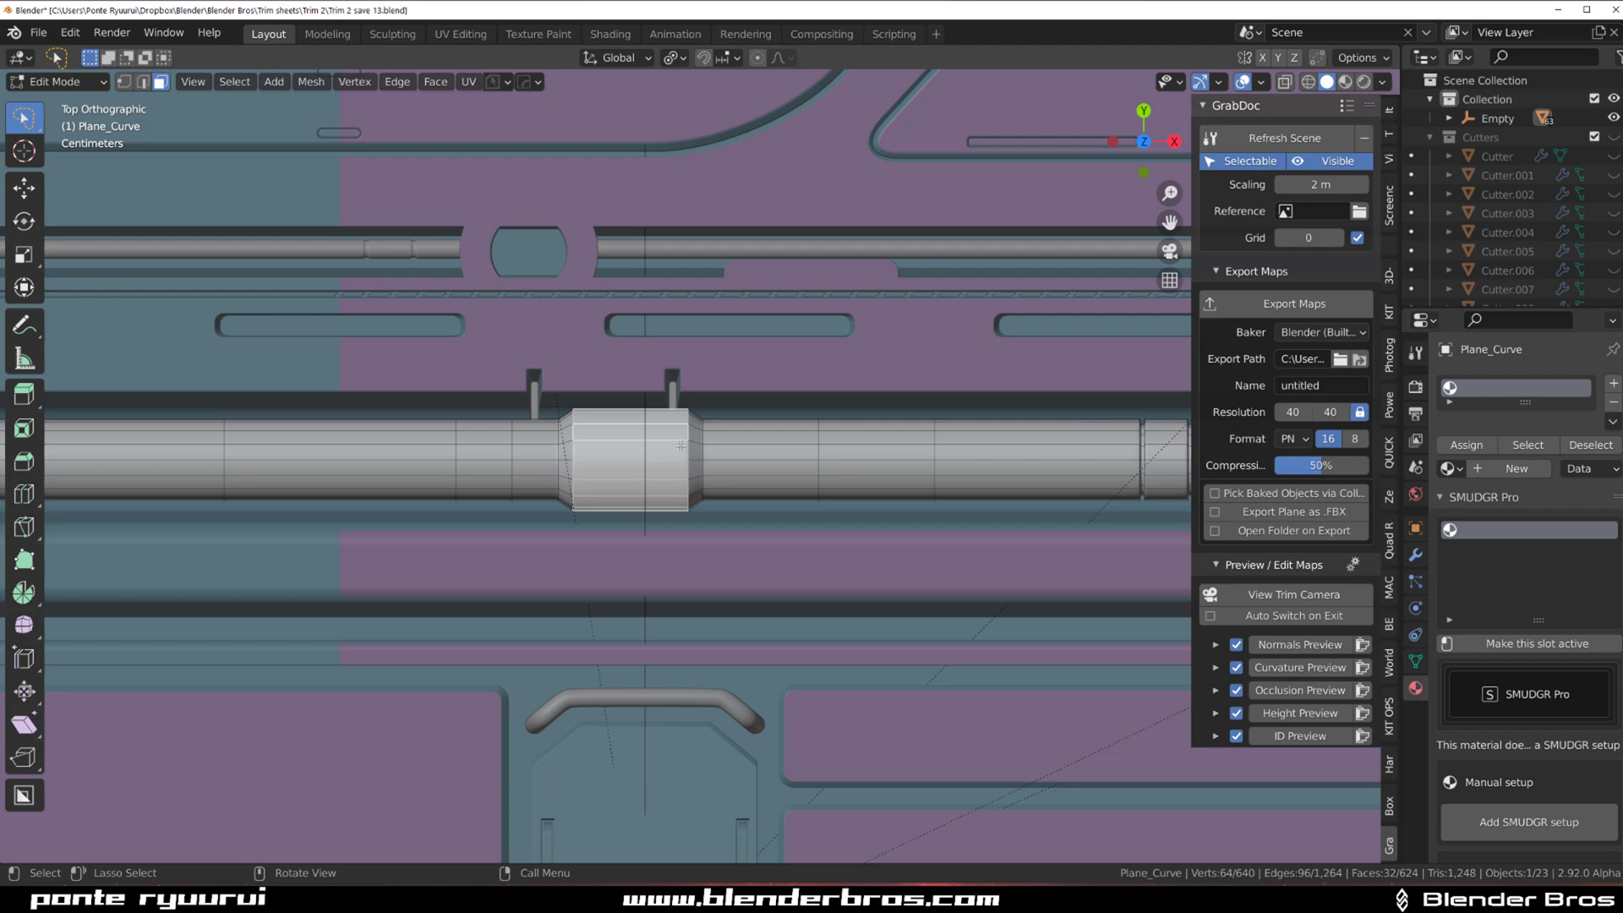
key("ctrl+KP_Add")
key("g")
key("x")
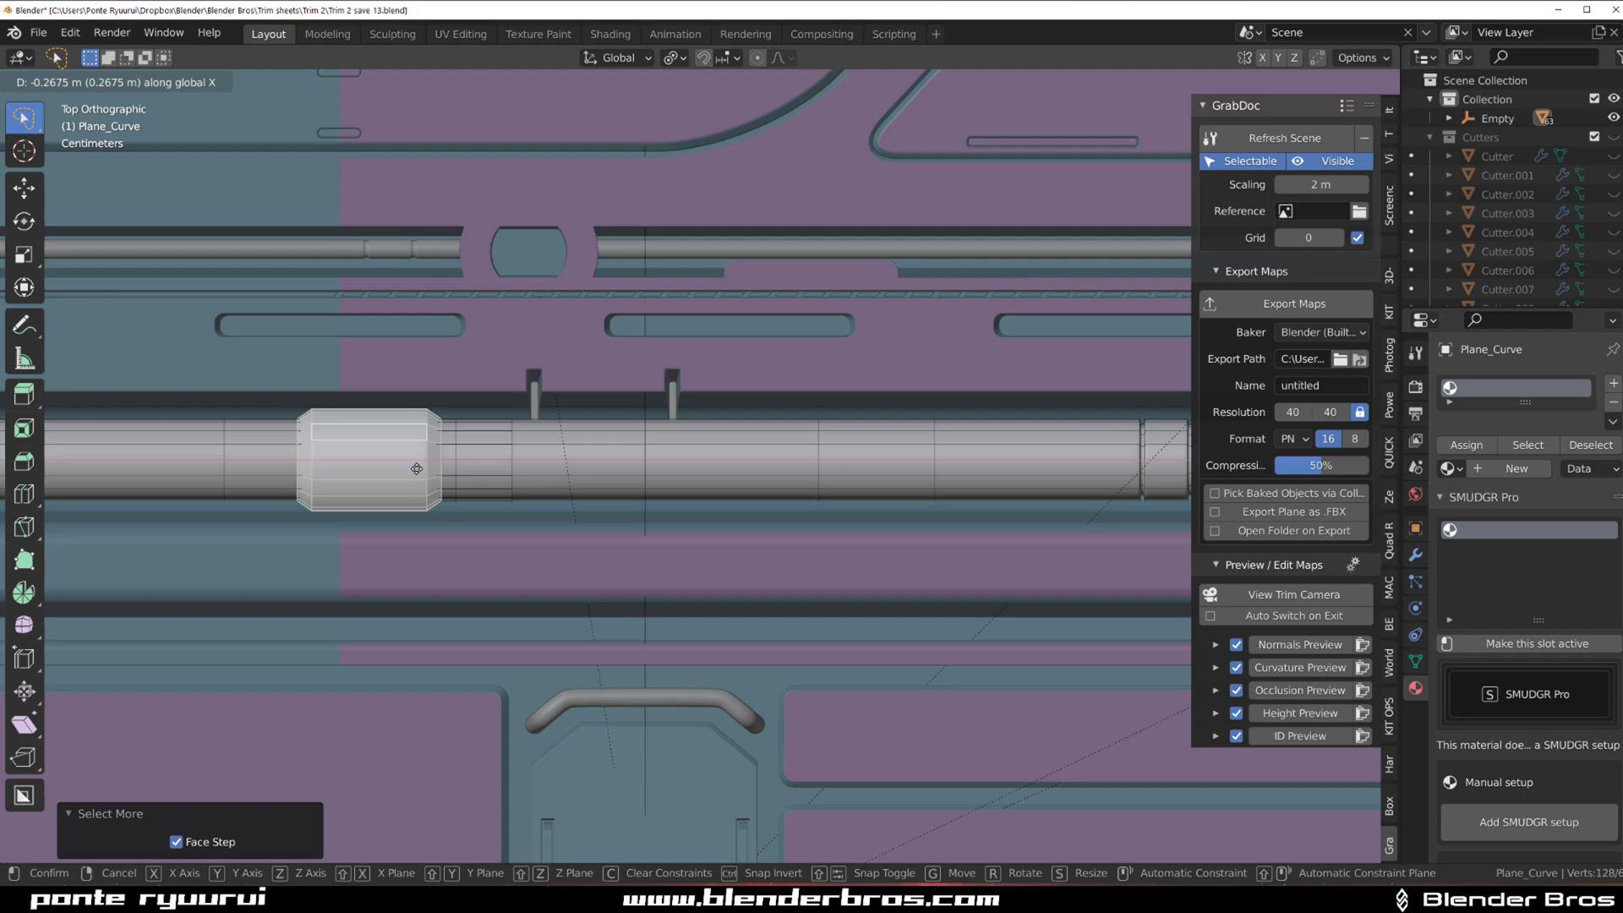
left_click(416, 468)
key("Tab")
scroll(663, 427, "down", 5)
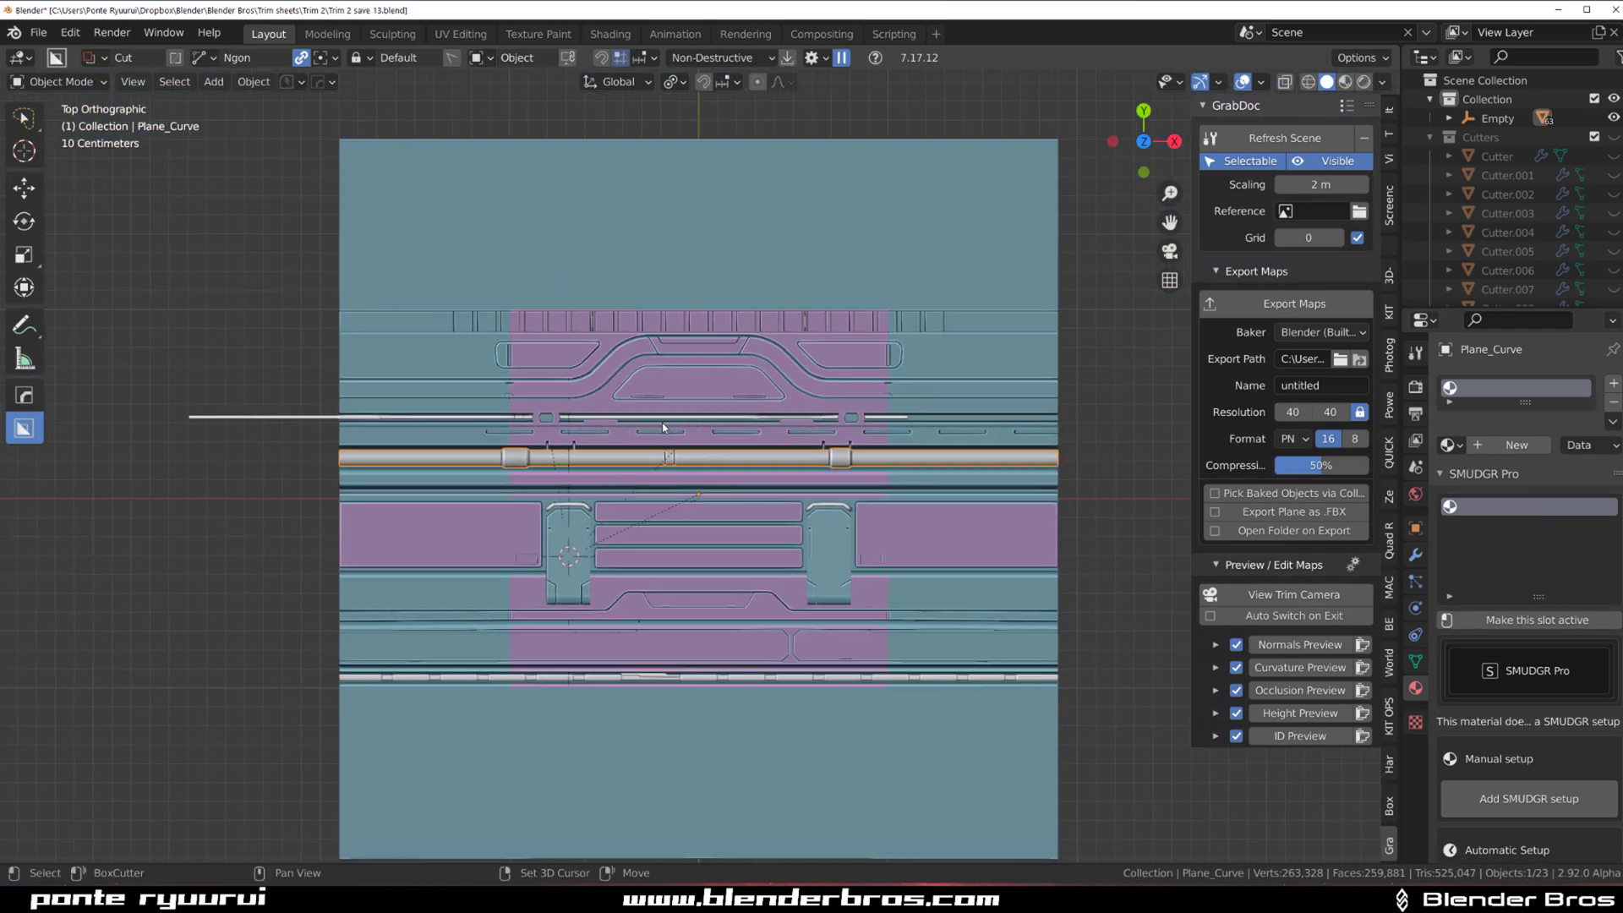
scroll(814, 508, "up", 4)
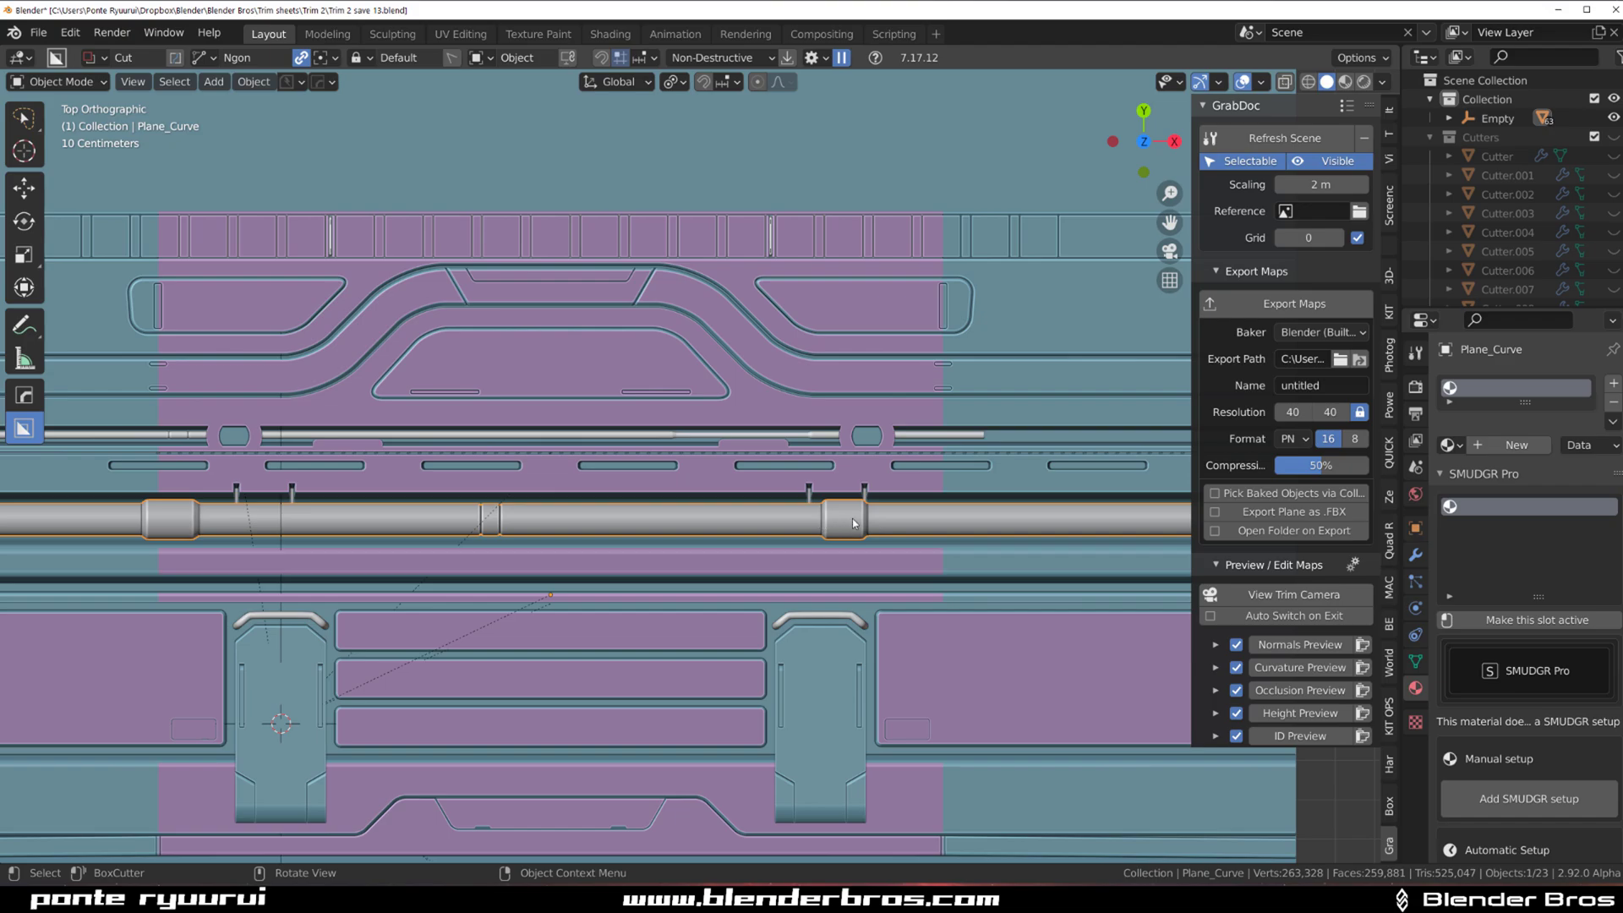
left_click(854, 523)
key("Tab")
key("Tab")
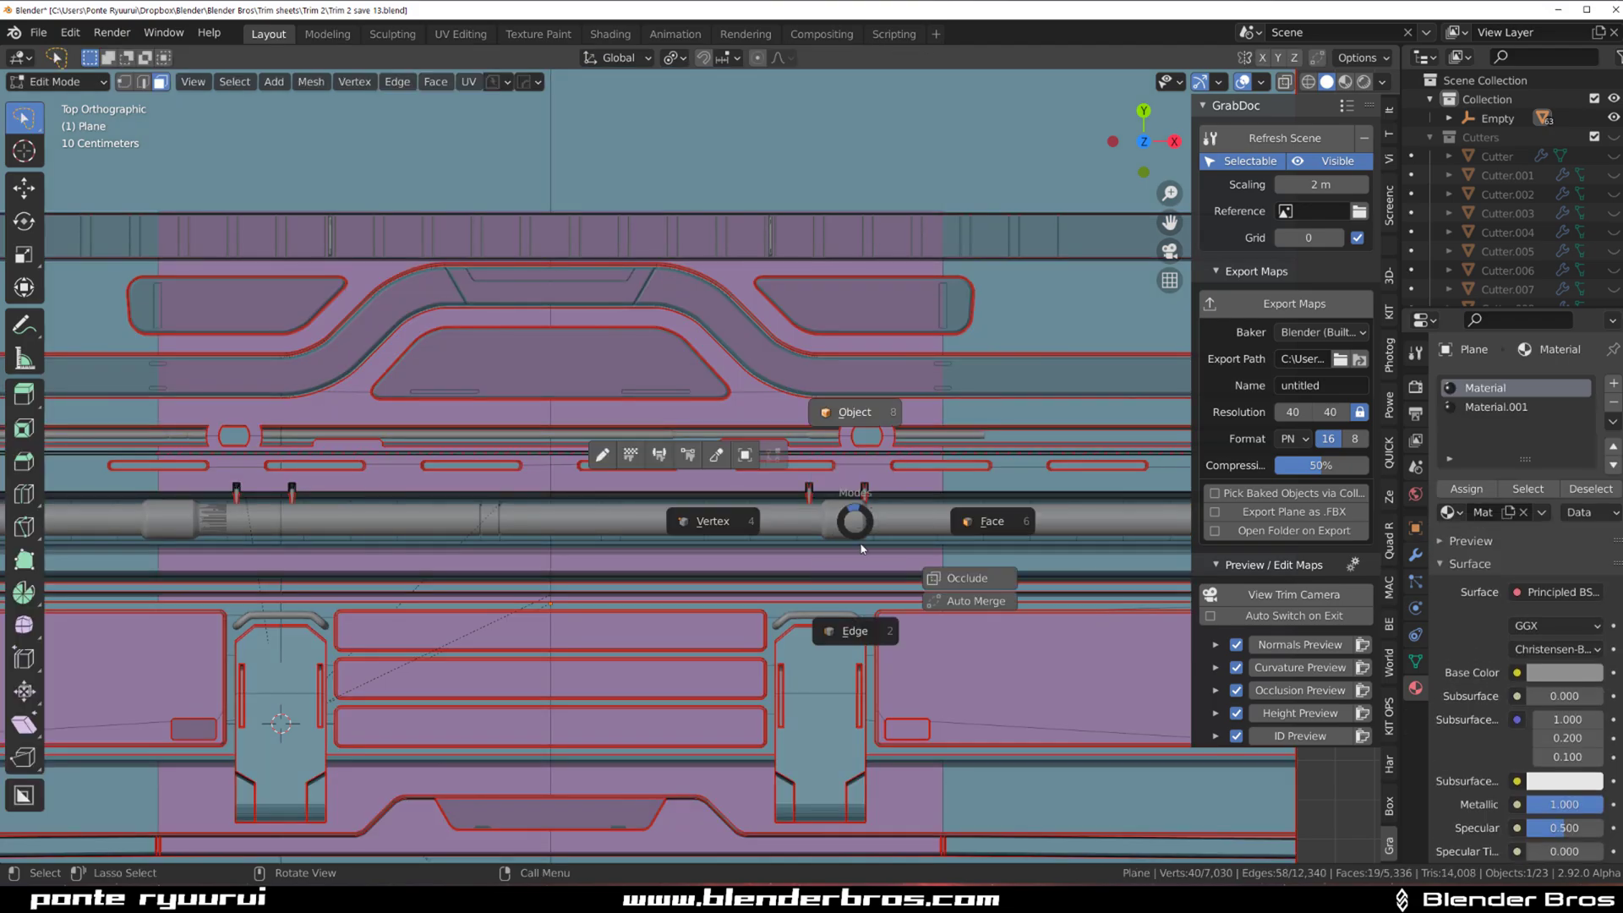
key("Tab")
Move the thick pipe's right coupling, including its tapered ends, about 0.22 m in total along positive X and return to Object Mode.
left_click(838, 526)
key("Tab")
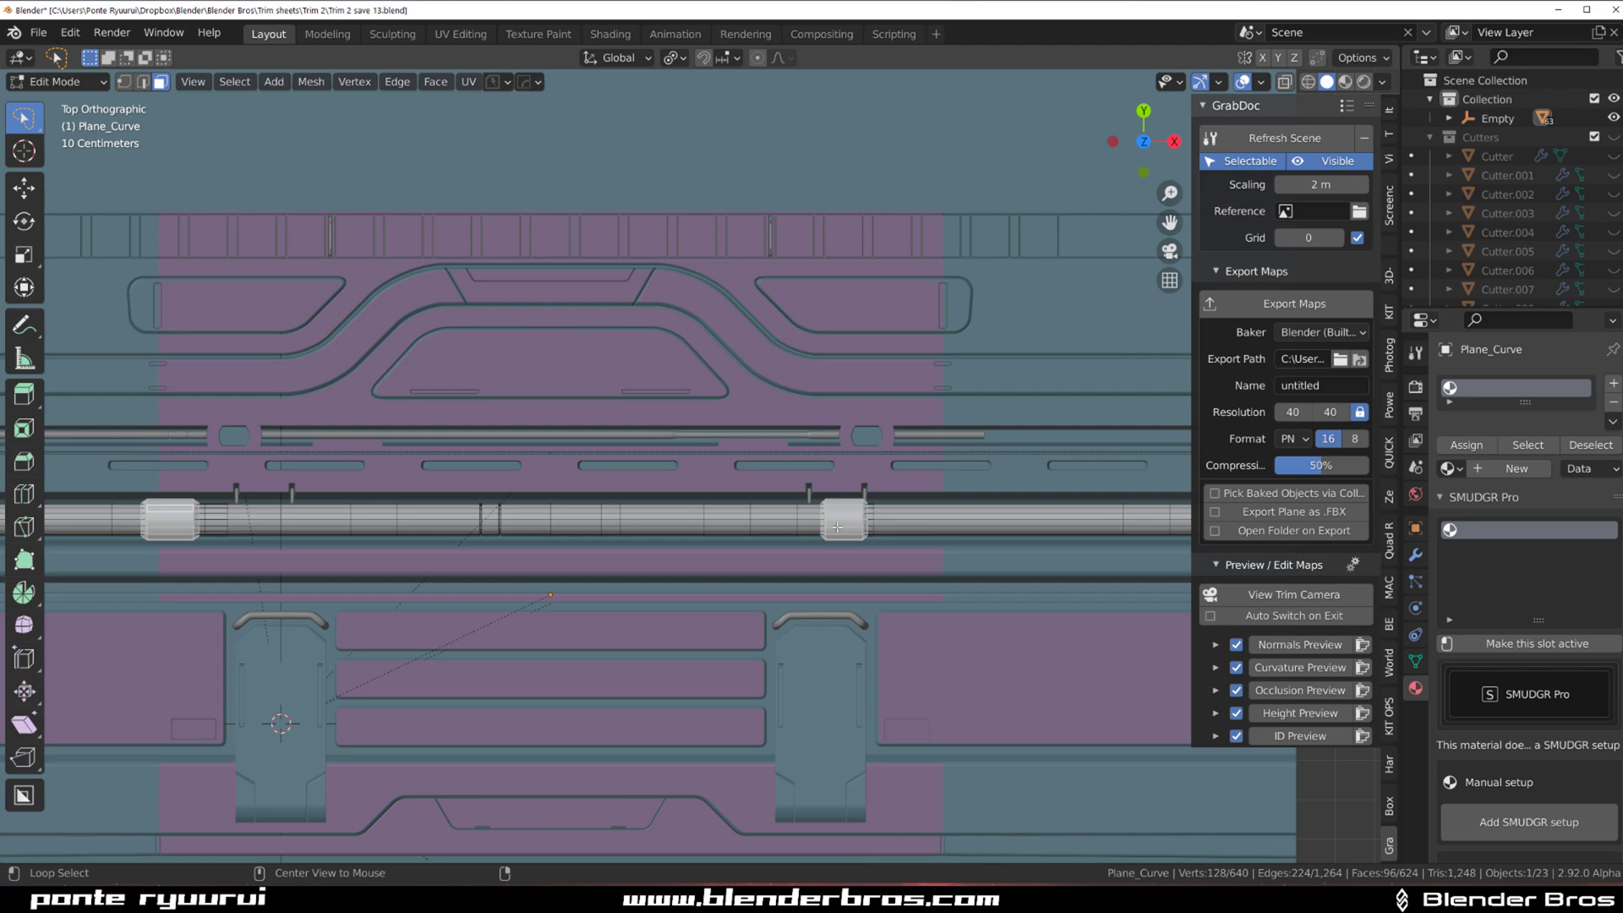
key("ctrl+KP_Add")
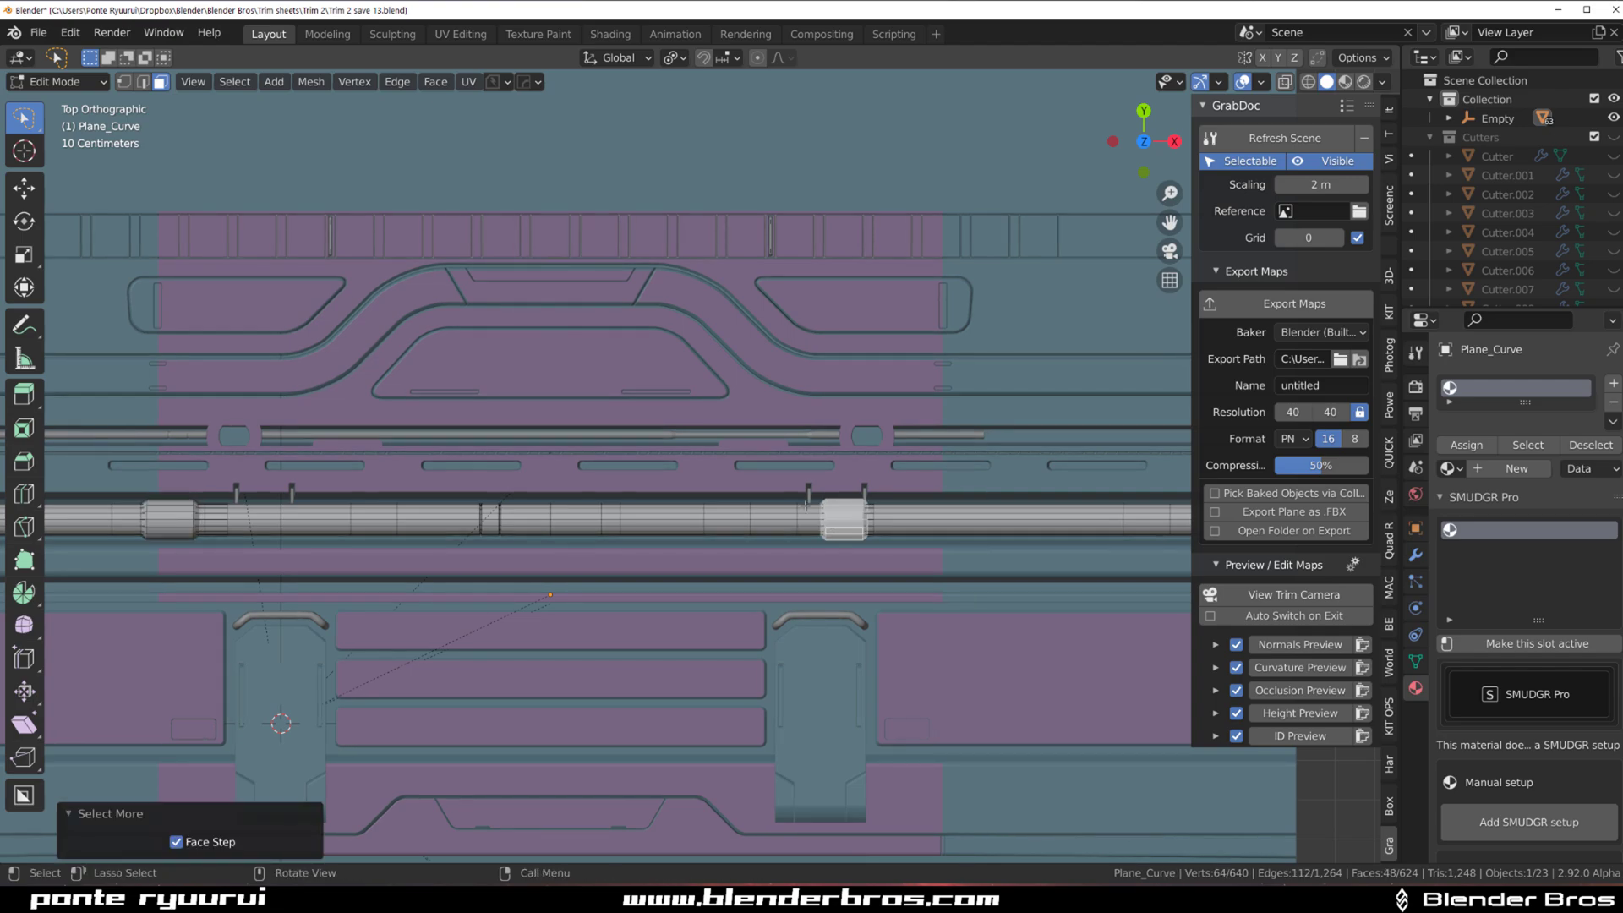
key("g")
key("x")
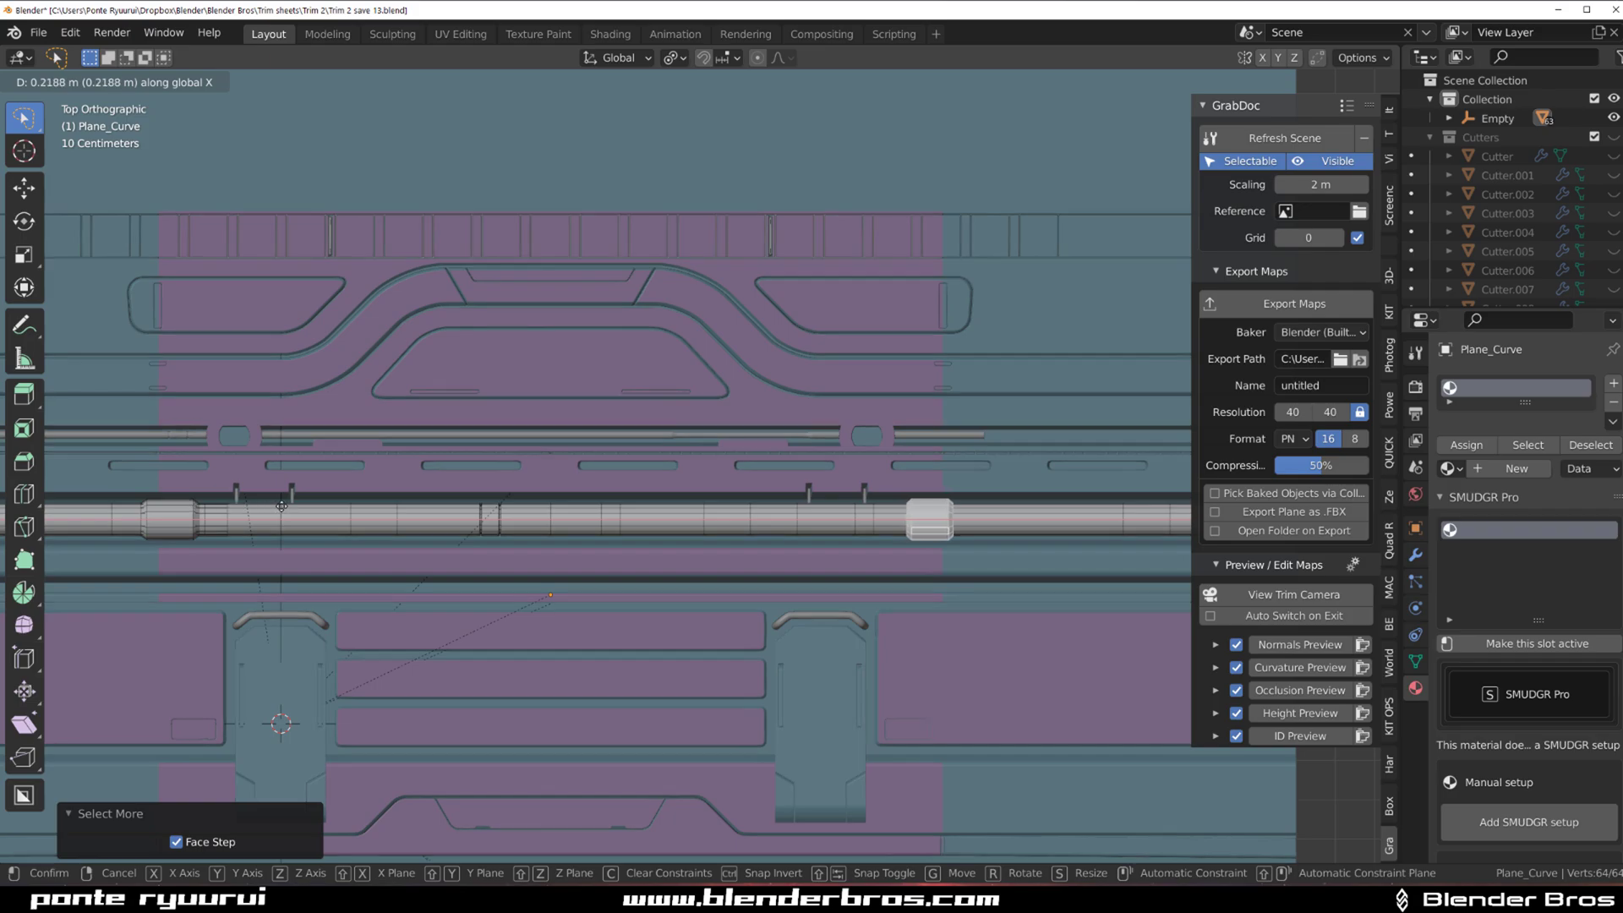
left_click(529, 545)
key("g")
key("x")
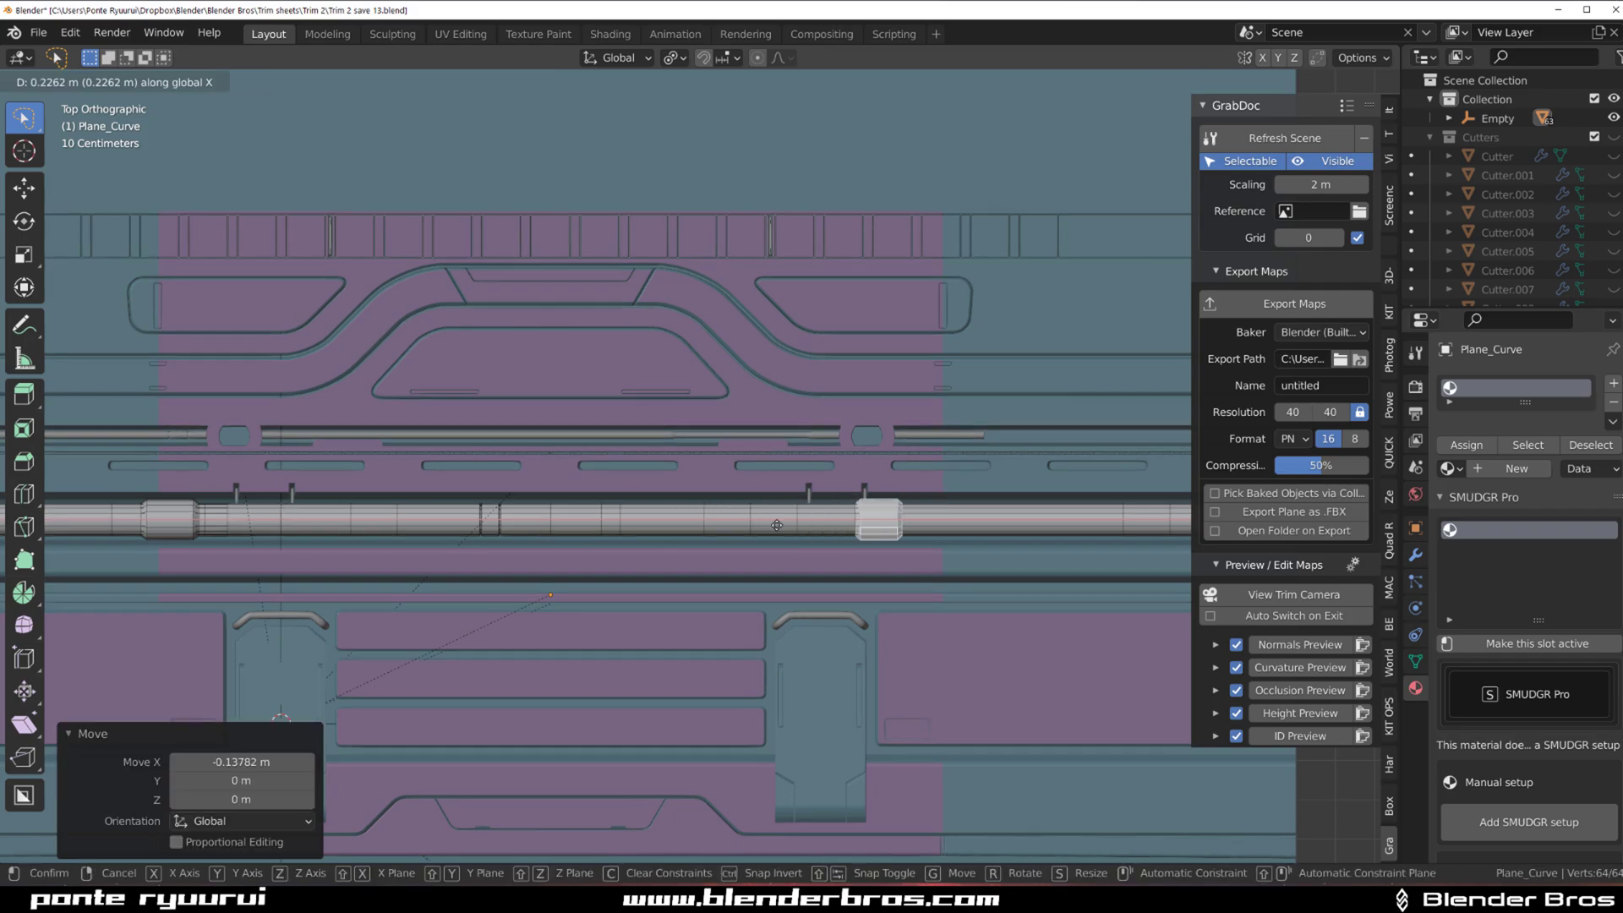
left_click(717, 525)
key("Tab")
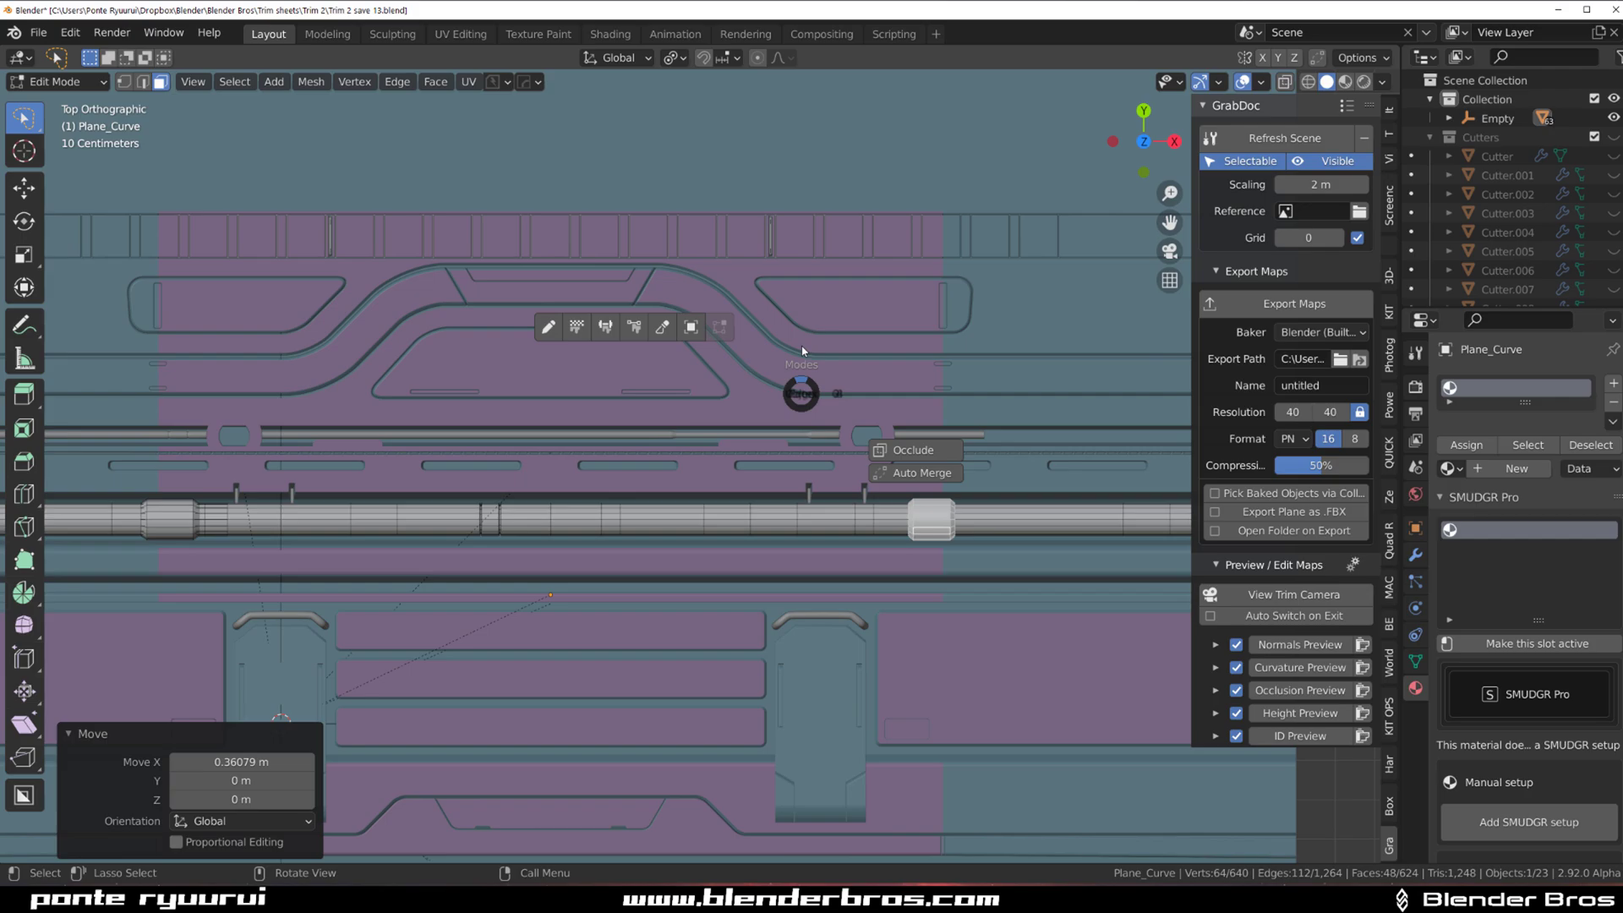
Examine how both repositioned pipe couplings line up with the edges of the sheet's purple area.
scroll(698, 464, "up", 2)
scroll(751, 546, "up", 4)
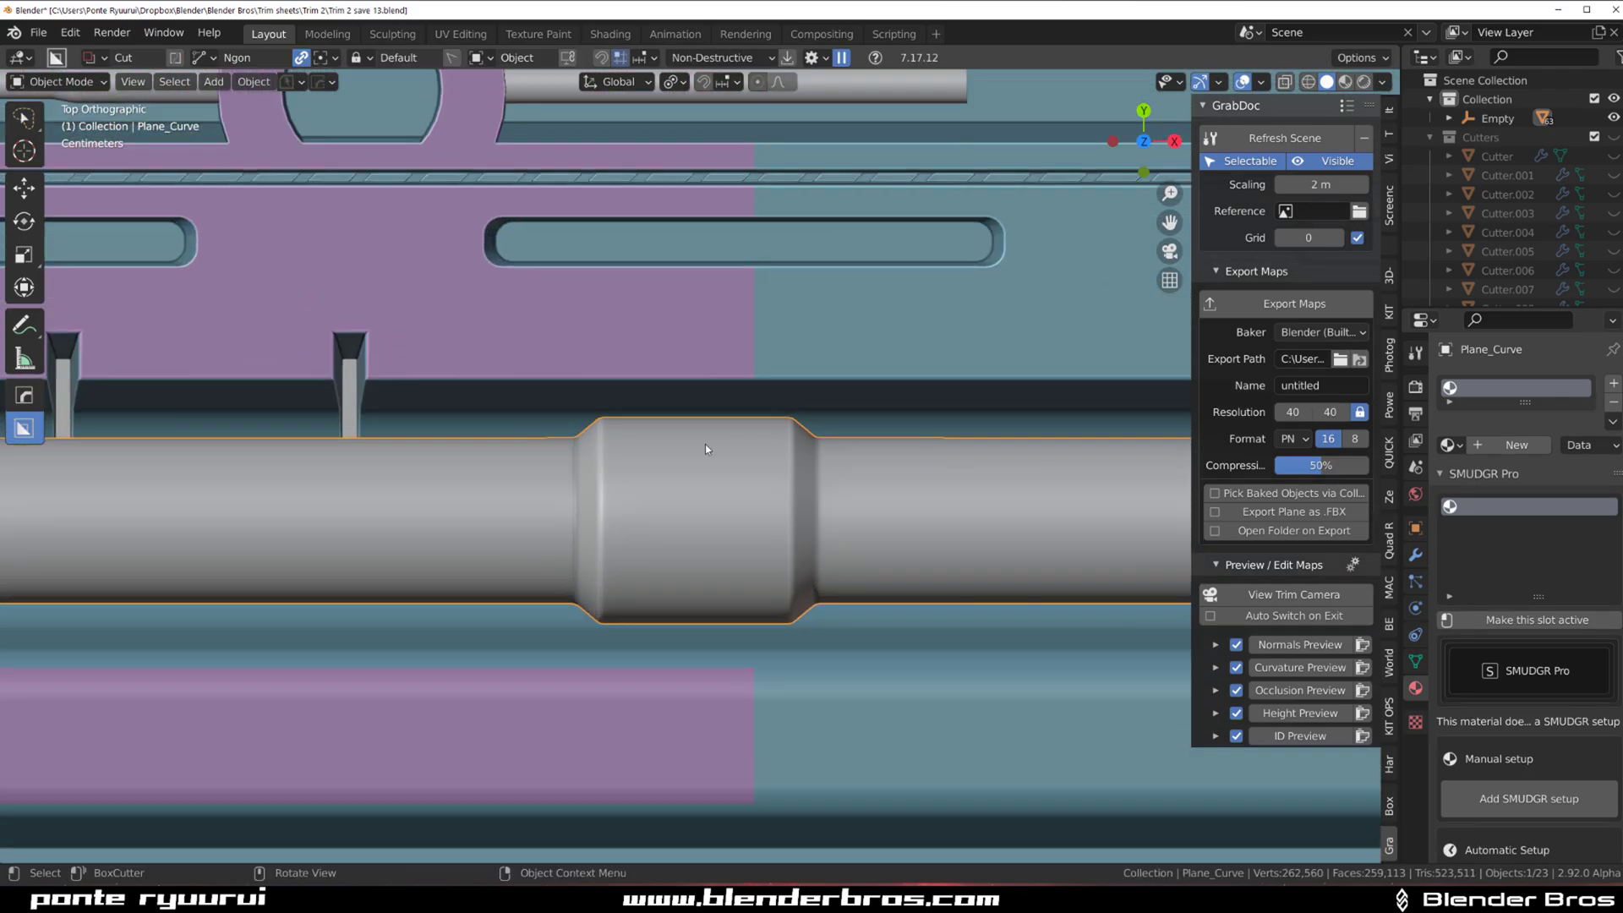
scroll(709, 661, "down", 6)
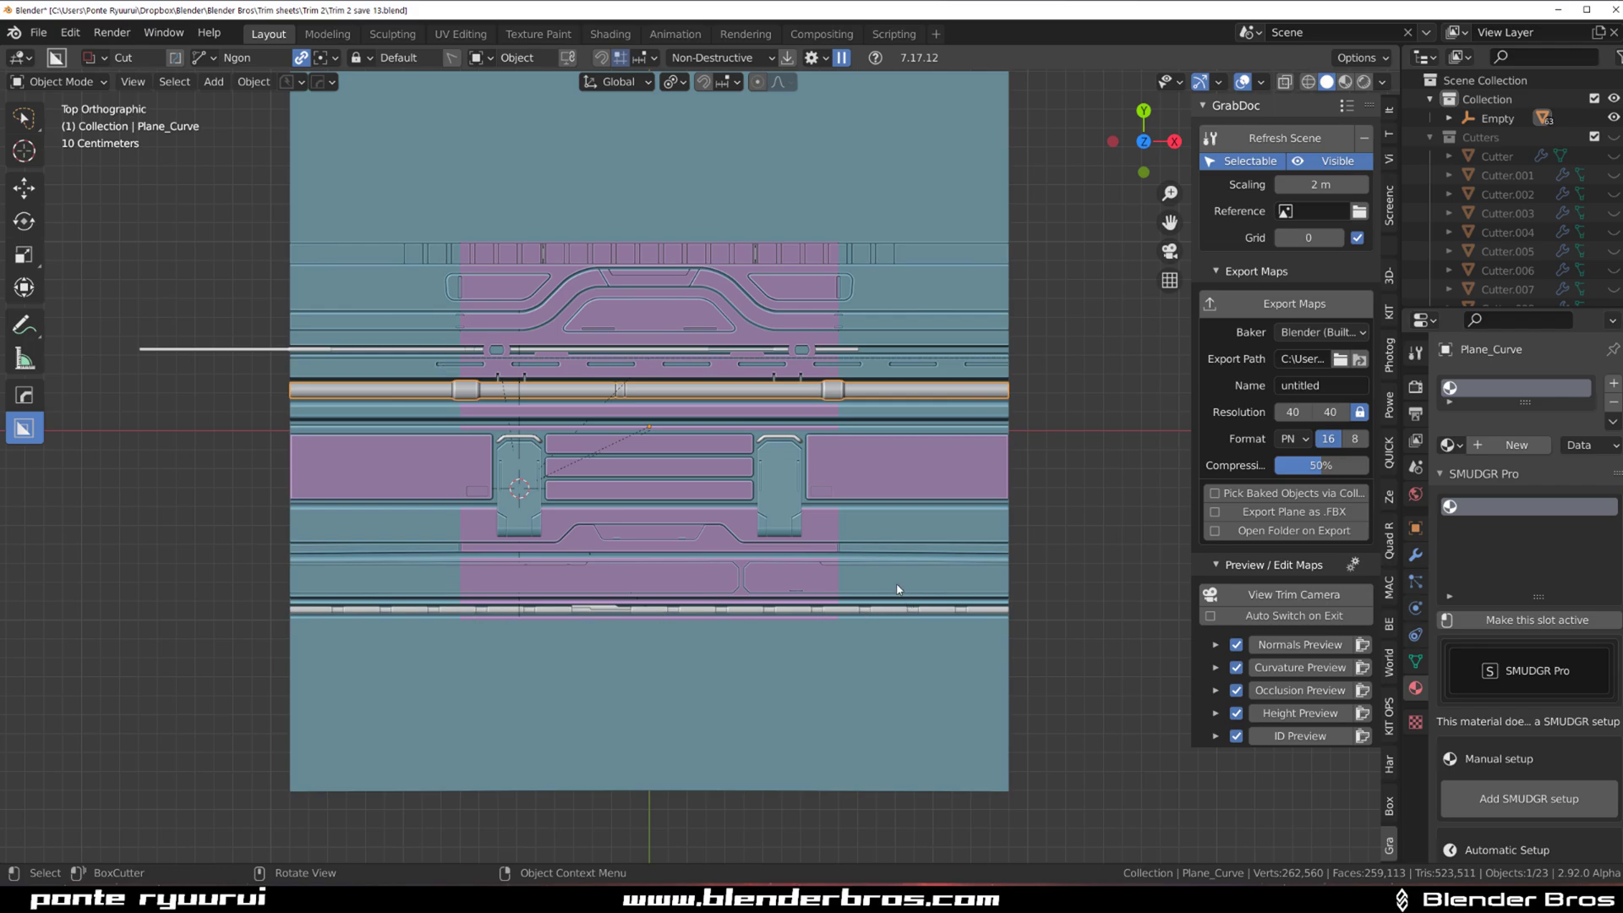
scroll(526, 343, "up", 5)
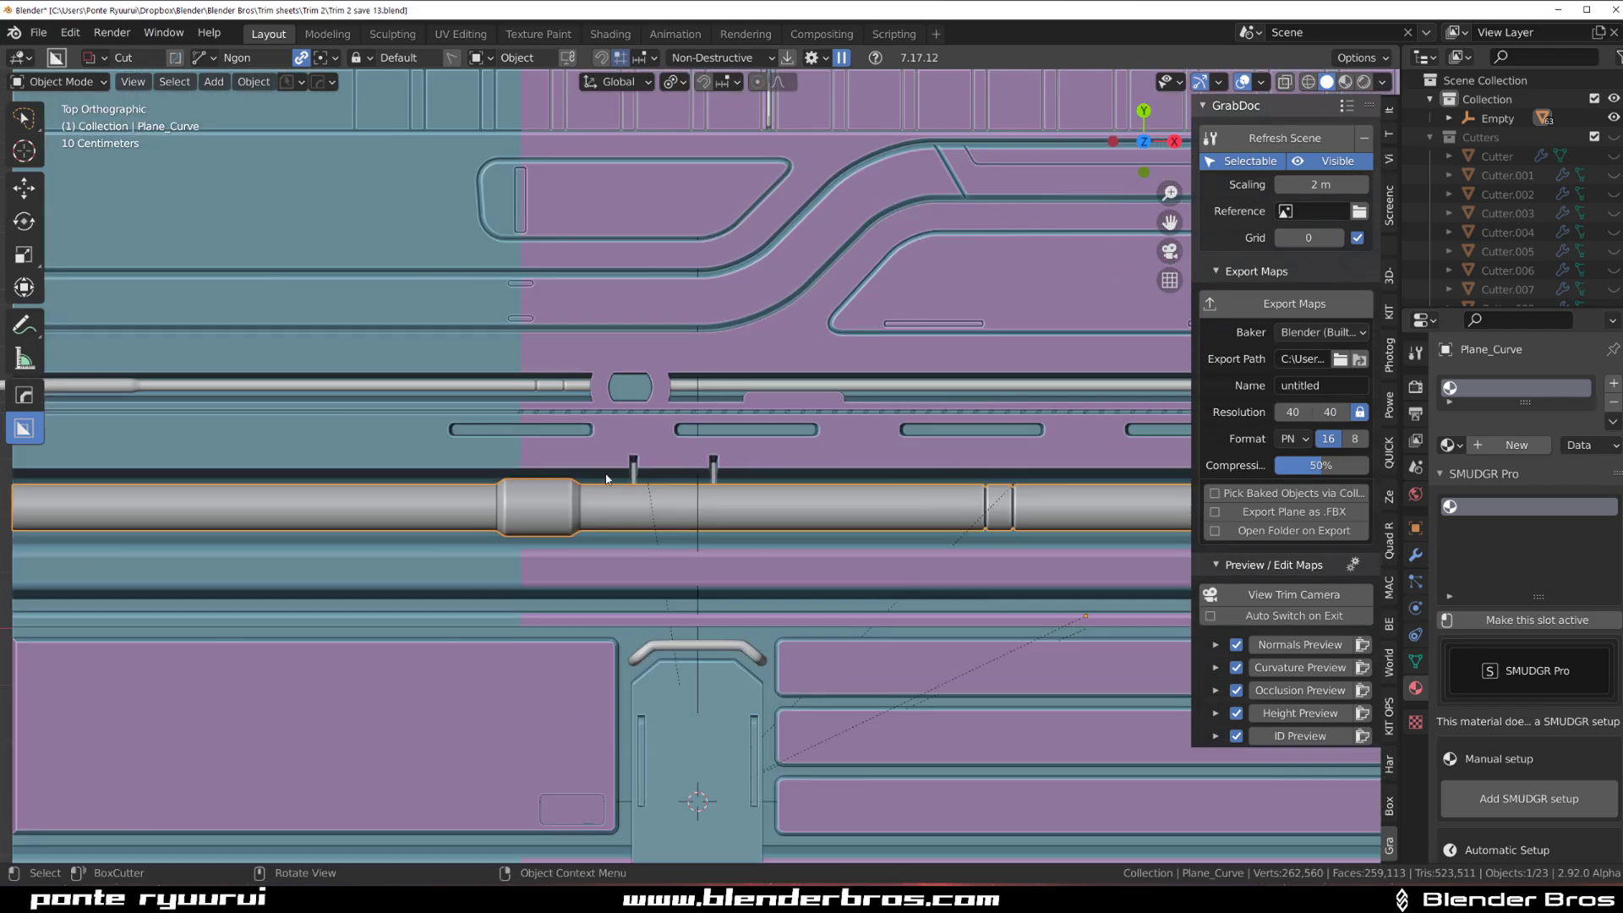
scroll(469, 639, "up", 3)
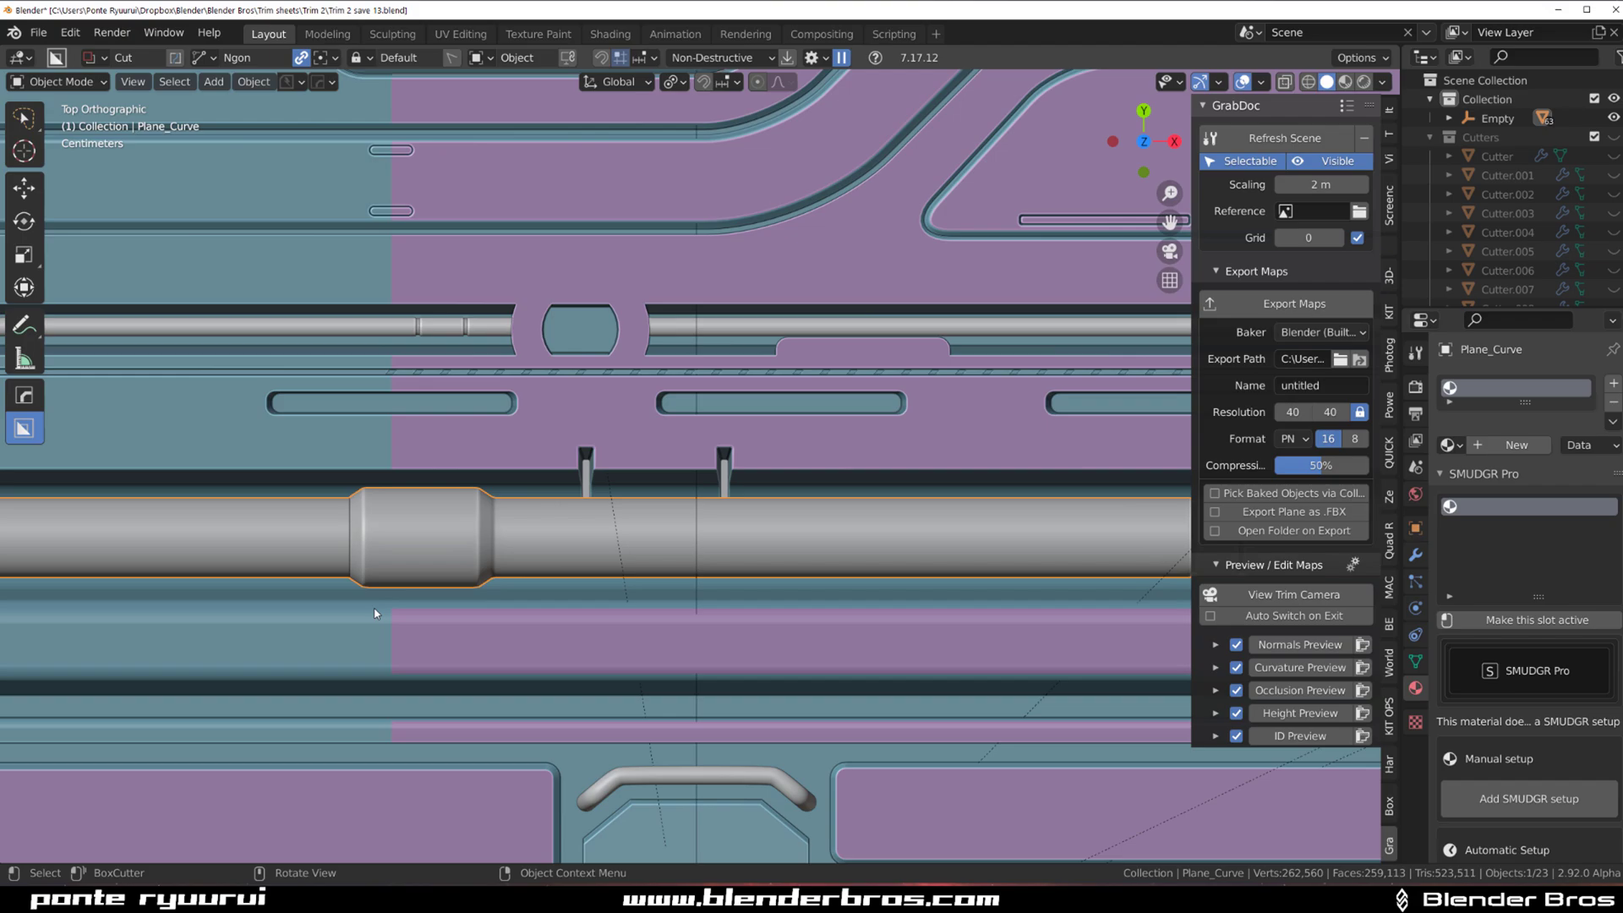
scroll(414, 587, "down", 4)
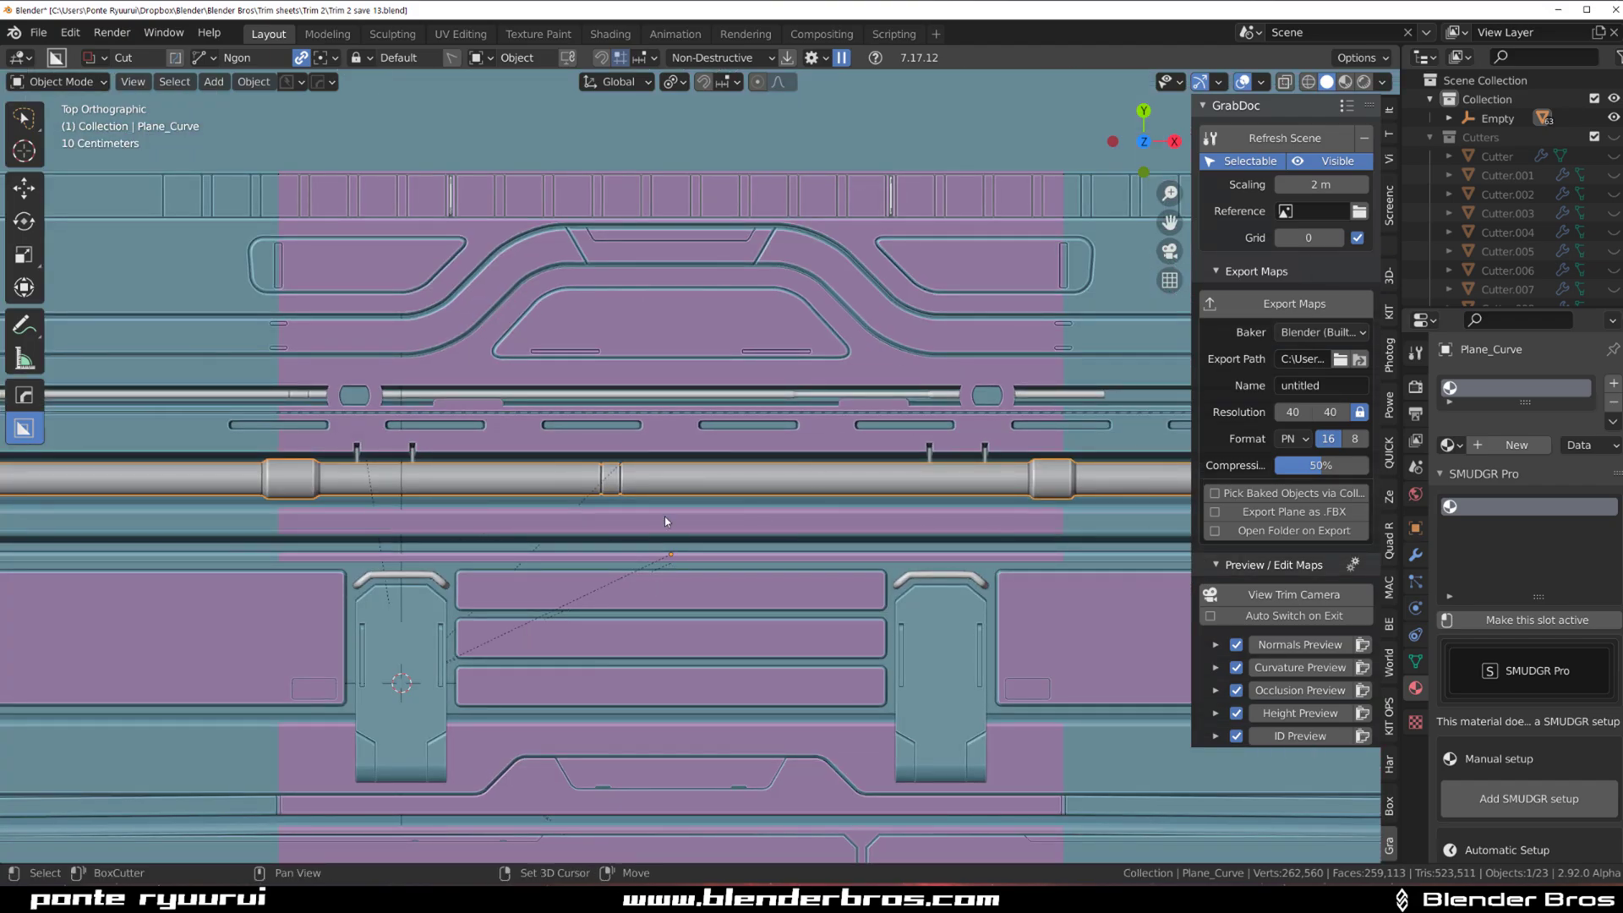
middle_click_drag(664, 521, 665, 423, "shift")
middle_click_drag(635, 340, 769, 297, "shift")
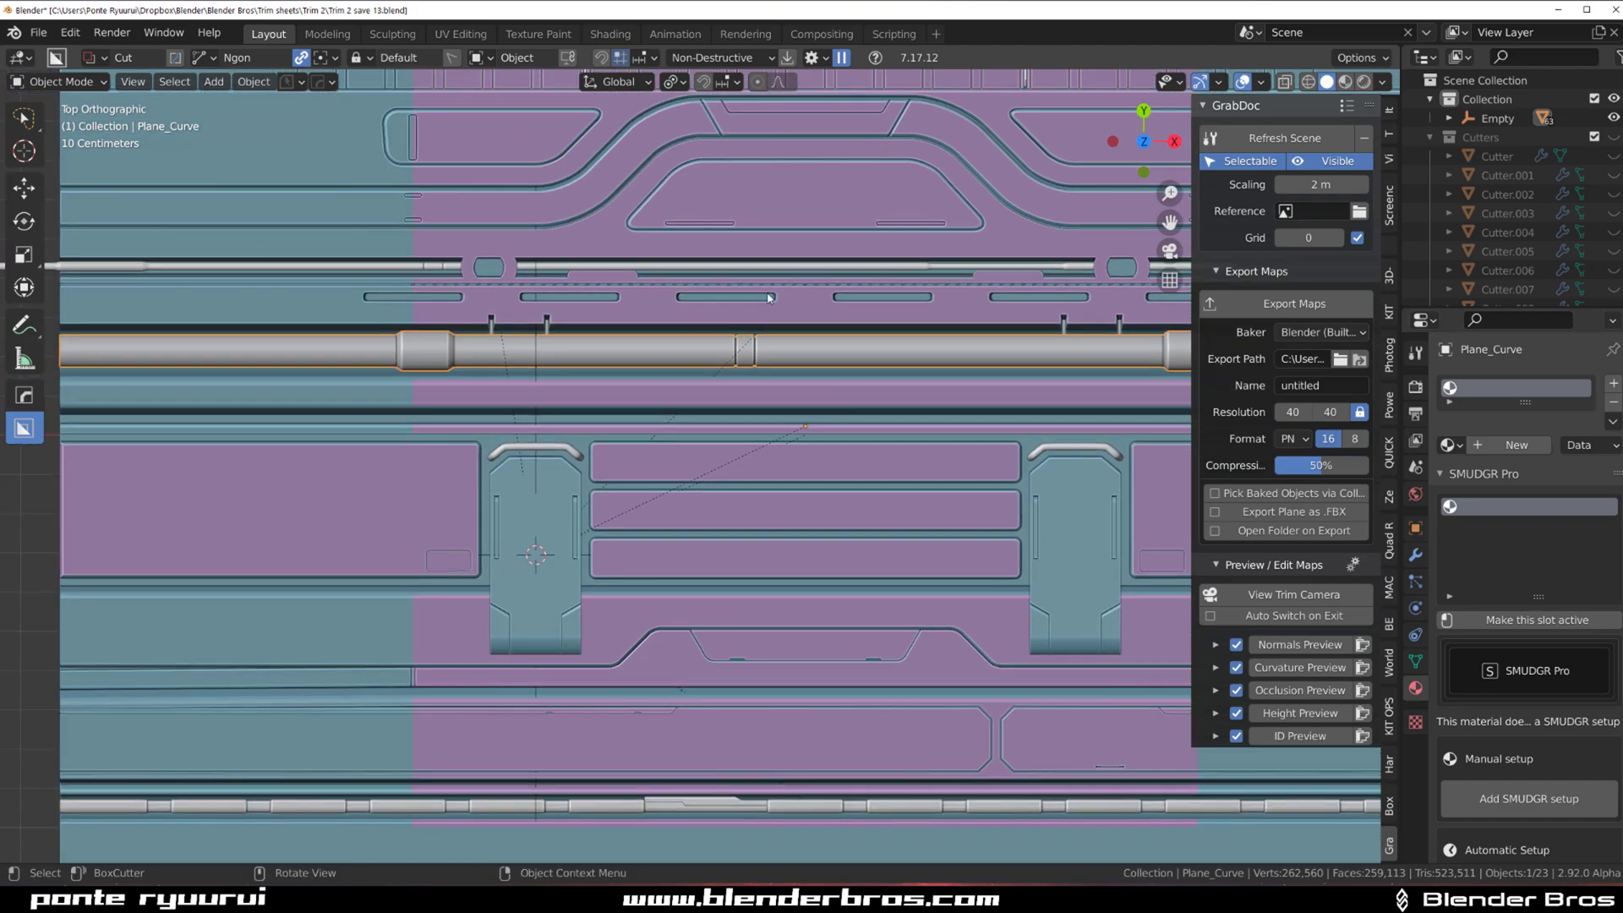
middle_click_drag(835, 519, 793, 735, "shift")
Inspect the mesh of the central trapezoidal panel and its thin slot in Edit Mode from an angled perspective view.
scroll(826, 433, "up", 6)
middle_click_drag(790, 448, 879, 504, "shift")
left_click(732, 425)
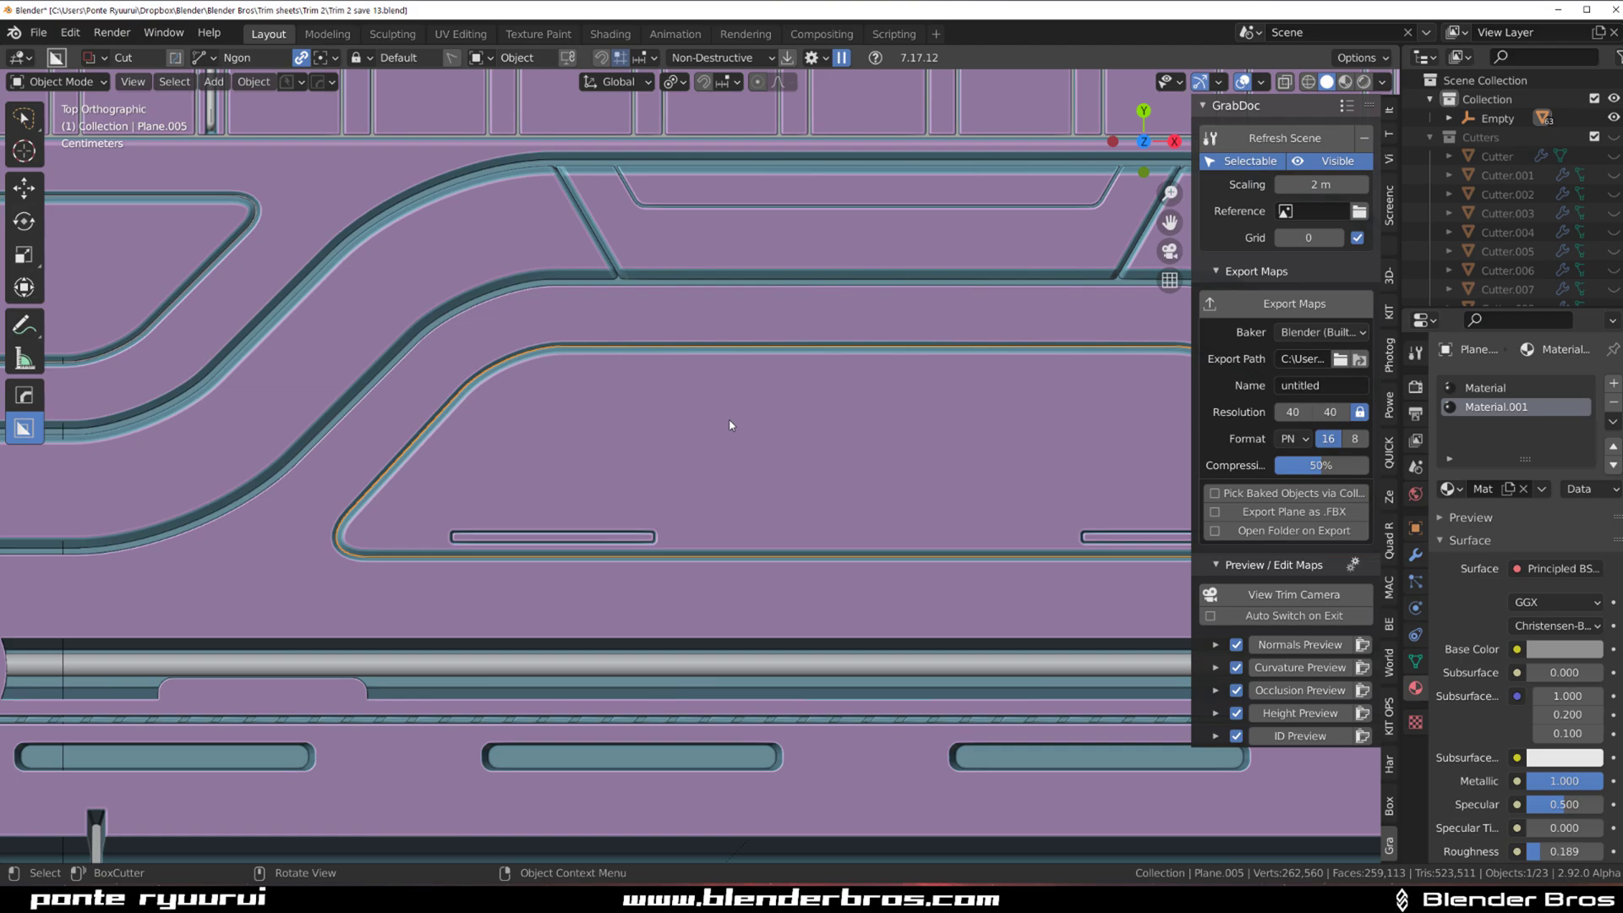
key("Tab")
middle_click_drag(729, 607, 807, 452)
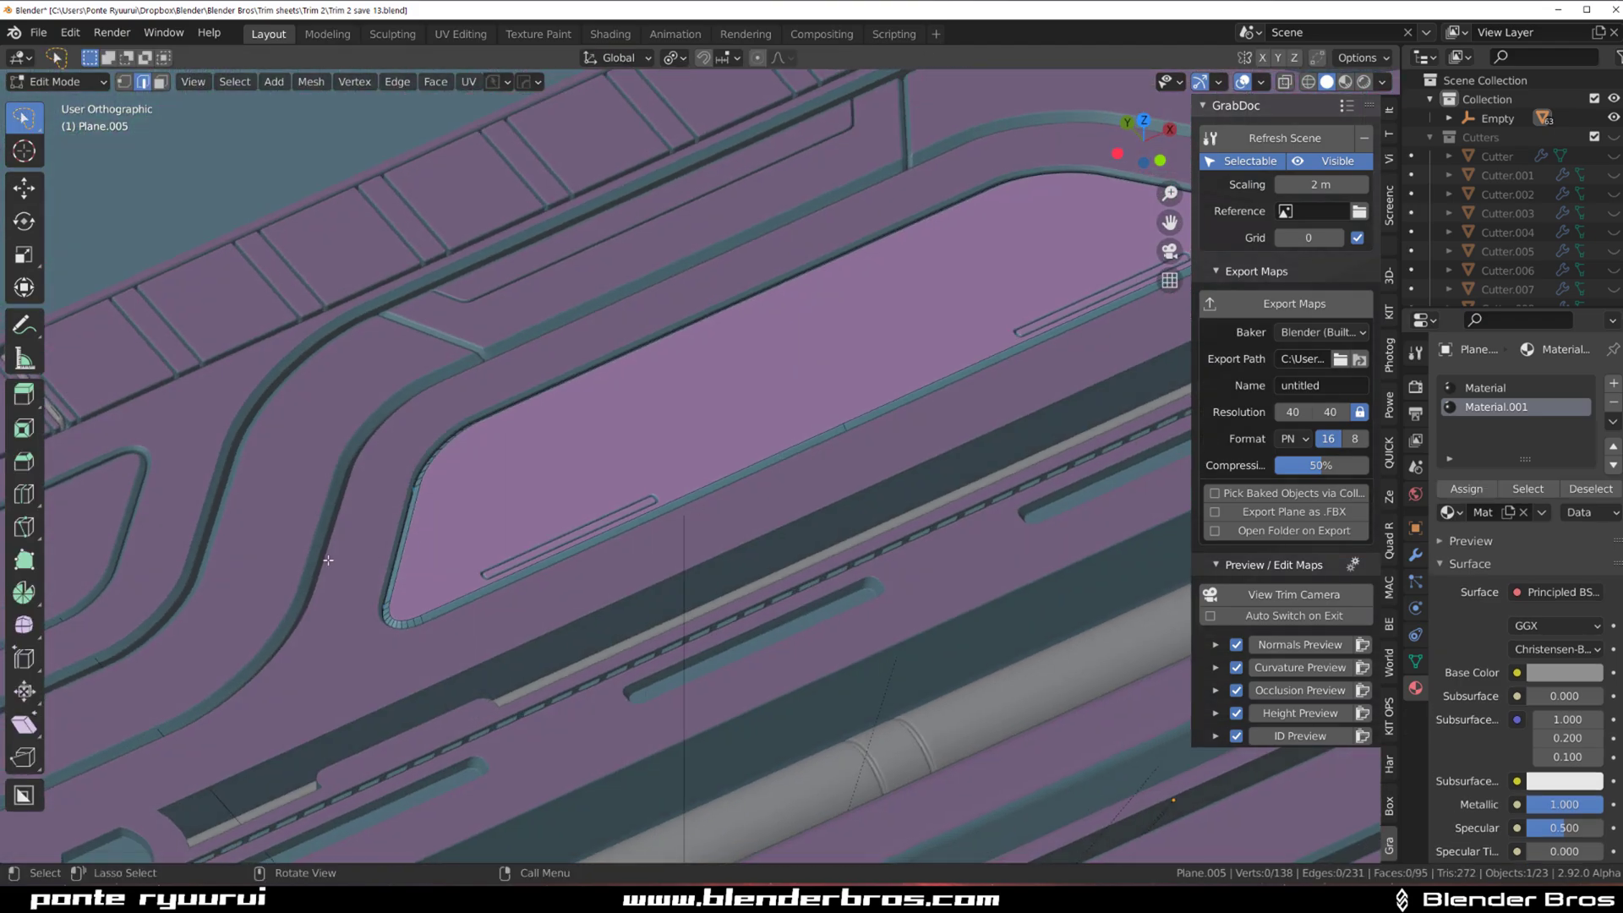
key("KP_5")
middle_click_drag(507, 525, 792, 495, "shift")
scroll(792, 495, "up", 4)
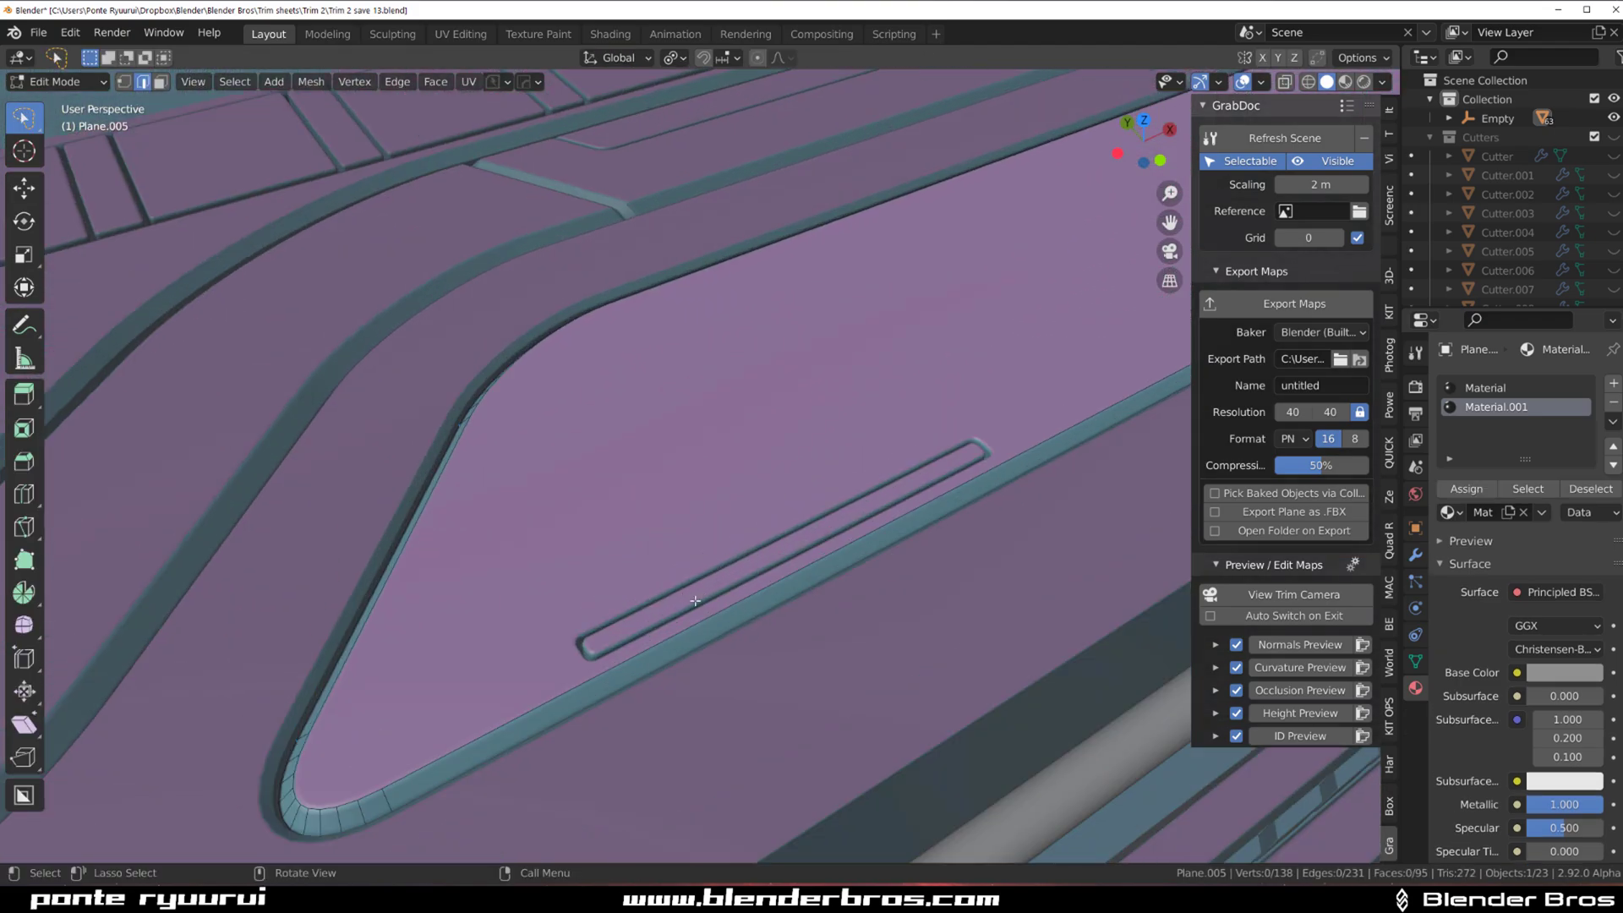
scroll(695, 601, "down", 4)
key("Tab")
Select the central trapezoidal panel together with the side panels and sharpen them with HardOps at 30° sharpness and 60° auto smooth.
left_click(724, 441)
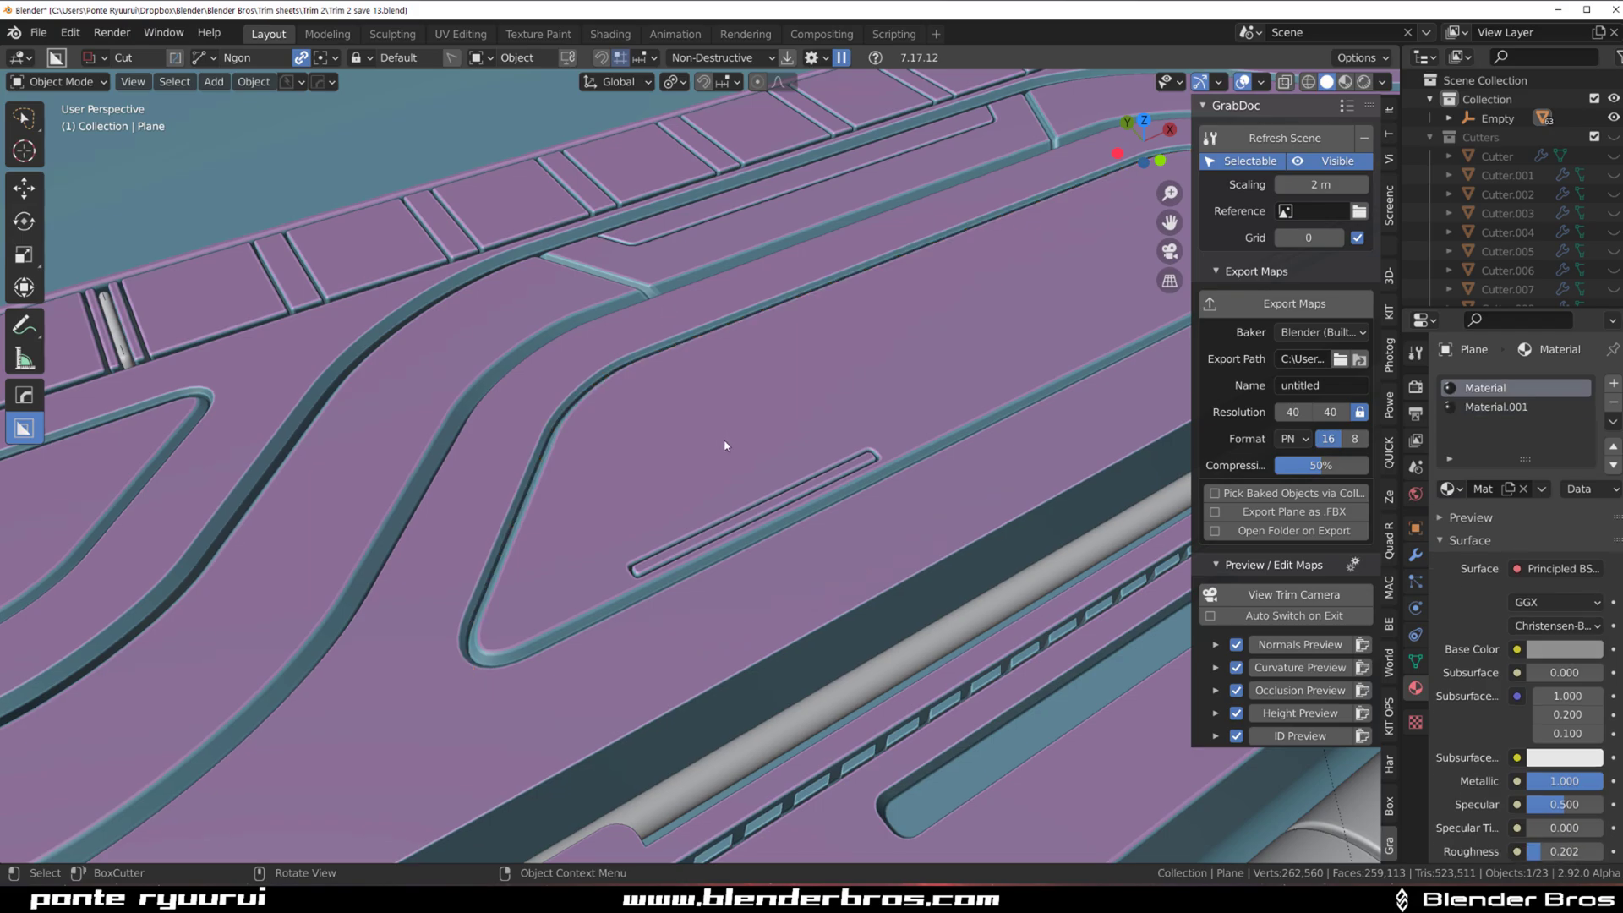
scroll(723, 445, "down", 3)
left_click(722, 450)
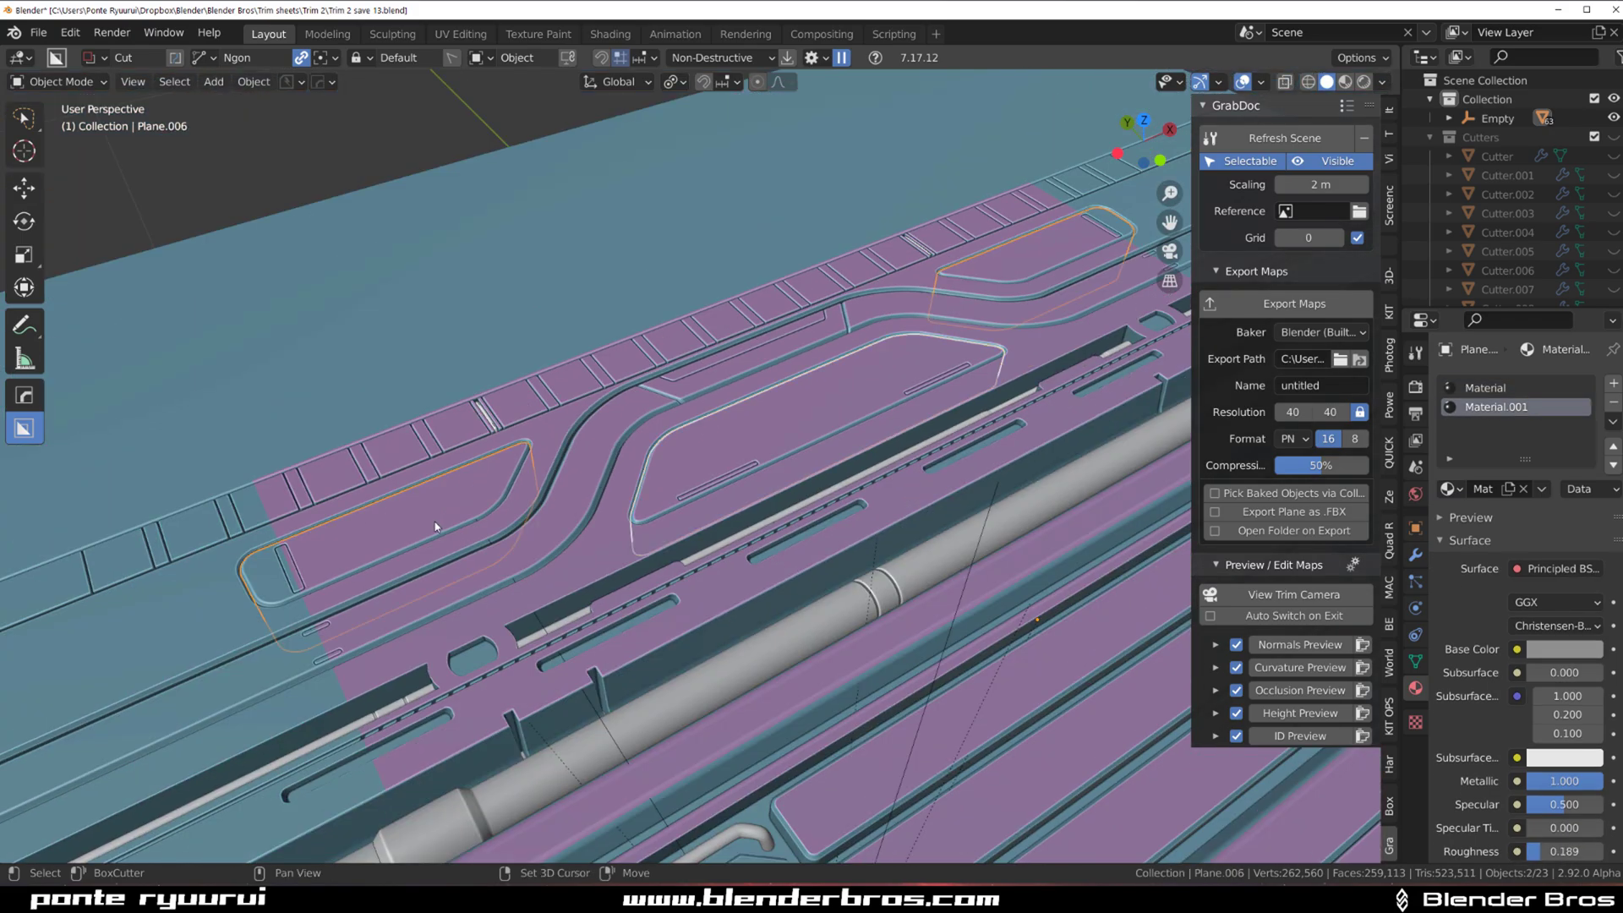
scroll(742, 470, "up", 3)
key("q")
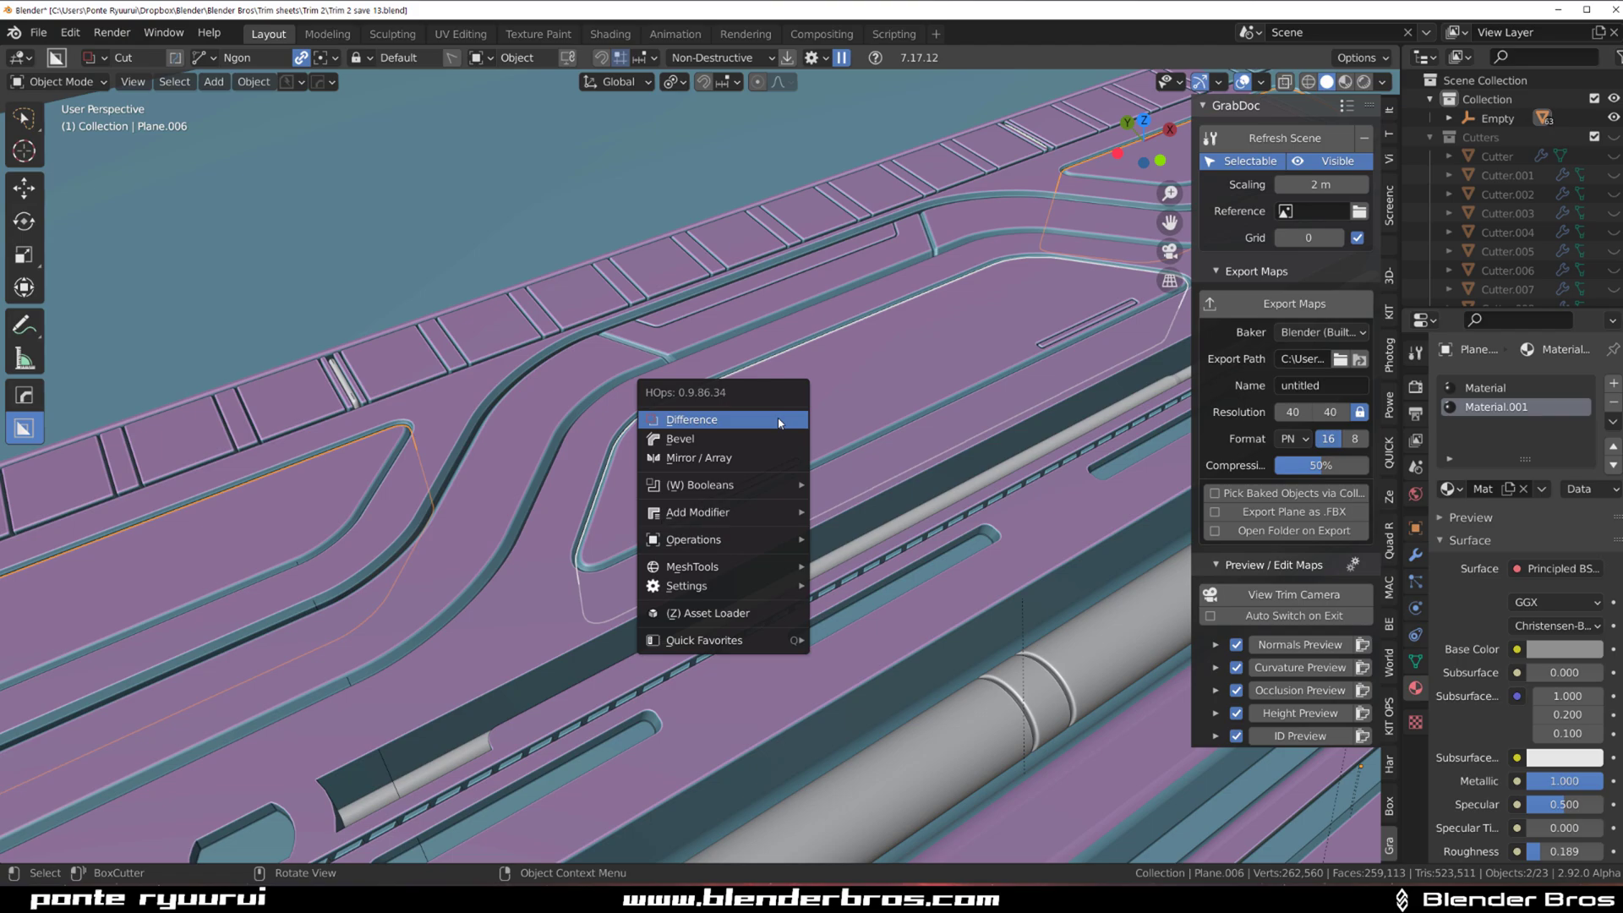
key("Escape")
key("q")
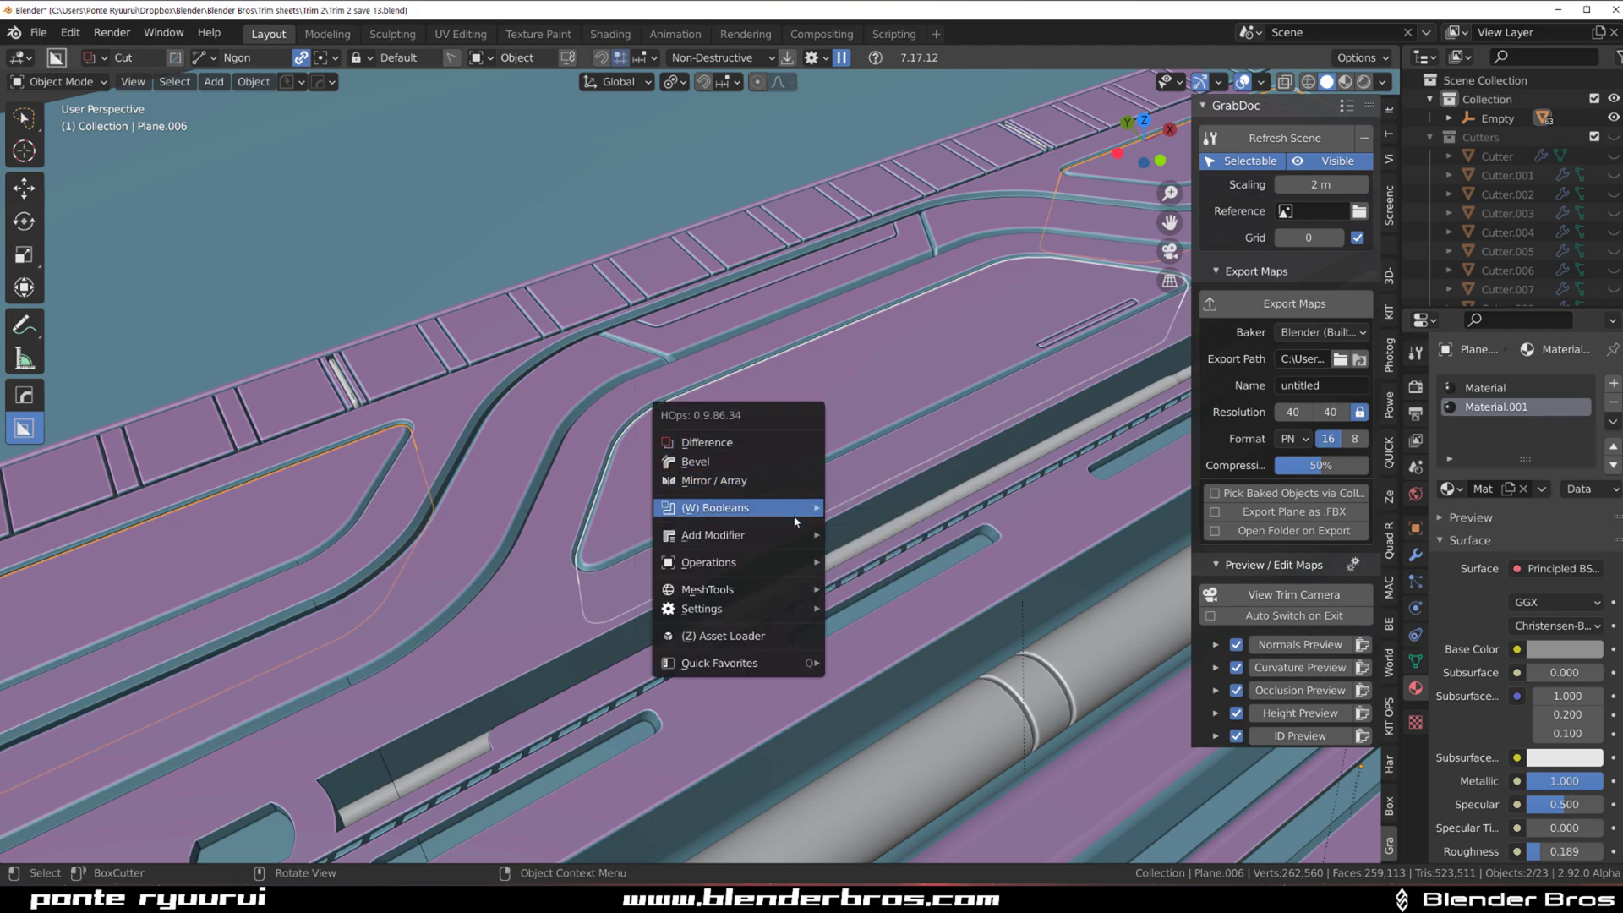
mouse_move(796, 562)
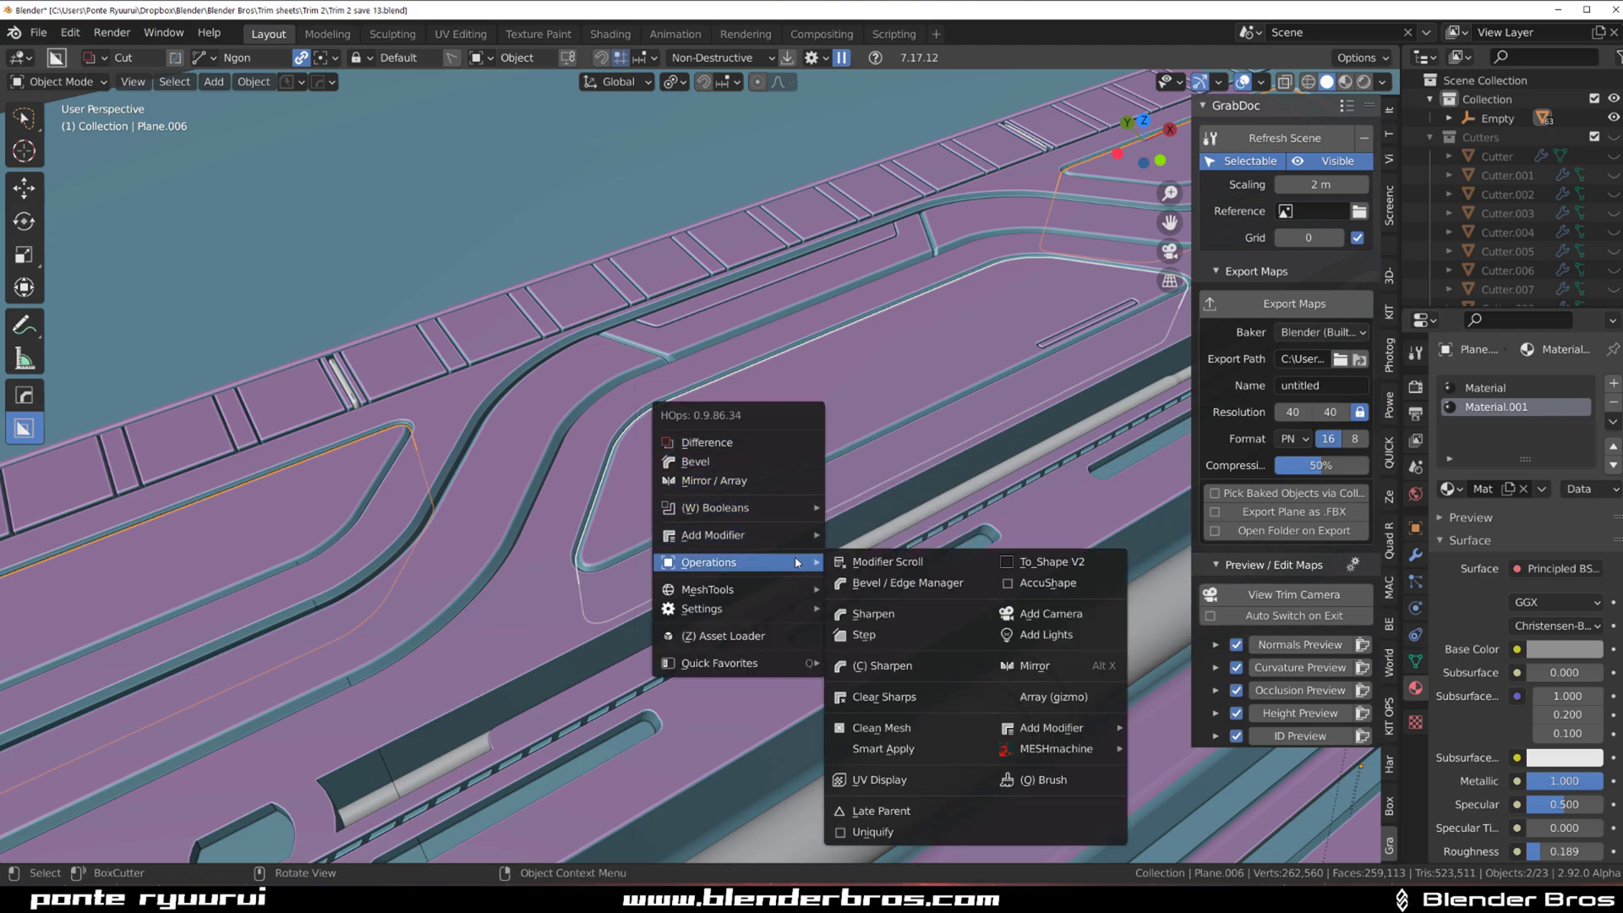
left_click(913, 620)
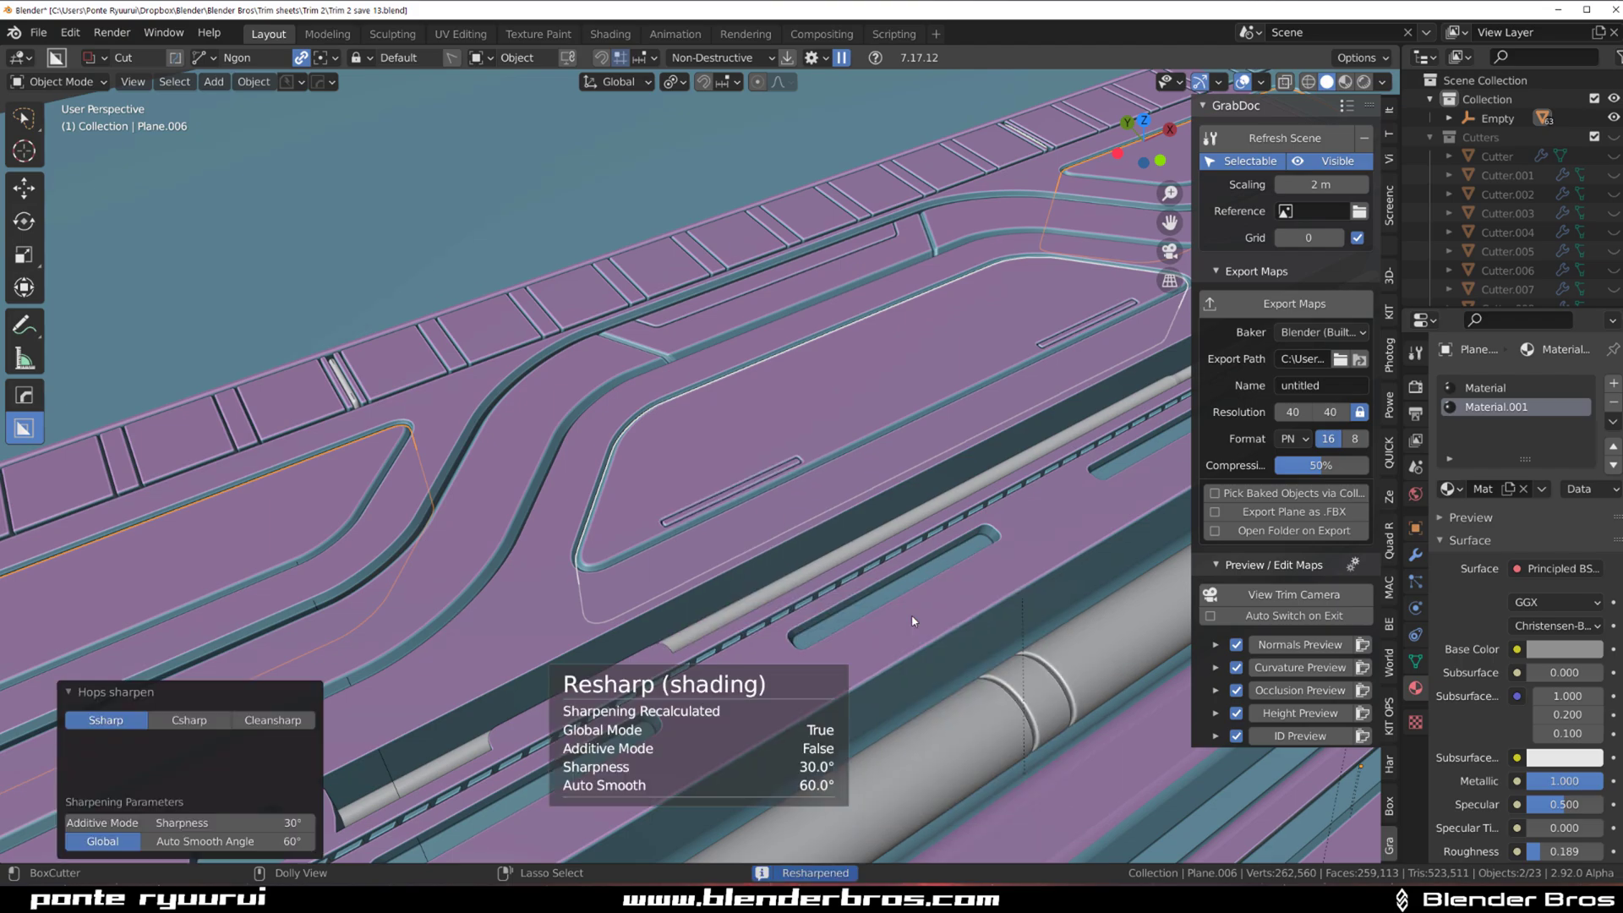
Examine the sharpened slot up close in Edit Mode and check the central panel's modifiers in the HOps Helper.
scroll(748, 521, "up", 3)
key("Tab")
scroll(807, 543, "up", 3)
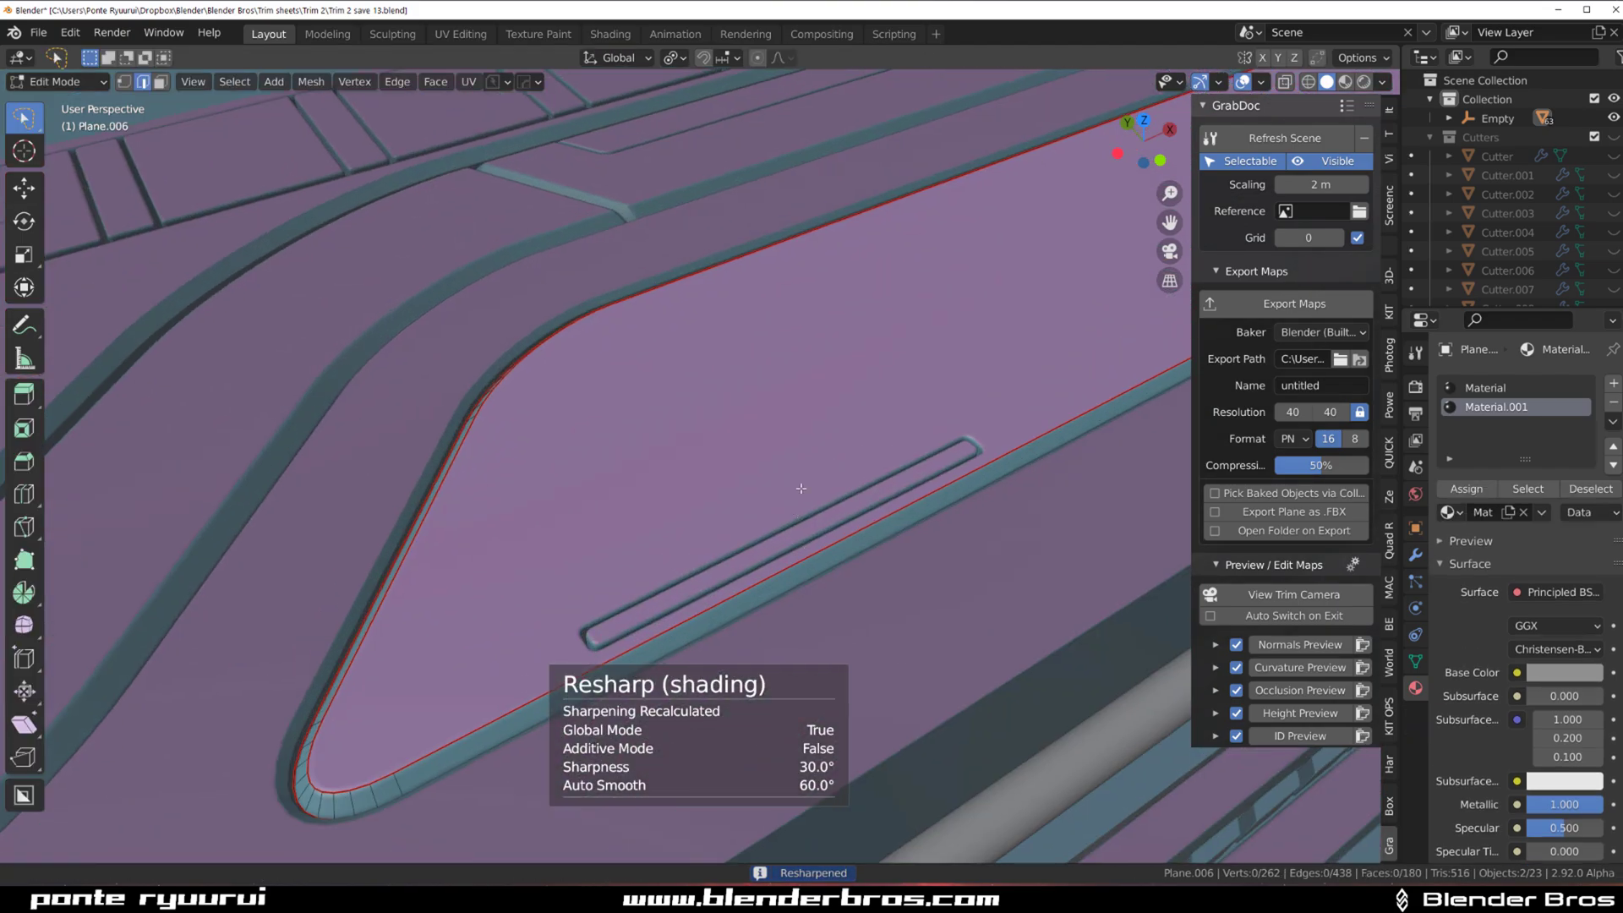
middle_click_drag(804, 486, 722, 387, "shift")
scroll(721, 387, "up", 4)
scroll(722, 387, "up", 2)
key("Tab")
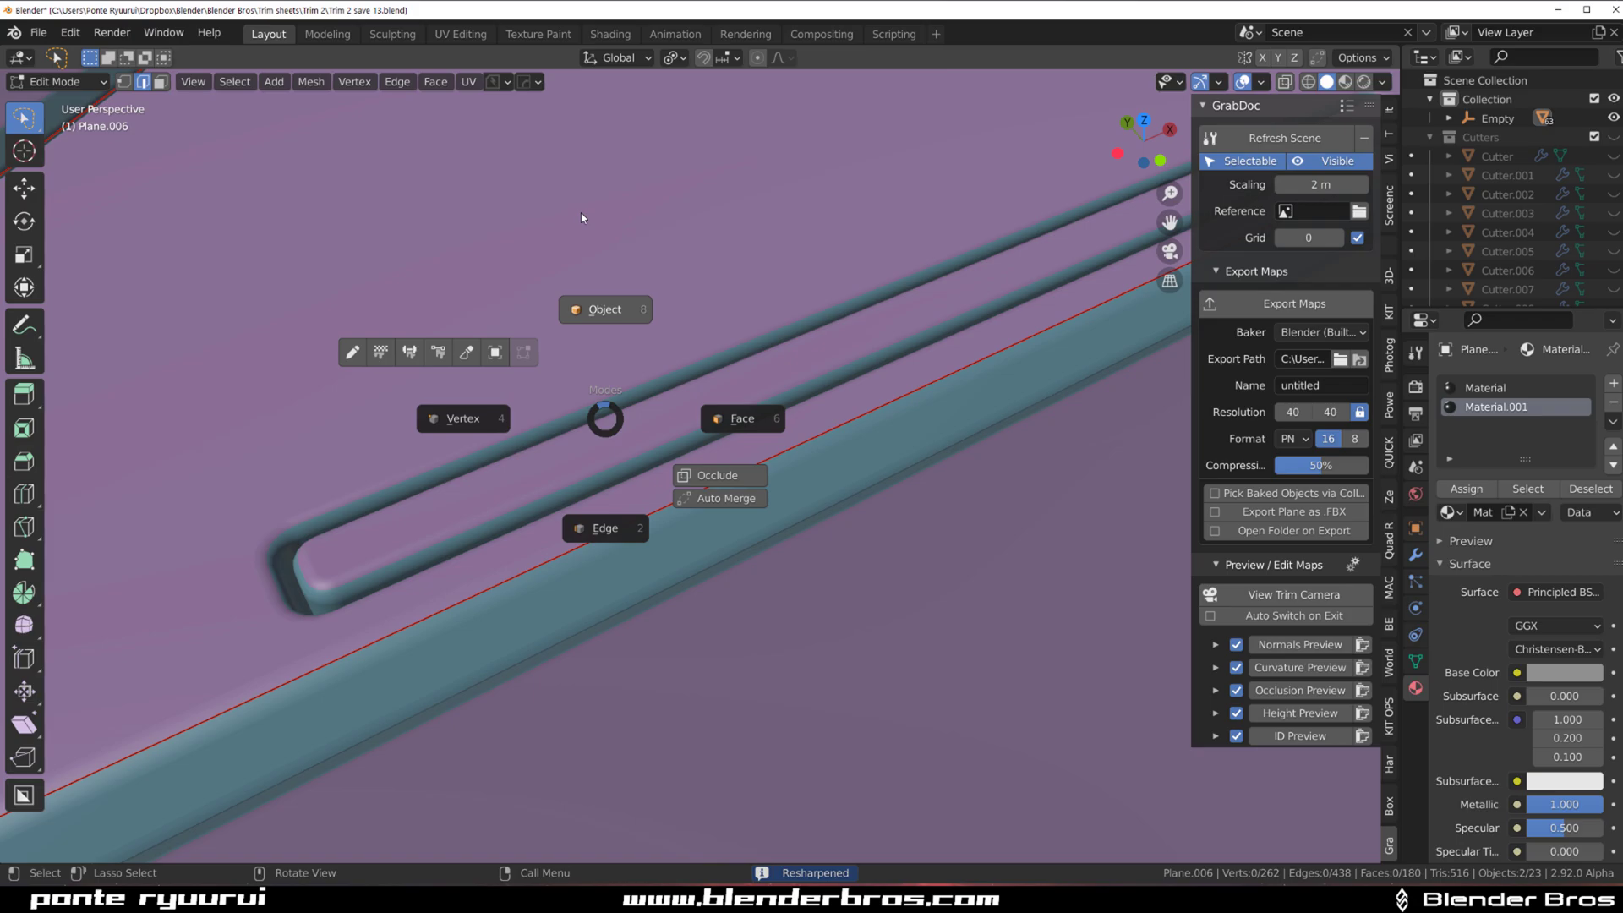
left_click(580, 218)
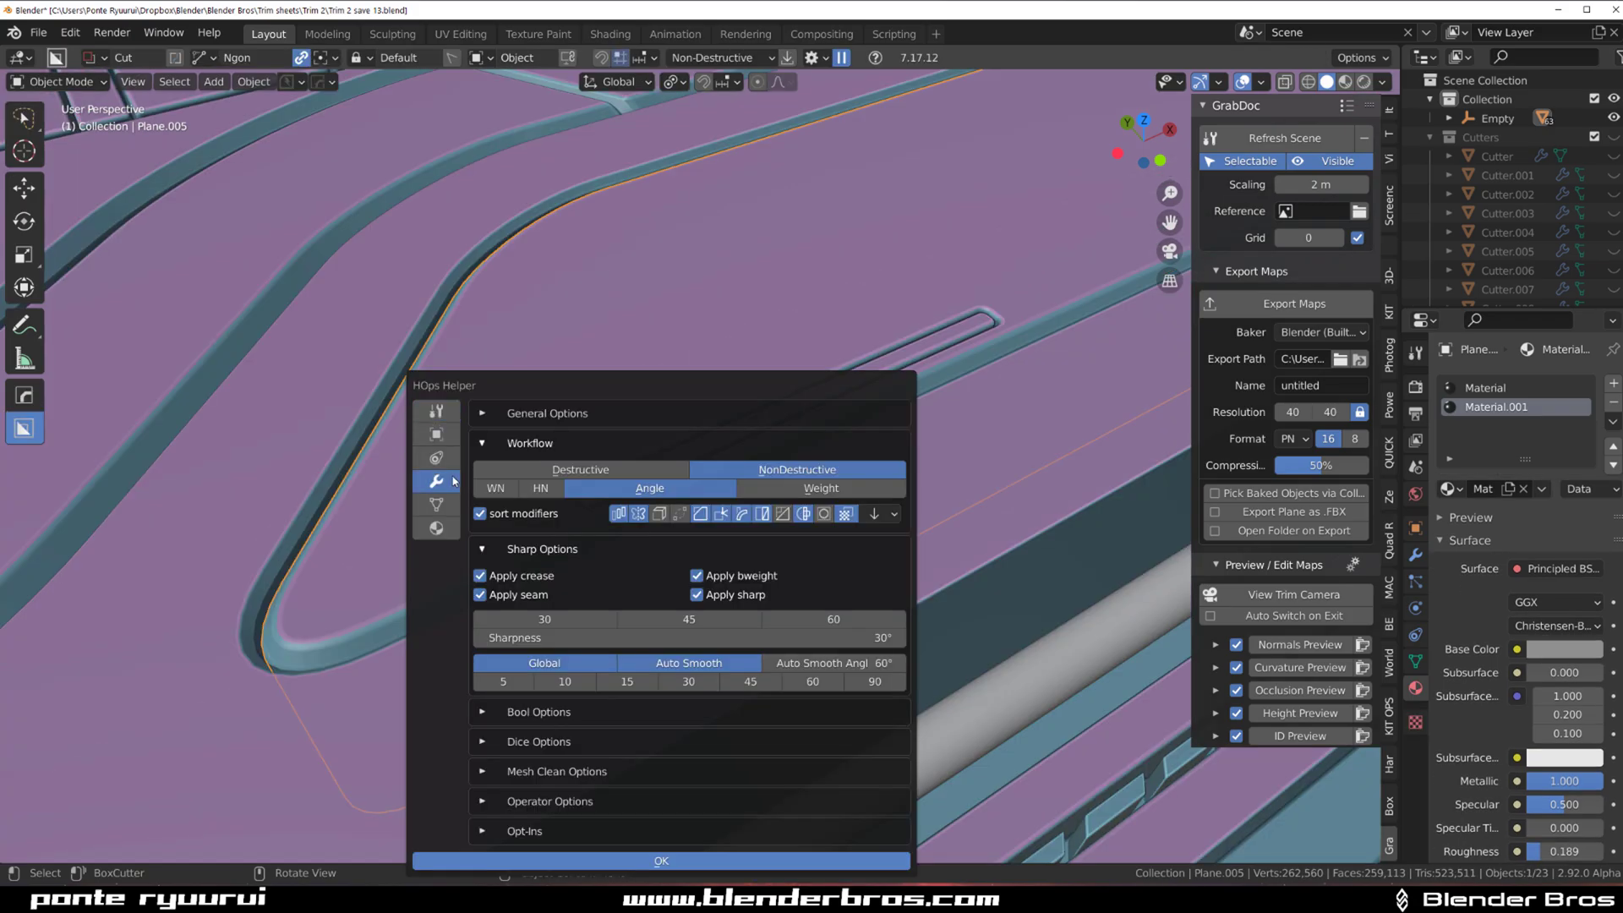
left_click(453, 481)
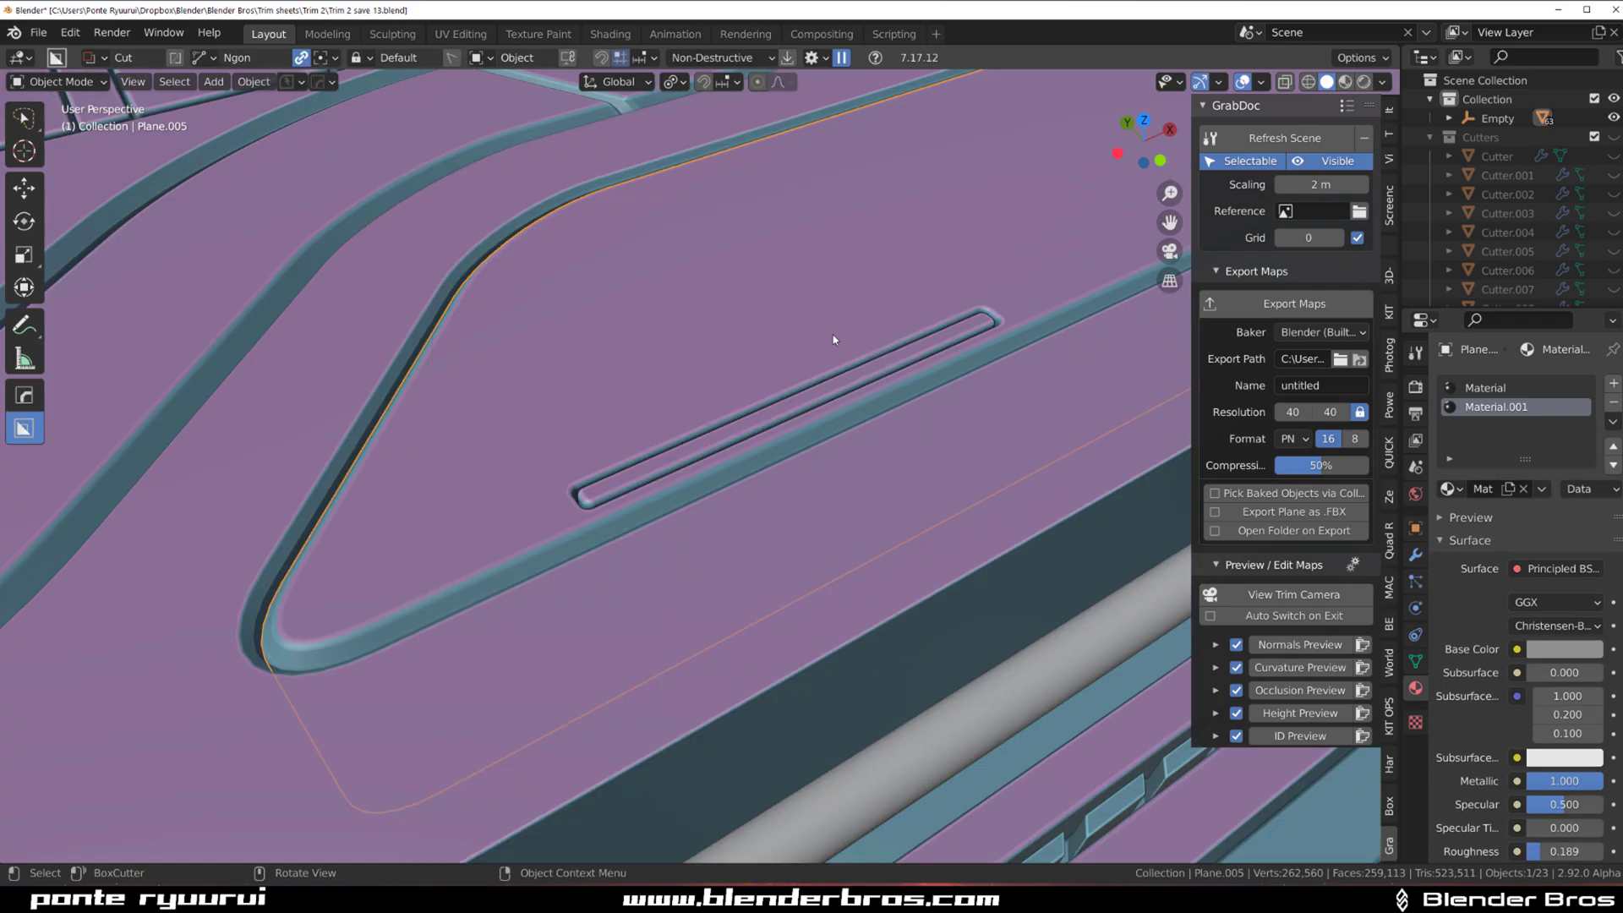
Apply the central panel's modifiers with HardOps Smart Apply.
scroll(834, 338, "up", 2)
key("q")
mouse_move(796, 363)
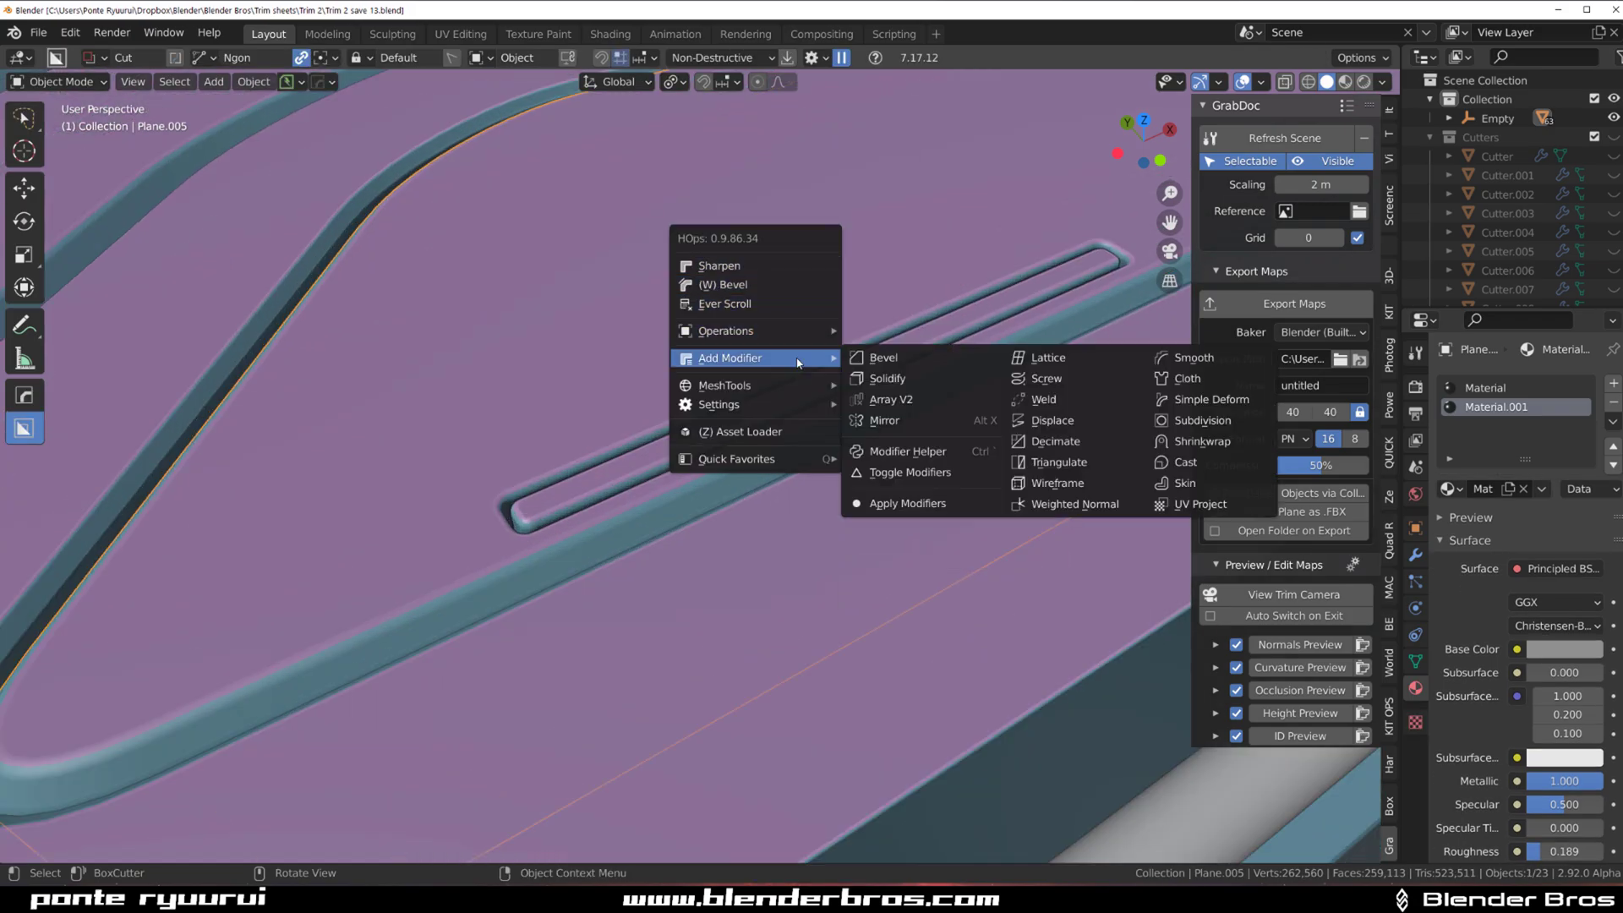
key("Escape")
scroll(213, 413, "down", 4)
scroll(539, 344, "up", 4)
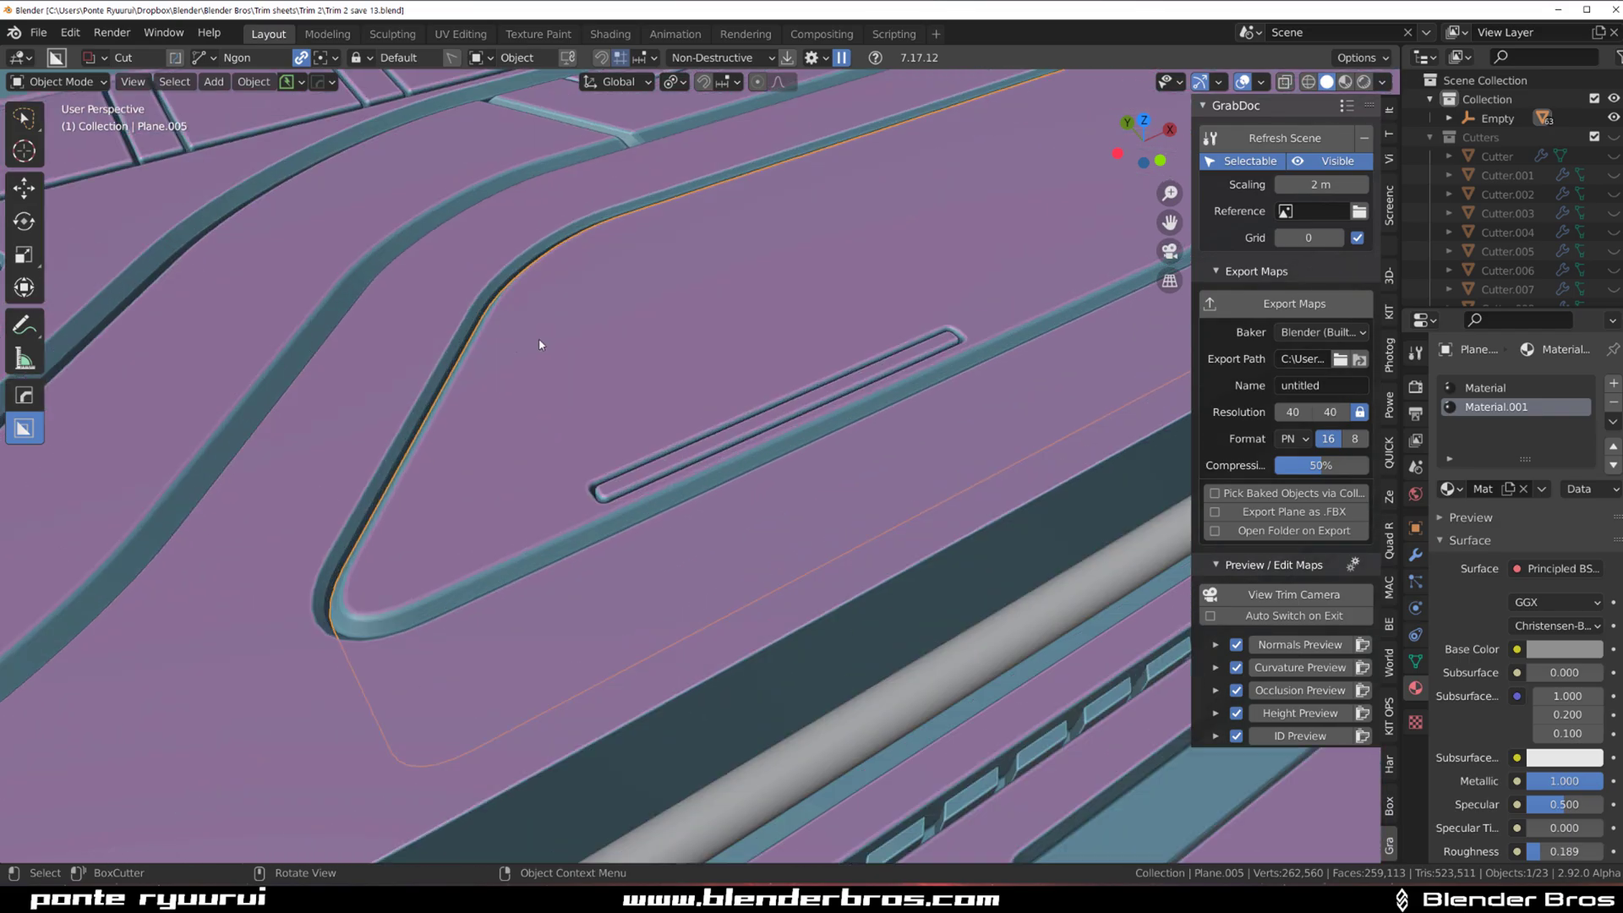
key("q")
mouse_move(534, 346)
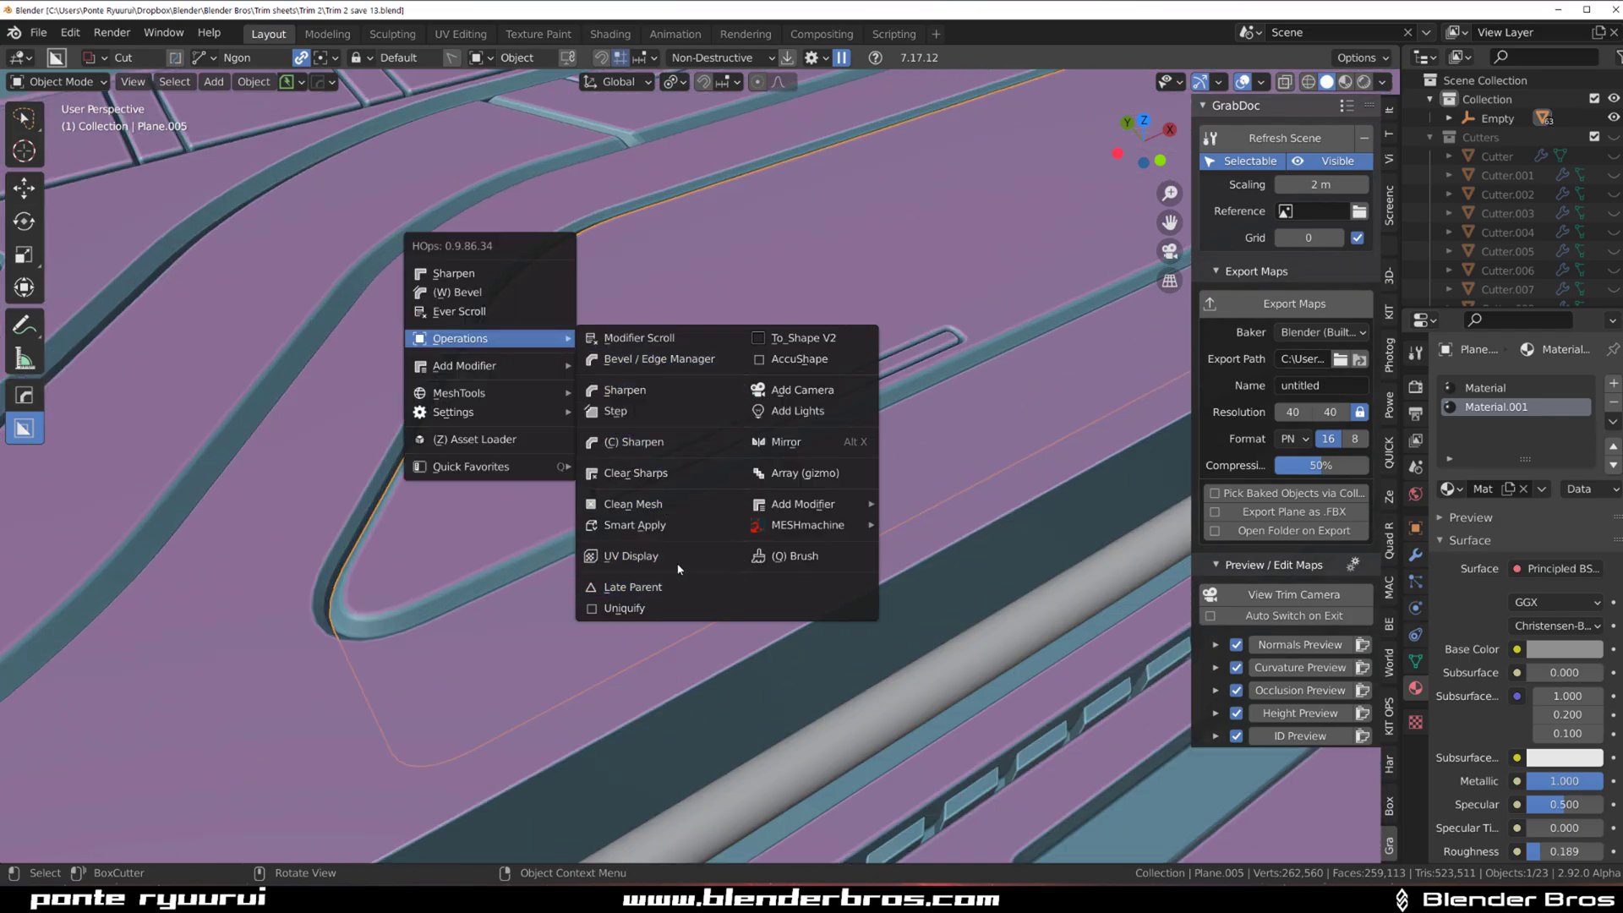
left_click(673, 525)
Select the central panel's whole mesh in Edit Mode, add a vertex-group Weld modifier, and return to Object Mode.
key("Tab")
scroll(651, 507, "up", 6)
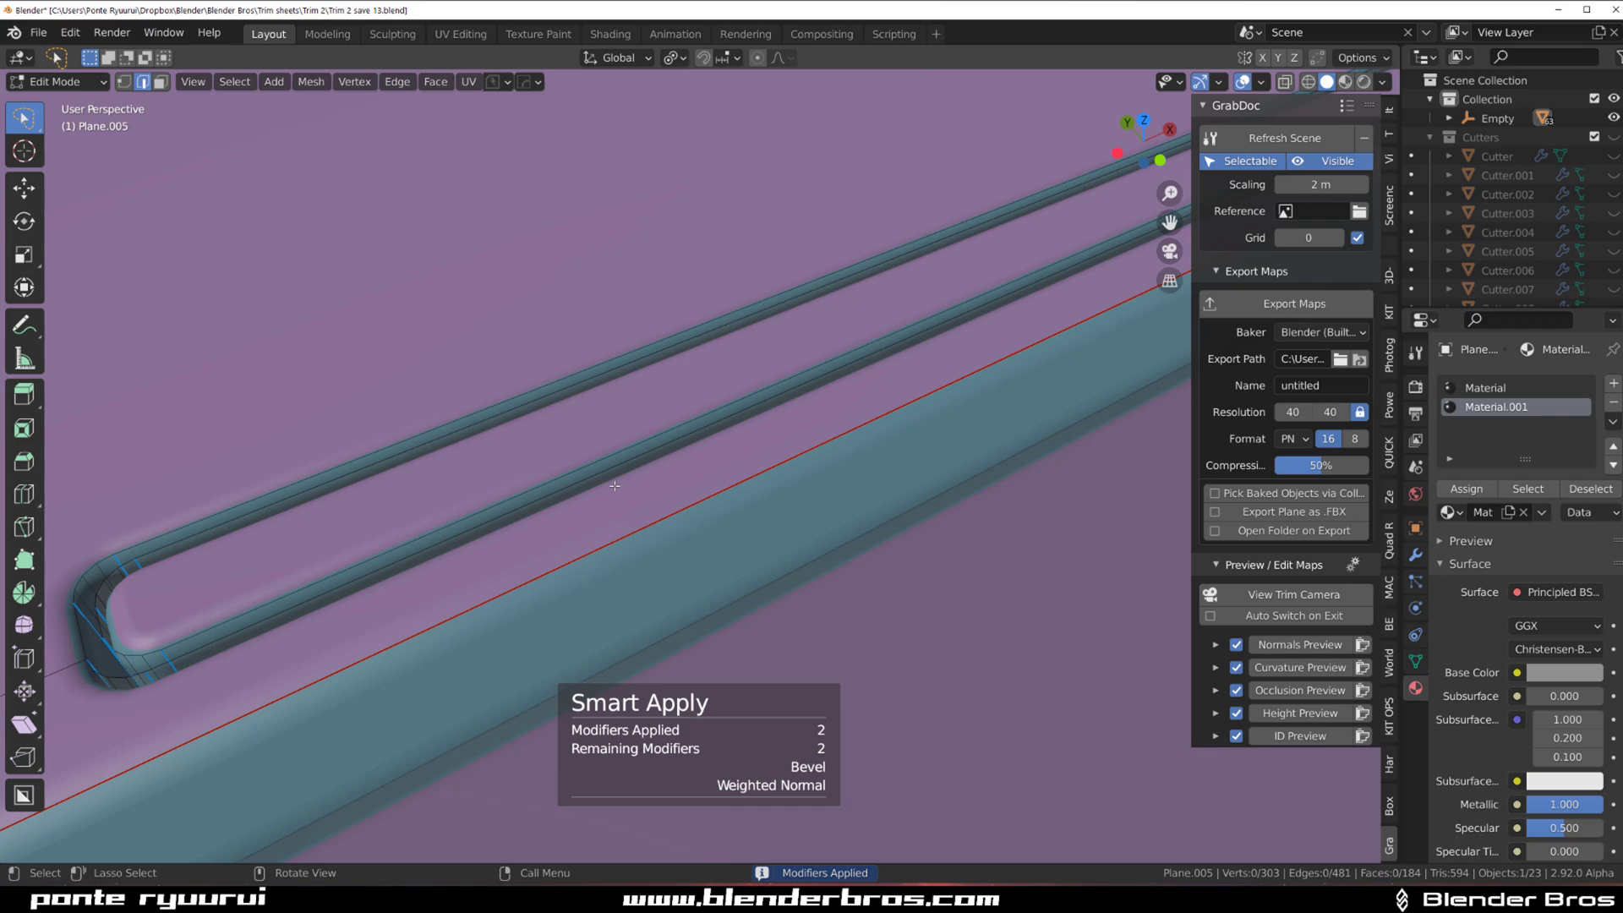
scroll(767, 482, "down", 3)
key("a")
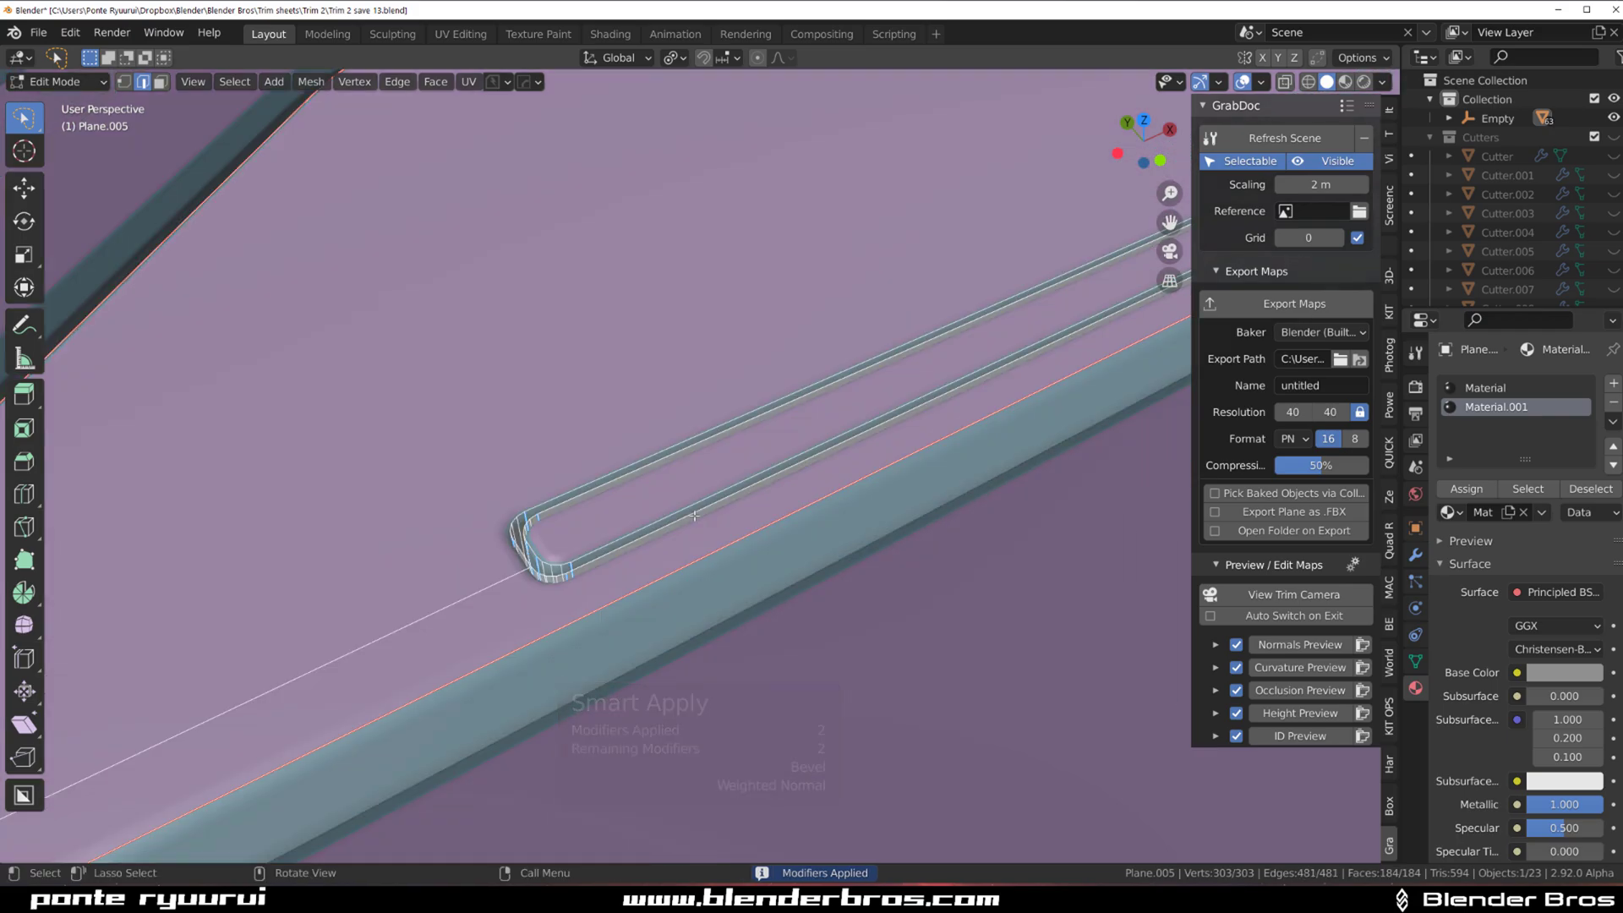
key("q")
mouse_move(698, 520)
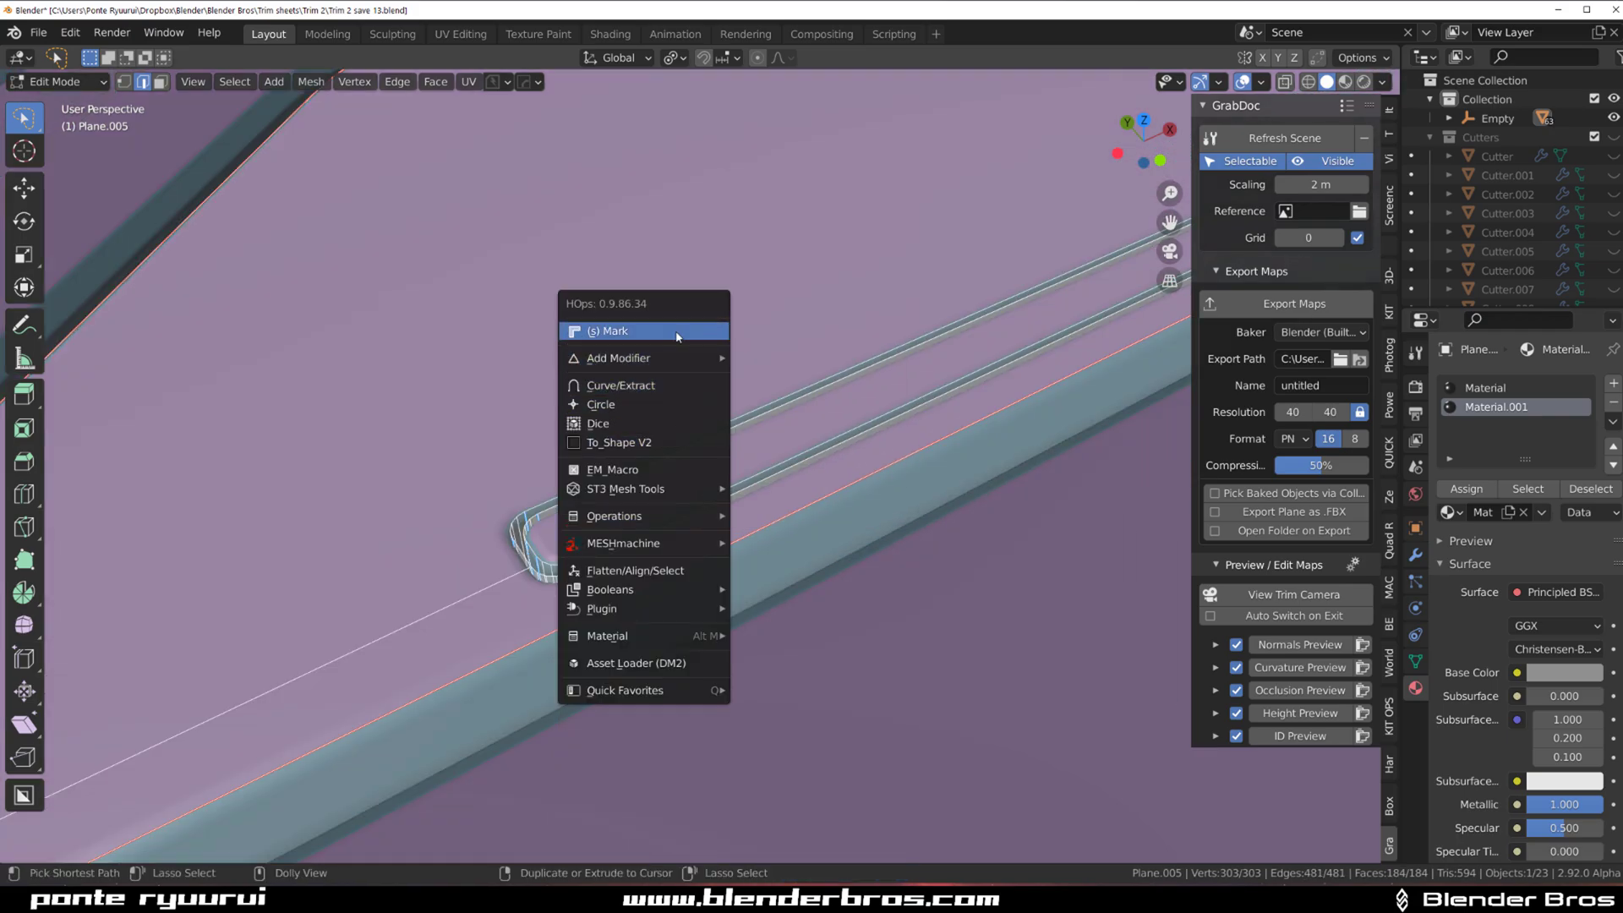
left_click(674, 331)
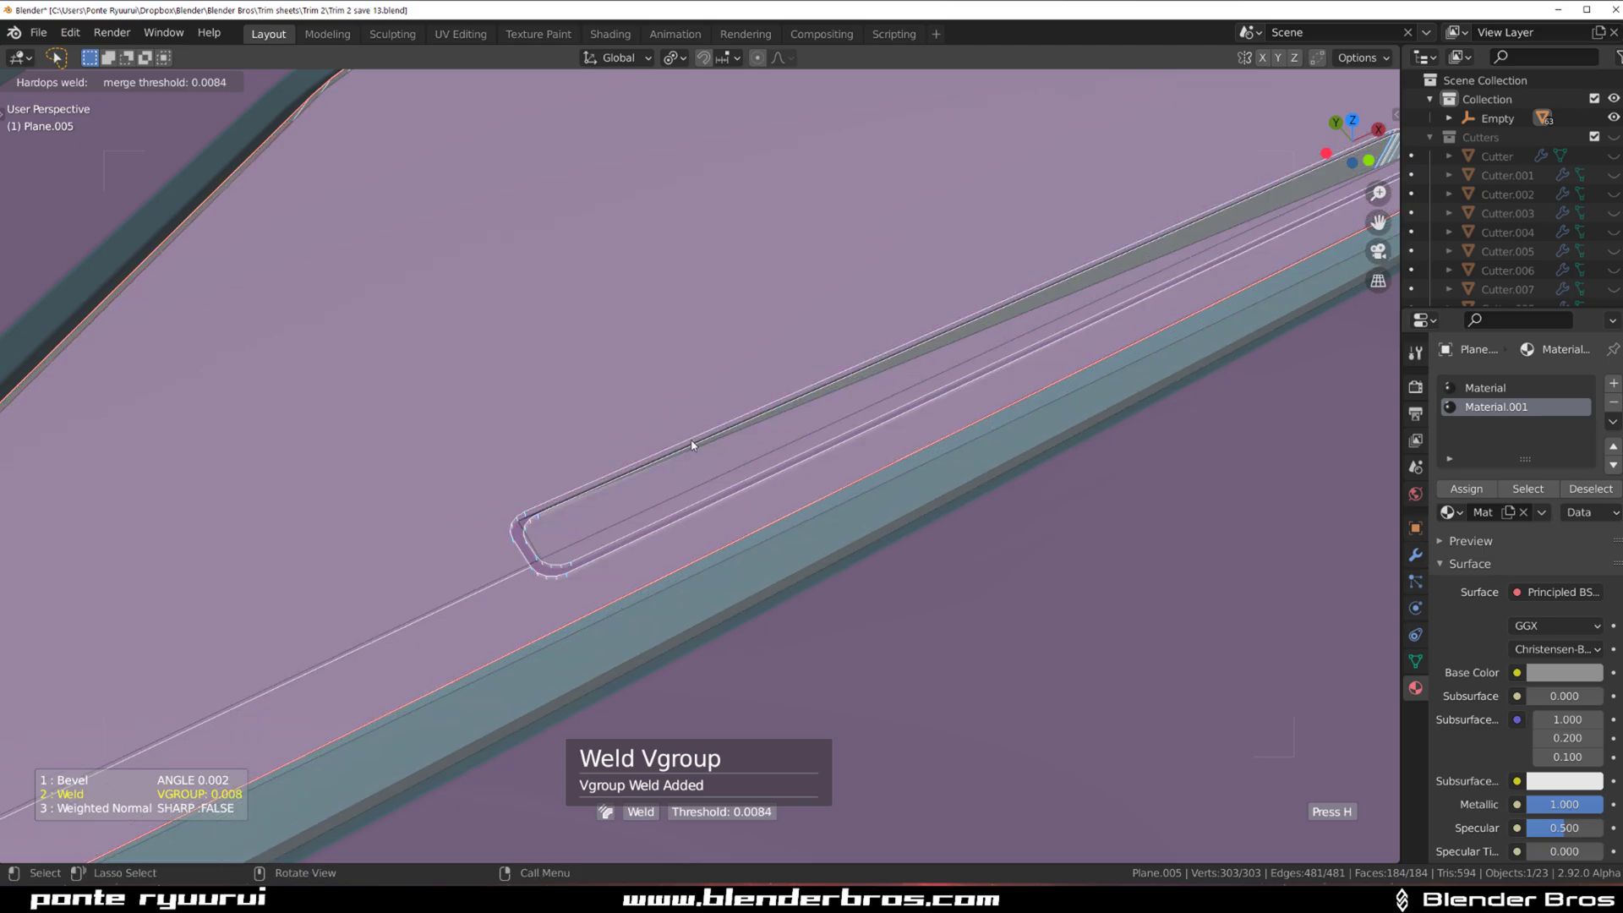
left_click(692, 444)
scroll(736, 439, "up", 3)
key("Tab")
left_click(739, 331)
Resharpen the central panel with HardOps at 30° sharpness and 60° auto smooth, then open its mesh in Edit Mode.
key("q")
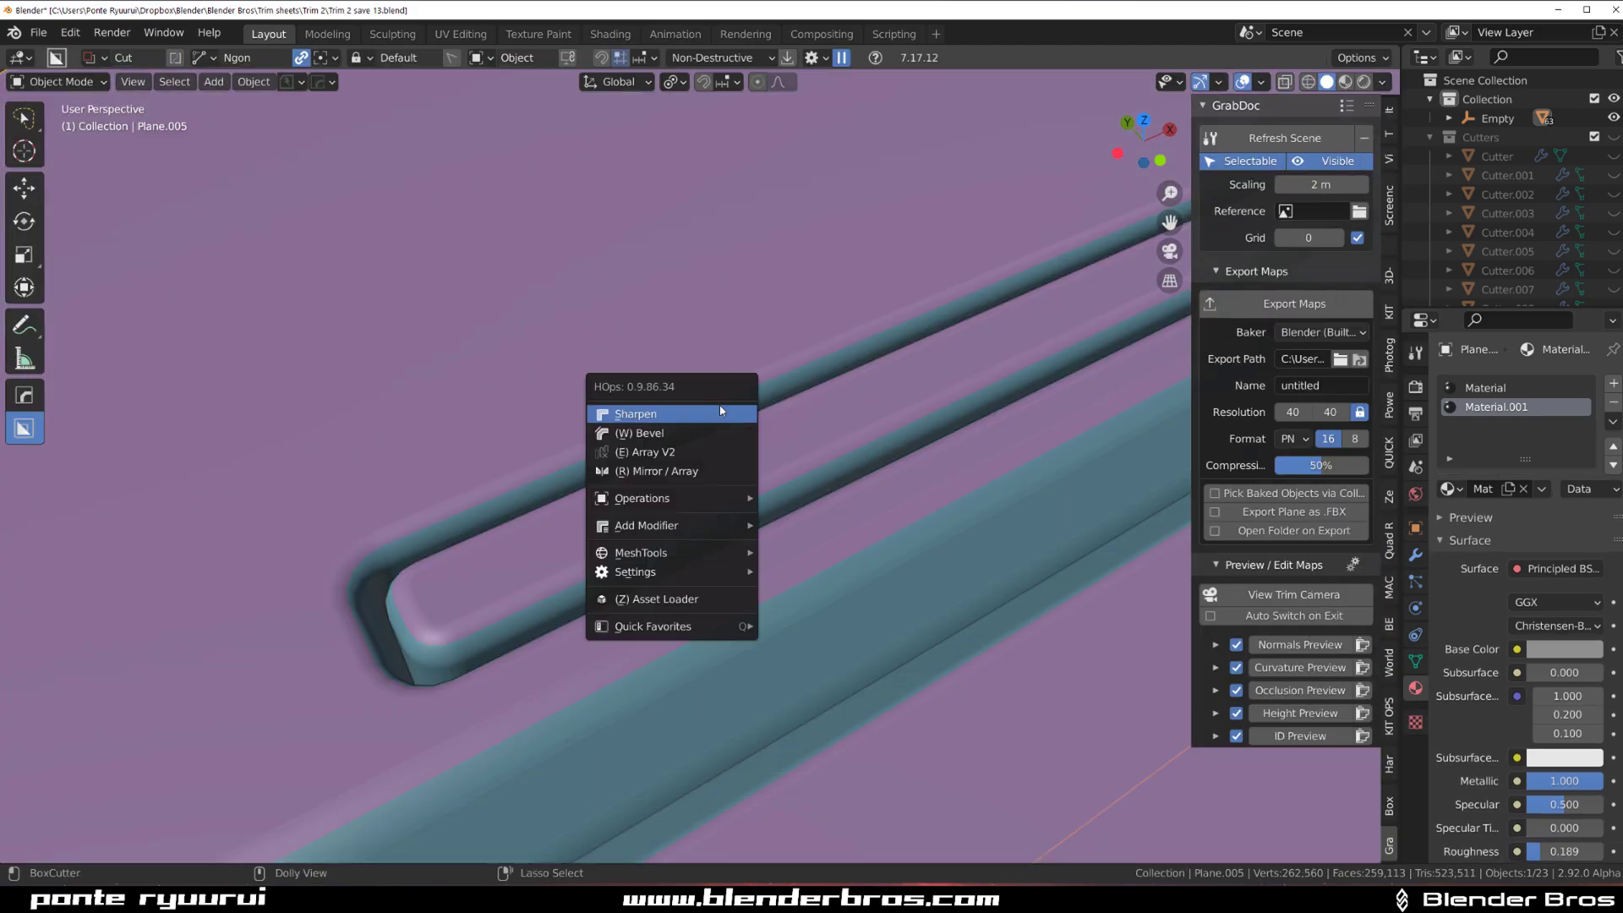
left_click(721, 414)
key("Tab")
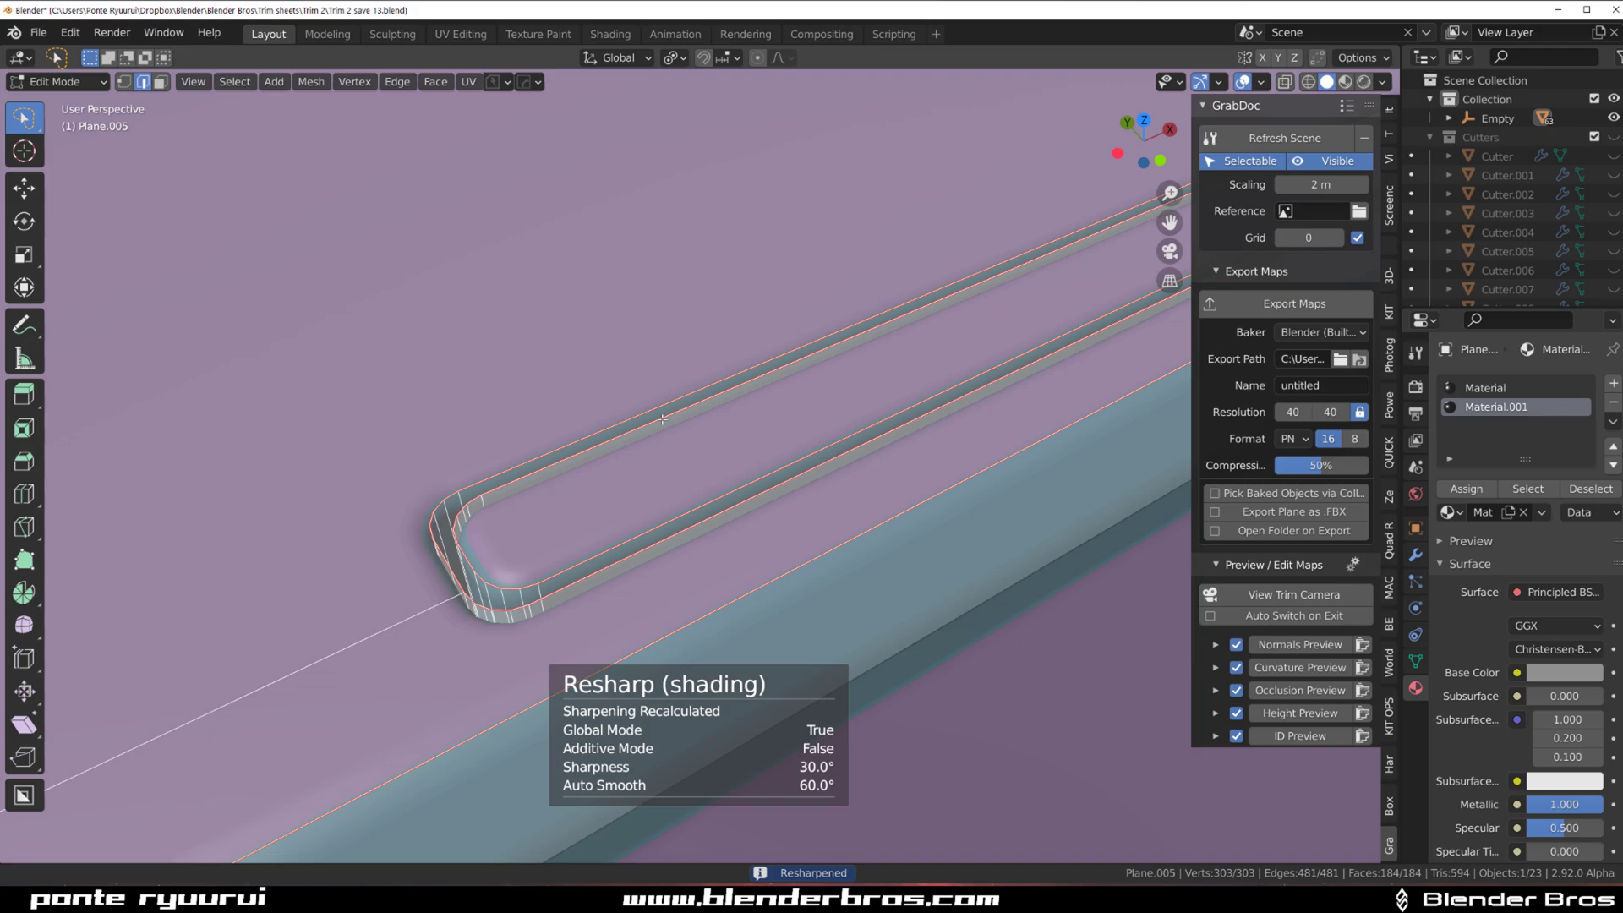
Select the edge loop crossing the far side of the central panel and dissolve its edges.
middle_click_drag(662, 418, 707, 423)
left_click(779, 507)
scroll(744, 490, "down", 5)
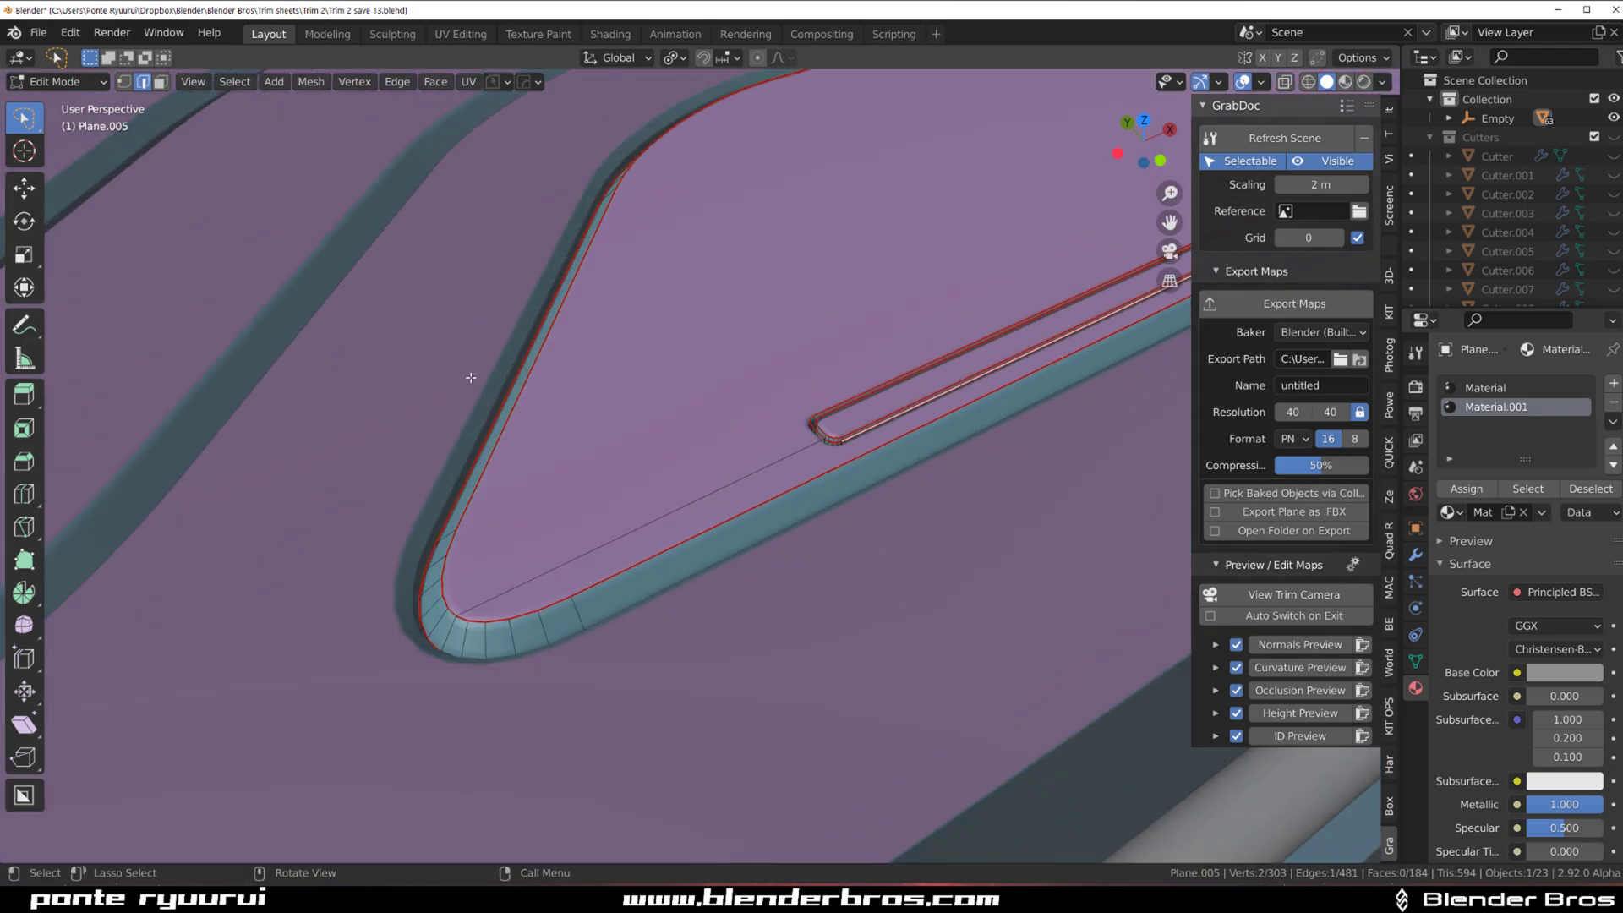
scroll(700, 464, "up", 3)
middle_click_drag(905, 364, 863, 411, "shift")
scroll(709, 567, "down", 10)
scroll(863, 411, "down", 1)
left_click(1037, 318, "alt")
key("x")
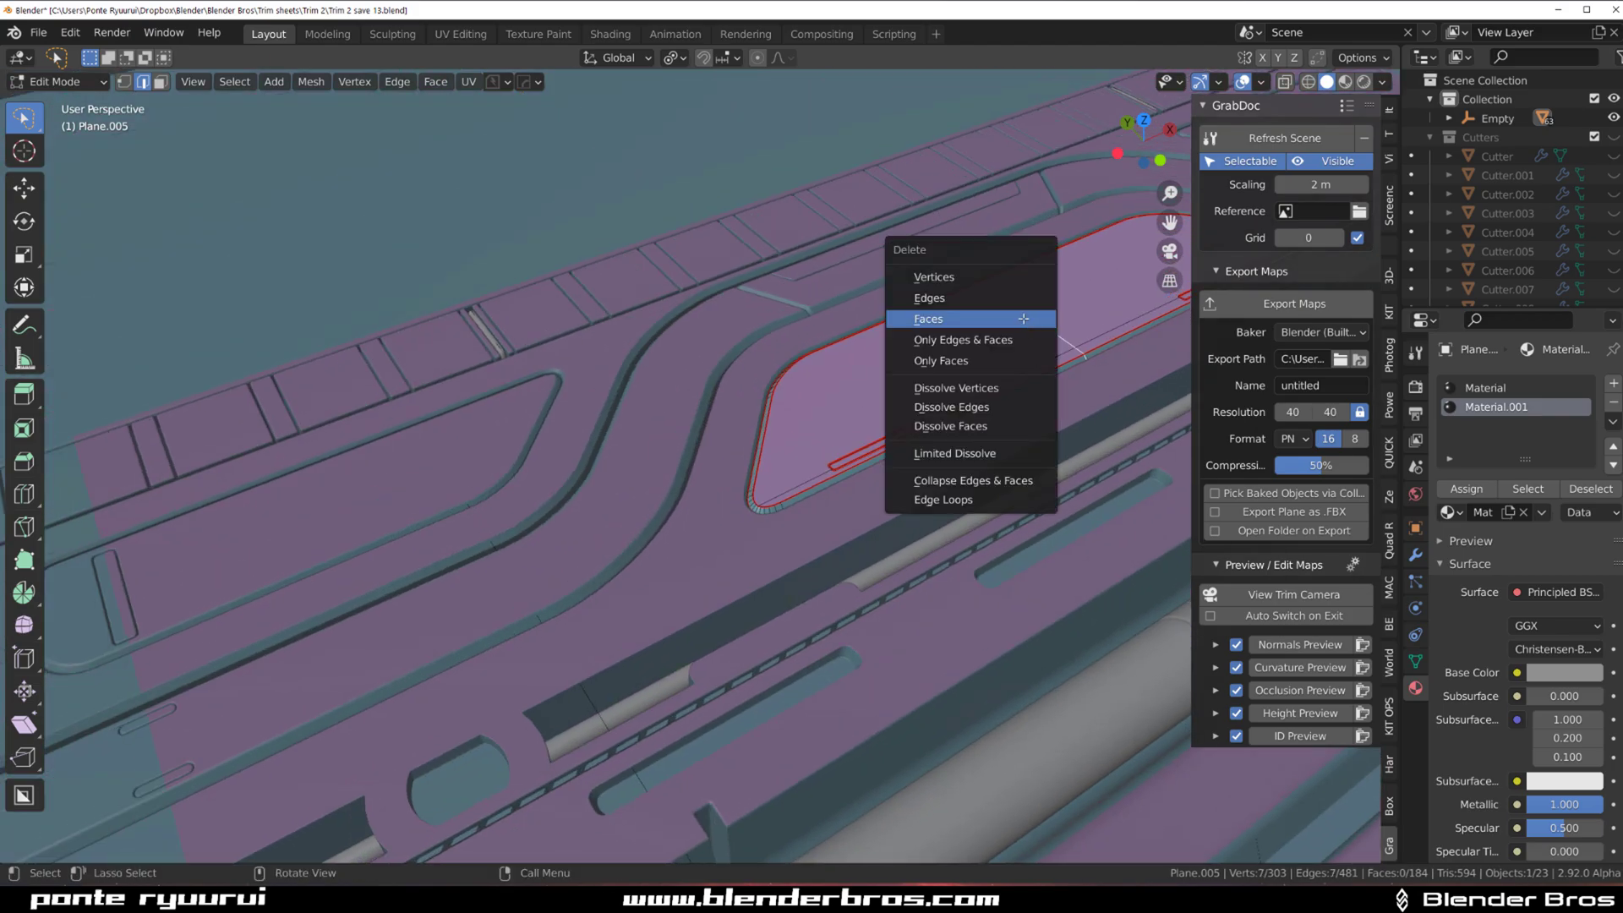
left_click(1003, 414)
Check the rounded side panel's mesh in Edit Mode and apply its modifiers with HardOps Smart Apply in Object Mode.
middle_click_drag(286, 484, 674, 439, "shift")
scroll(673, 439, "up", 5)
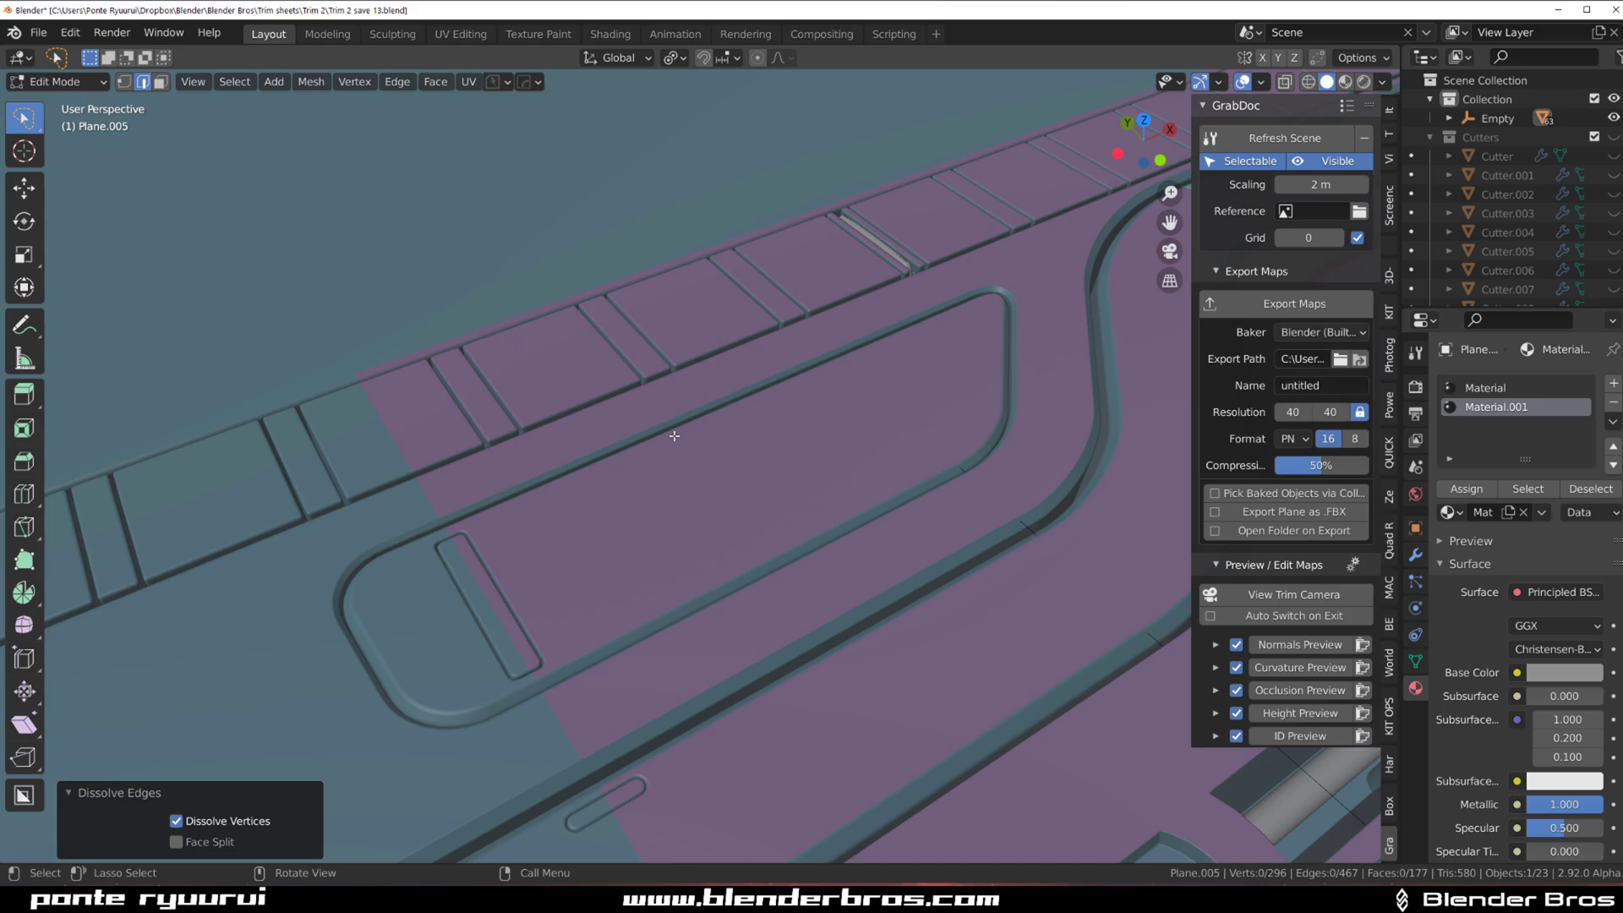
middle_click_drag(338, 667, 635, 452, "shift")
scroll(635, 452, "up", 2)
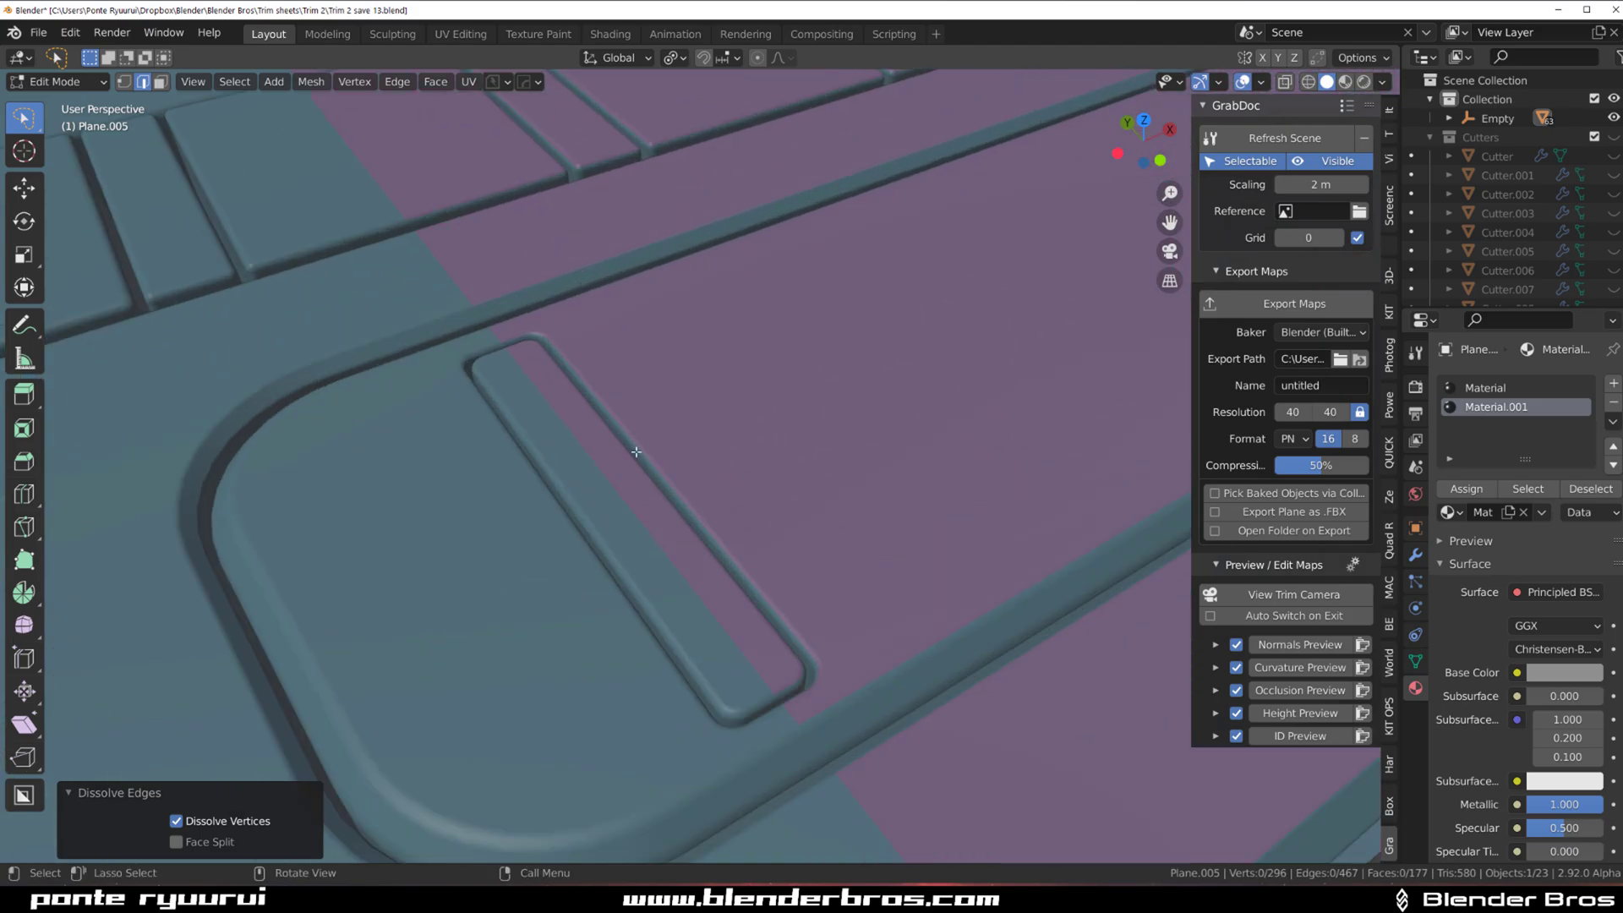
key("Tab")
left_click(707, 400)
key("Tab")
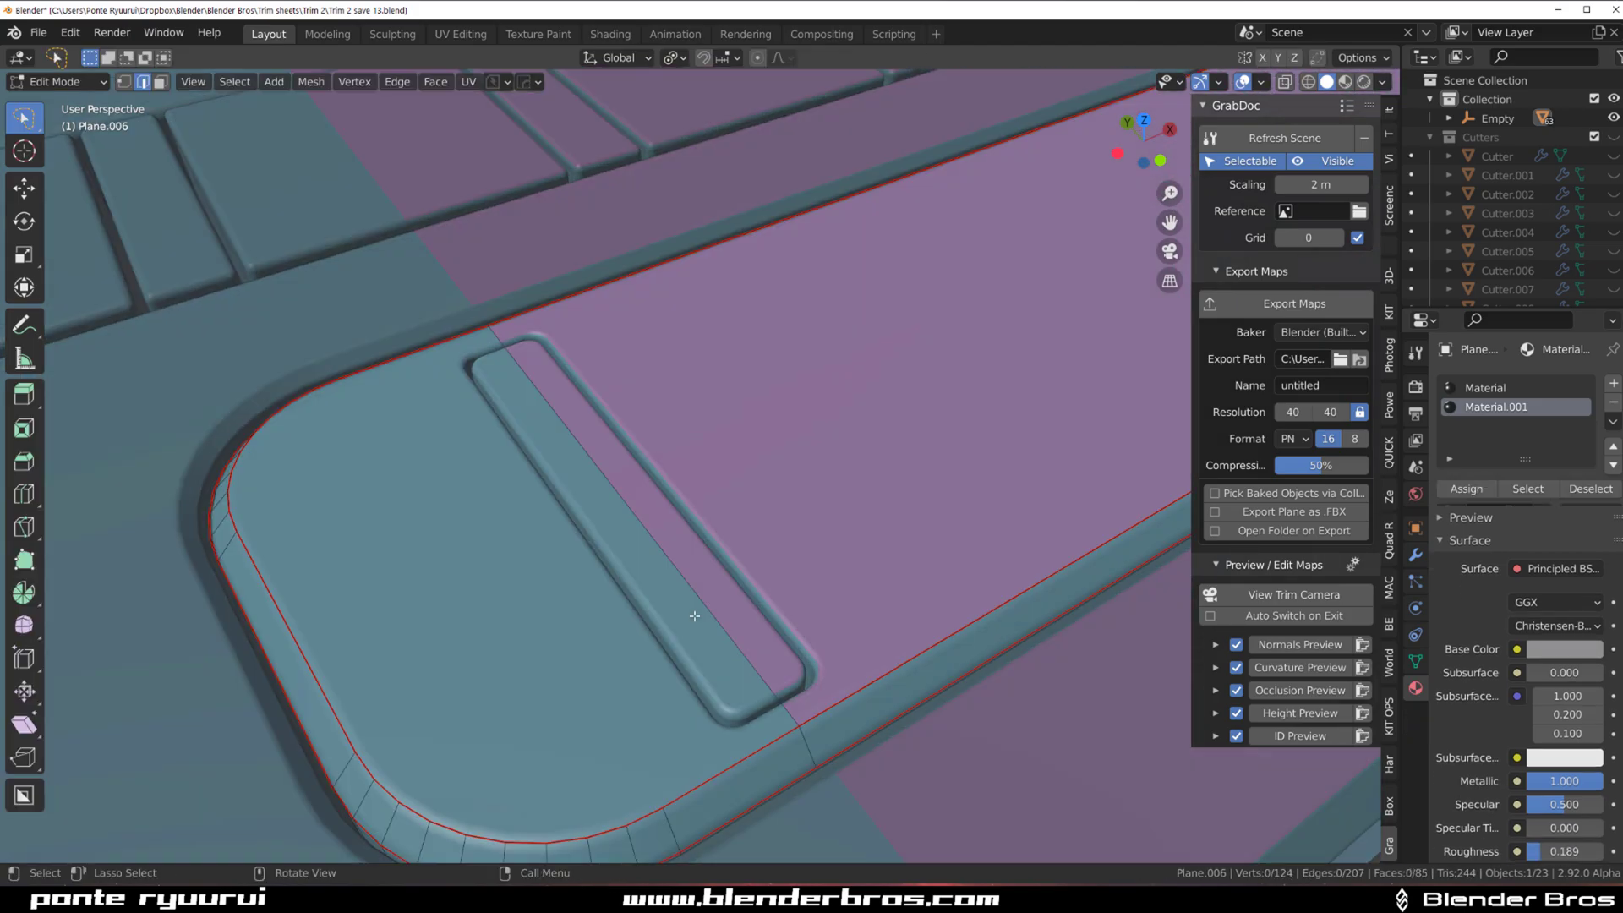
key("Tab")
key("q")
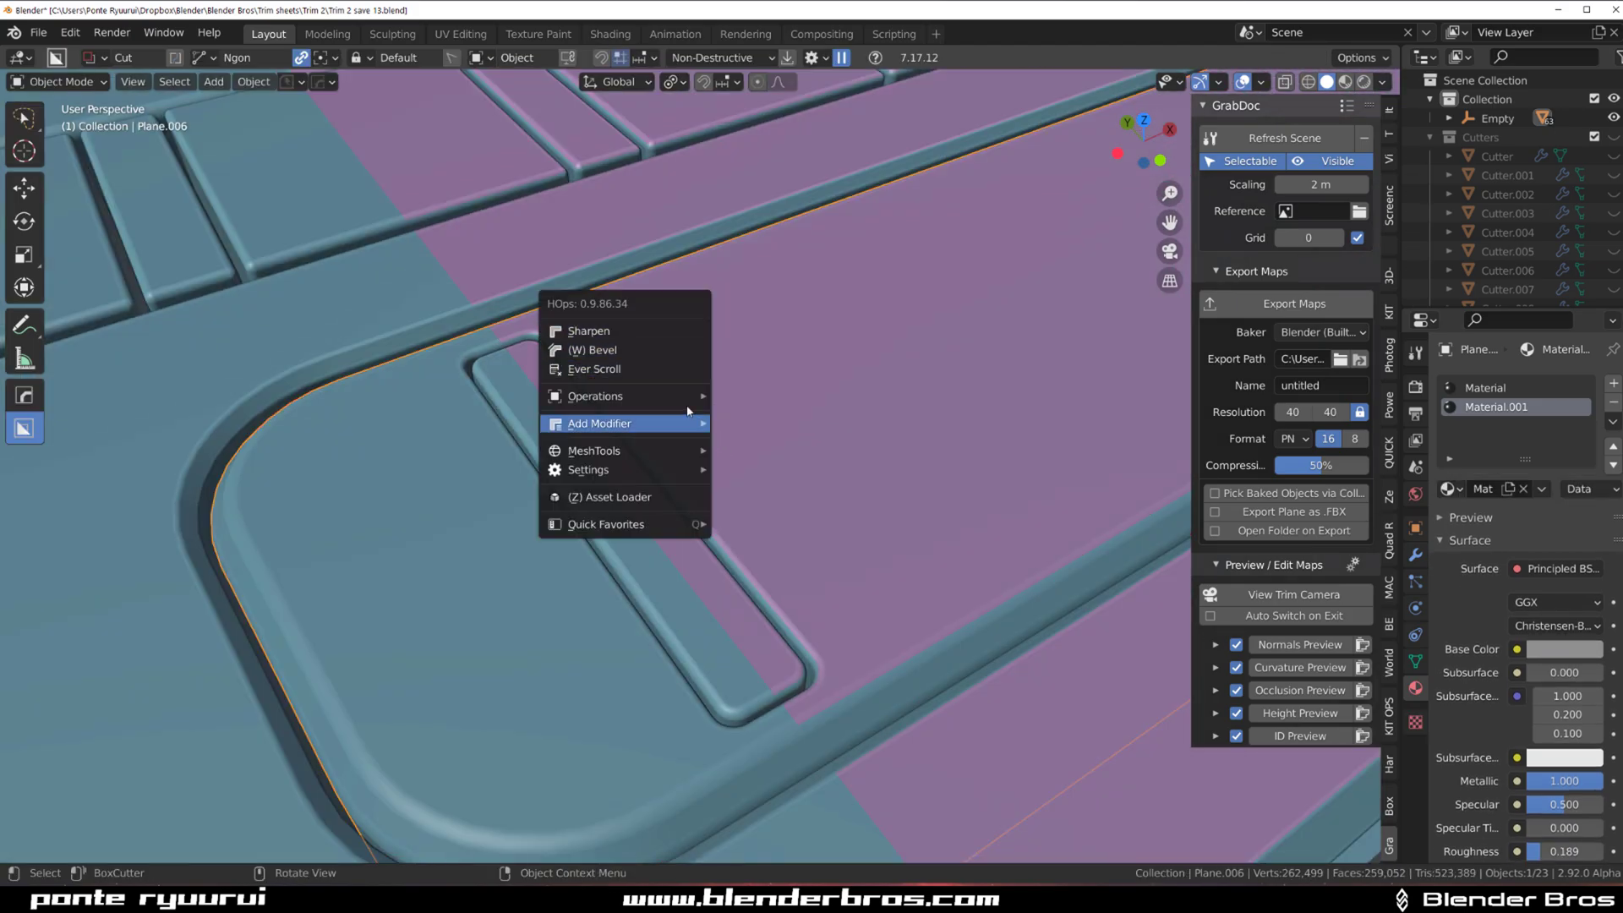
mouse_move(676, 395)
left_click(809, 583)
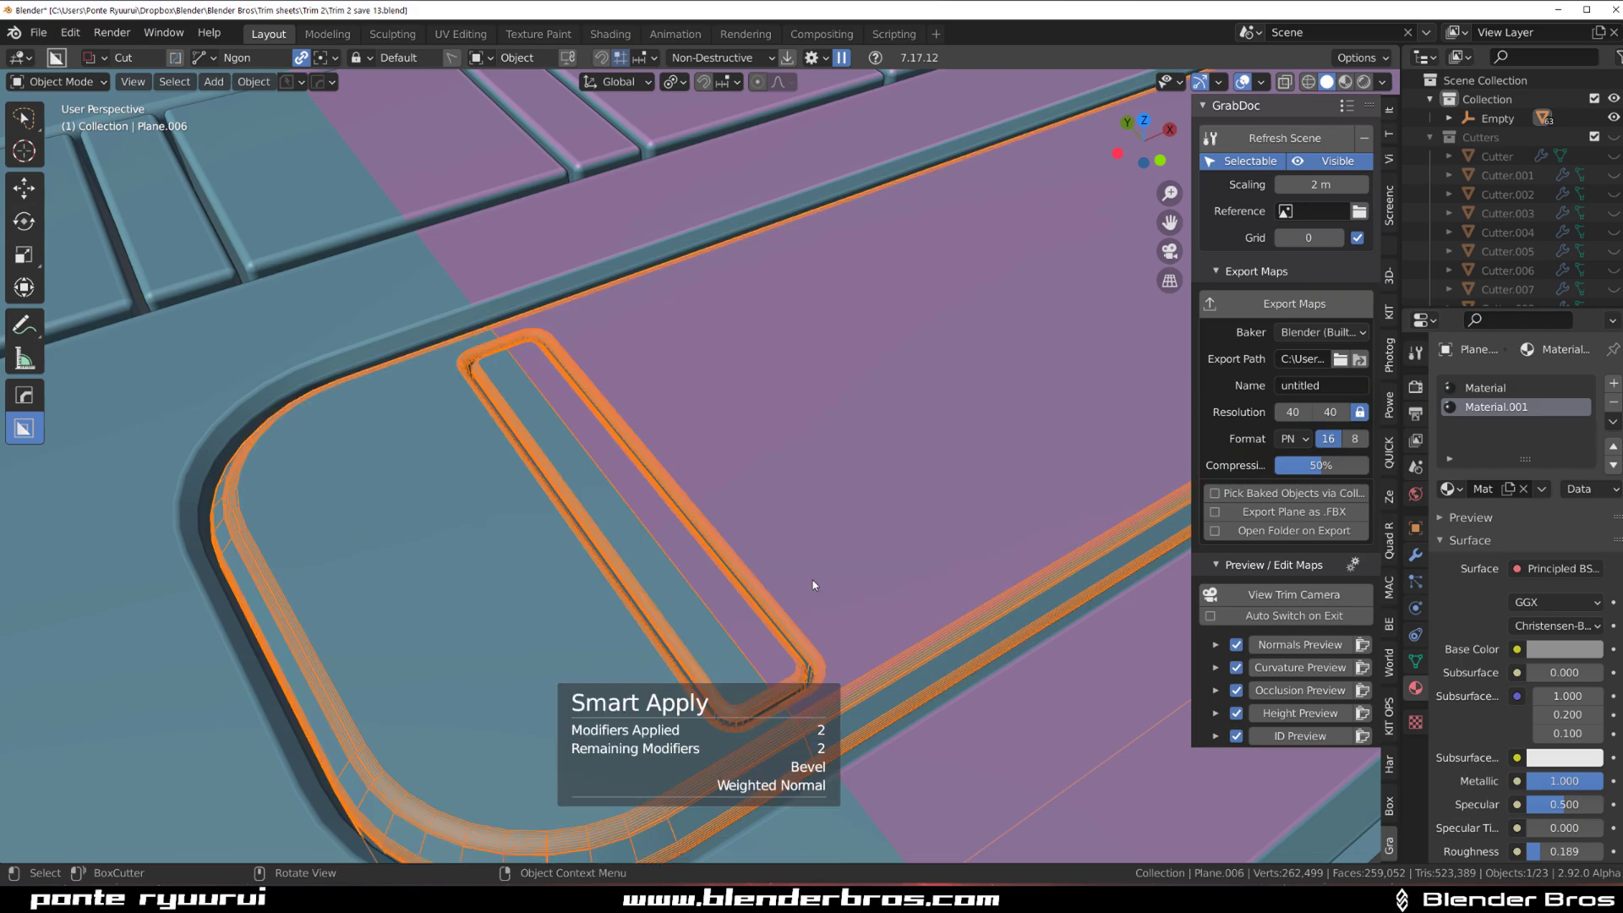
middle_click_drag(778, 536, 712, 311)
Sharpen the rounded side panel at 30° sharpness and 60° auto smooth, then check its slot in Edit Mode before returning to Object Mode.
key("q")
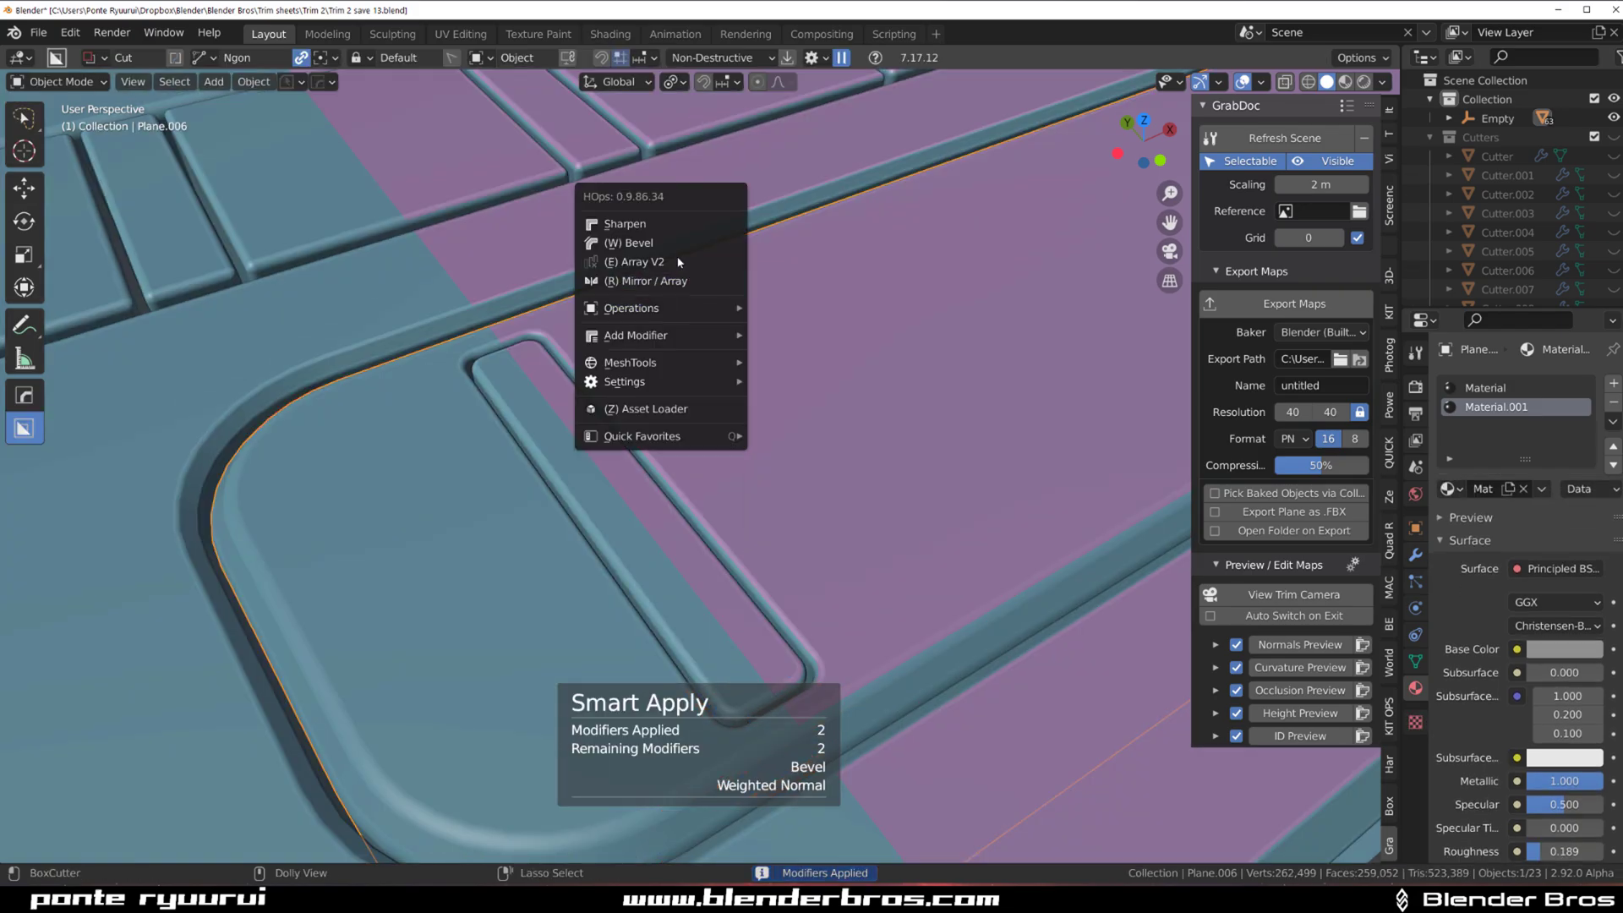
left_click(660, 229)
key("Tab")
middle_click_drag(732, 430, 677, 301, "shift")
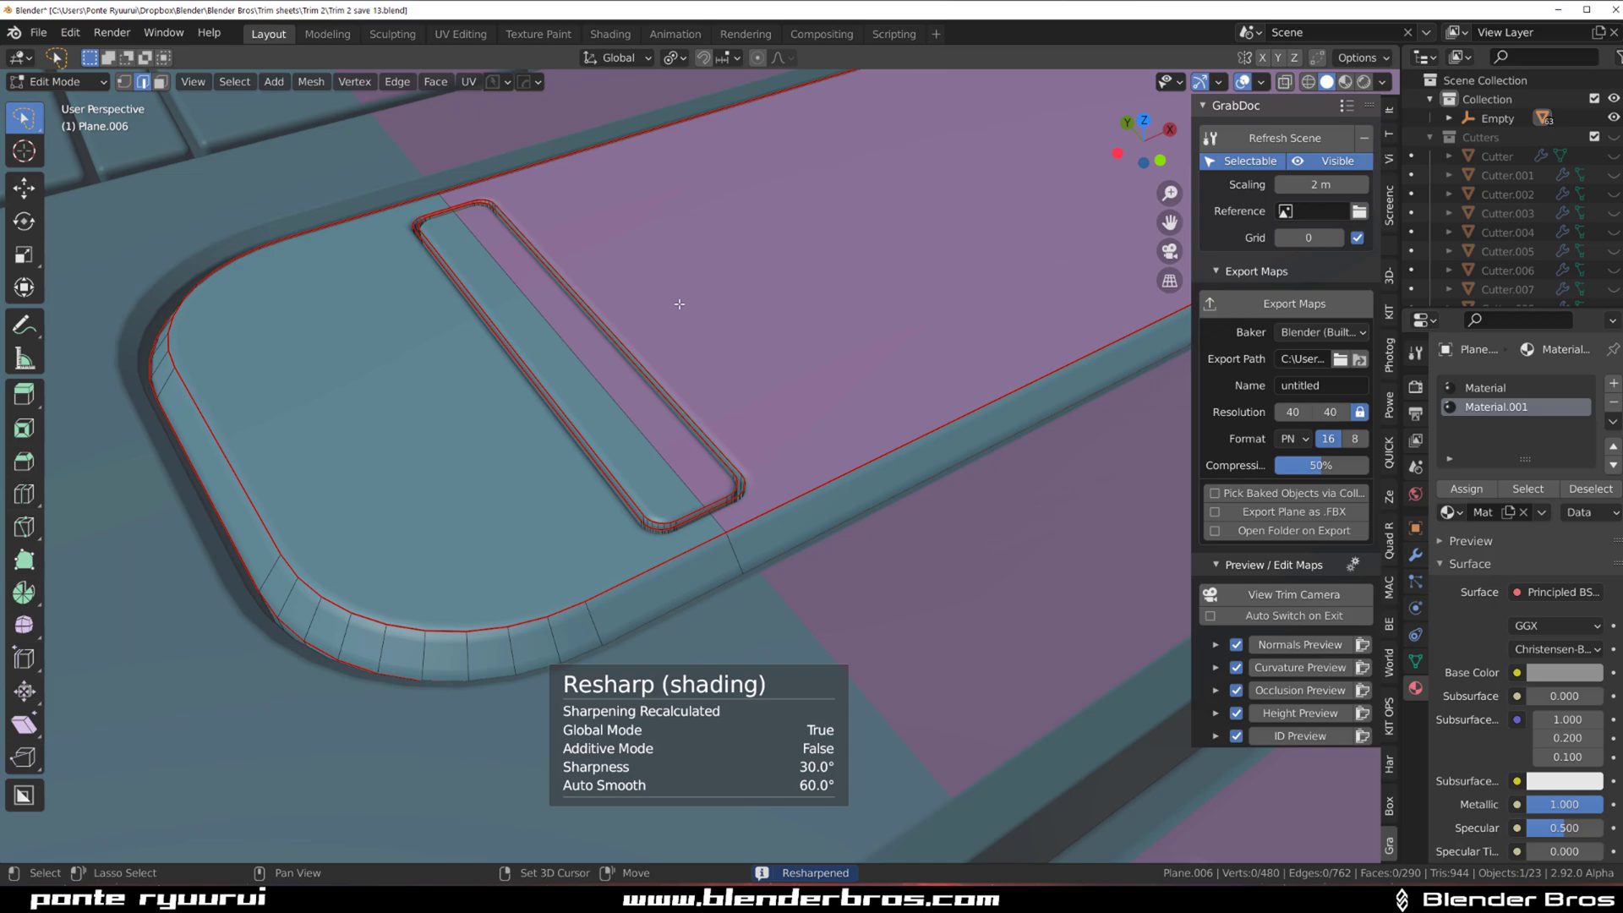
scroll(694, 351, "up", 3)
middle_click_drag(771, 439, 671, 428, "shift")
scroll(670, 427, "up", 3)
scroll(710, 389, "down", 8)
key("Tab")
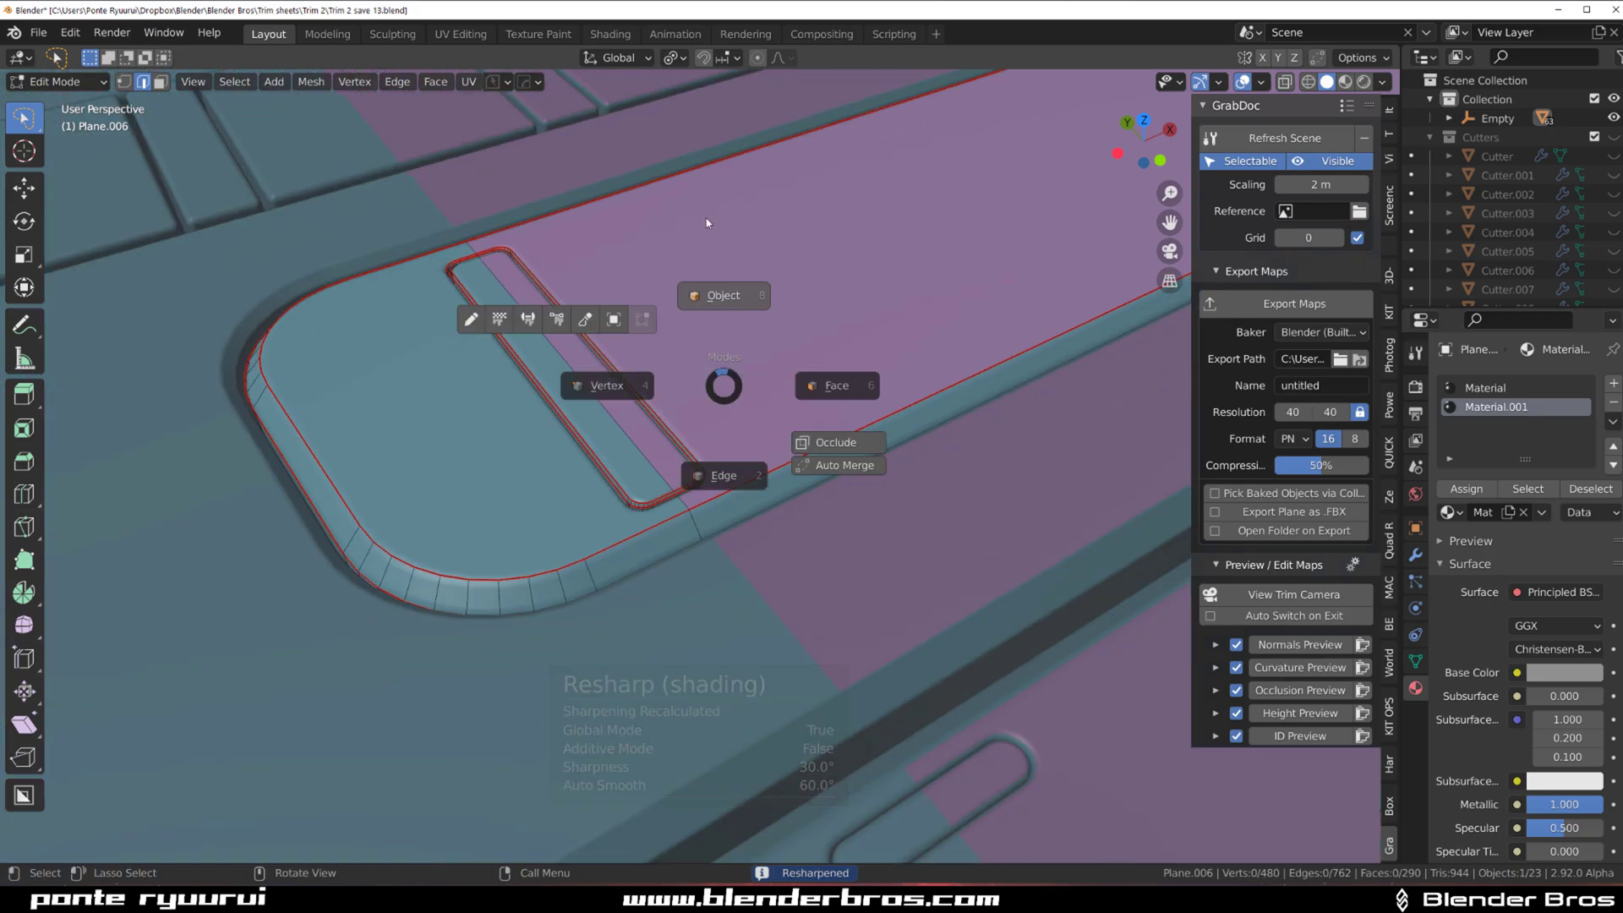
left_click(707, 225)
Examine the slot of the mirrored side panel and the surrounding base plane's mesh in Edit Mode.
scroll(819, 409, "down", 5)
middle_click_drag(819, 409, 613, 488, "shift")
scroll(614, 487, "up", 5)
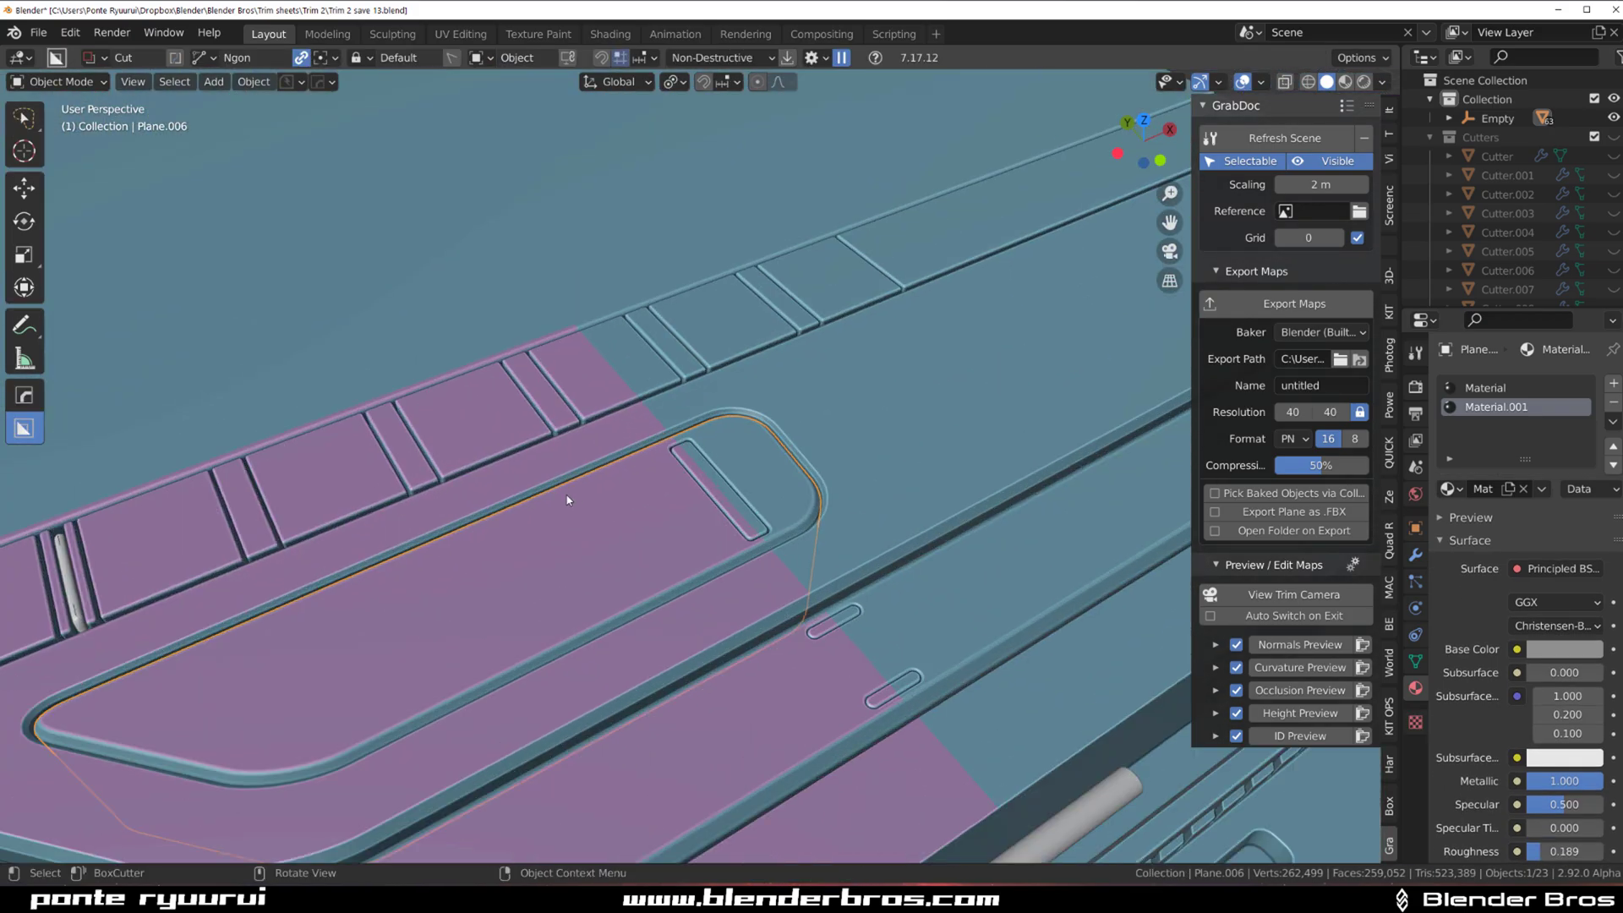
key("Tab")
scroll(788, 609, "up", 2)
scroll(788, 610, "down", 2)
key("Tab")
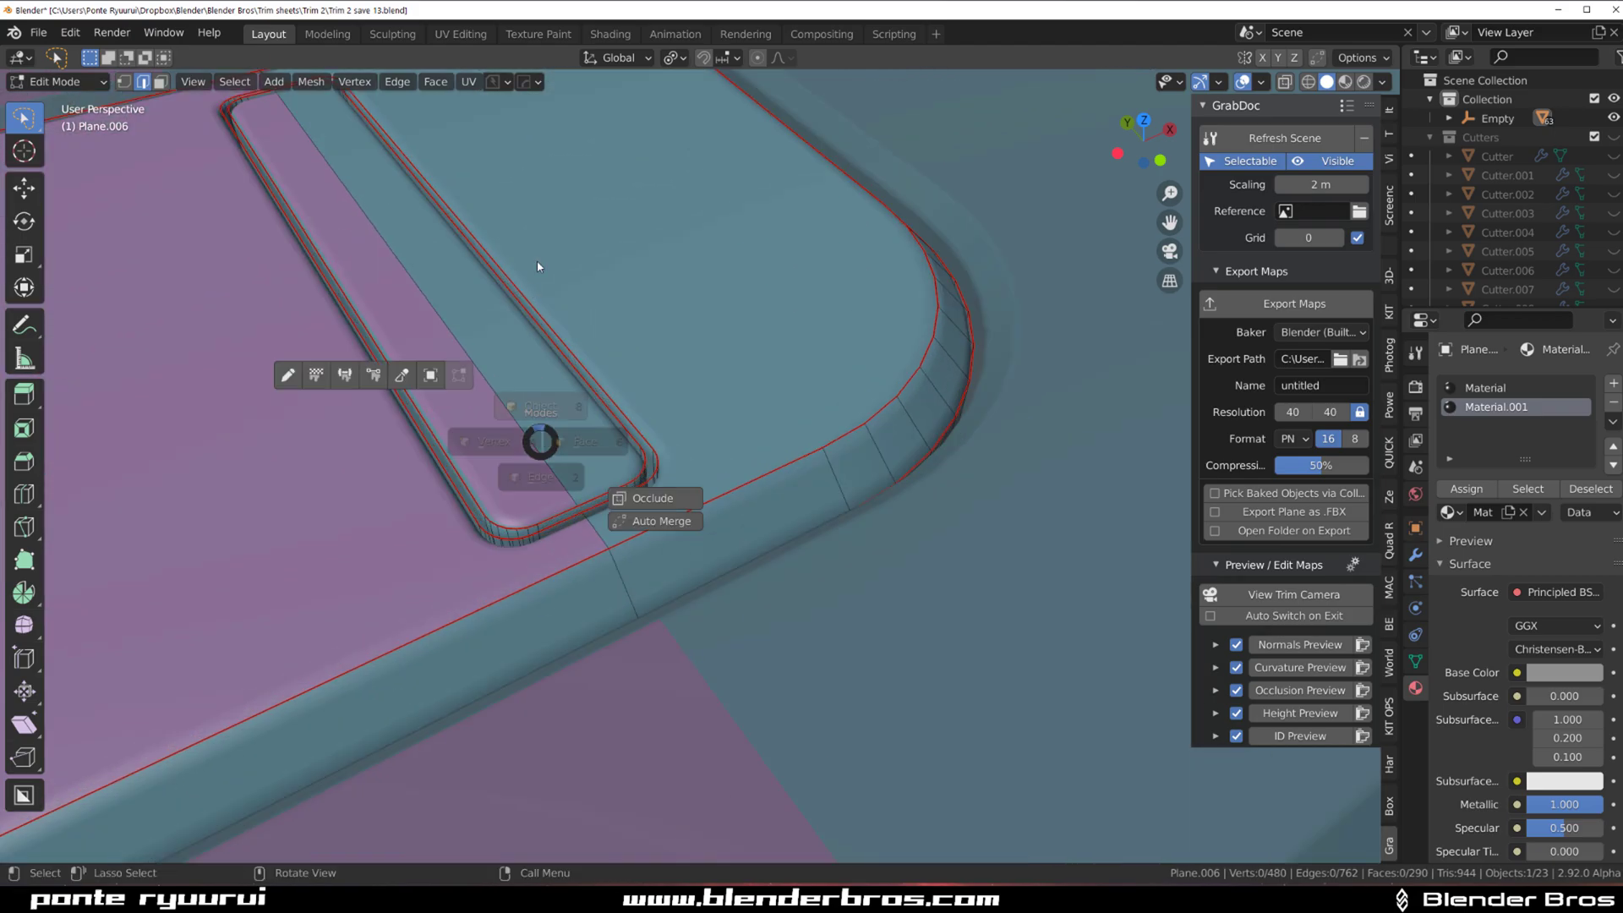
scroll(777, 465, "down", 4)
scroll(887, 452, "up", 4)
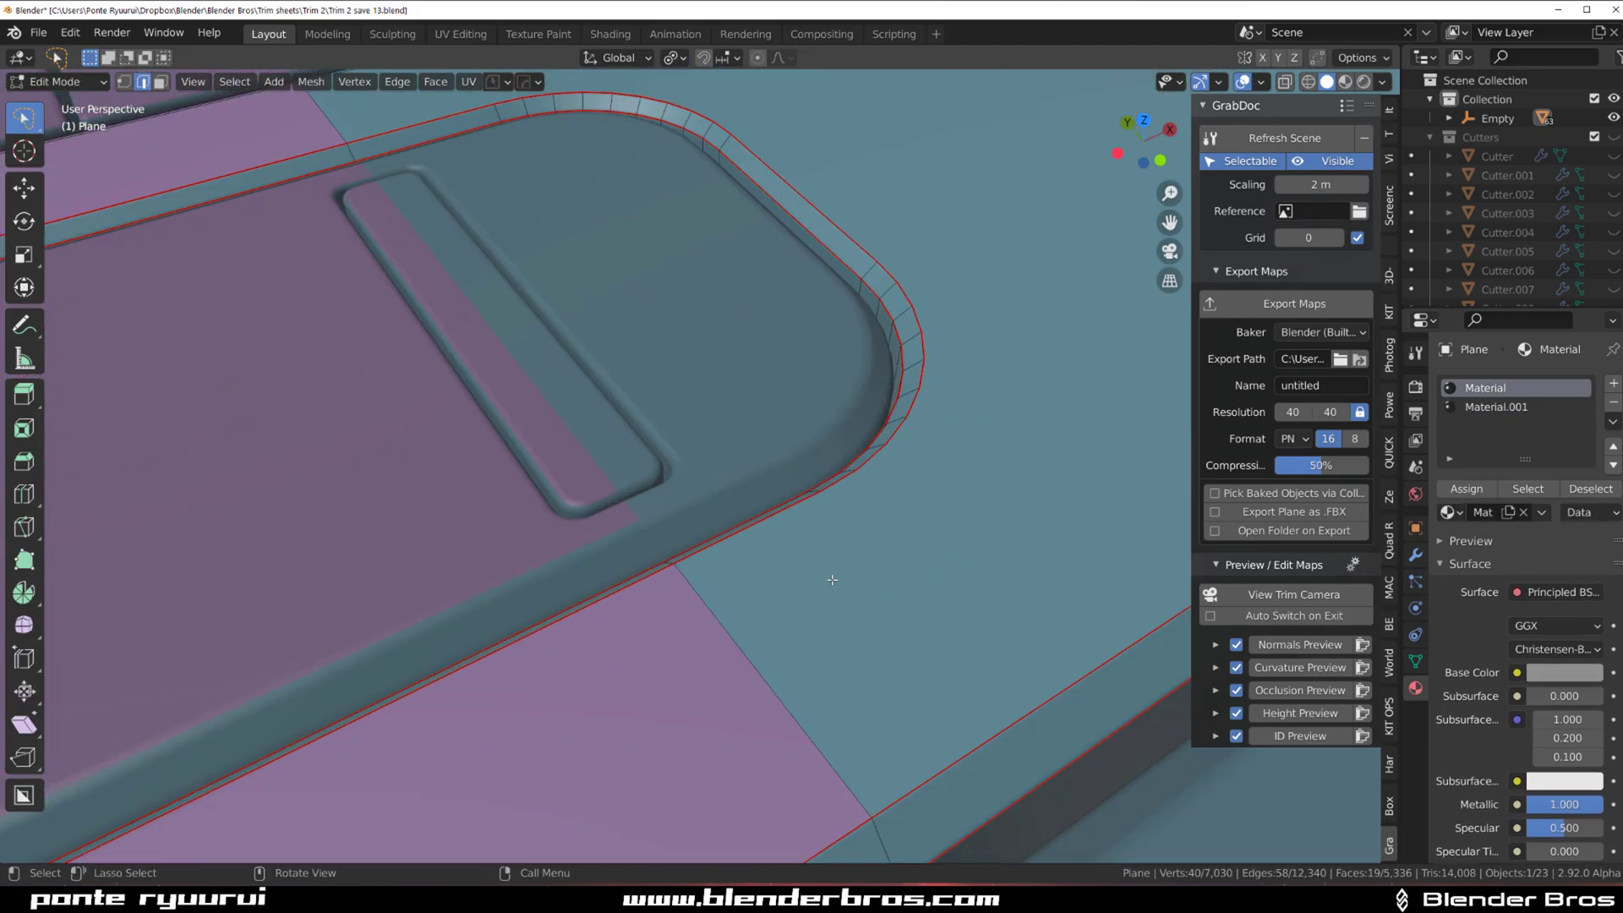
scroll(811, 473, "down", 4)
key("Tab")
left_click(730, 416)
View the whole trim sheet from the top and examine the clamp plate with its handle up close.
scroll(702, 453, "down", 5)
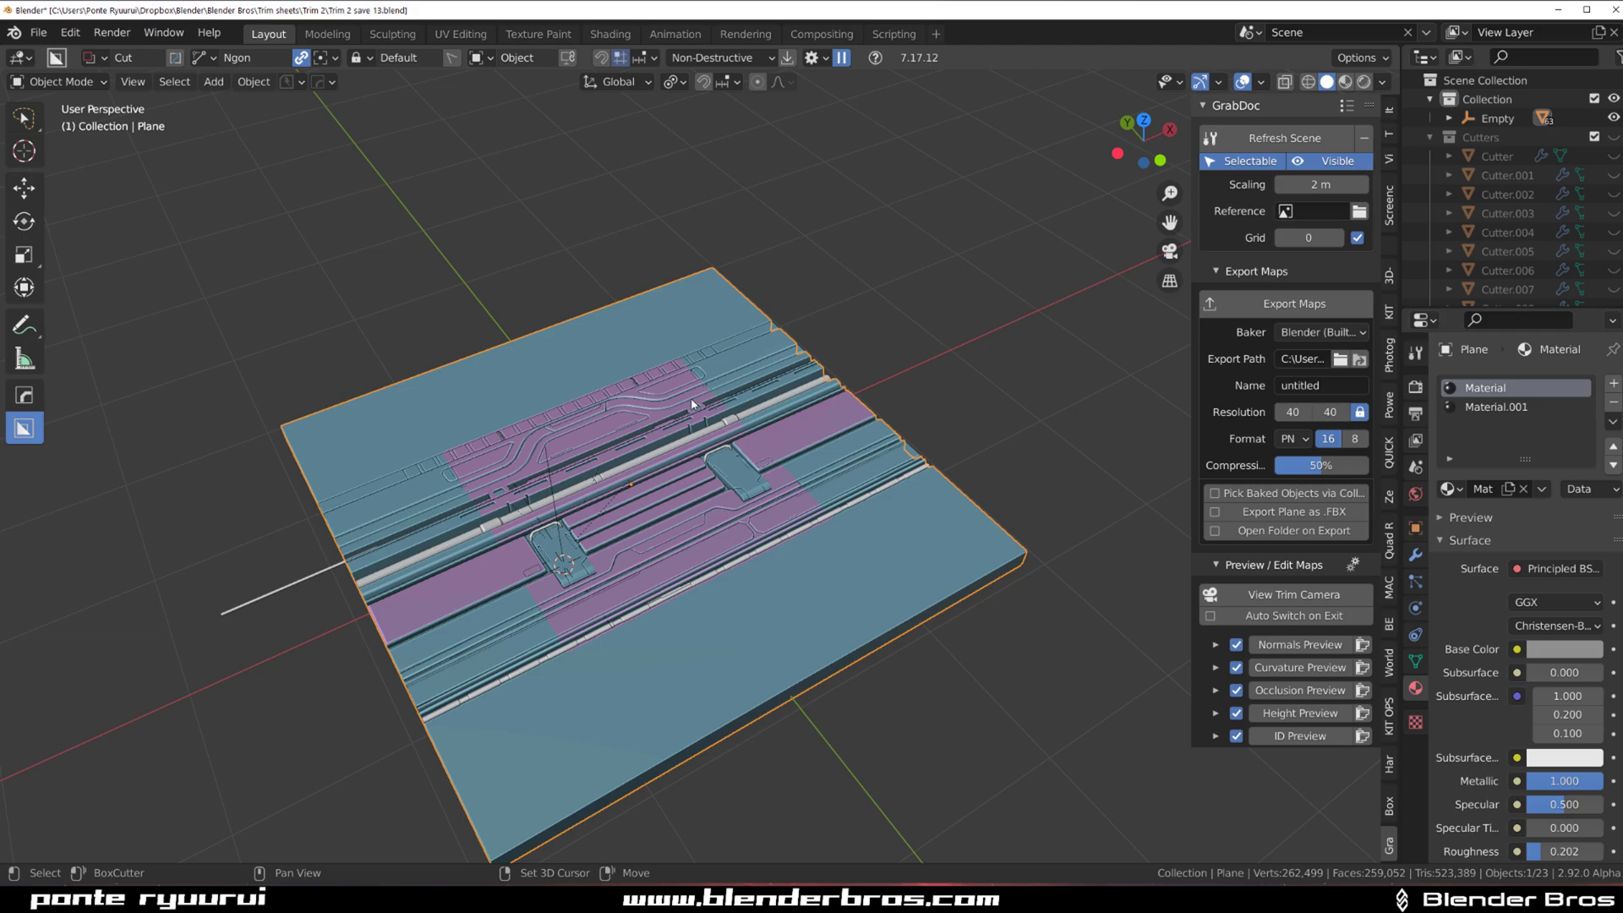
scroll(645, 370, "up", 4)
key("grave")
left_click(601, 217)
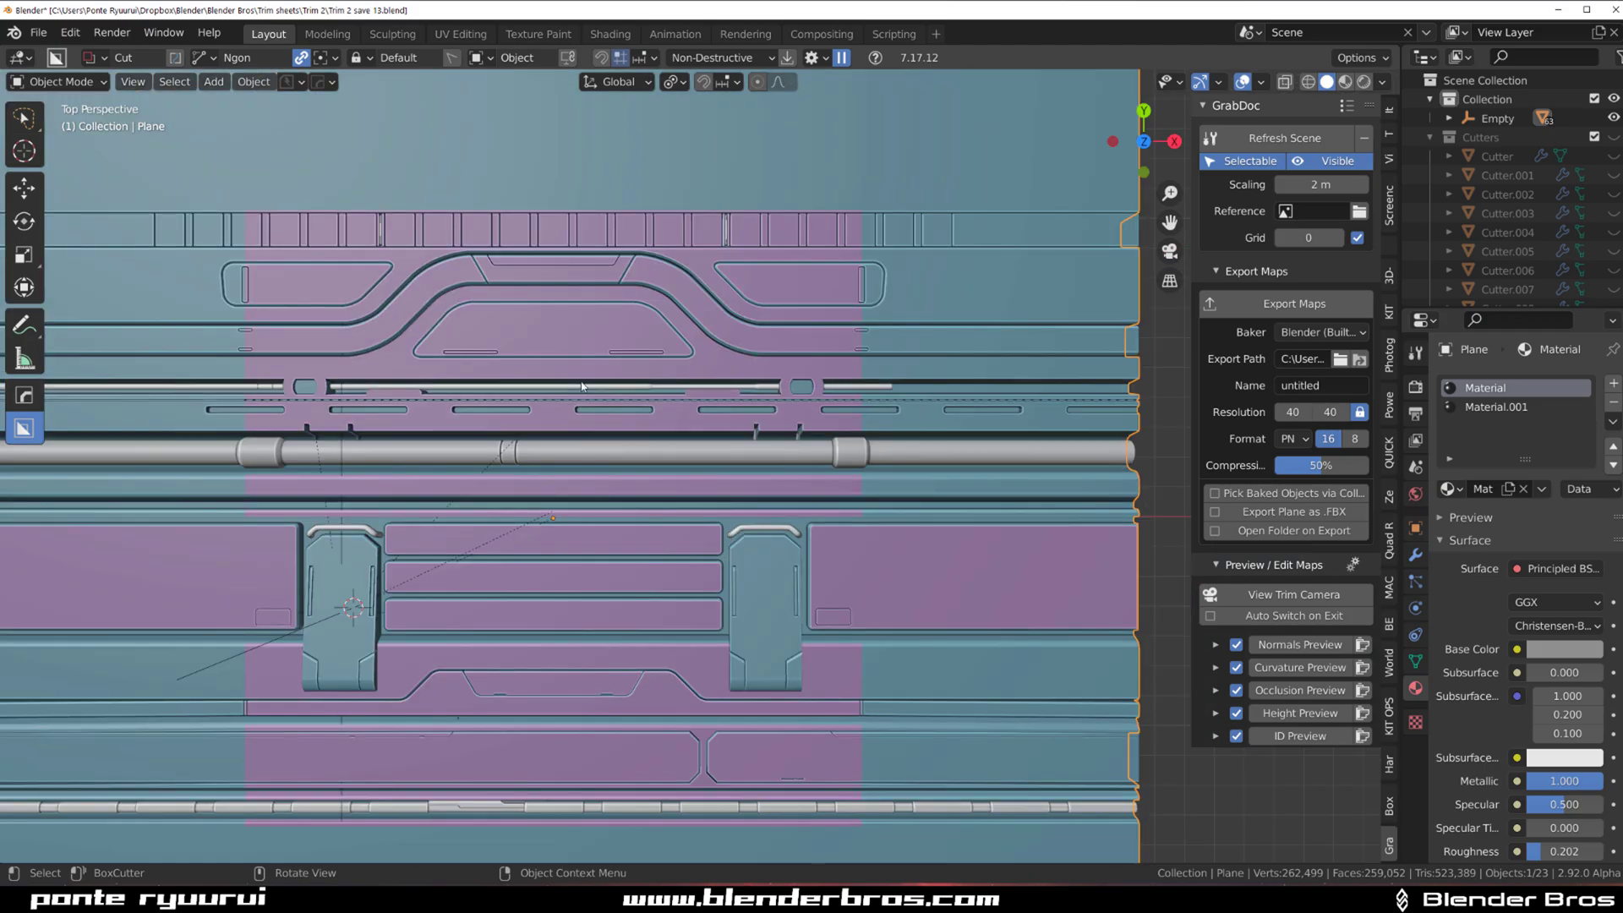
scroll(402, 565, "up", 7)
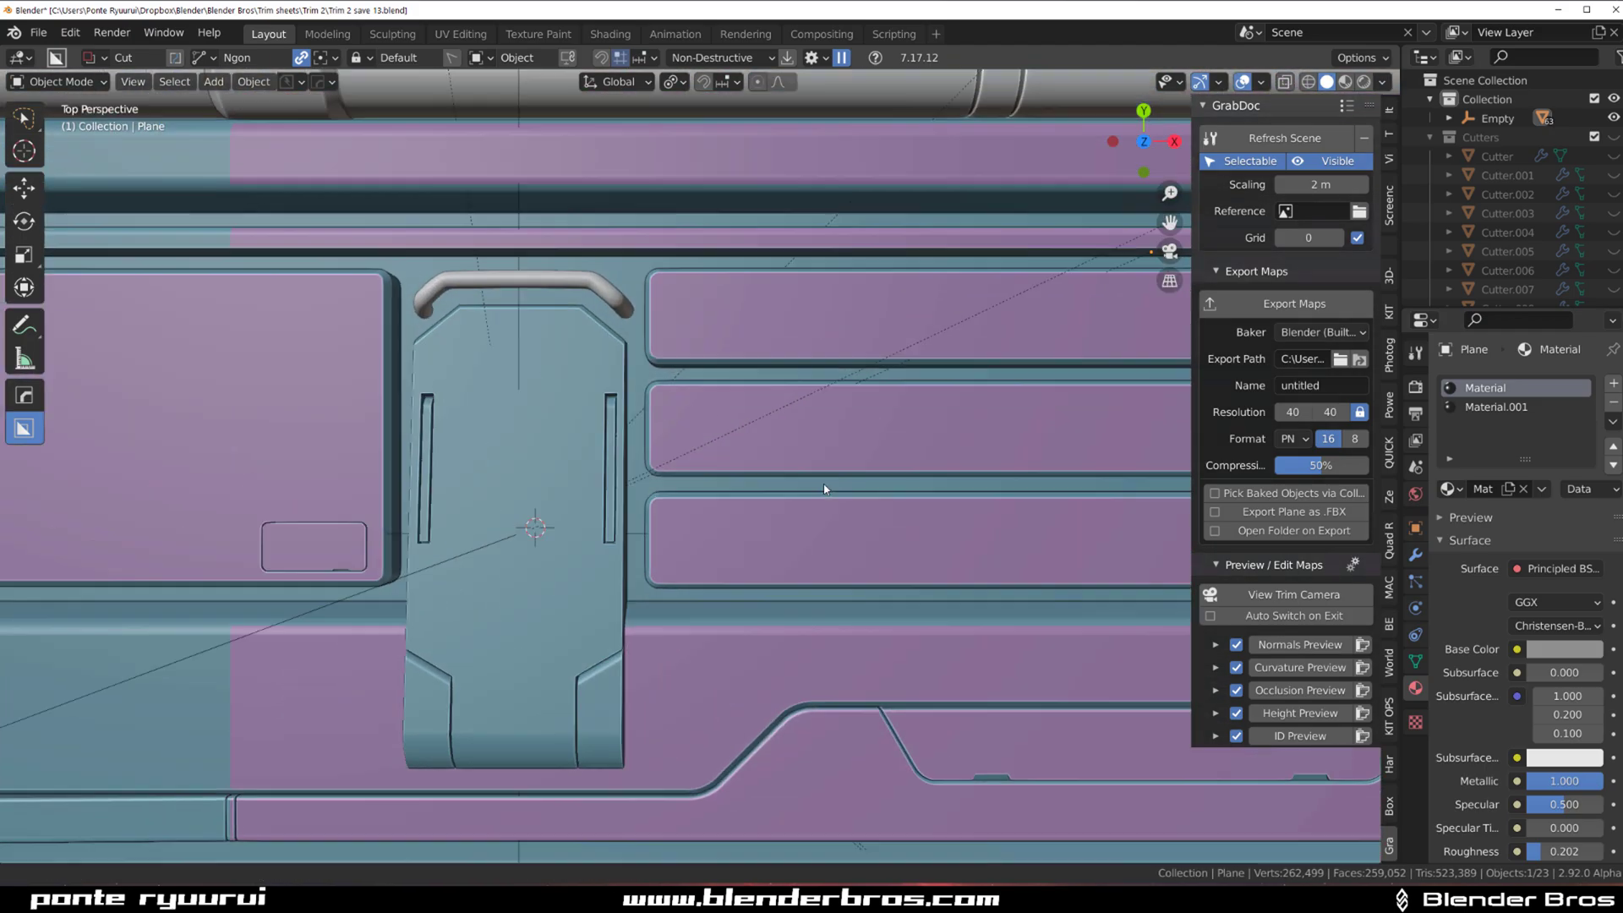
scroll(682, 415, "up", 4)
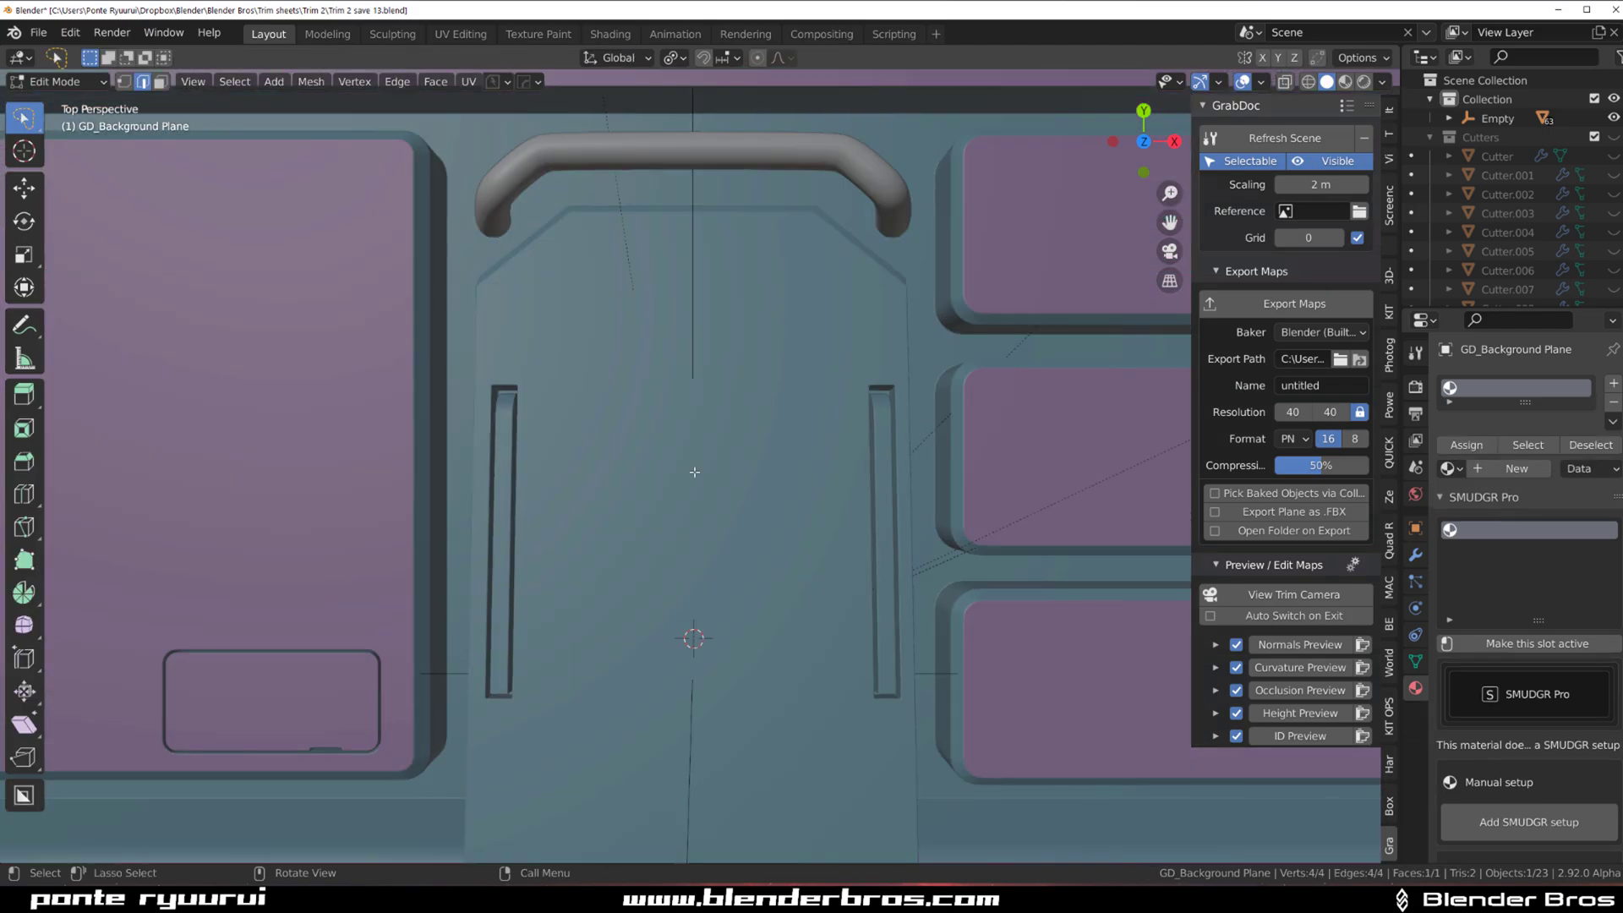
key("Tab")
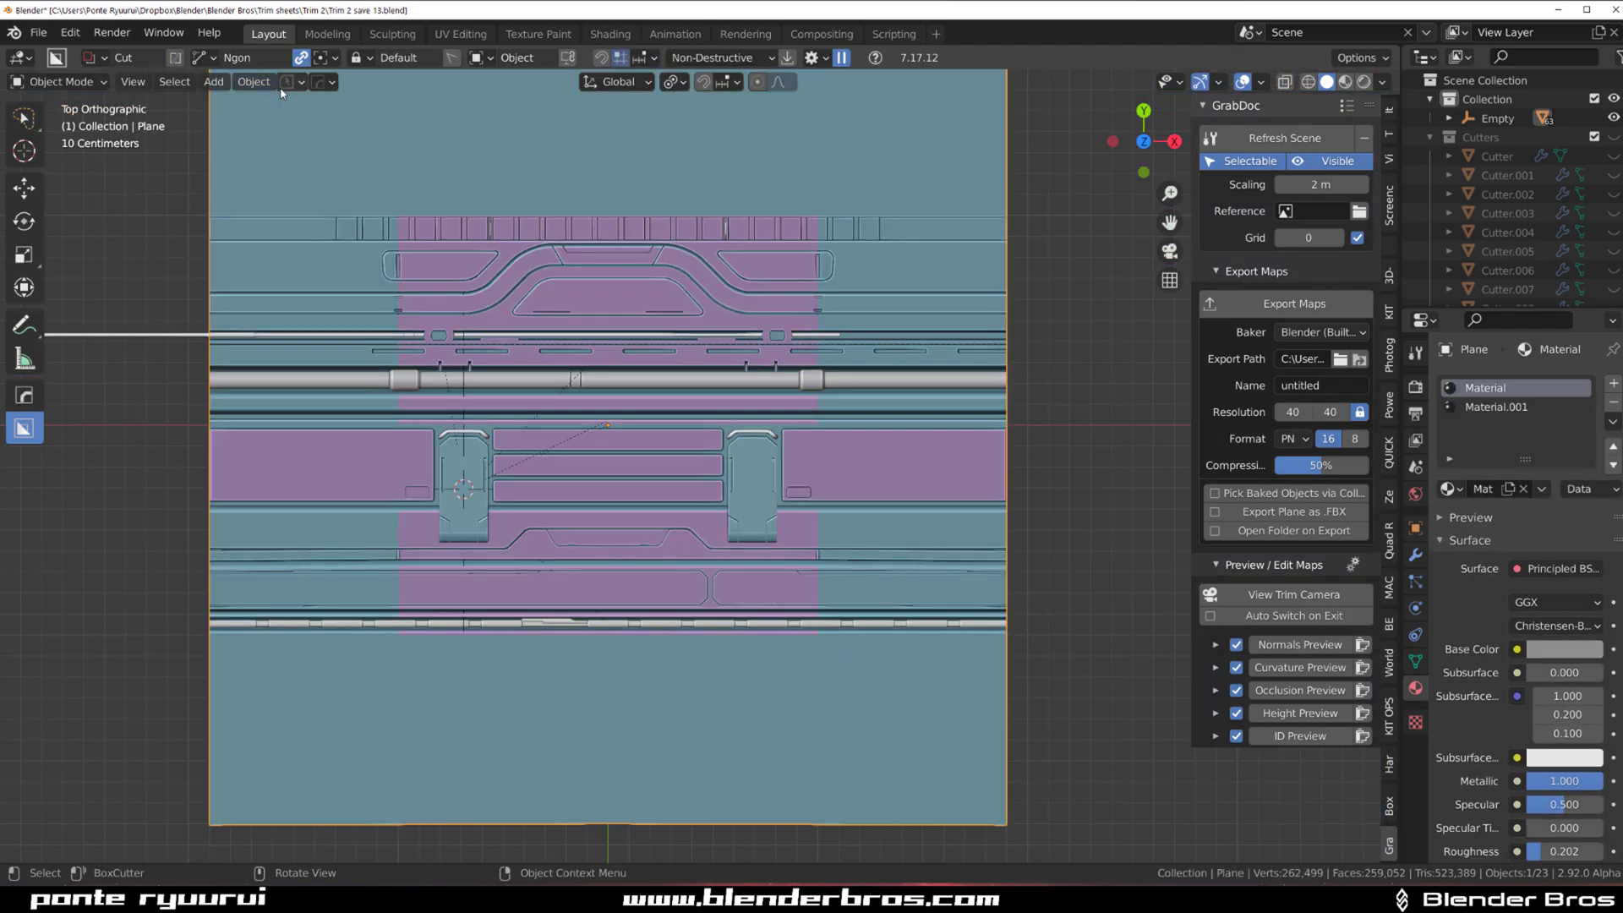
Save an incremental version as Trim 2 save 14 with PowerSave and export the GrabDoc maps.
left_click(291, 83)
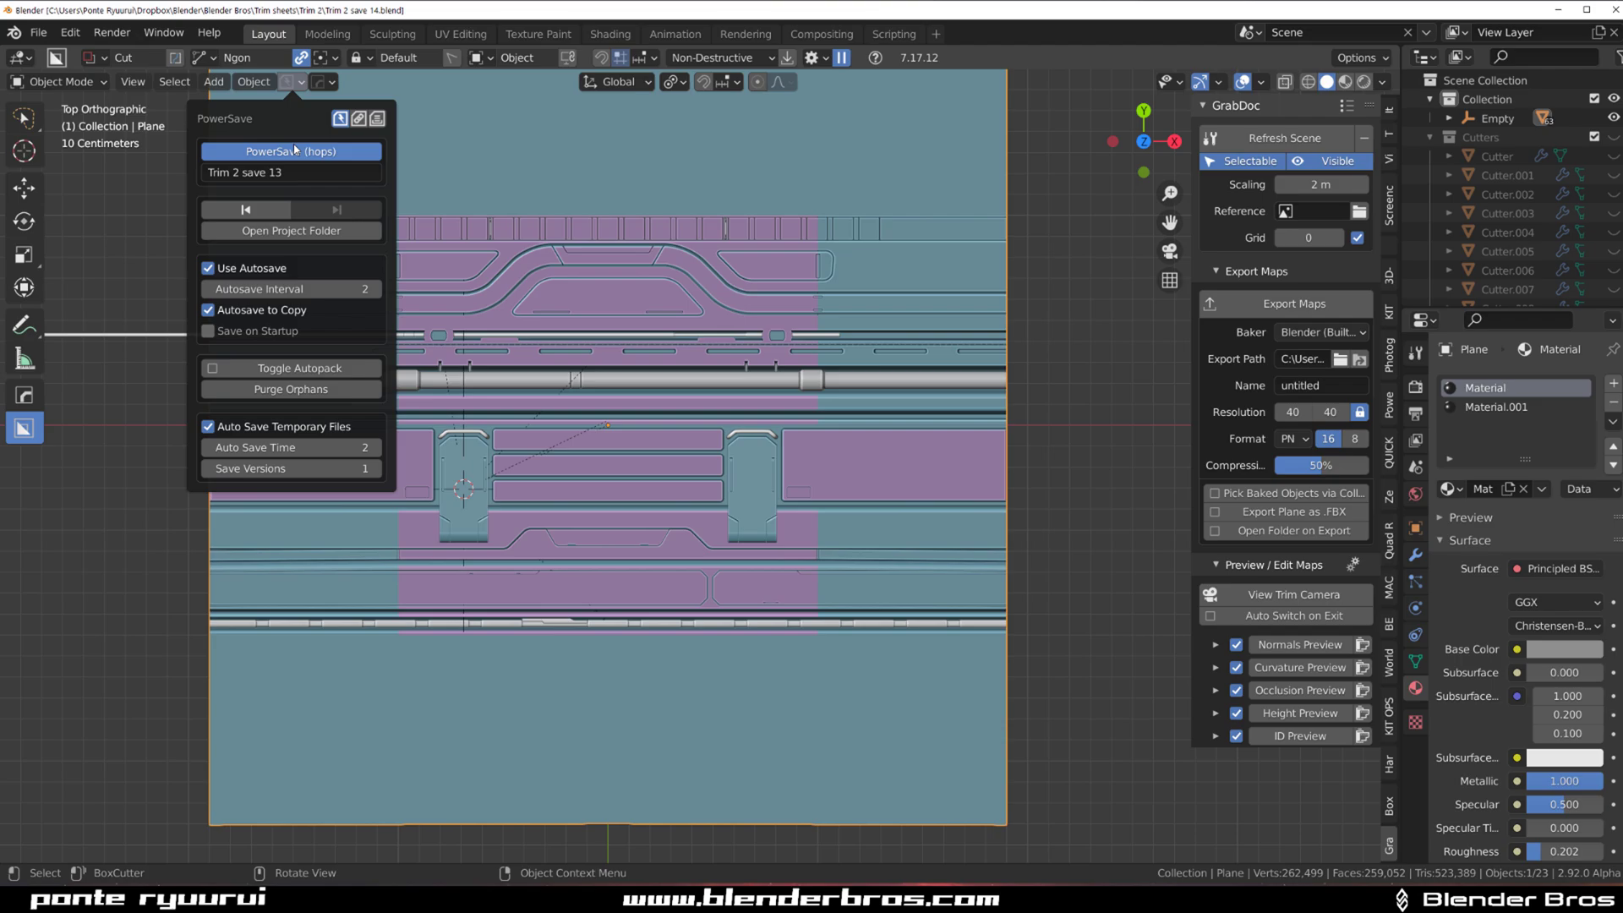
left_click(293, 151)
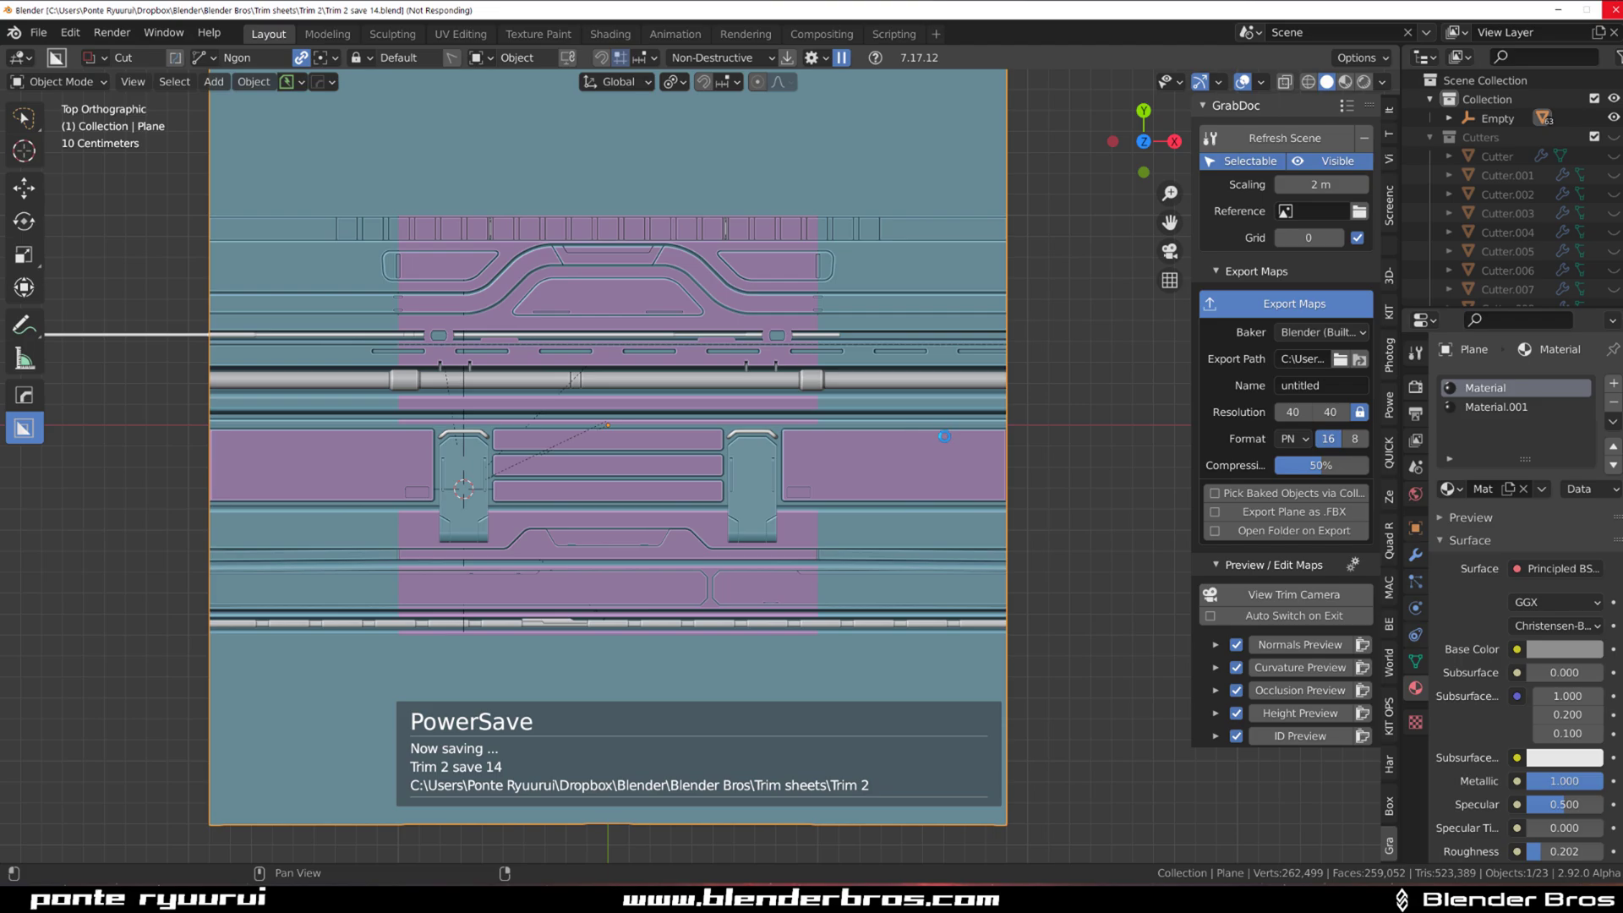
Start a new file from the General template.
left_click(38, 34)
mouse_move(72, 48)
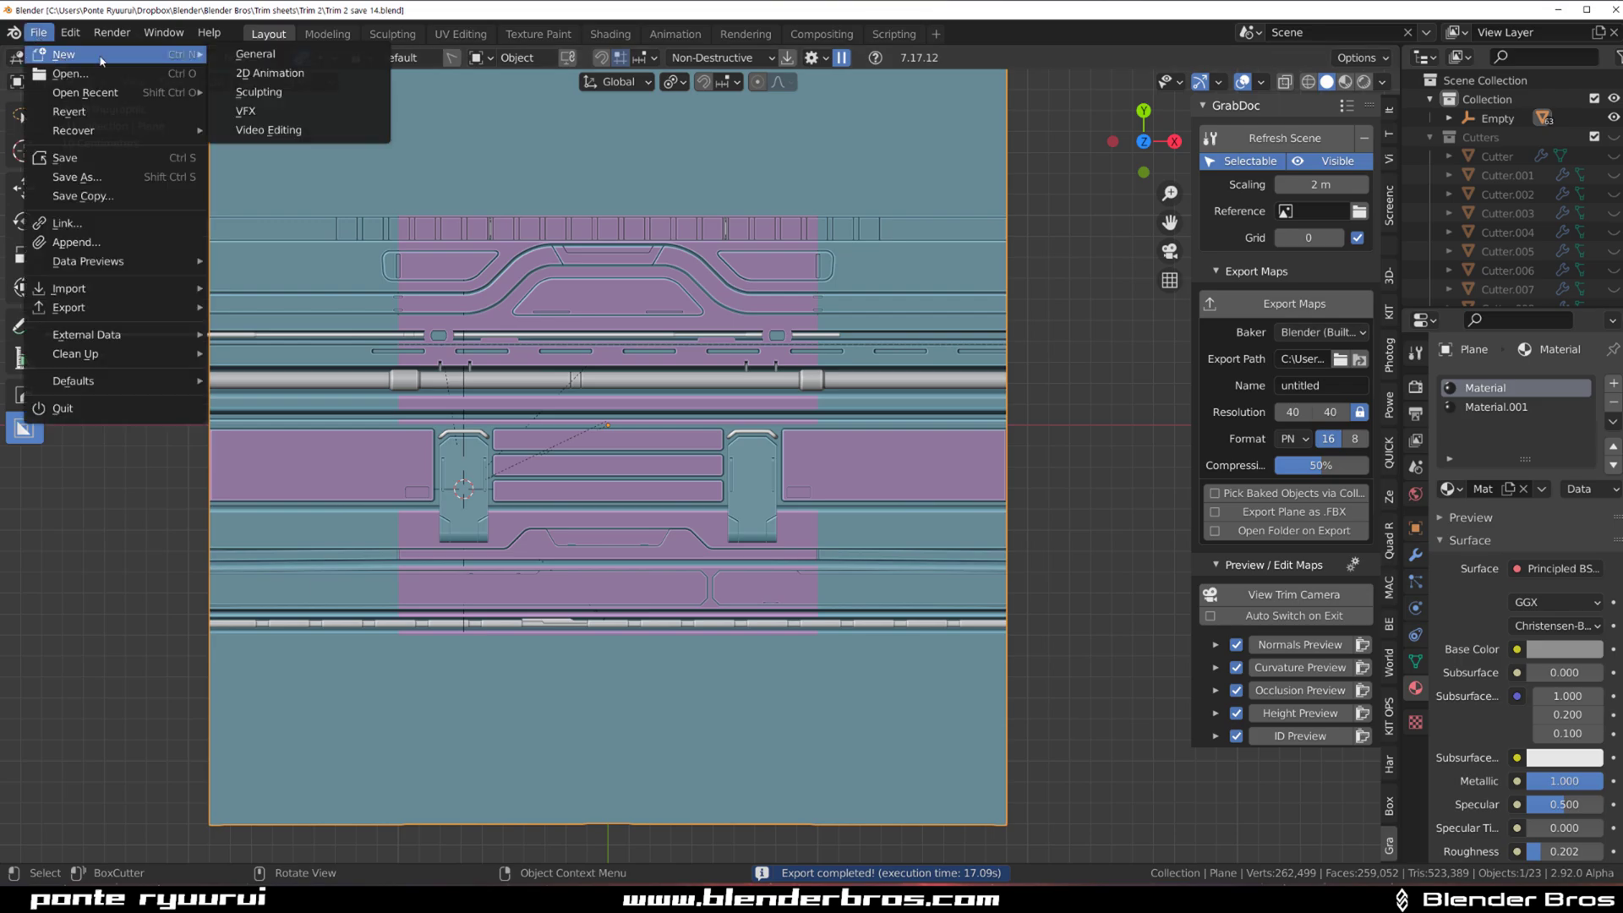
left_click(270, 51)
middle_click_drag(895, 406, 804, 420)
Show DECALmachine's creation tools, set them to Trim Sheet, and initialize a new trim sheet.
key("n")
left_click(1389, 556)
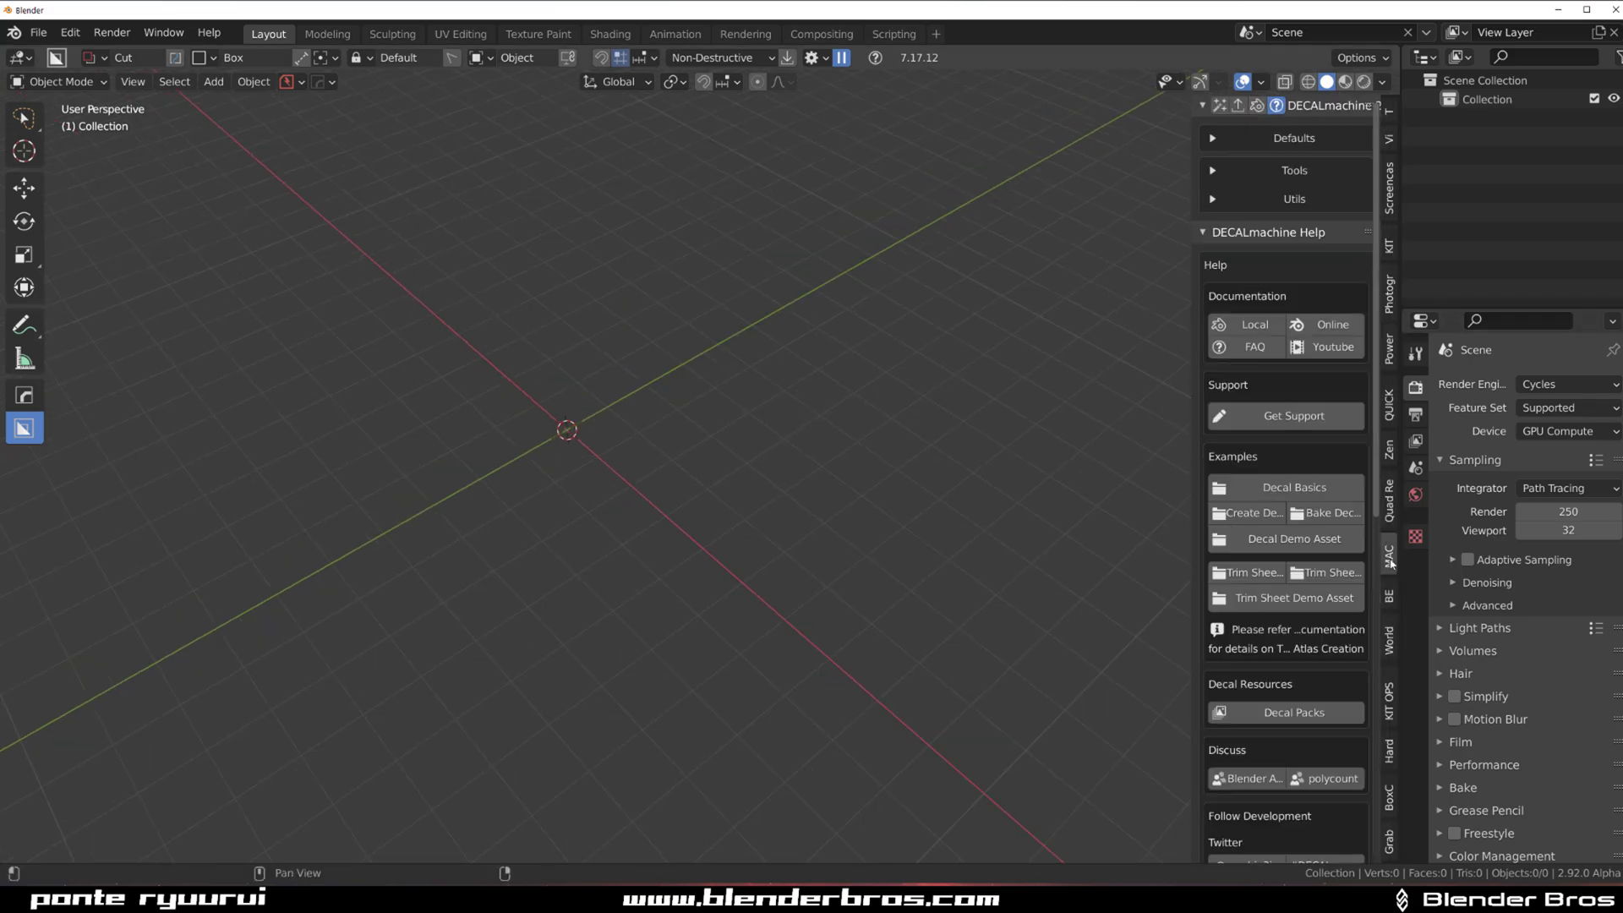
left_click(1220, 107)
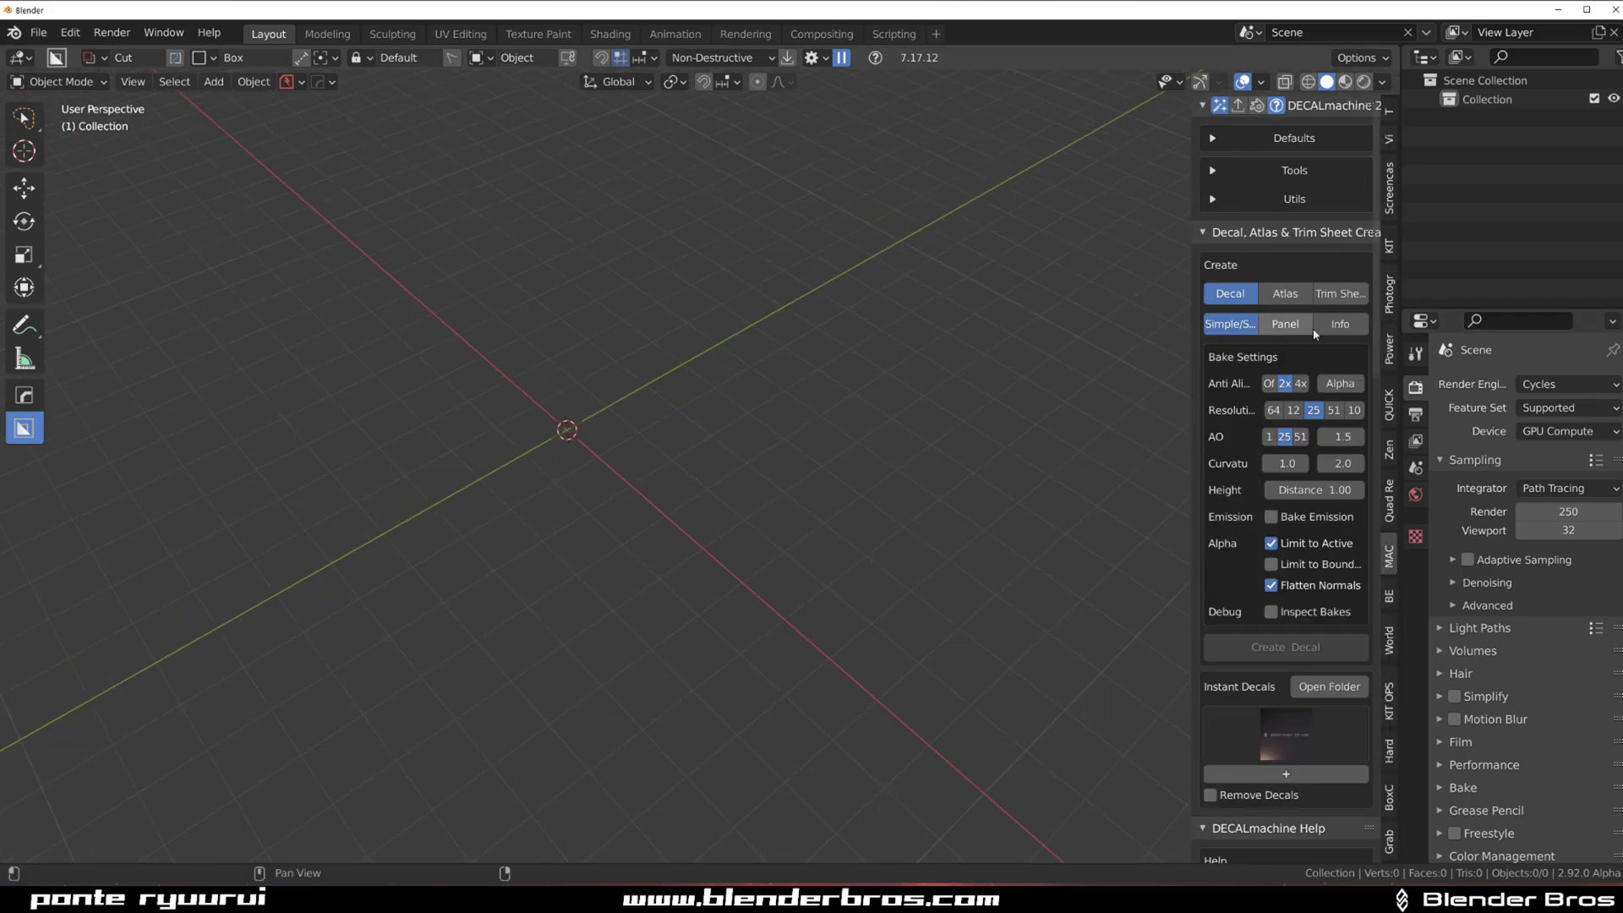
left_click(1339, 293)
left_click(1246, 359)
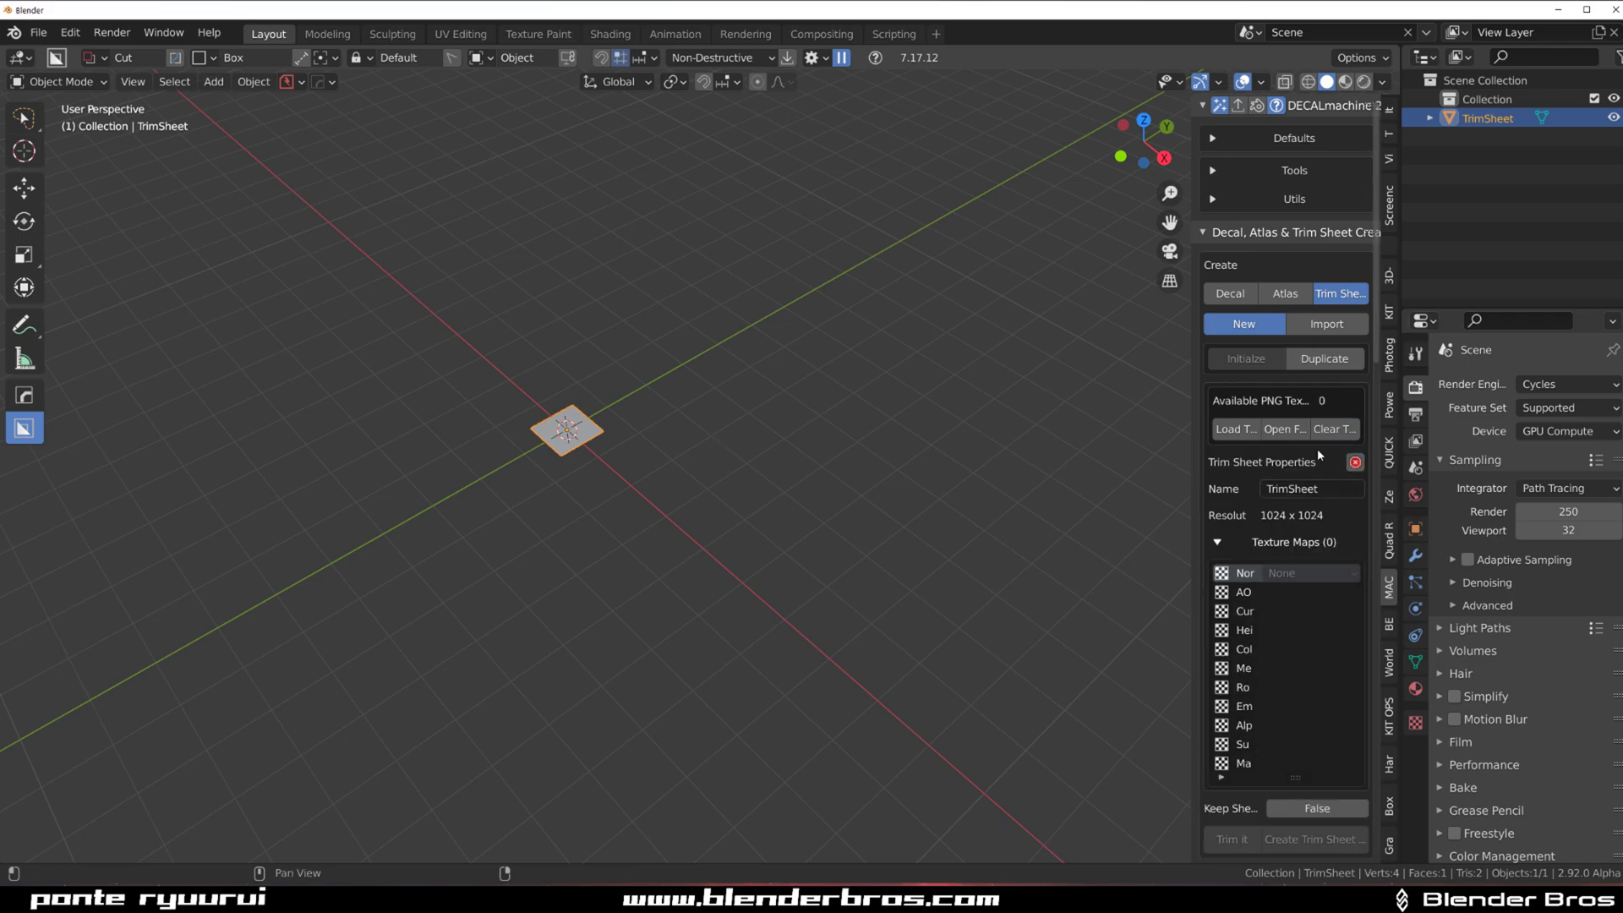
Load the five exported PNG textures from the Trim 2 folder and assign untitled_normals.png as the trim sheet's normal map.
left_click(1232, 429)
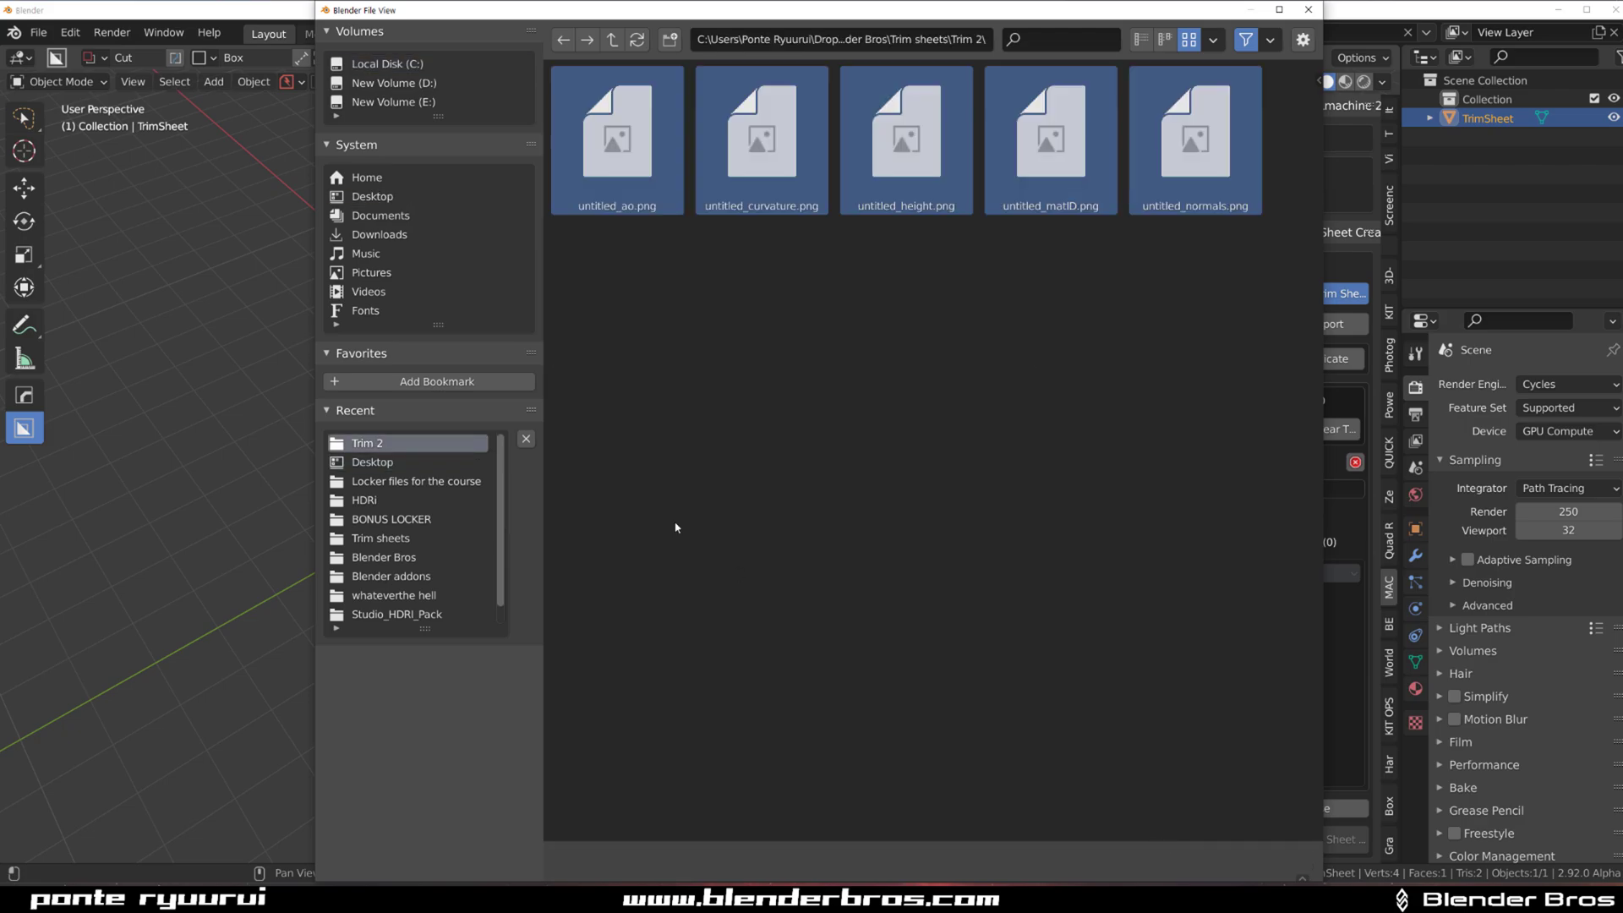
key("Return")
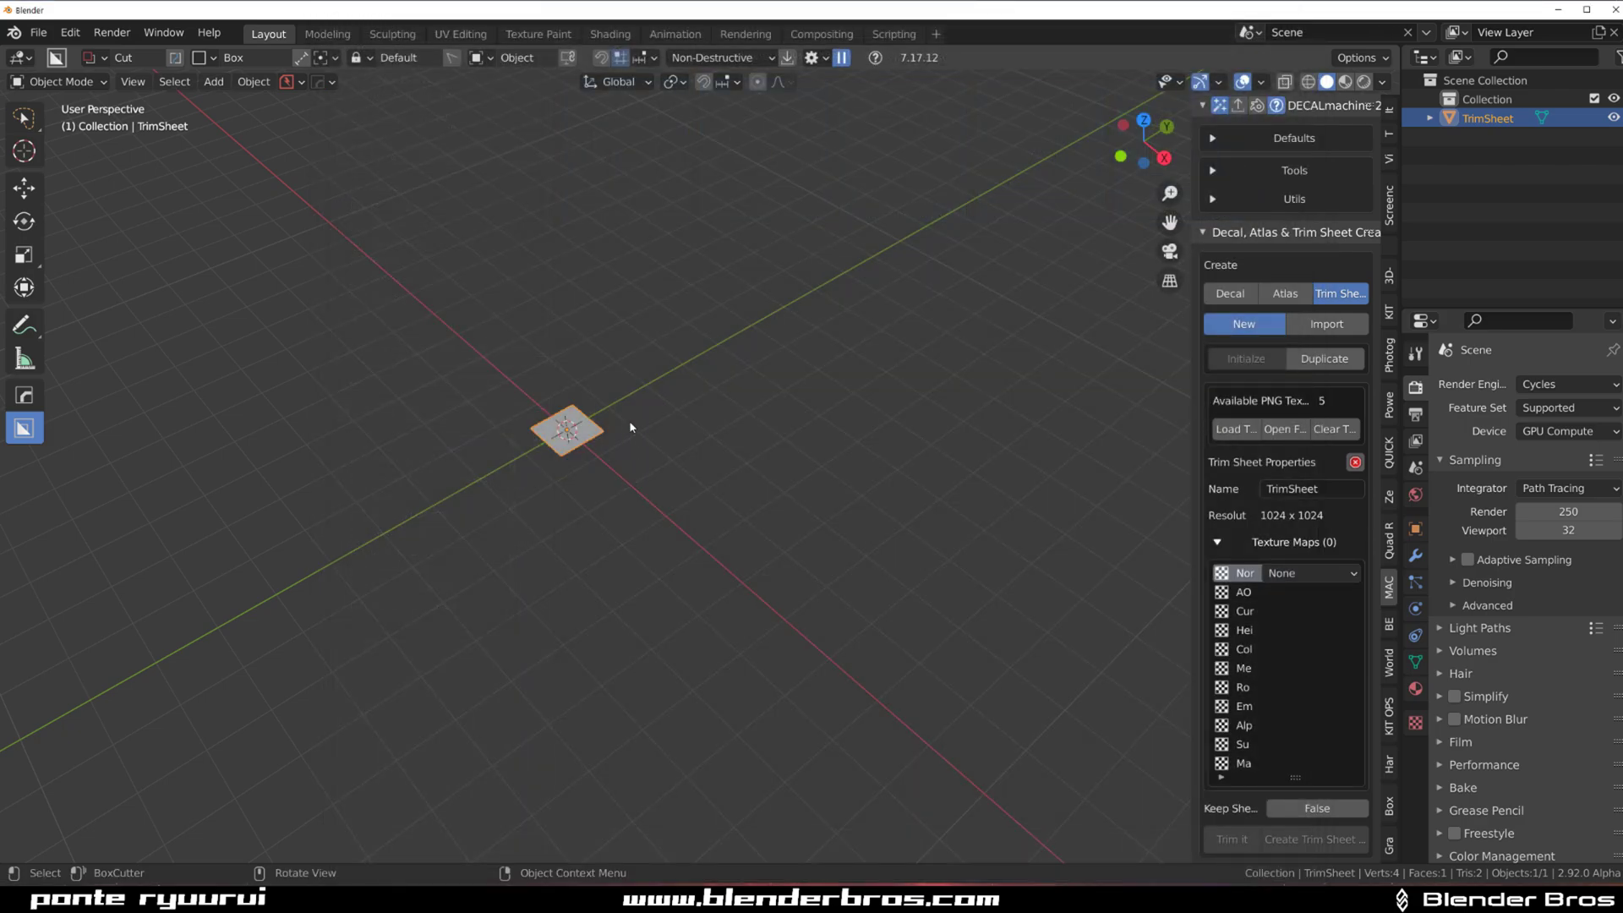
left_click(1310, 574)
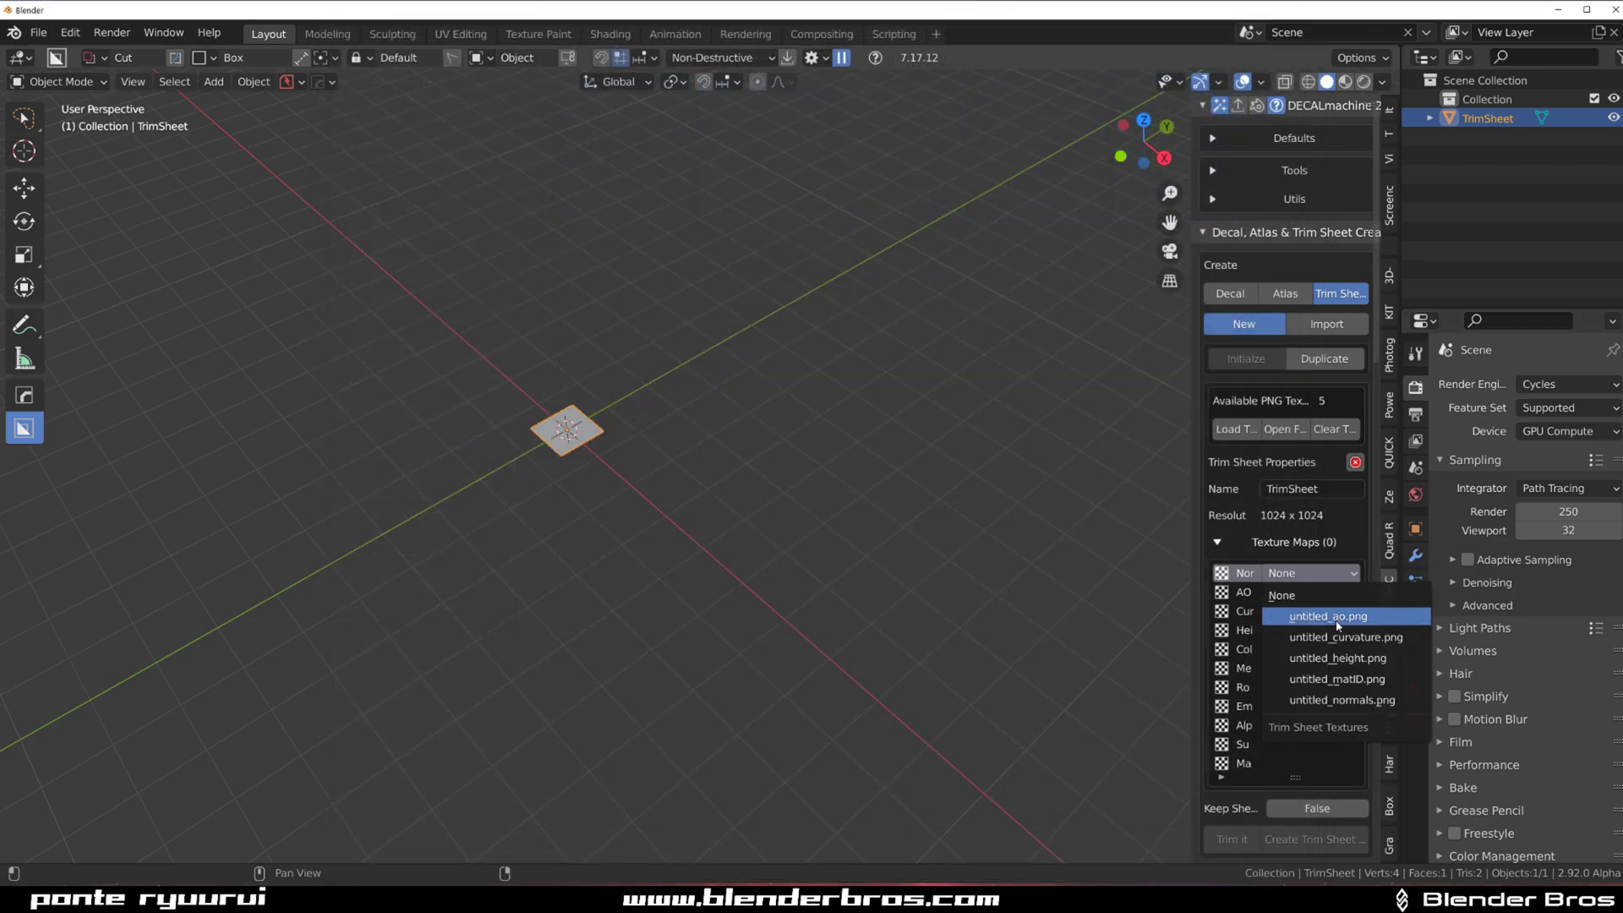
left_click(1314, 700)
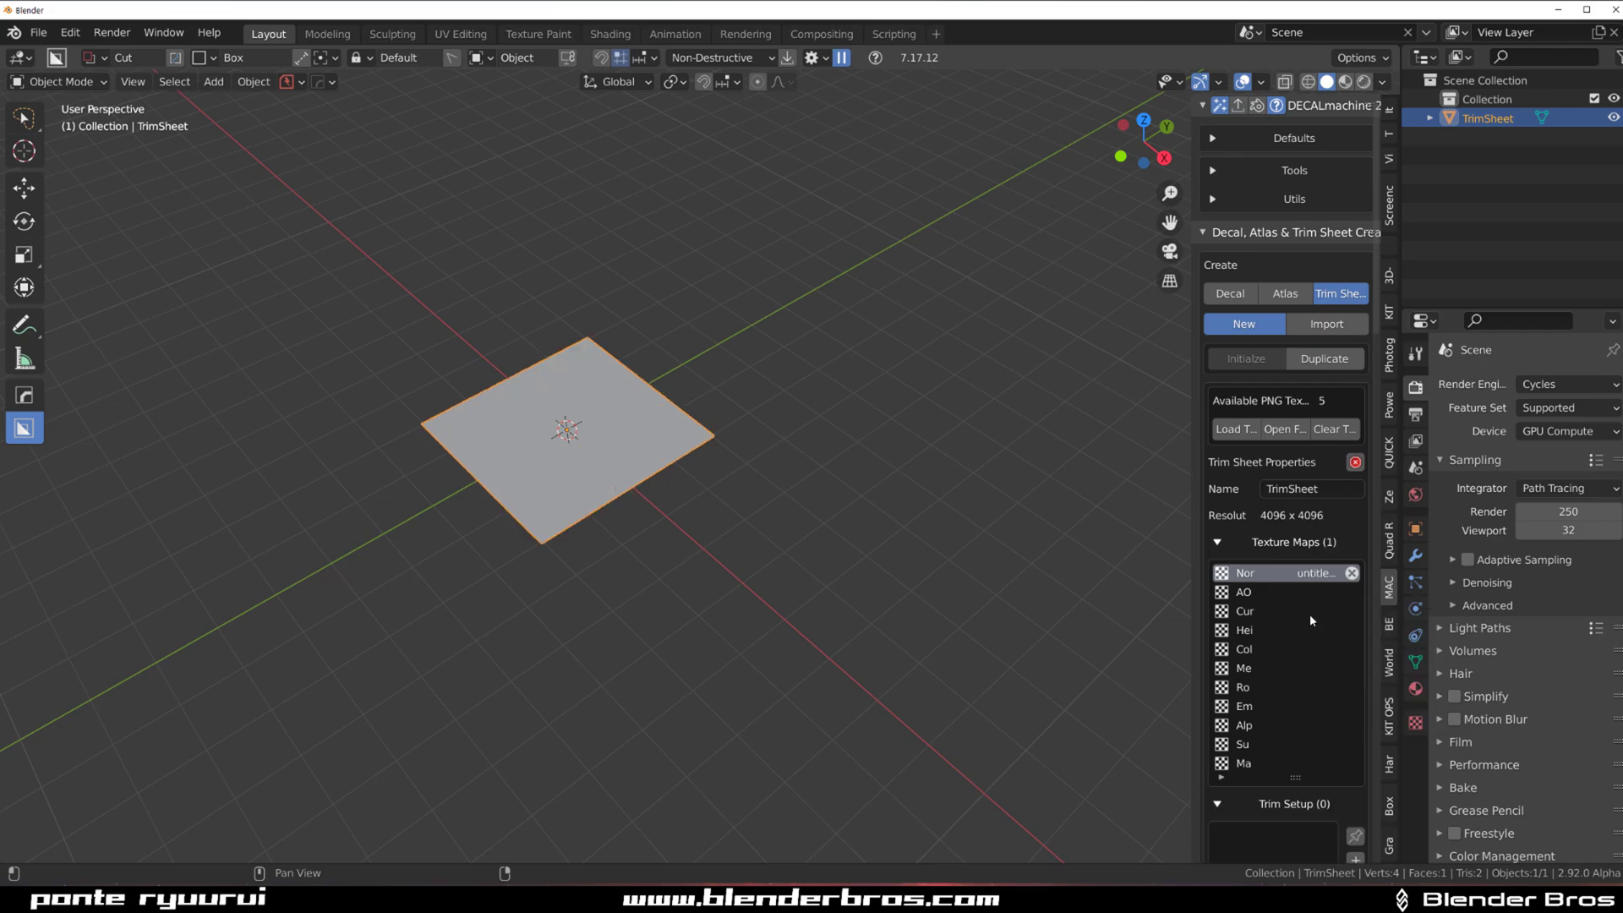
Assign untitled_ao.png, untitled_curvature.png and untitled_height.png to the trim sheet's AO, curvature and height maps.
left_click(1309, 613)
left_click(1306, 595)
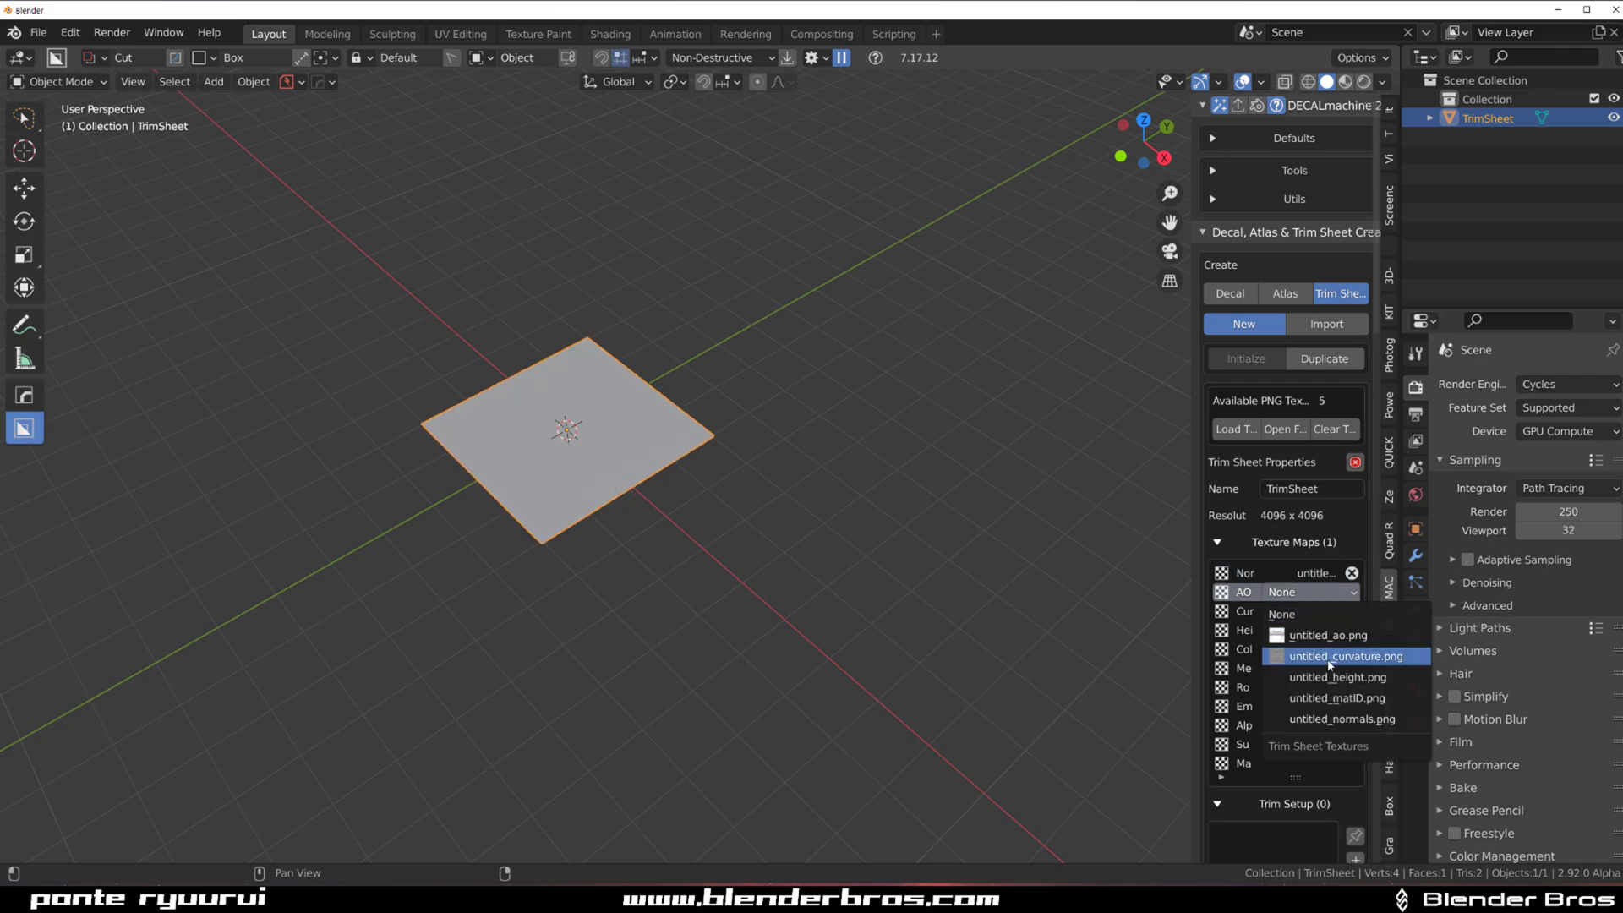
left_click(1334, 636)
left_click(1316, 614)
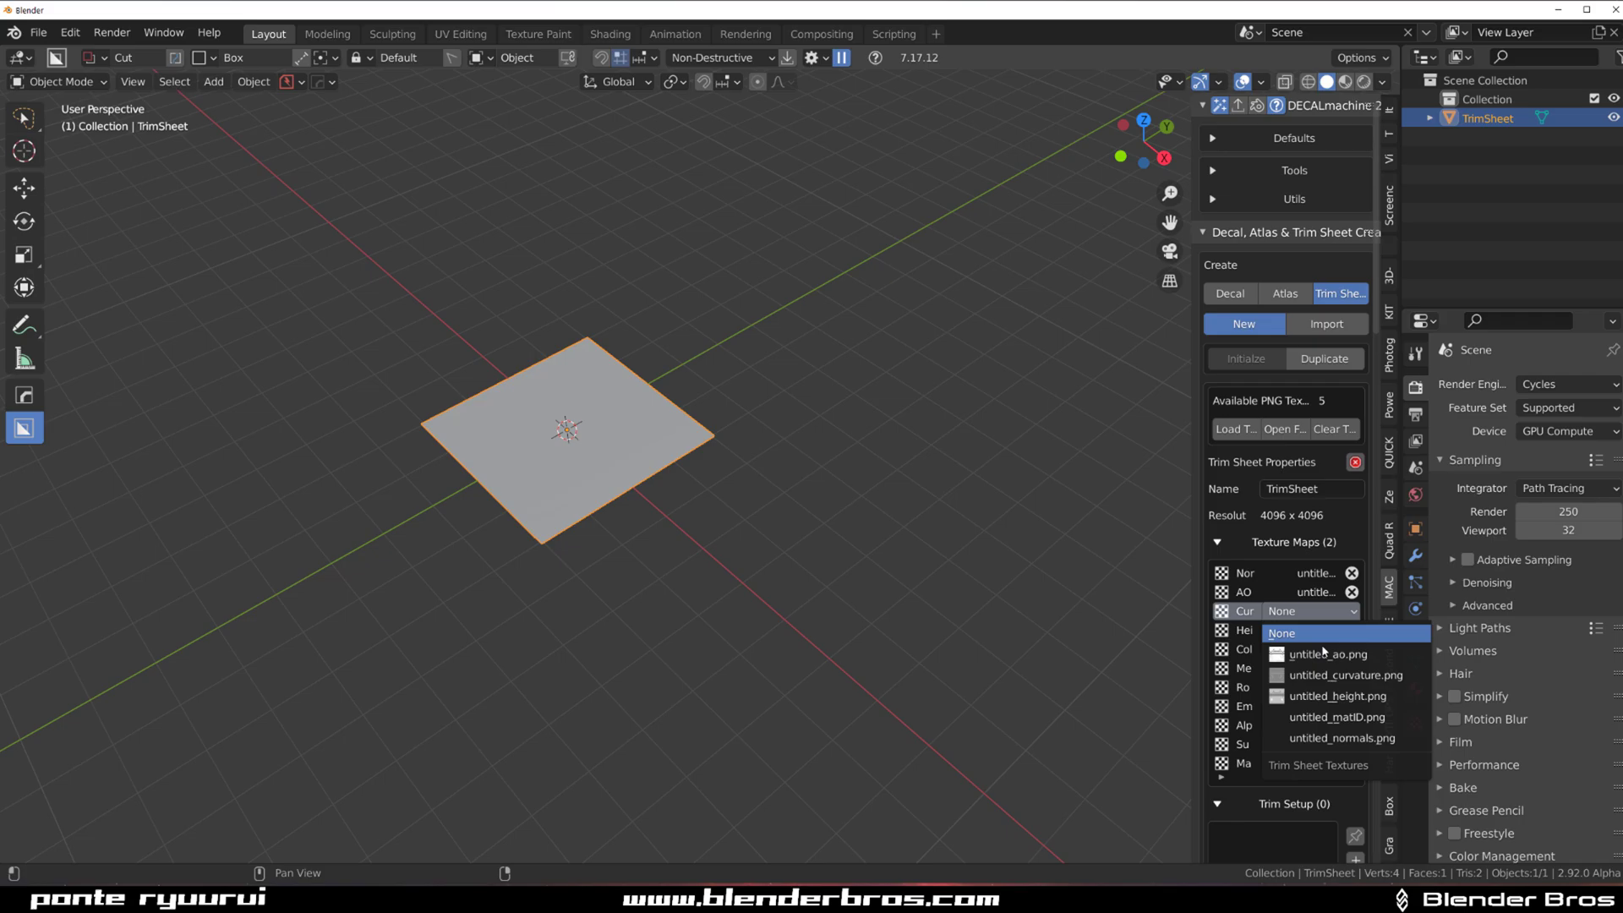
left_click(1326, 675)
left_click(1308, 633)
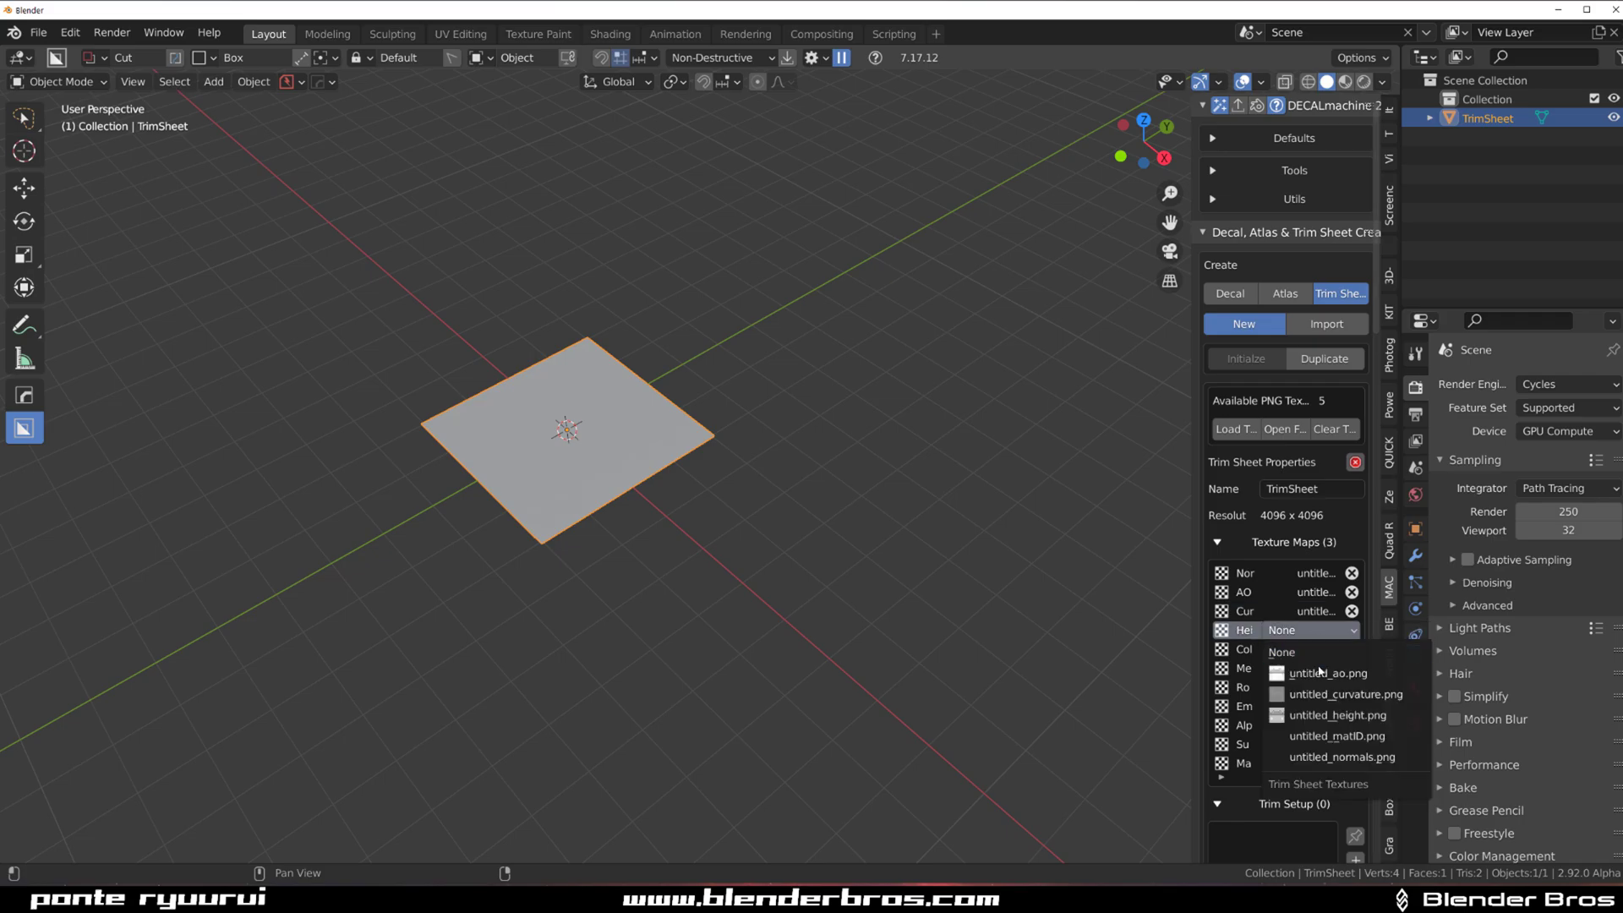
left_click(1328, 716)
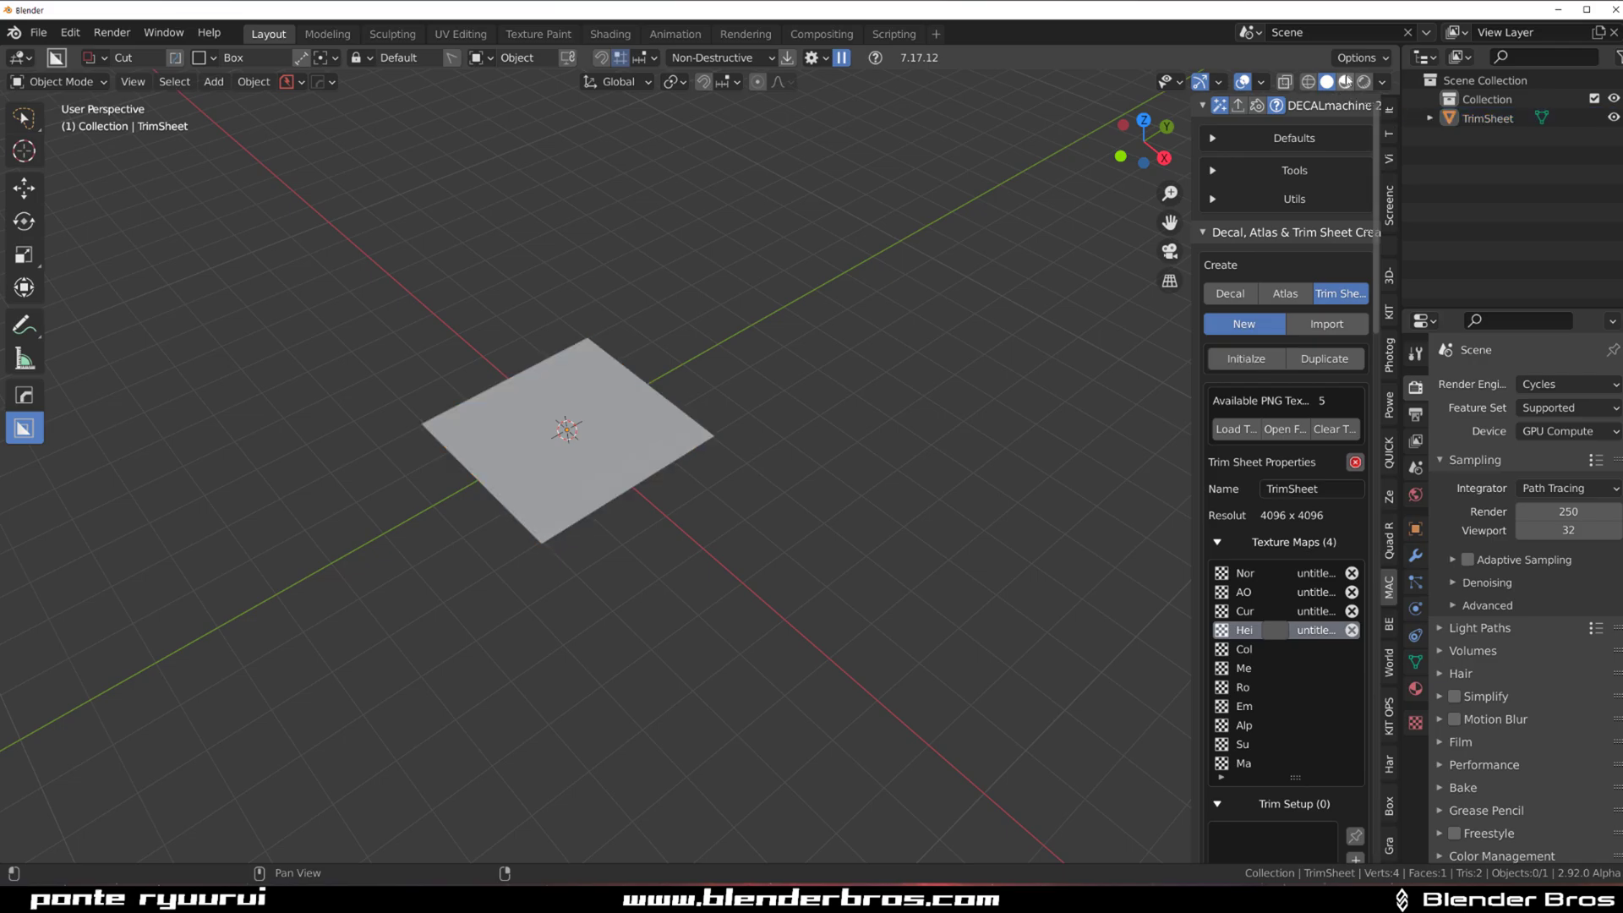
Display the trim sheet in Material Preview and examine its parallax relief around the pipe and slots up close.
left_click(1344, 82)
middle_click_drag(692, 449, 693, 273)
scroll(608, 380, "up", 3)
middle_click_drag(531, 487, 825, 456, "shift")
scroll(866, 408, "up", 2)
scroll(586, 499, "up", 4)
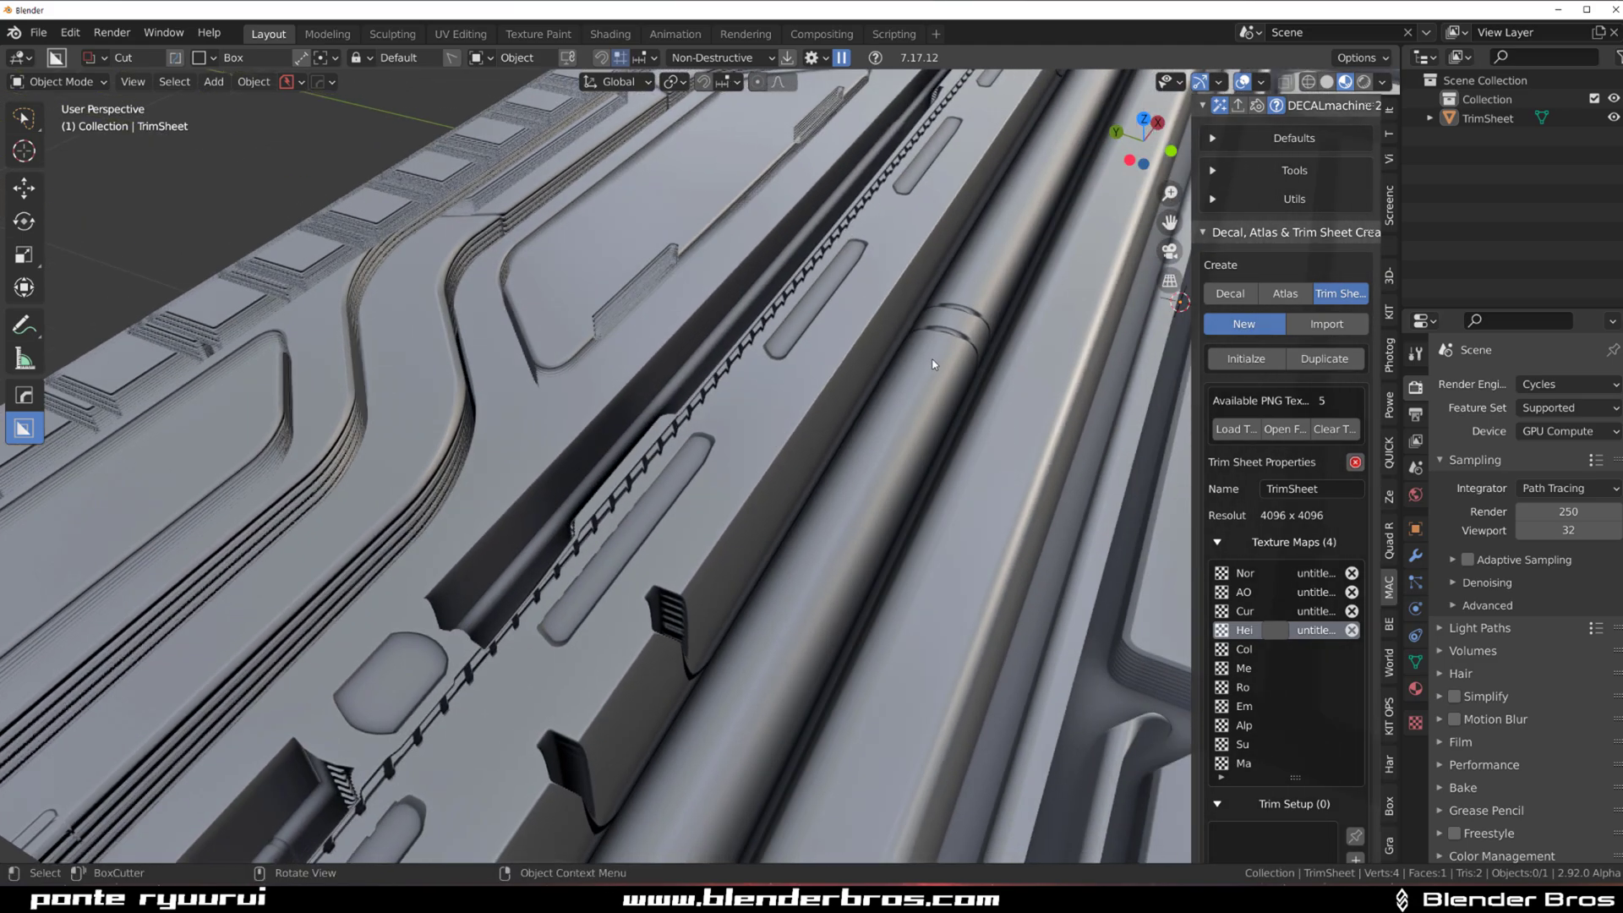
Widen the sidebar and lower the height map's parallax amount, checking the relief on the curved panels and edge ribs up close.
middle_click_drag(934, 364, 735, 495, "shift")
scroll(671, 478, "up", 3)
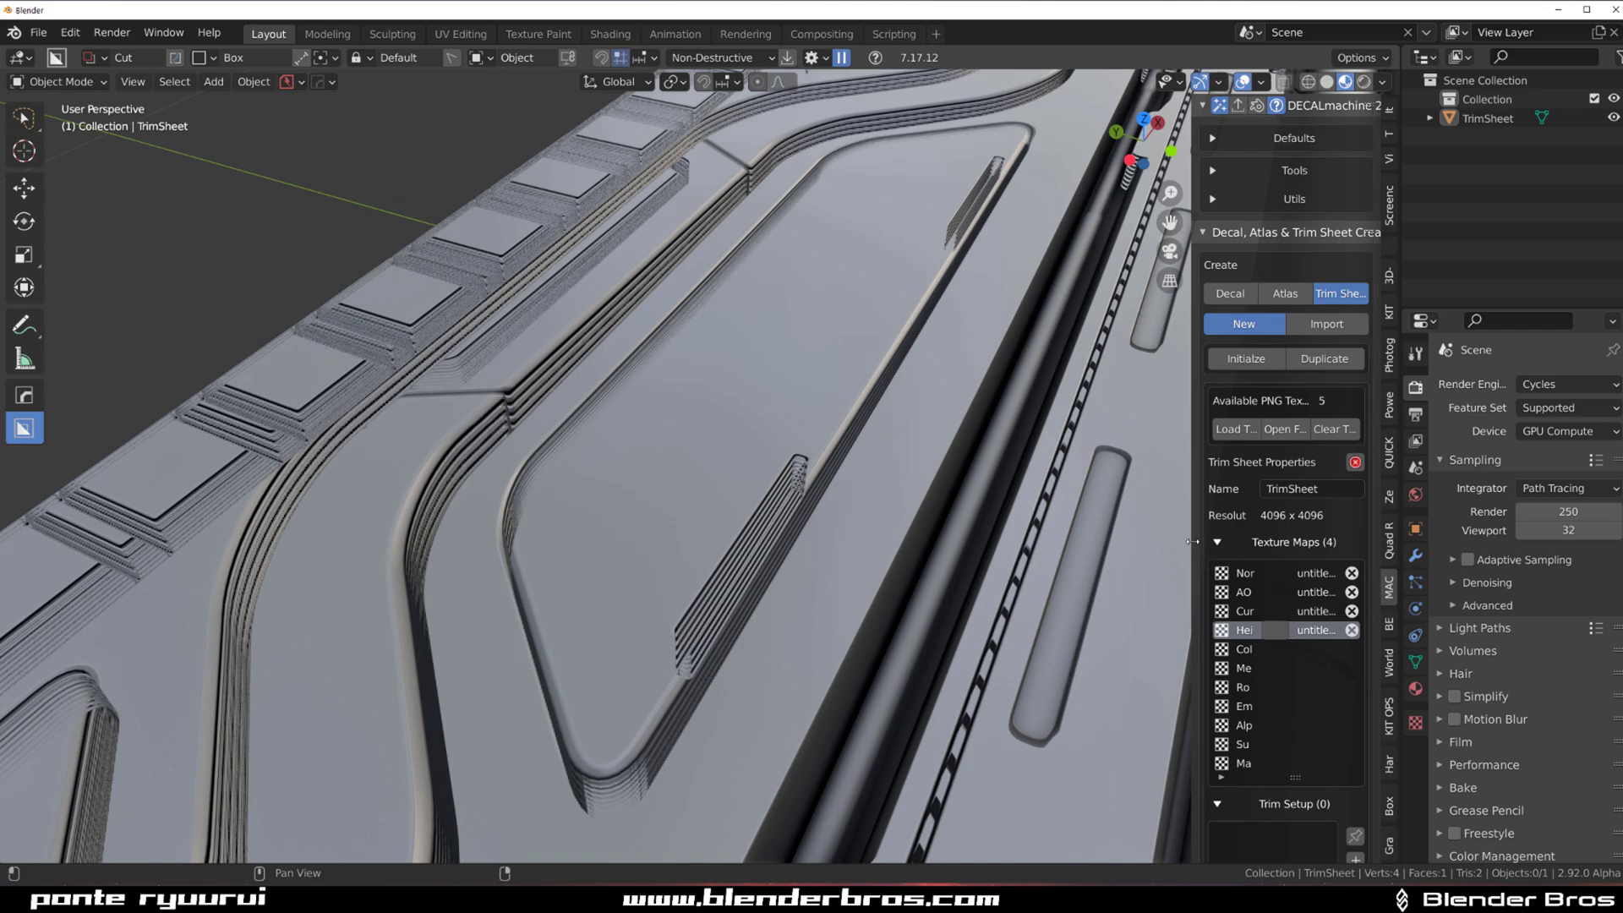
left_click_drag(1192, 541, 1140, 541)
left_click_drag(1241, 630, 1217, 630)
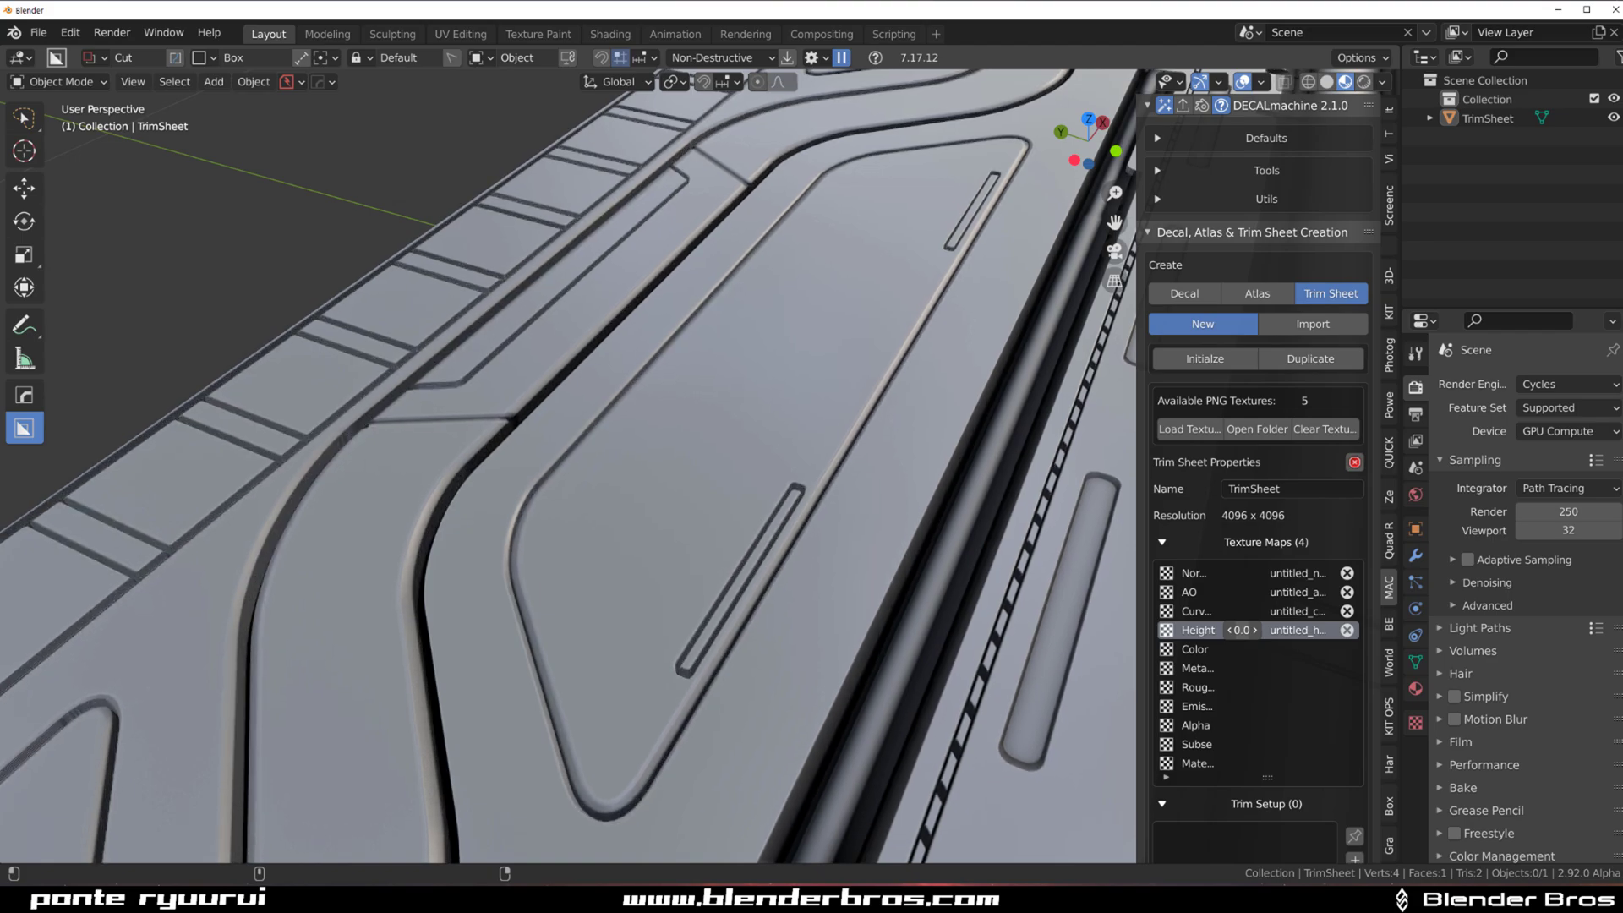
scroll(470, 488, "up", 5)
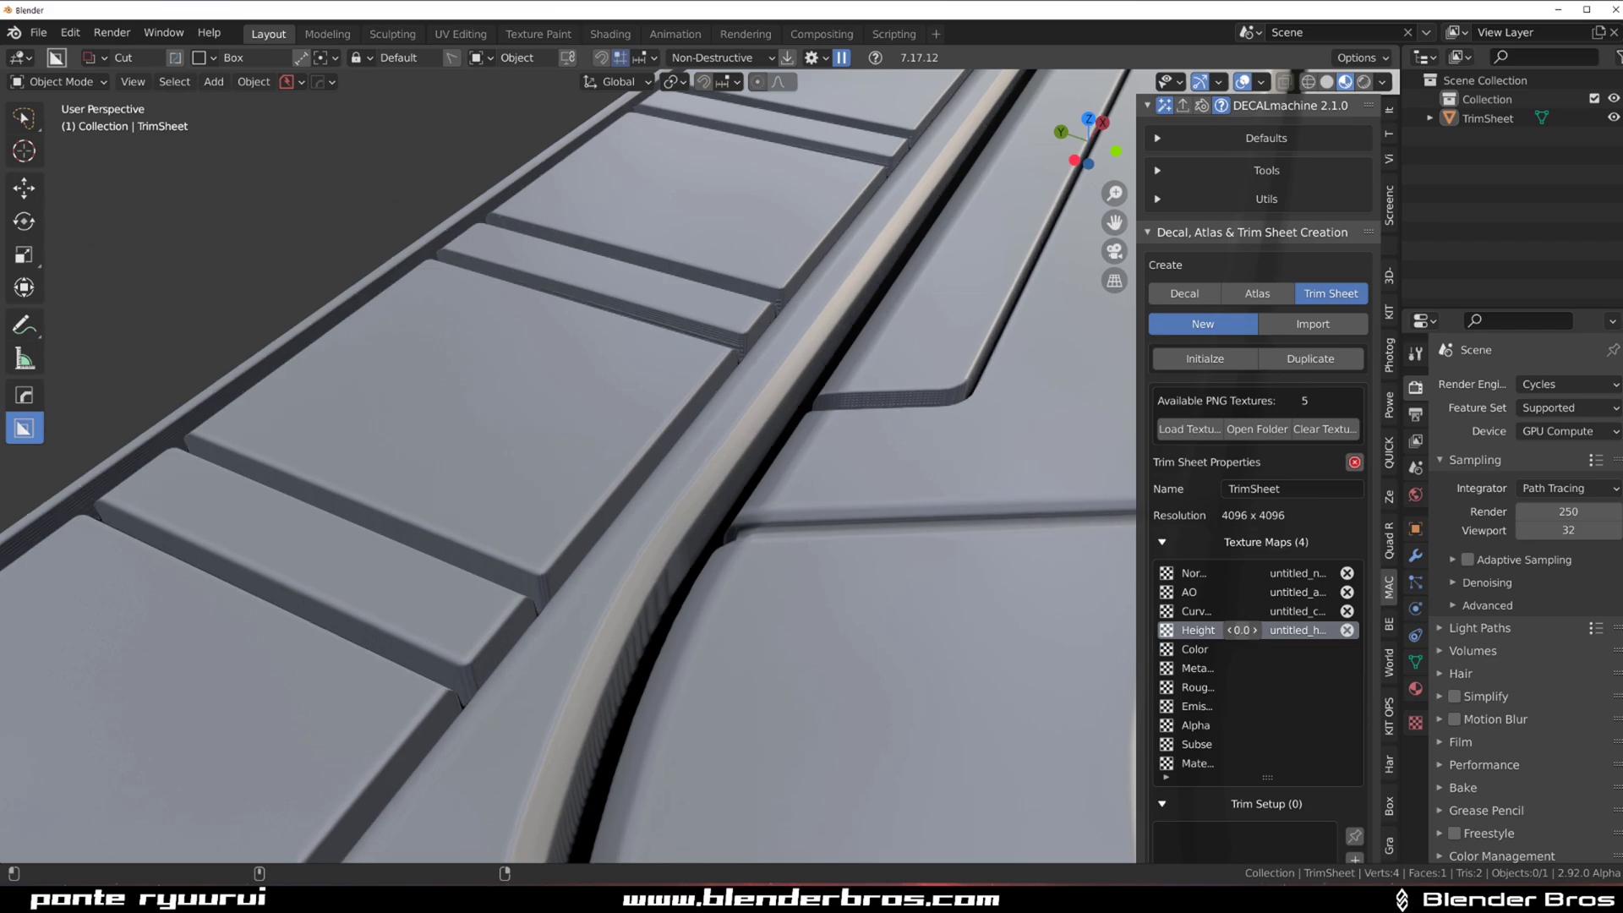
mouse_move(1241, 632)
left_mouse_down()
mouse_move(1222, 632)
mouse_move(1241, 634)
left_mouse_up()
scroll(928, 628, "down", 1)
scroll(914, 616, "down", 9)
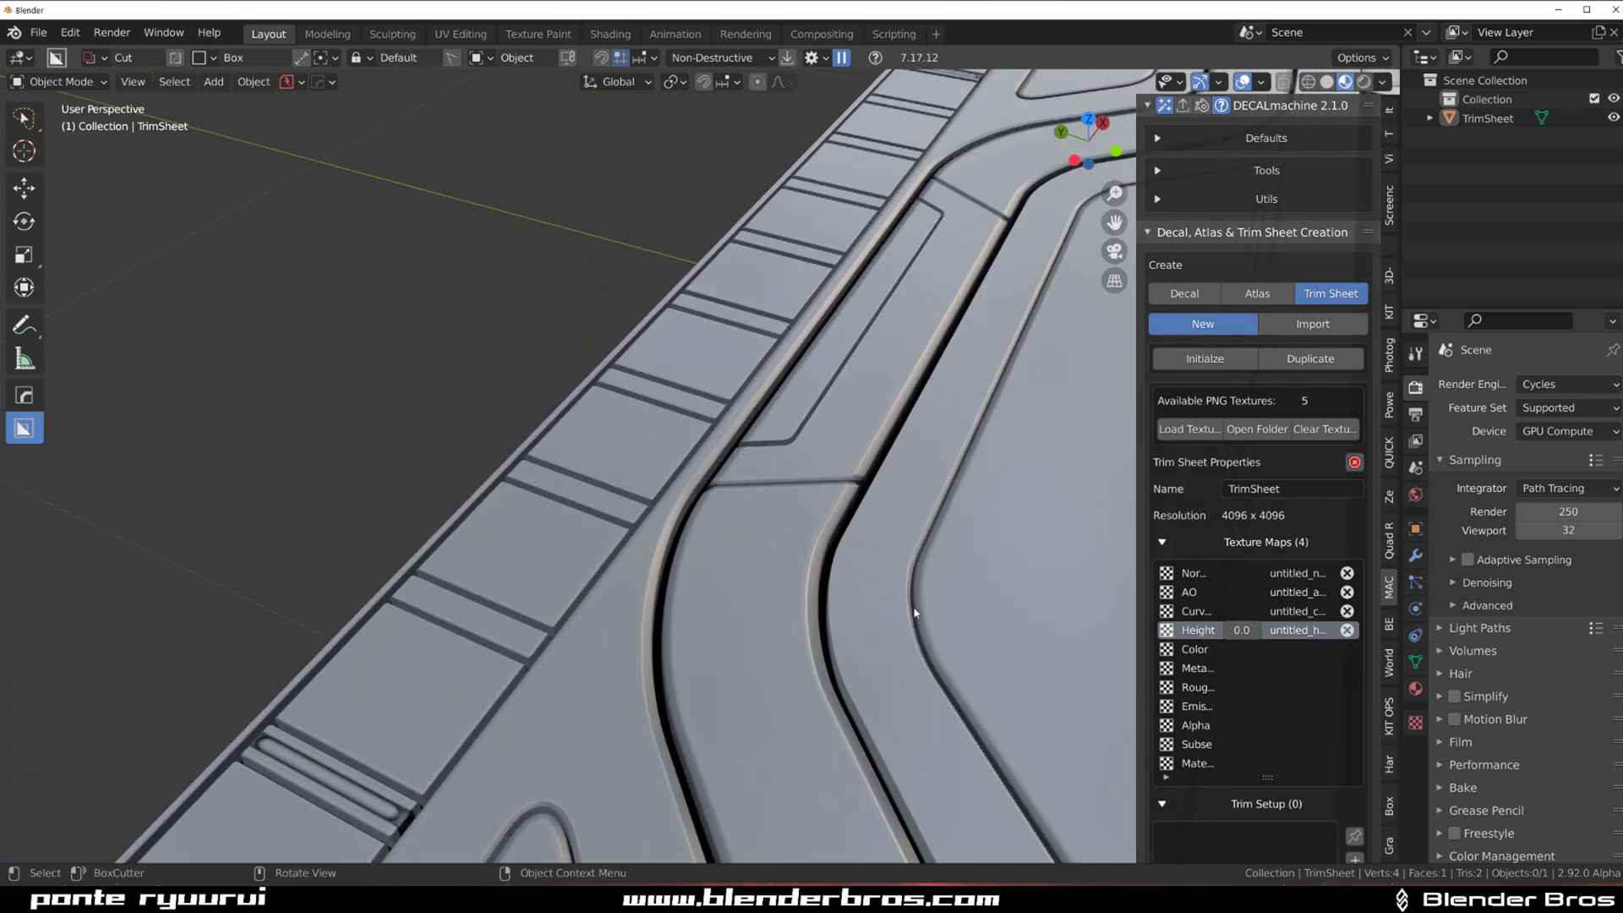
From the top view, add a first trim and fit it to the ribbed strip along the sheet's upper edge.
middle_click_drag(917, 626, 757, 595, "shift")
scroll(757, 594, "down", 2)
key("KP_7")
scroll(768, 338, "down", 5)
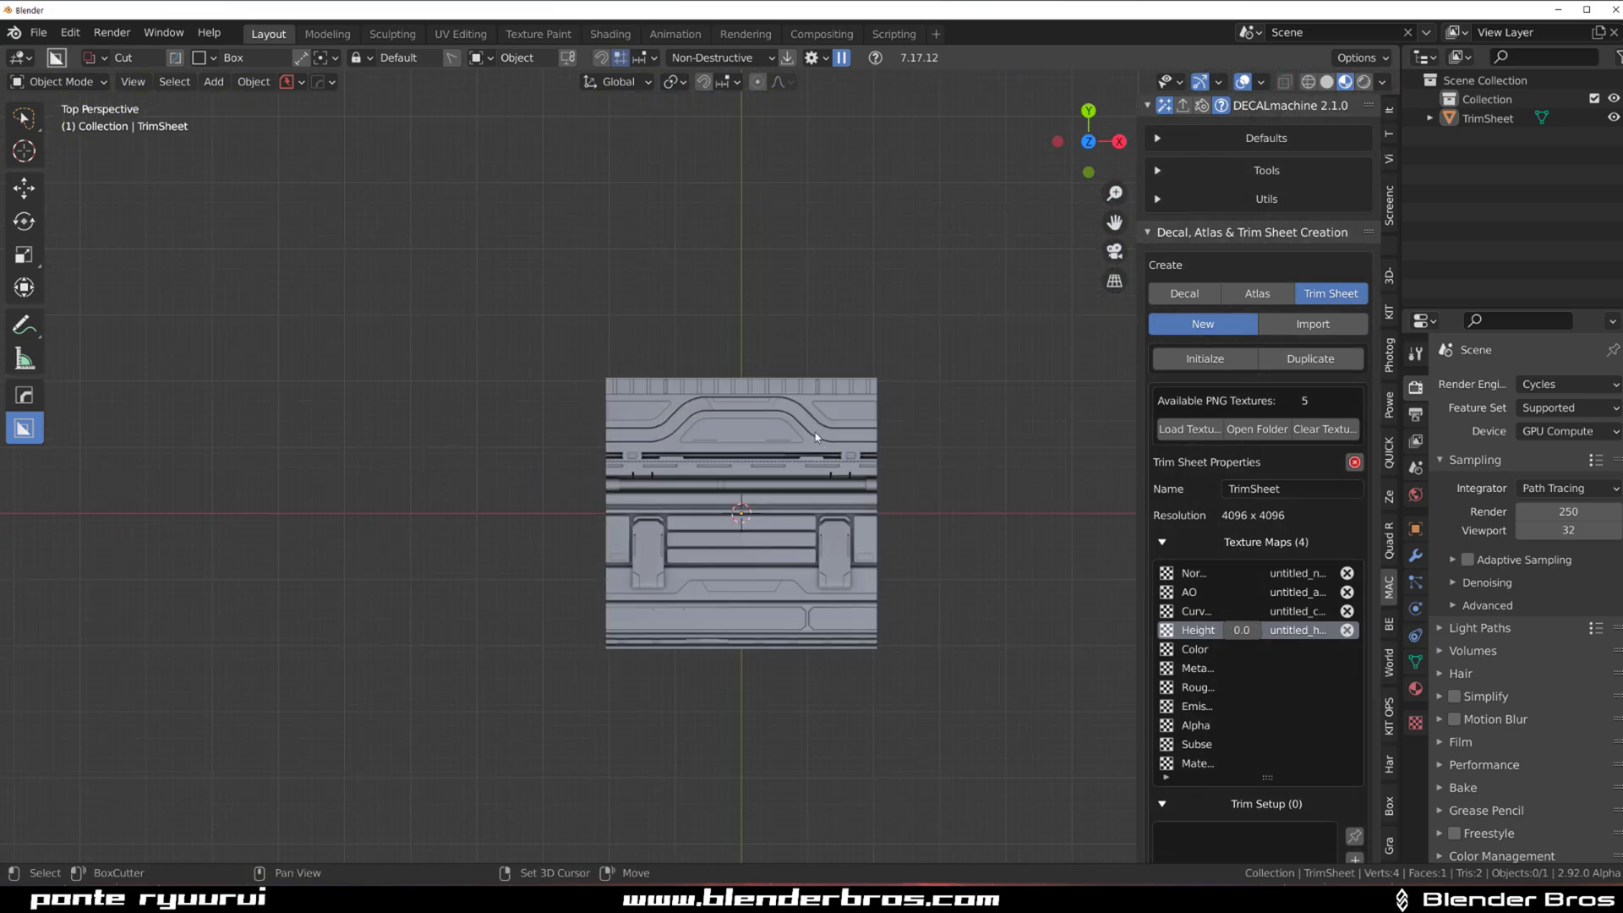
scroll(828, 453, "up", 4)
scroll(1312, 649, "down", 11)
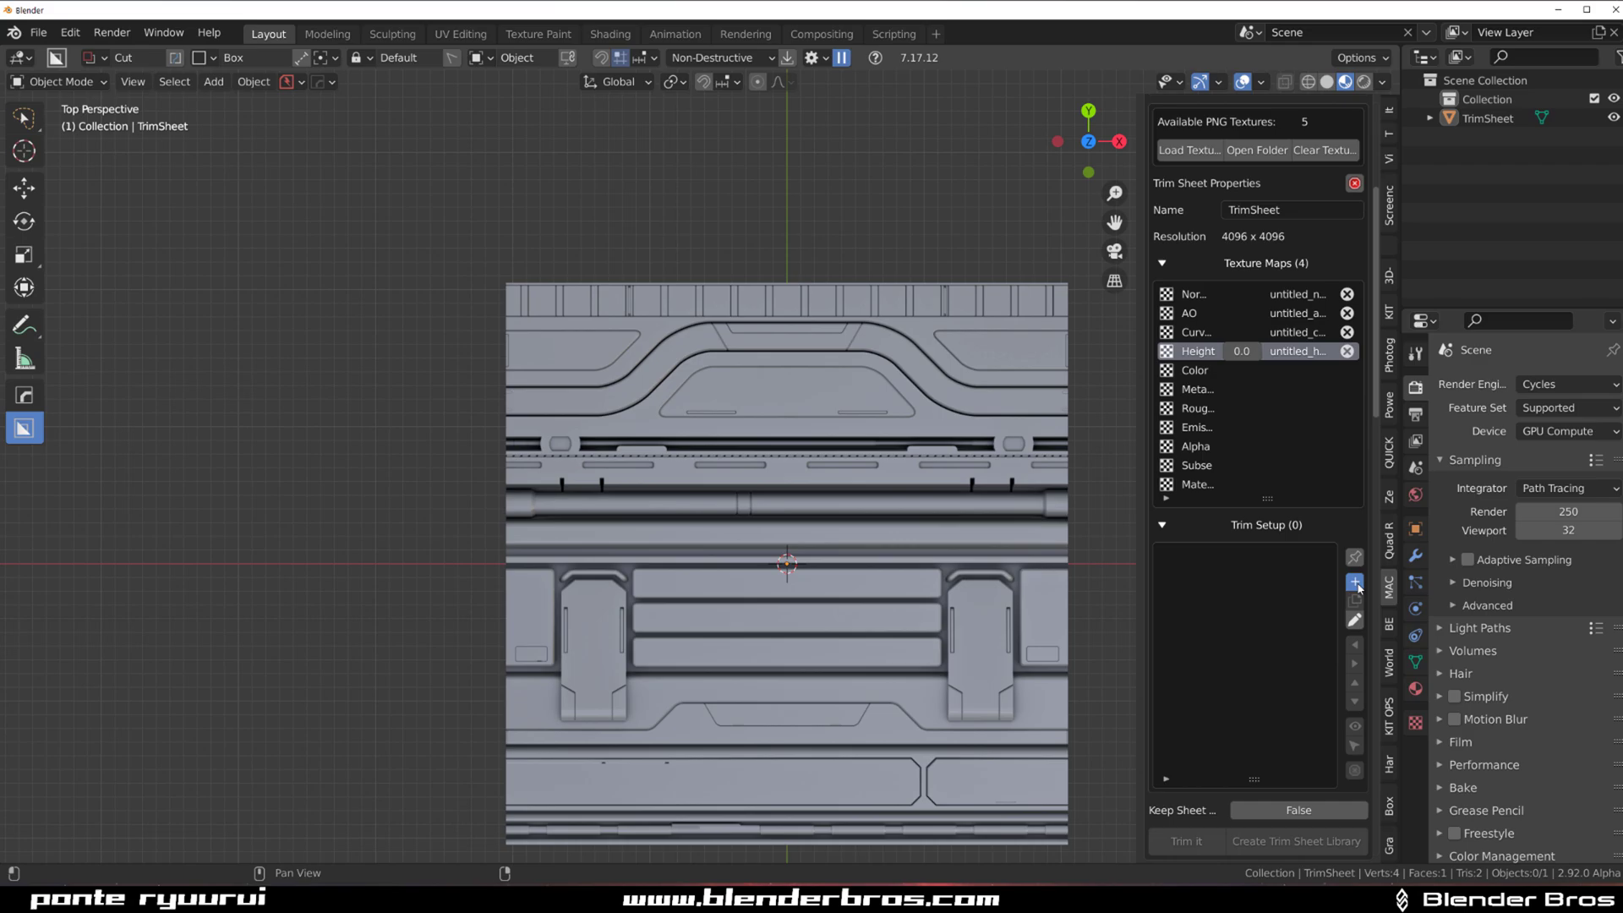
left_click(1354, 582)
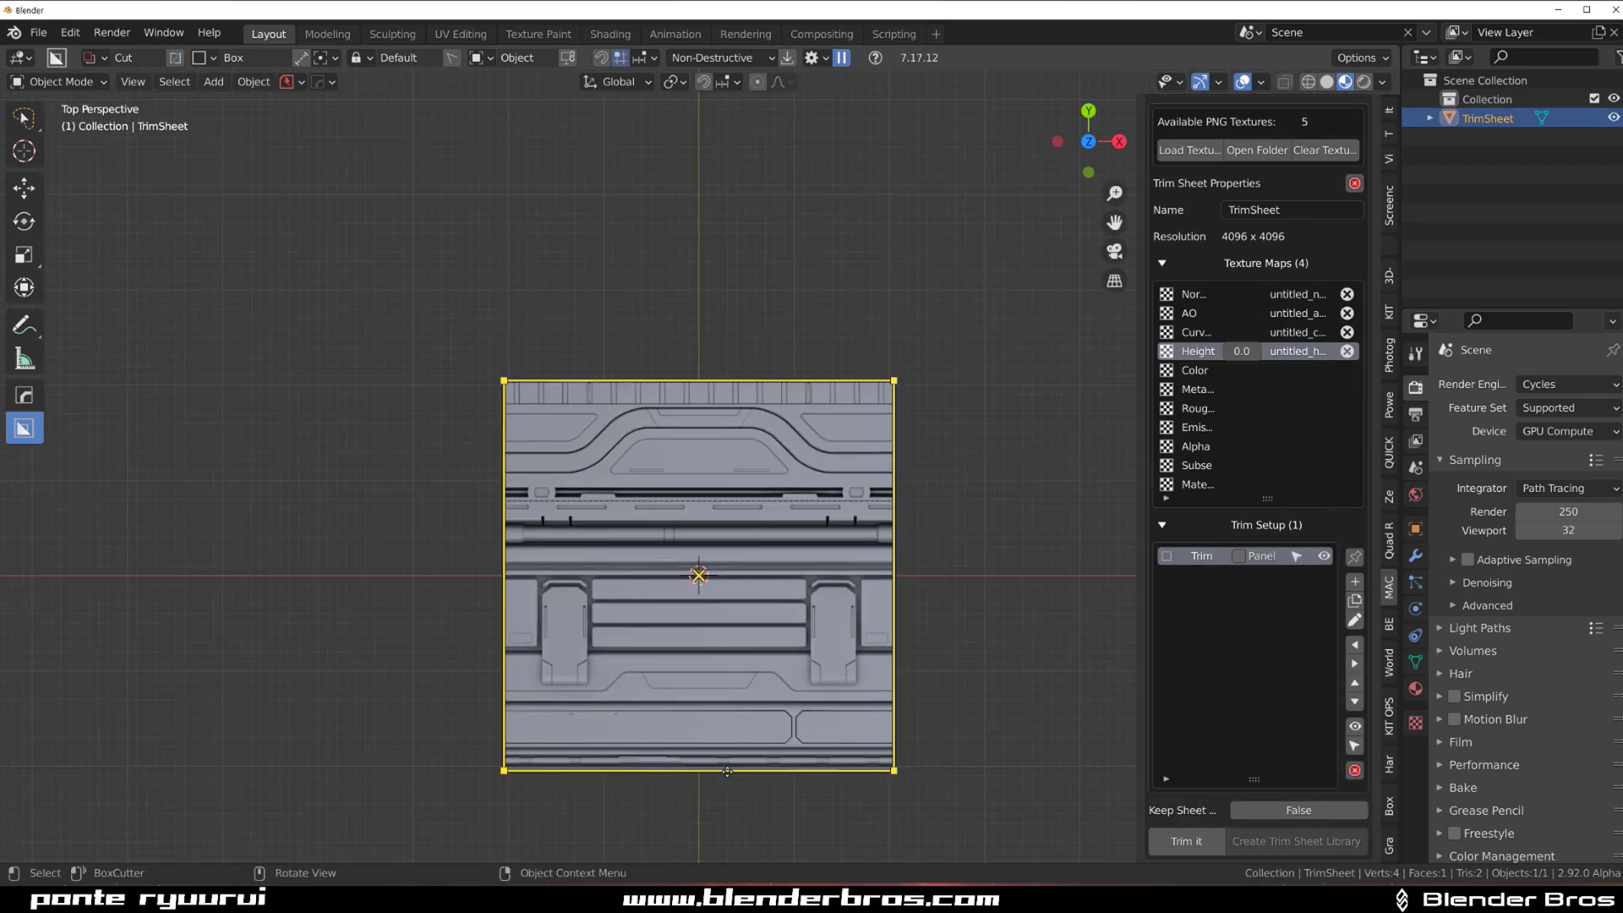
left_click(732, 437)
scroll(753, 314, "up", 10)
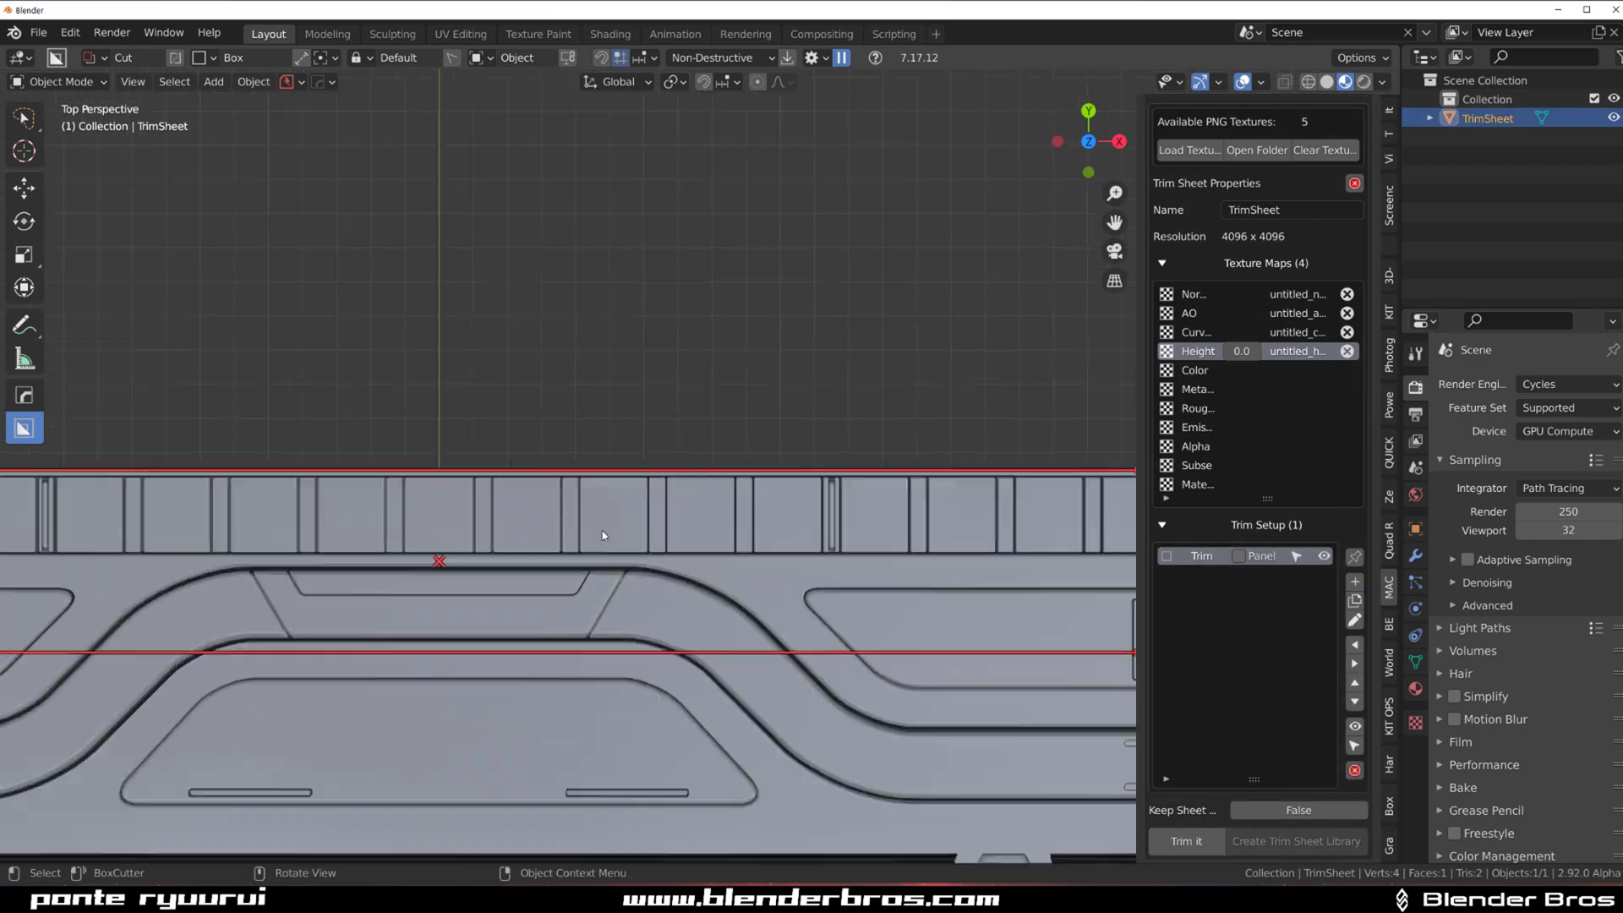
left_click_drag(769, 672, 769, 439)
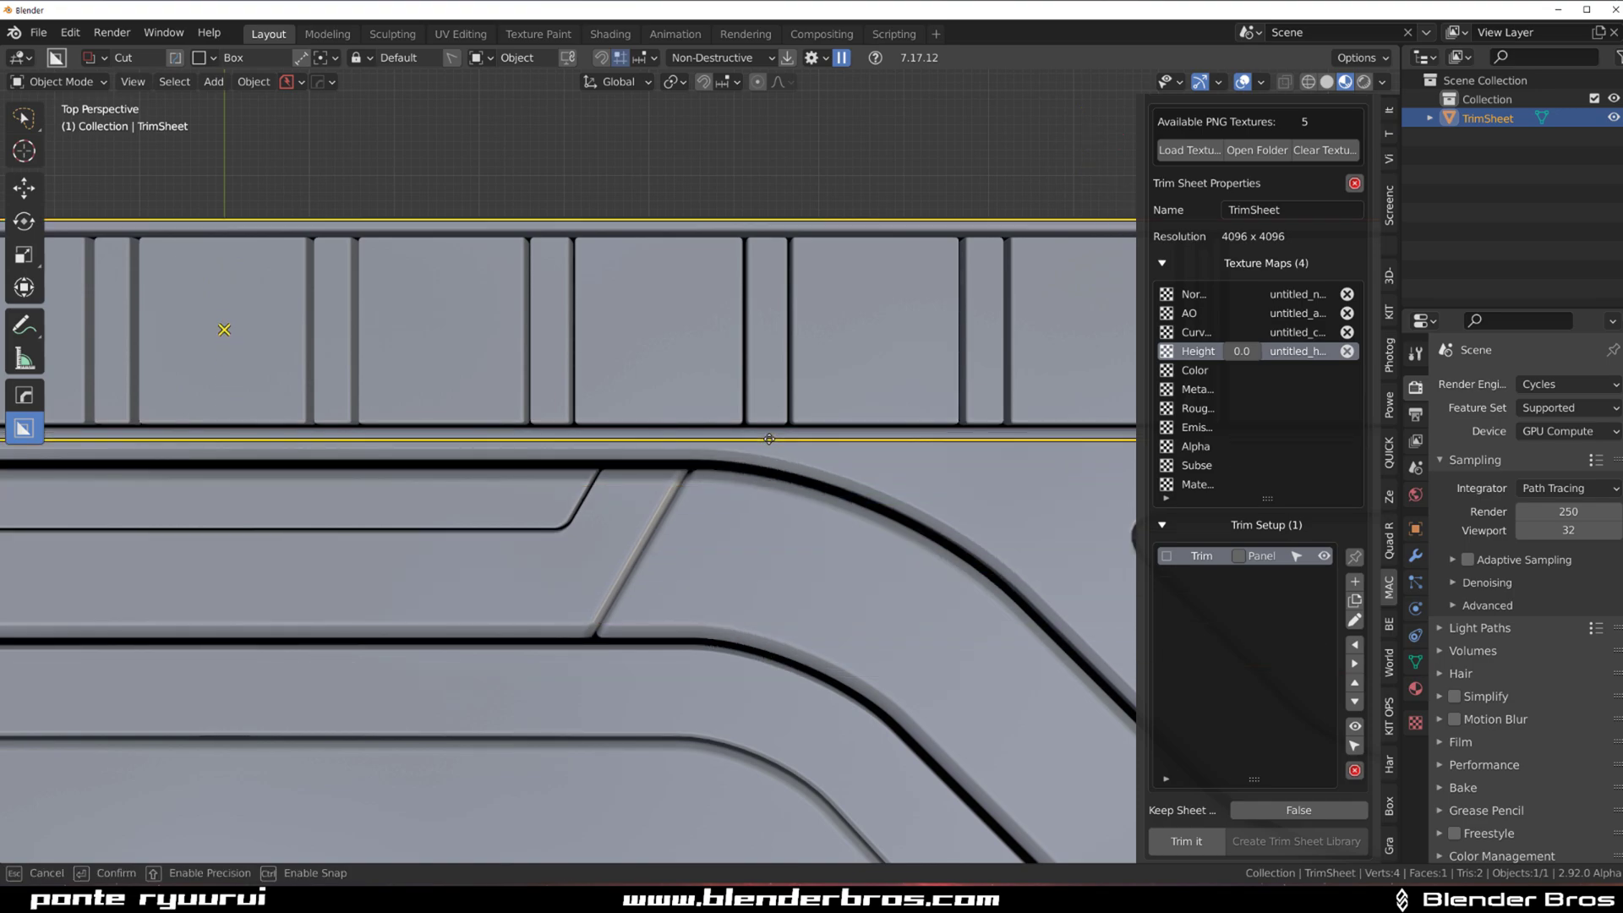
Duplicate the trim and fit a copy to the curved panel band directly below the ribbed strip.
left_click(1354, 601)
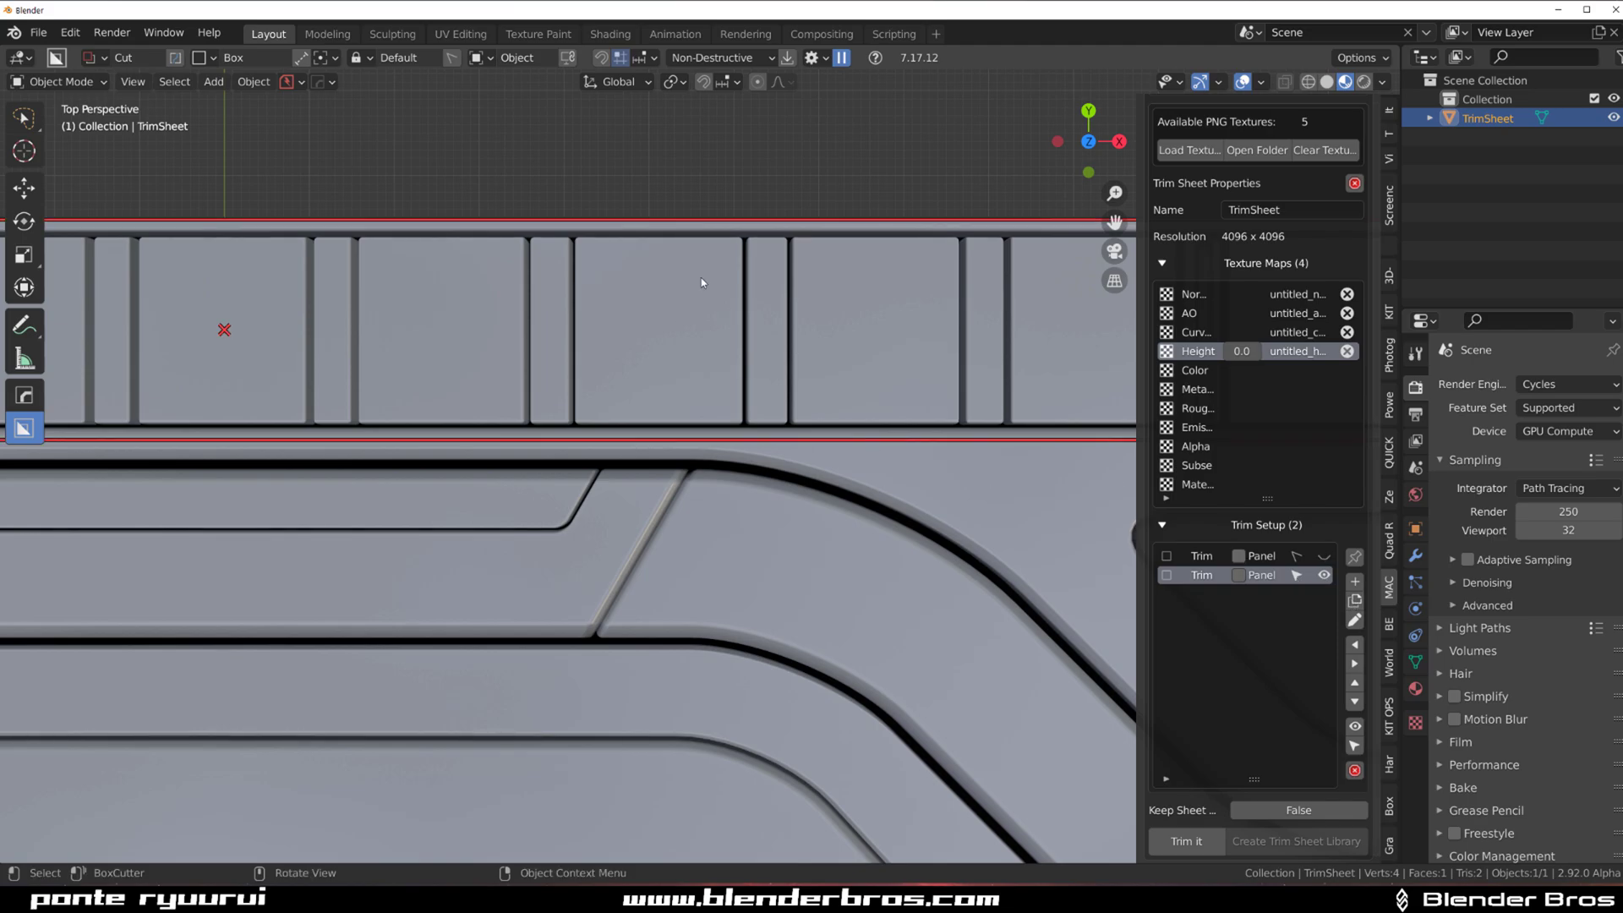
scroll(773, 385, "up", 5)
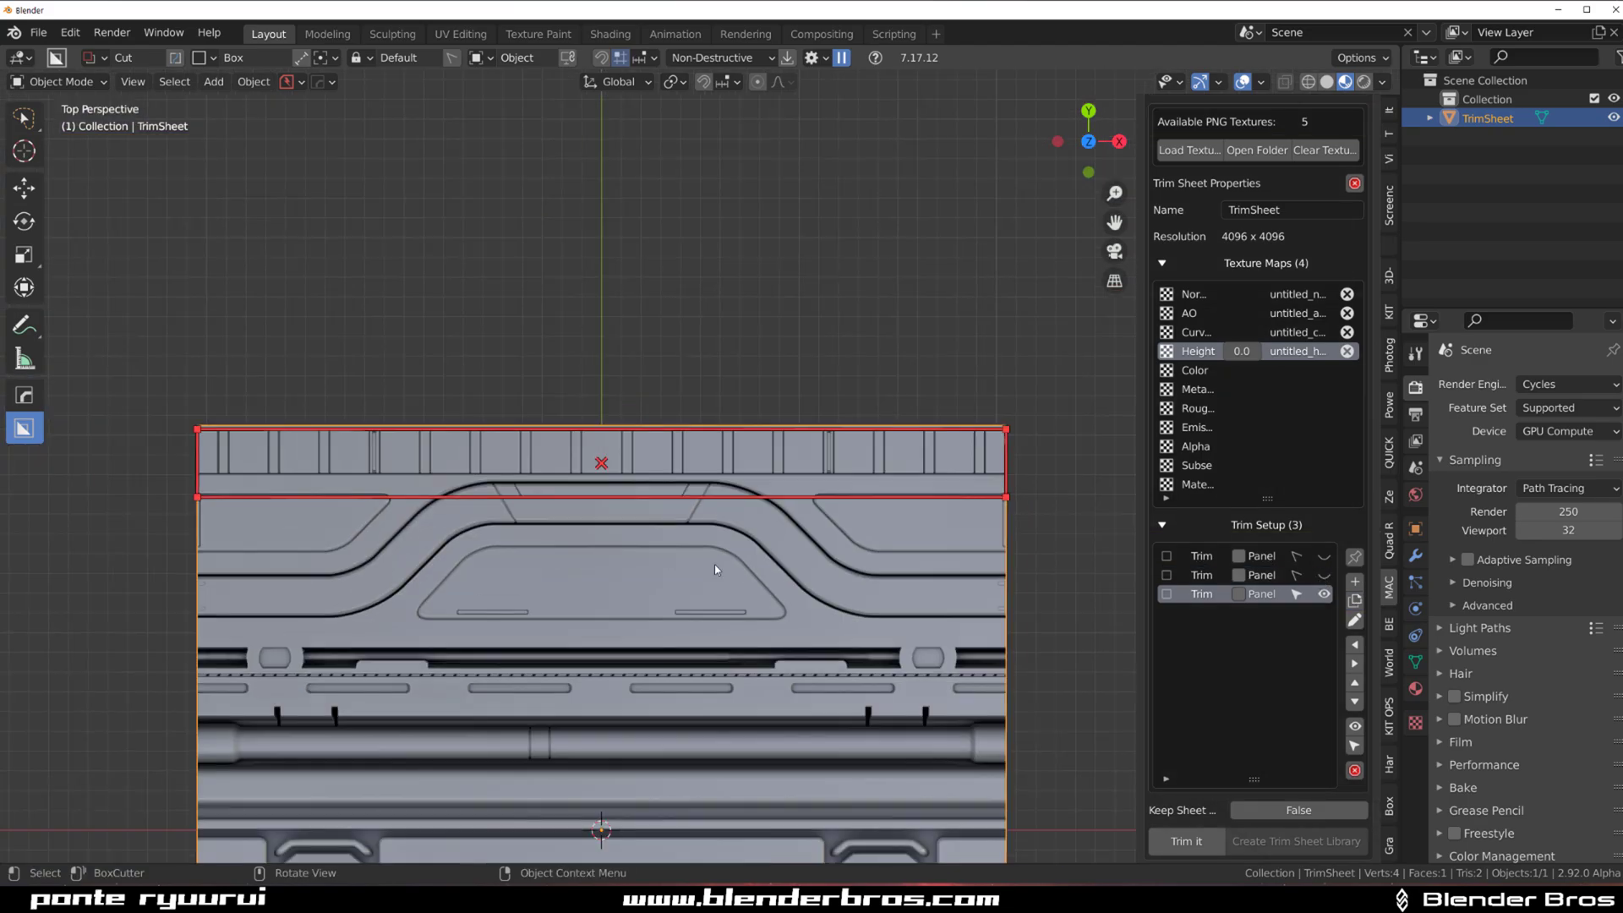
scroll(707, 477, "up", 3)
scroll(707, 478, "up", 8)
left_click_drag(804, 582, 804, 566)
scroll(760, 575, "down", 6)
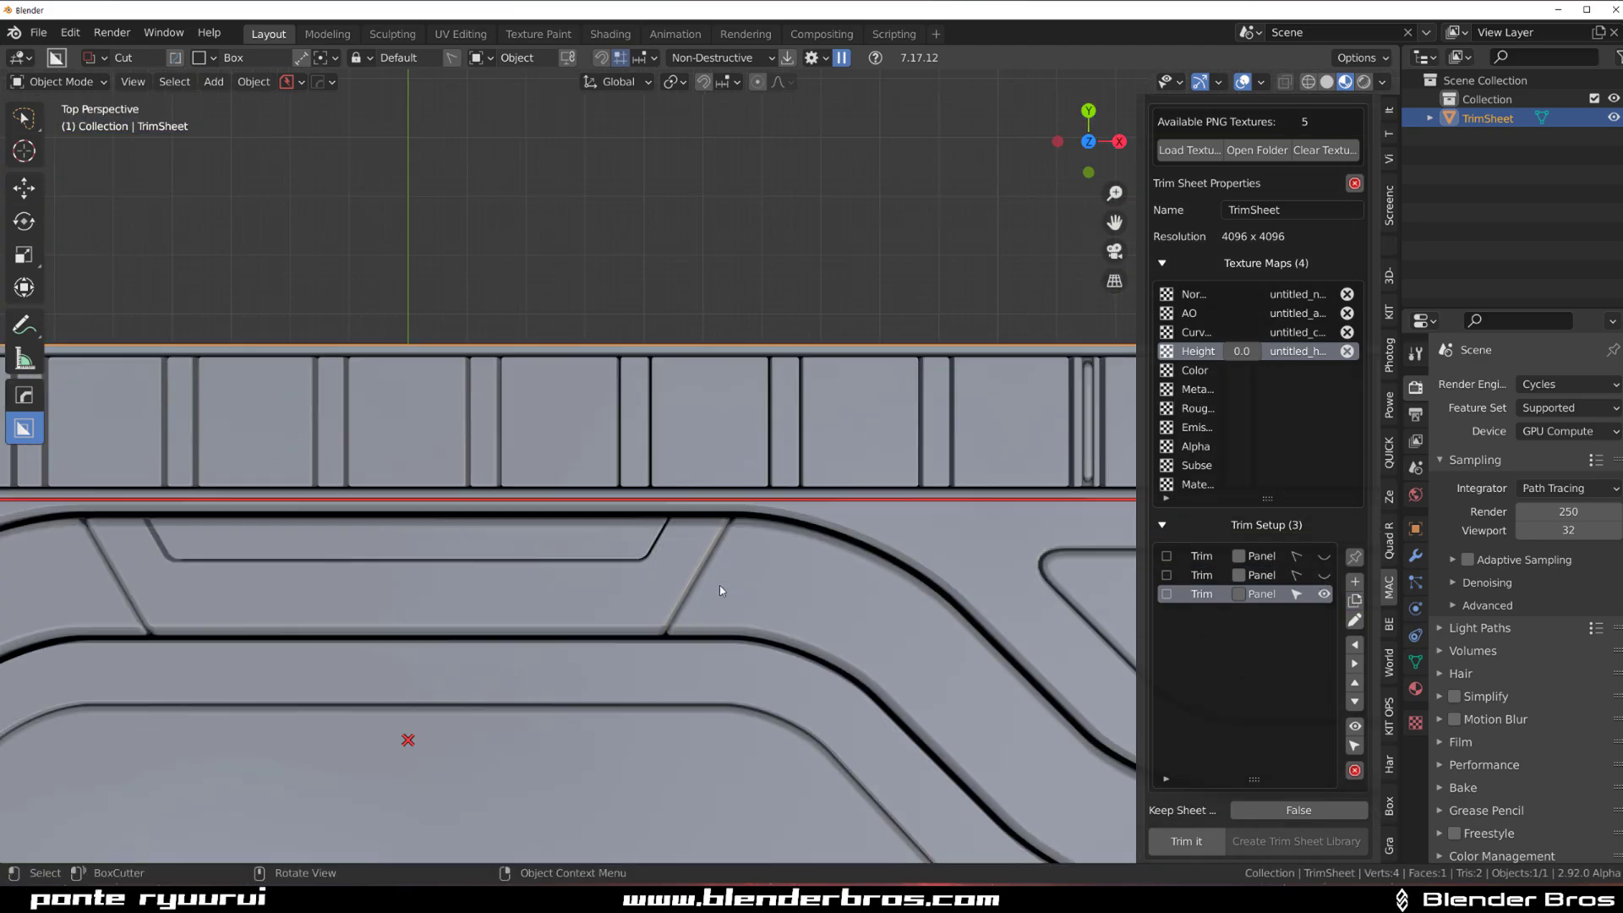
middle_click_drag(719, 586, 910, 102, "shift")
scroll(764, 499, "up", 2)
scroll(764, 499, "down", 5)
left_click_drag(742, 483, 742, 492)
Duplicate the curved band's trim and fit the copy to the recessed groove with the clips beneath it.
left_click(1354, 600)
scroll(695, 466, "down", 3)
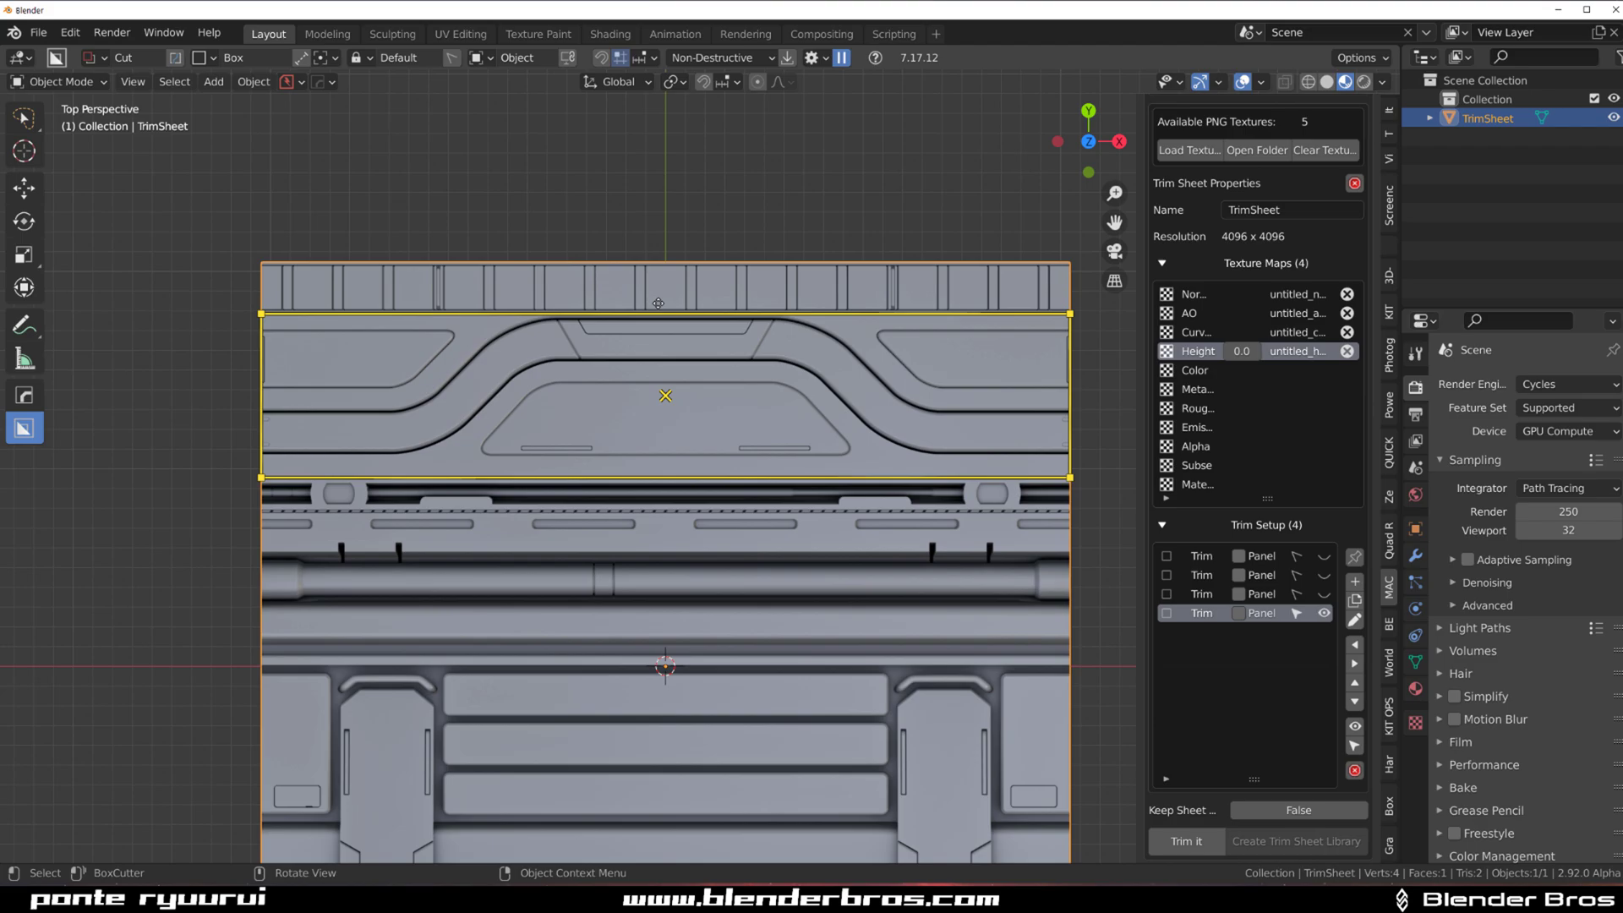
scroll(760, 475, "up", 1)
middle_click_drag(760, 475, 689, 480, "shift")
scroll(729, 477, "up", 1)
left_click(689, 480)
scroll(693, 474, "up", 5)
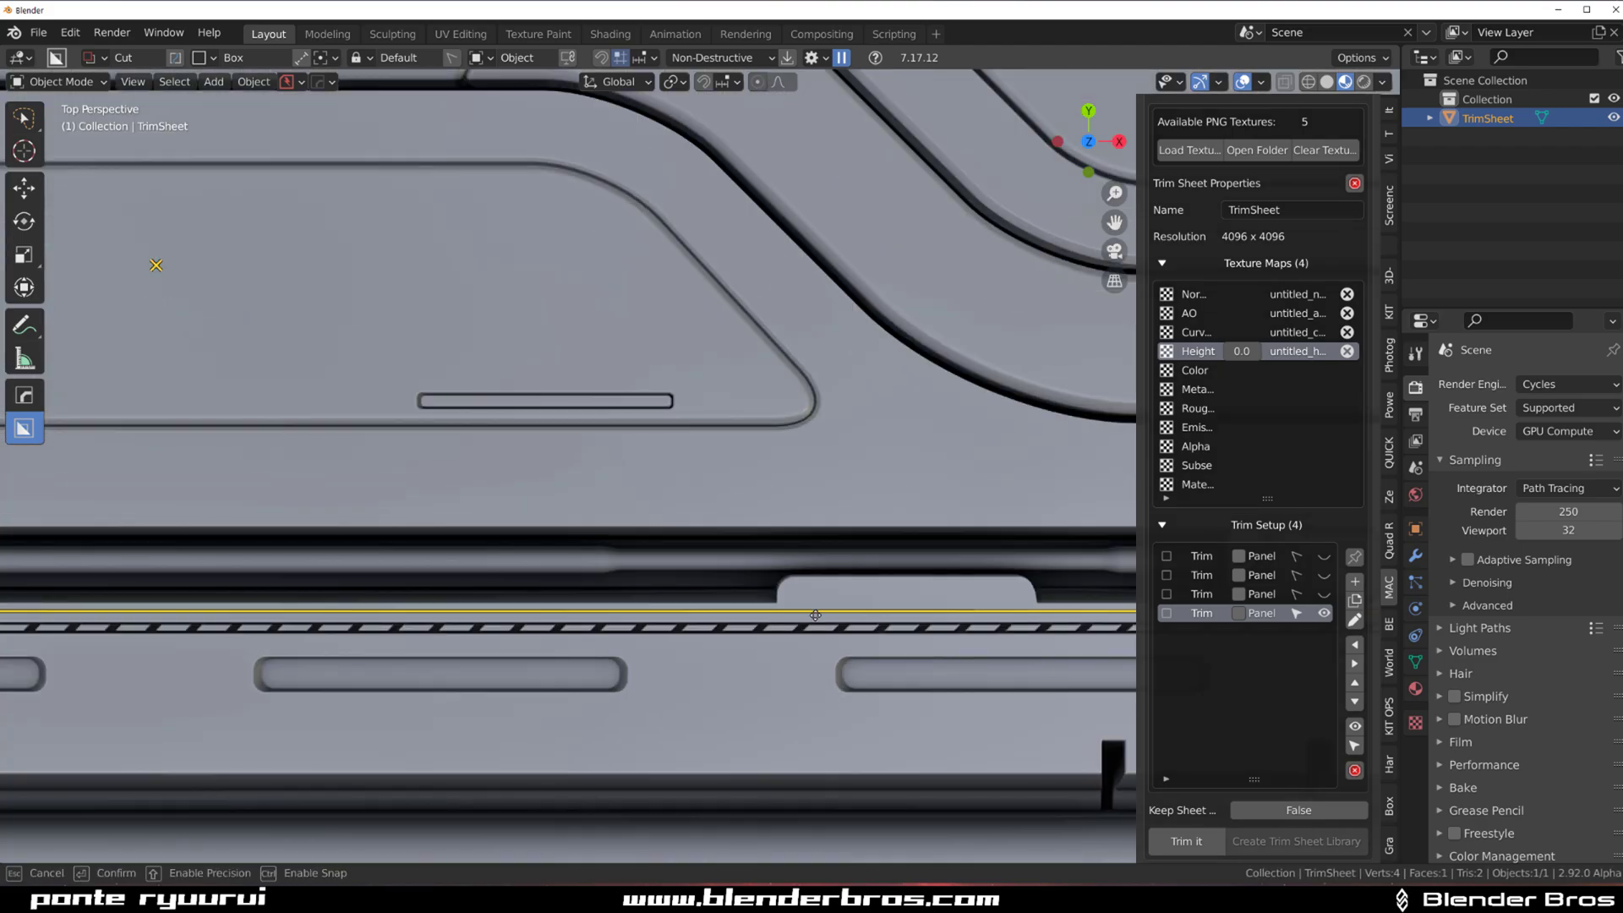
scroll(695, 467, "down", 5)
scroll(677, 464, "up", 5)
left_click_drag(676, 245, 873, 515)
Duplicate the groove trim and narrow the copy to the thin dashed strip under the groove.
left_click(1354, 600)
scroll(702, 466, "down", 5)
scroll(699, 465, "up", 7)
left_click_drag(716, 686, 725, 734)
left_click_drag(730, 534, 735, 673)
left_click_drag(739, 734, 739, 729)
Duplicate the trim, hide the previous one, and fit the copy to the strip with the rounded slots.
left_click(1354, 600)
left_click(1325, 650)
scroll(811, 626, "down", 3)
left_click_drag(791, 615, 792, 679)
left_click_drag(796, 583, 803, 613)
left_click_drag(811, 678, 812, 673)
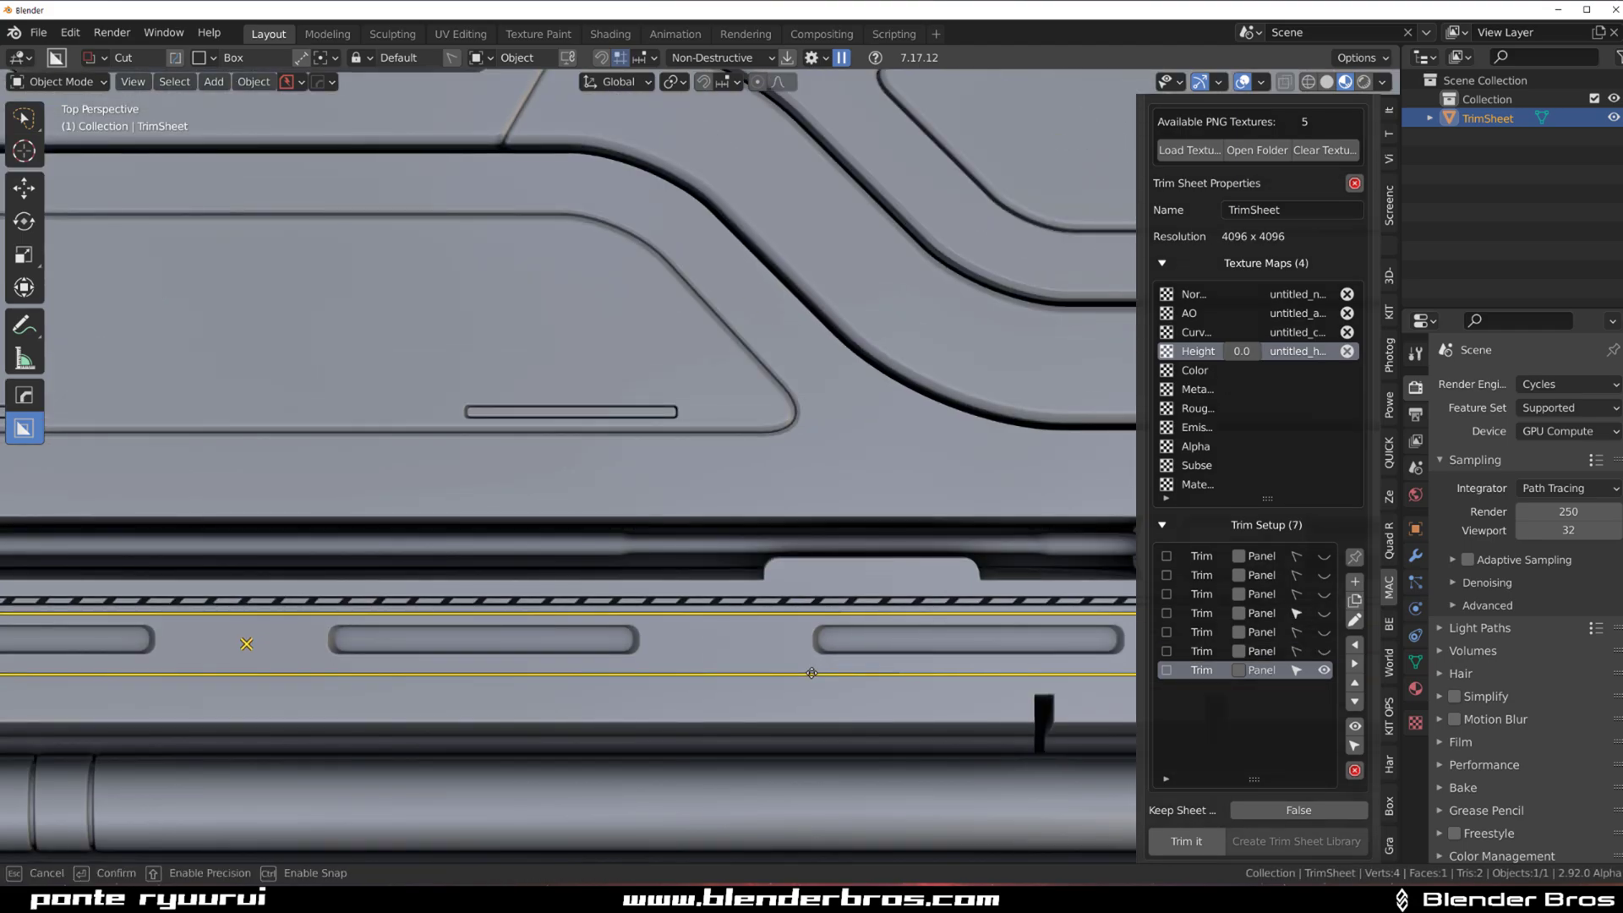
left_click(1077, 660)
Fit further trim copies to the ledge with the black notches and to the pipe section below the slotted strip.
scroll(760, 643, "down", 3)
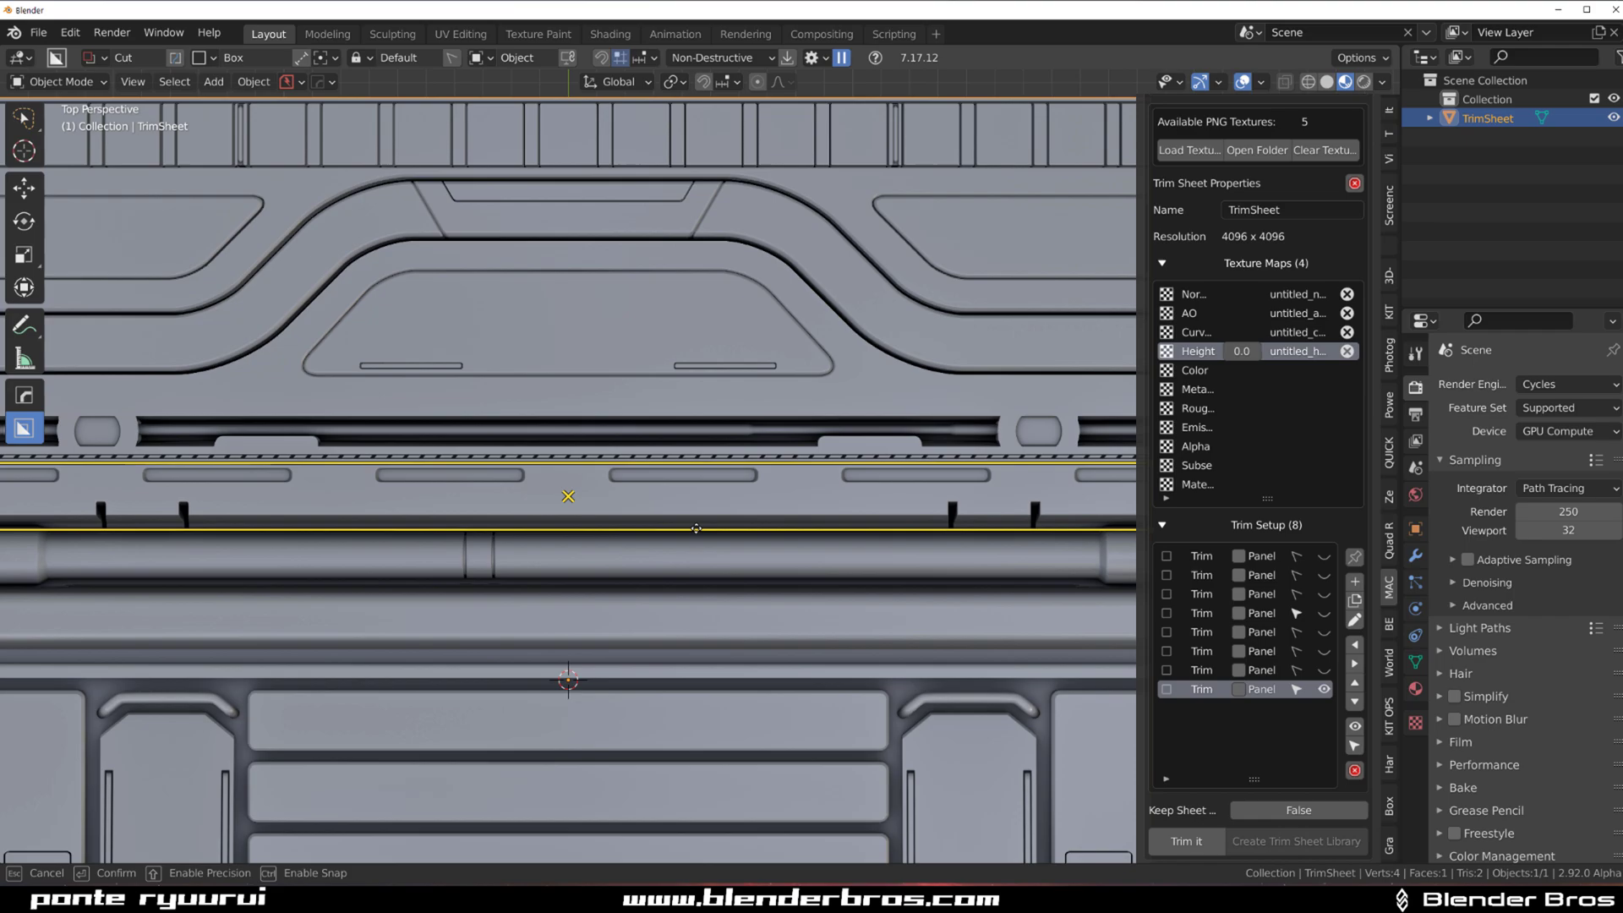
scroll(756, 623, "up", 5)
scroll(756, 623, "down", 4)
left_click(715, 579)
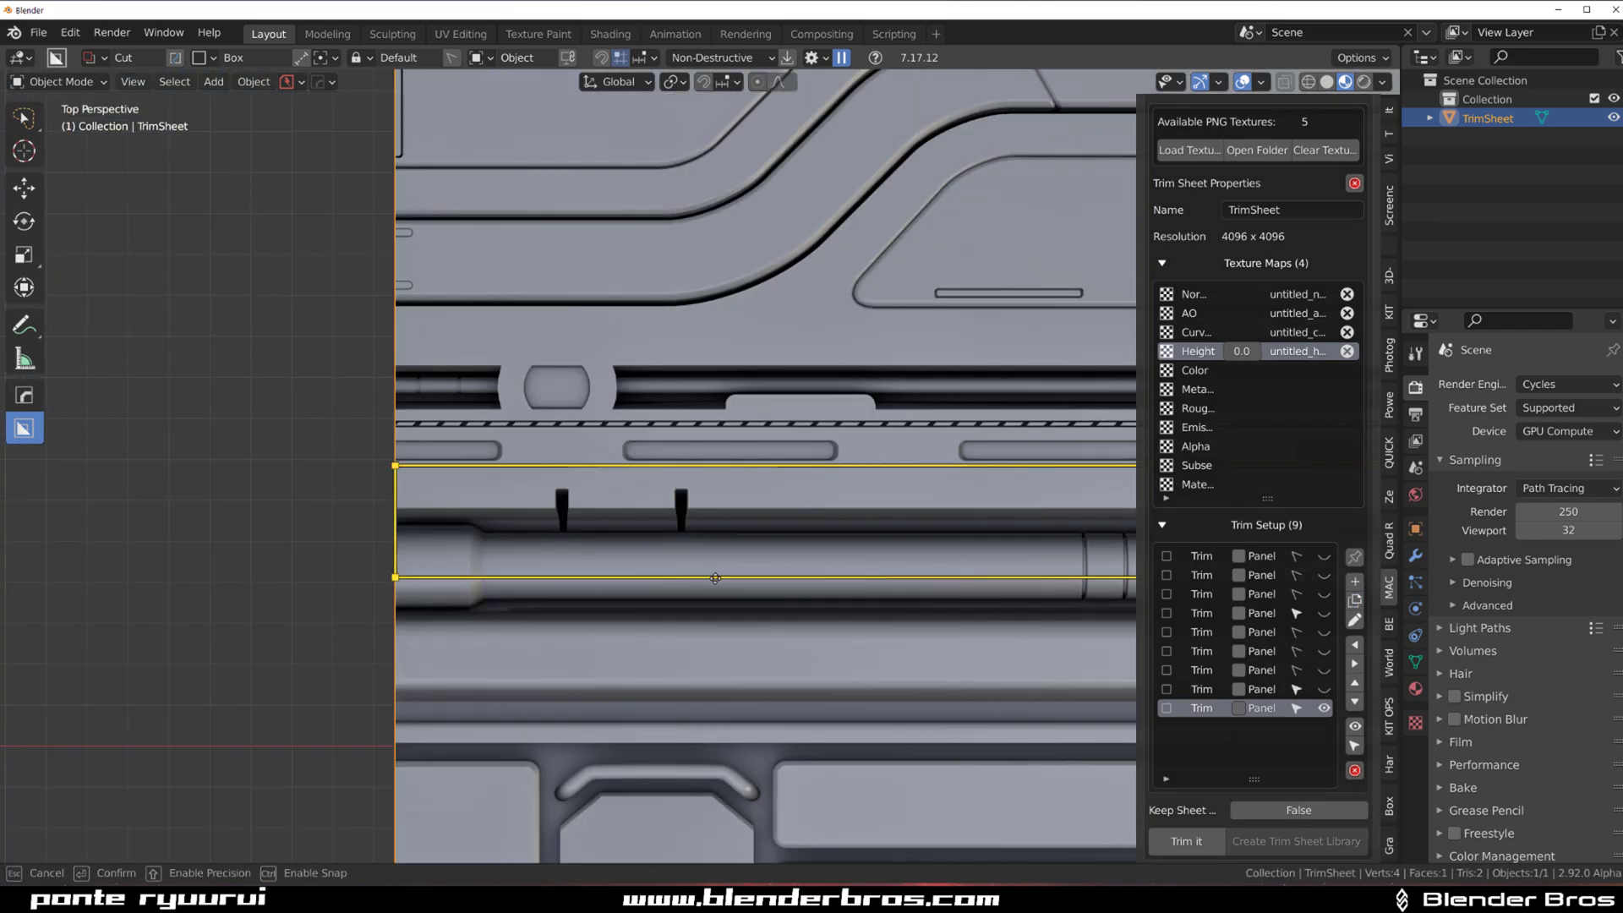
left_click(720, 470)
scroll(720, 470, "down", 3)
scroll(702, 533, "up", 2)
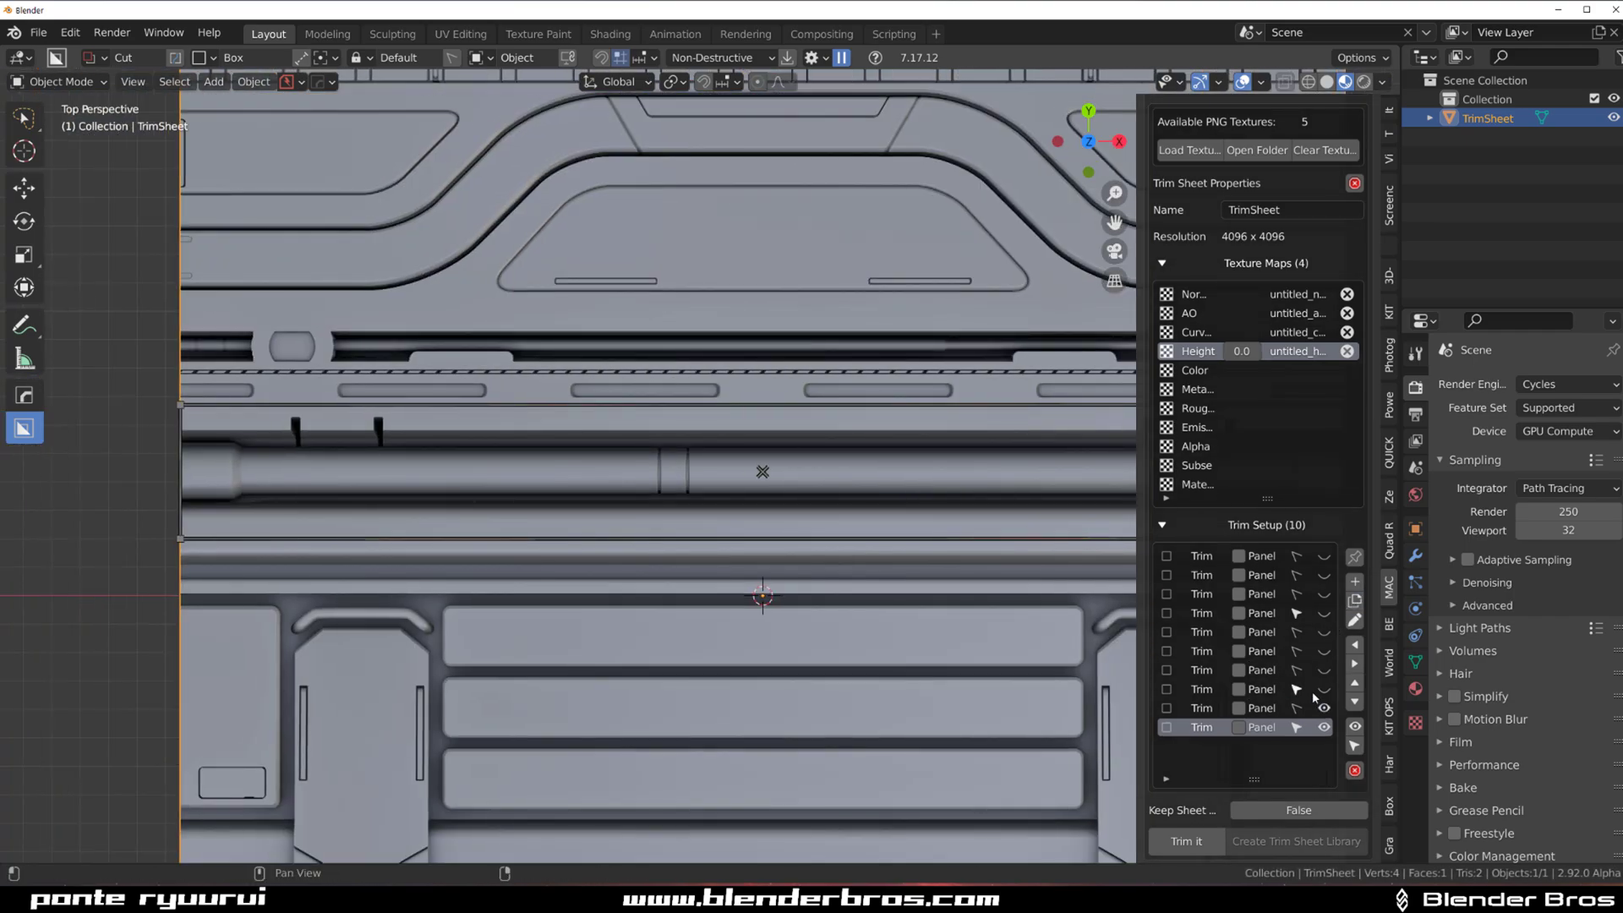
Hide the pipe section's trim and fit a copy to the smooth beam directly below the pipe.
left_click(1324, 708)
left_click(1355, 620)
scroll(794, 518, "up", 9)
left_click(844, 634)
scroll(845, 634, "down", 11)
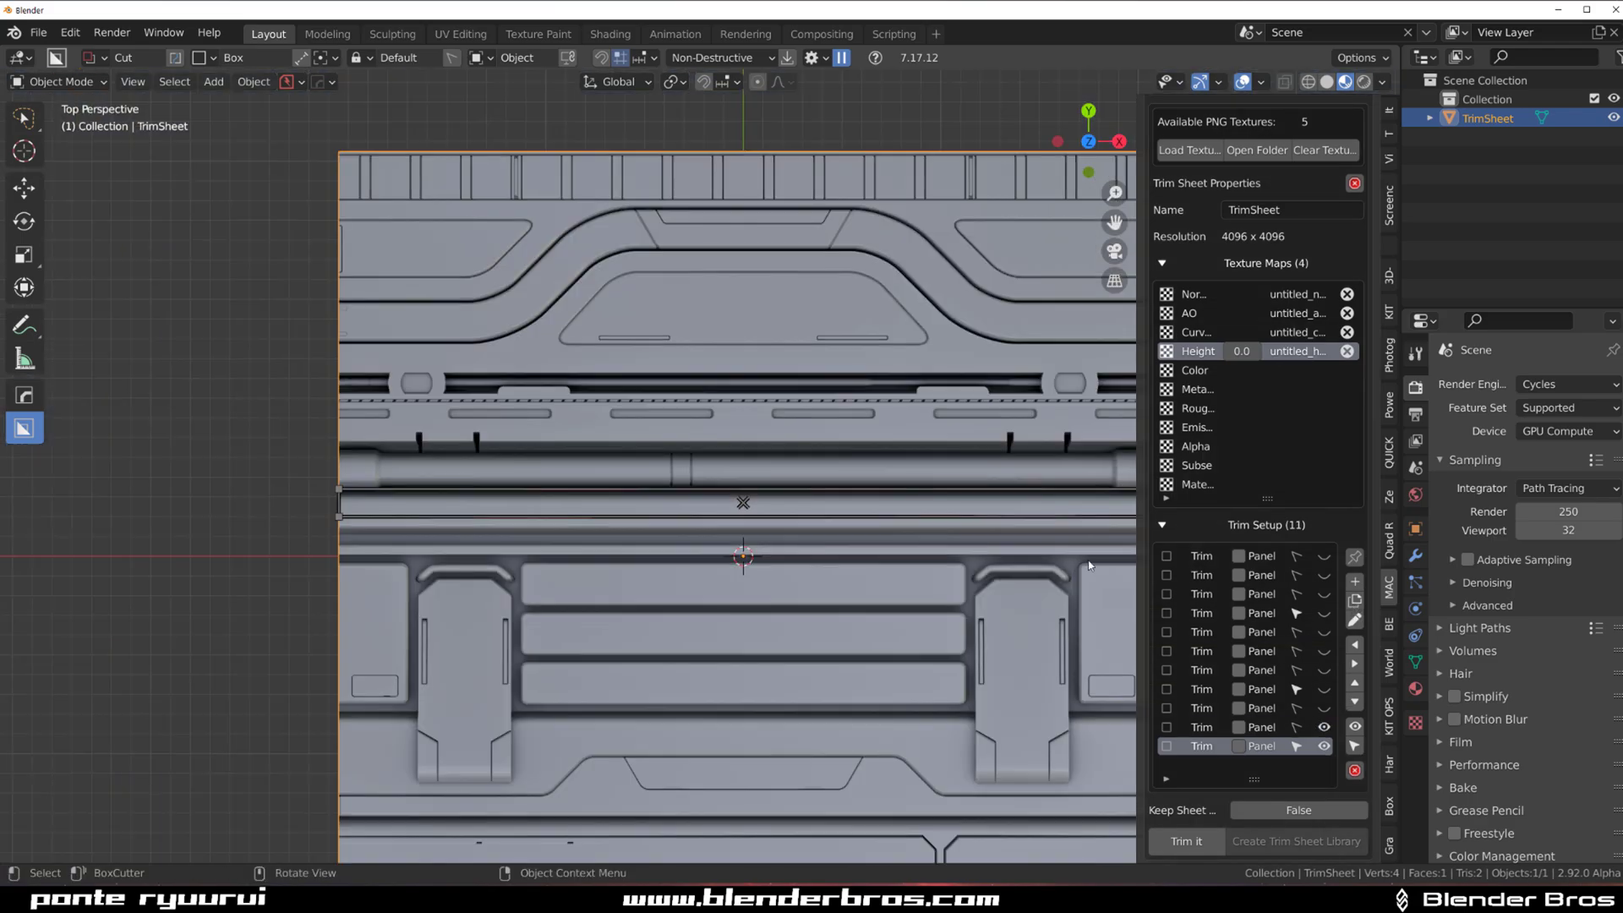
scroll(727, 509, "up", 10)
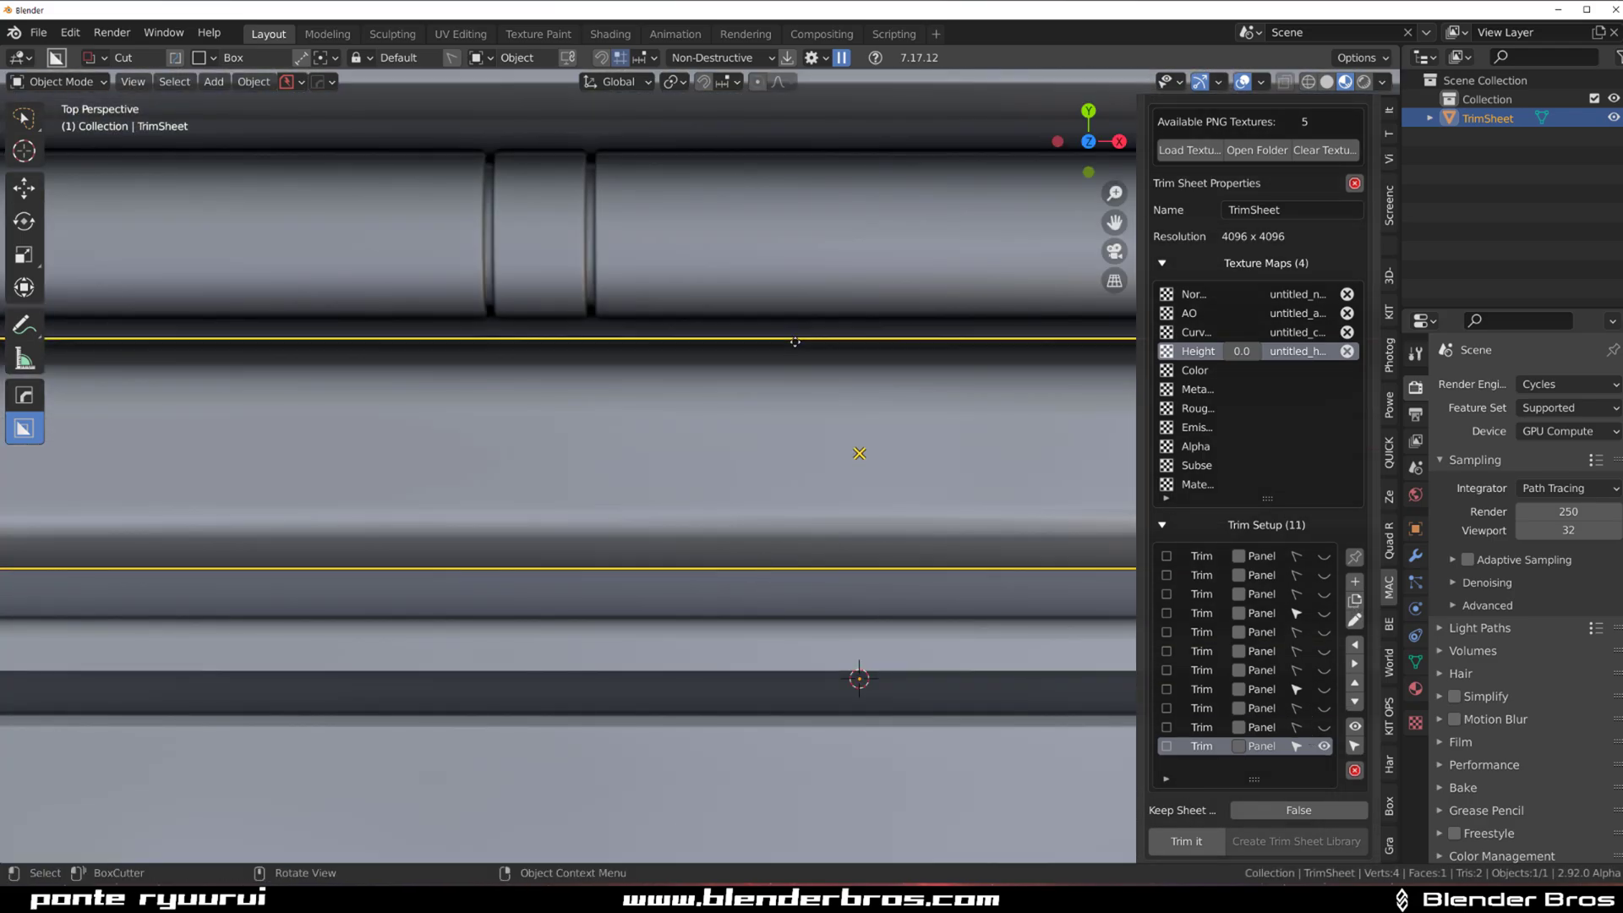
Duplicate the beam trim, hide the previous one, and extend the copy's lower edge over the stepped ledges.
left_click(1355, 600)
left_click(1324, 747)
scroll(803, 495, "down", 7)
left_click_drag(803, 494, 803, 517)
scroll(803, 517, "up", 4)
Duplicate the trim and lower a copy's upper edge to isolate the thin ledge below the beam.
left_click(1355, 600)
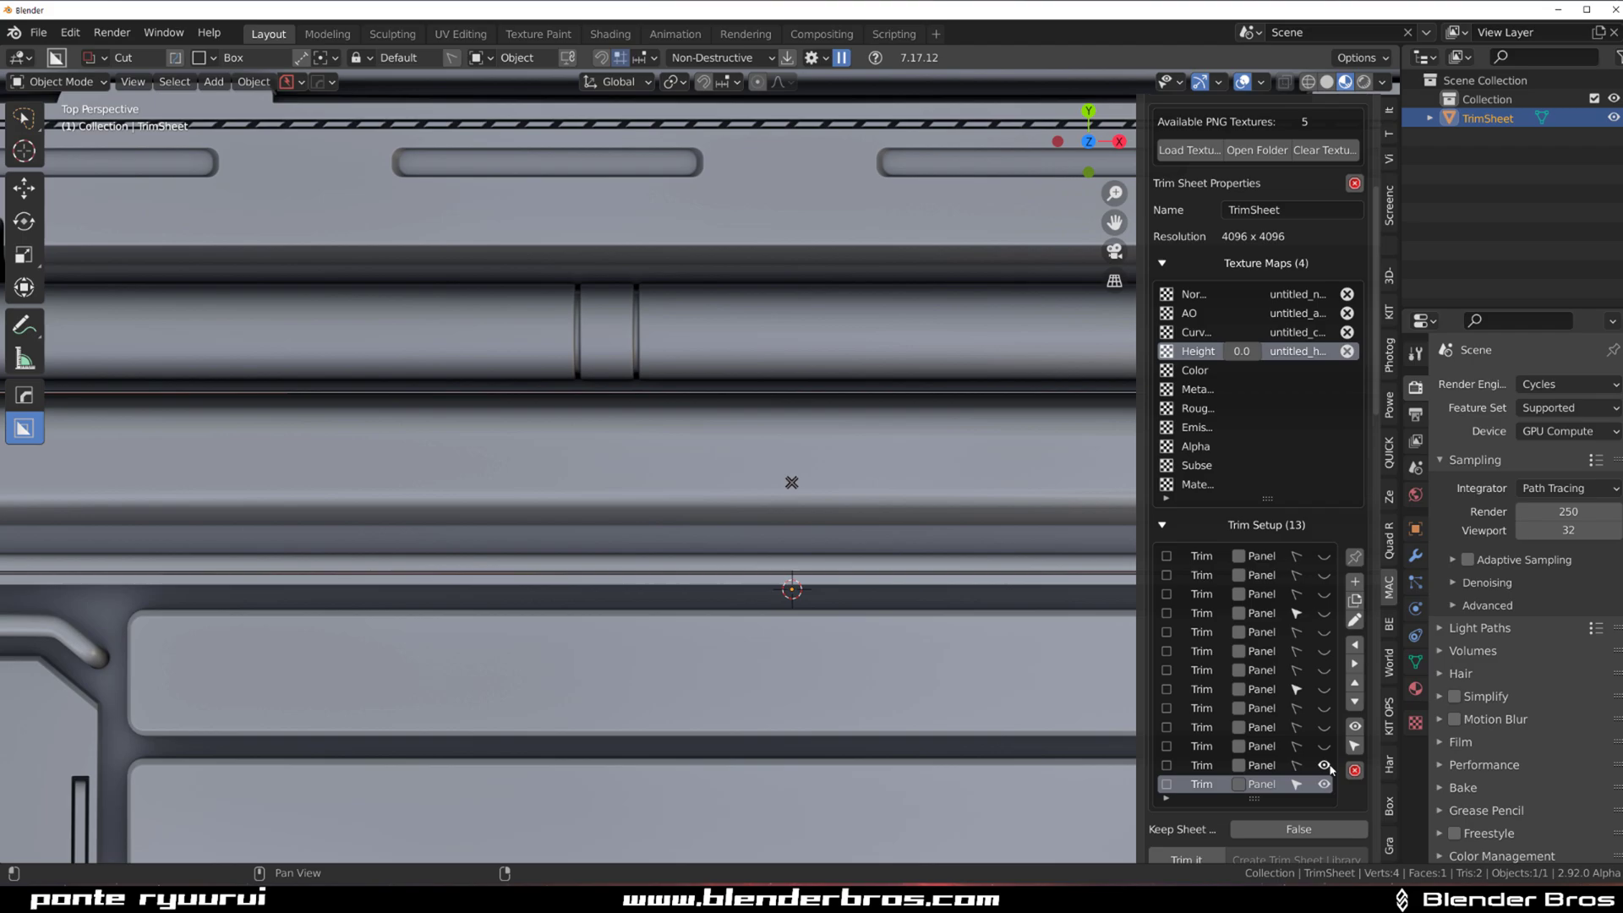
left_click(791, 549)
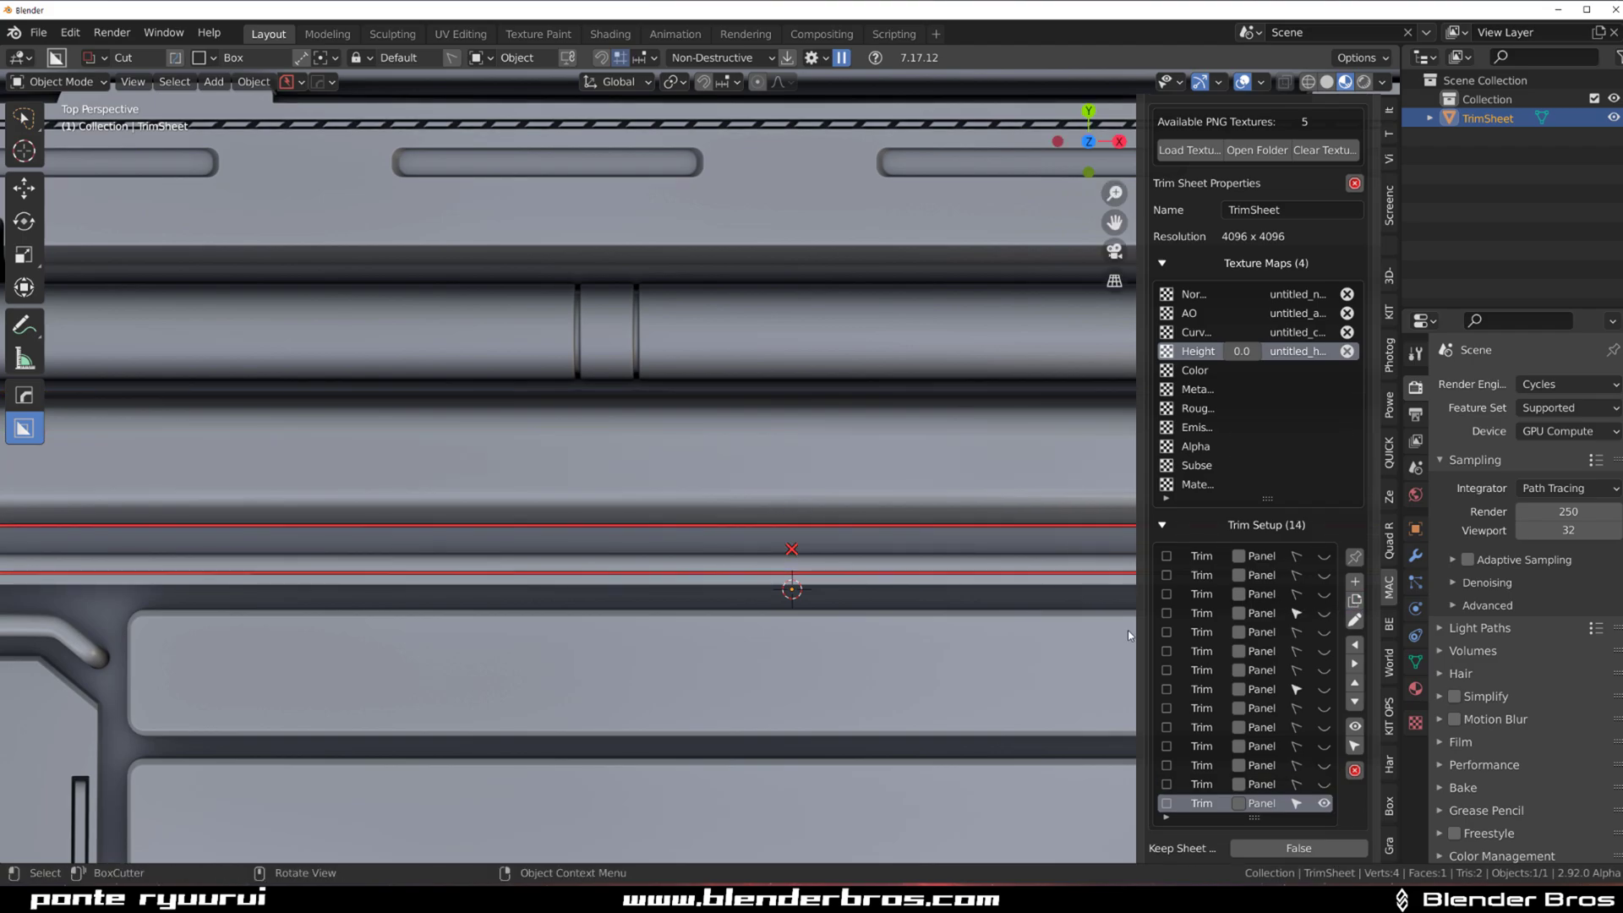
left_click_drag(1036, 525, 1036, 554)
Duplicate the trim, hide the previous one, and fit the copy around the section with the clamps and horizontal slats.
left_click(1354, 600)
scroll(697, 464, "down", 6)
left_click(1325, 804)
middle_click_drag(852, 524, 674, 459, "shift")
scroll(674, 459, "up", 1)
left_click_drag(674, 443, 673, 696)
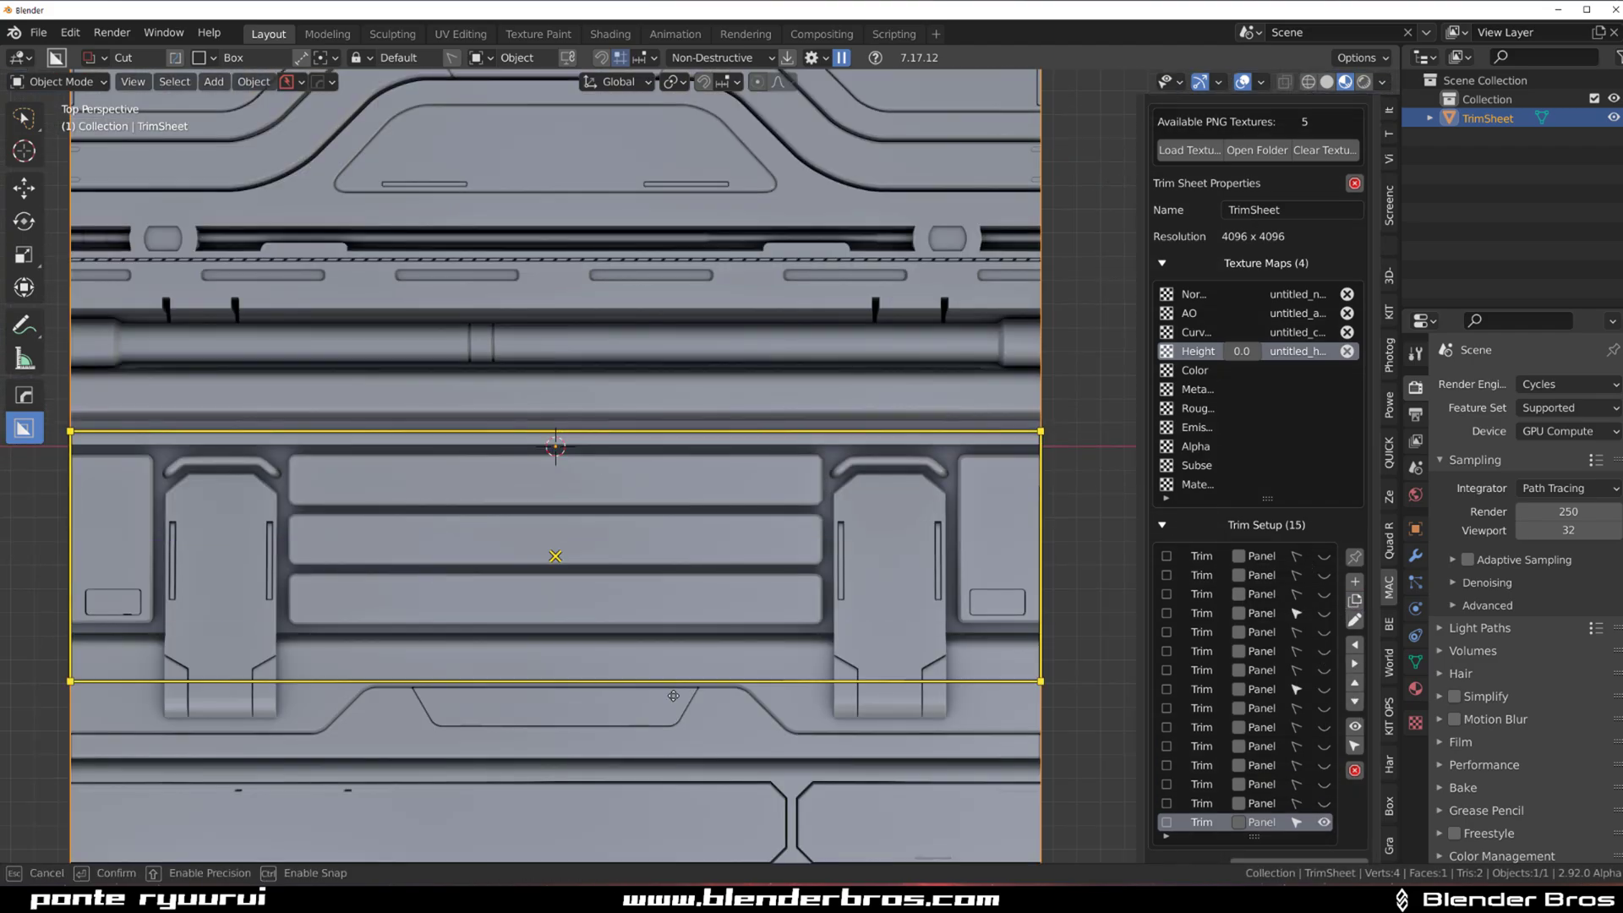
left_click(673, 695)
scroll(697, 464, "up", 6)
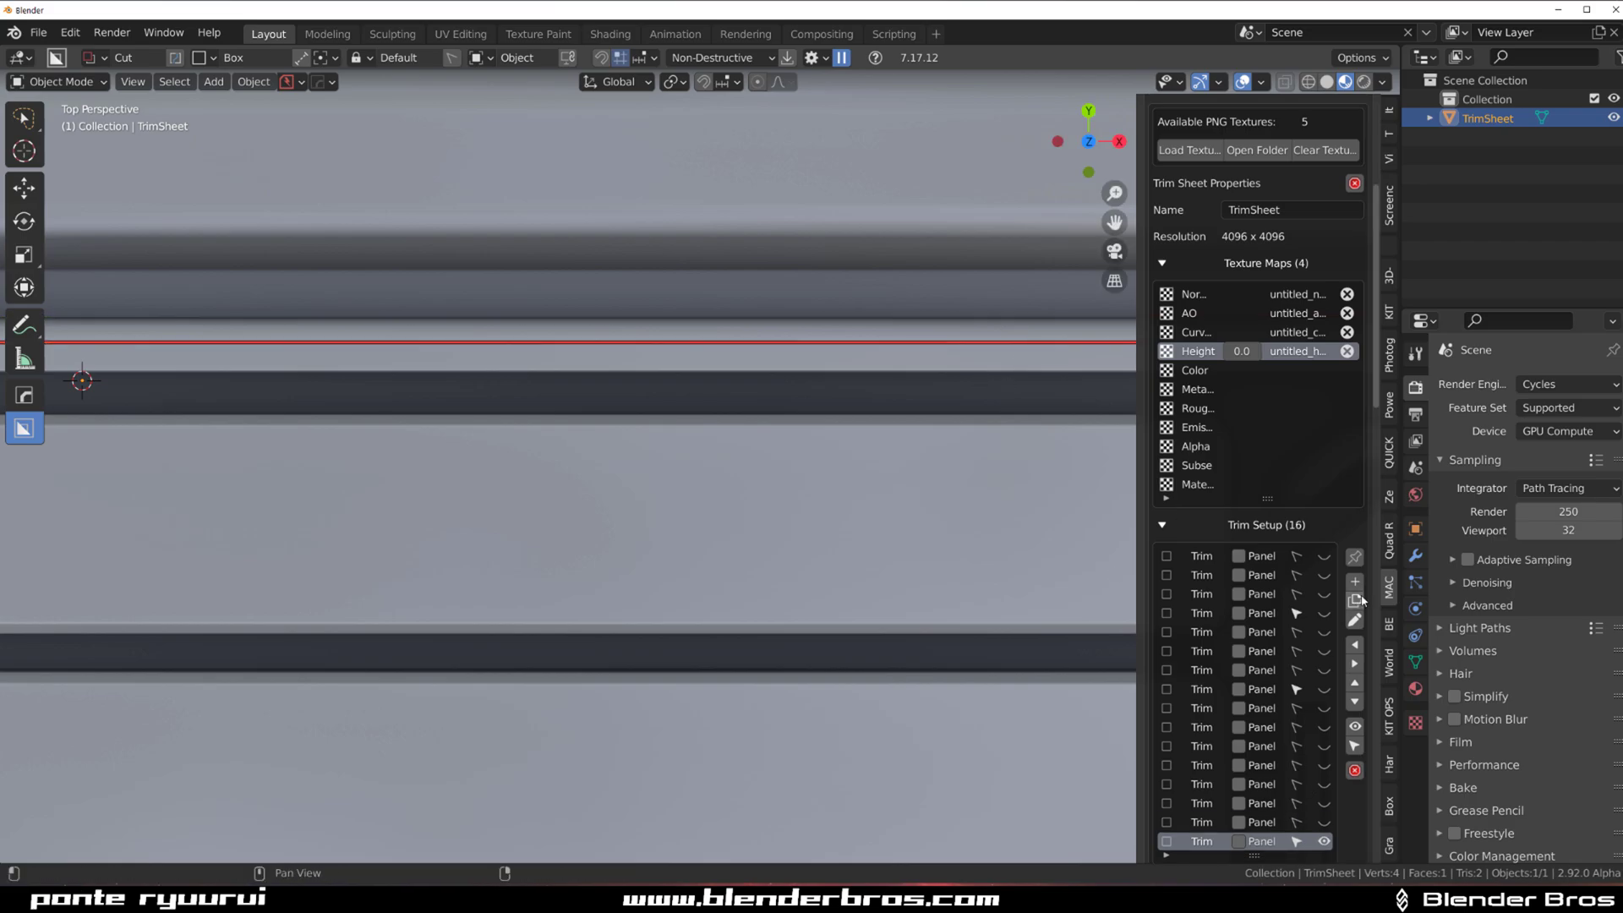
Duplicate the clamp section's trim, hide the previous one, and fit the copy's edges to the trapezoid panel band below the slats.
left_click(1356, 600)
scroll(781, 521, "down", 6)
left_click(1325, 841)
middle_click_drag(760, 327, 727, 442, "shift")
left_click_drag(740, 356, 741, 276)
middle_click_drag(704, 332, 767, 496, "shift")
scroll(768, 495, "down", 2)
middle_click_drag(756, 558, 743, 308, "shift")
scroll(786, 531, "up", 8)
Duplicate the trim, hide the previous one, and fit the copy's upper and lower edges to the long chamfered panel row.
left_click(1356, 600)
scroll(1326, 733, "down", 5)
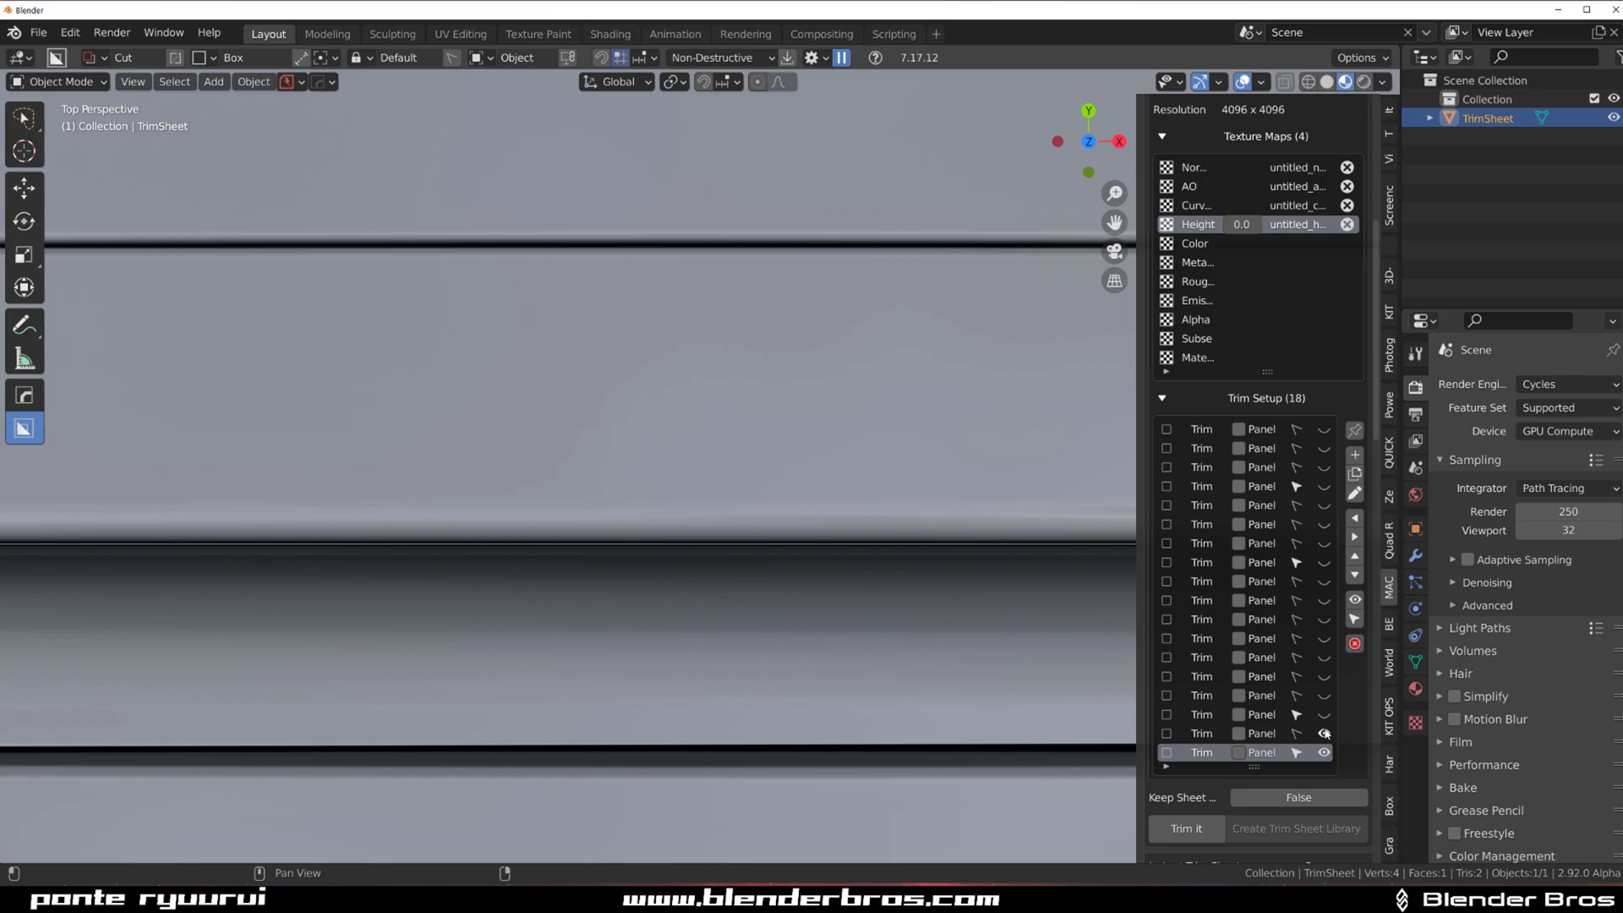
left_click(1325, 733)
scroll(760, 474, "down", 12)
left_click_drag(755, 472, 755, 595)
scroll(760, 549, "down", 2)
left_click_drag(794, 199, 744, 467)
scroll(732, 478, "up", 10)
middle_click_drag(734, 478, 761, 280, "shift")
left_click_drag(765, 278, 765, 260)
scroll(755, 736, "up", 3)
middle_click_drag(755, 735, 719, 474, "shift")
left_click_drag(723, 488, 723, 485)
Duplicate the trim, hide the previous one, and narrow the copy to the bevel strip beneath the chamfered panels.
left_click(1355, 474)
left_click(1324, 753)
scroll(710, 467, "down", 6)
left_click_drag(734, 191, 718, 406)
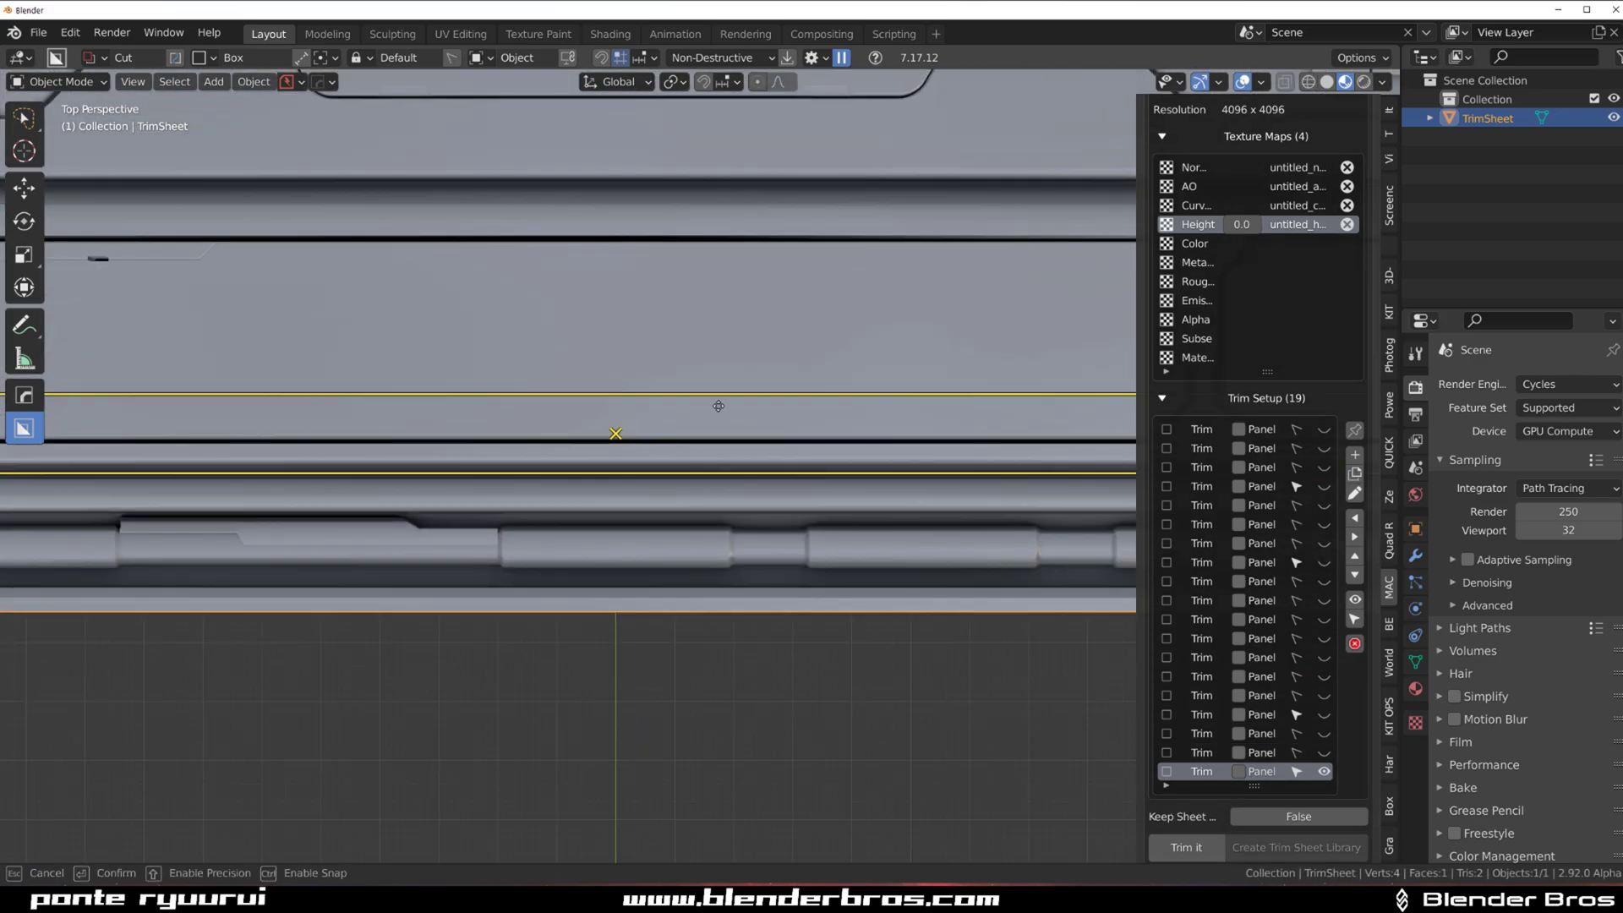
left_click(718, 405)
scroll(736, 398, "up", 4)
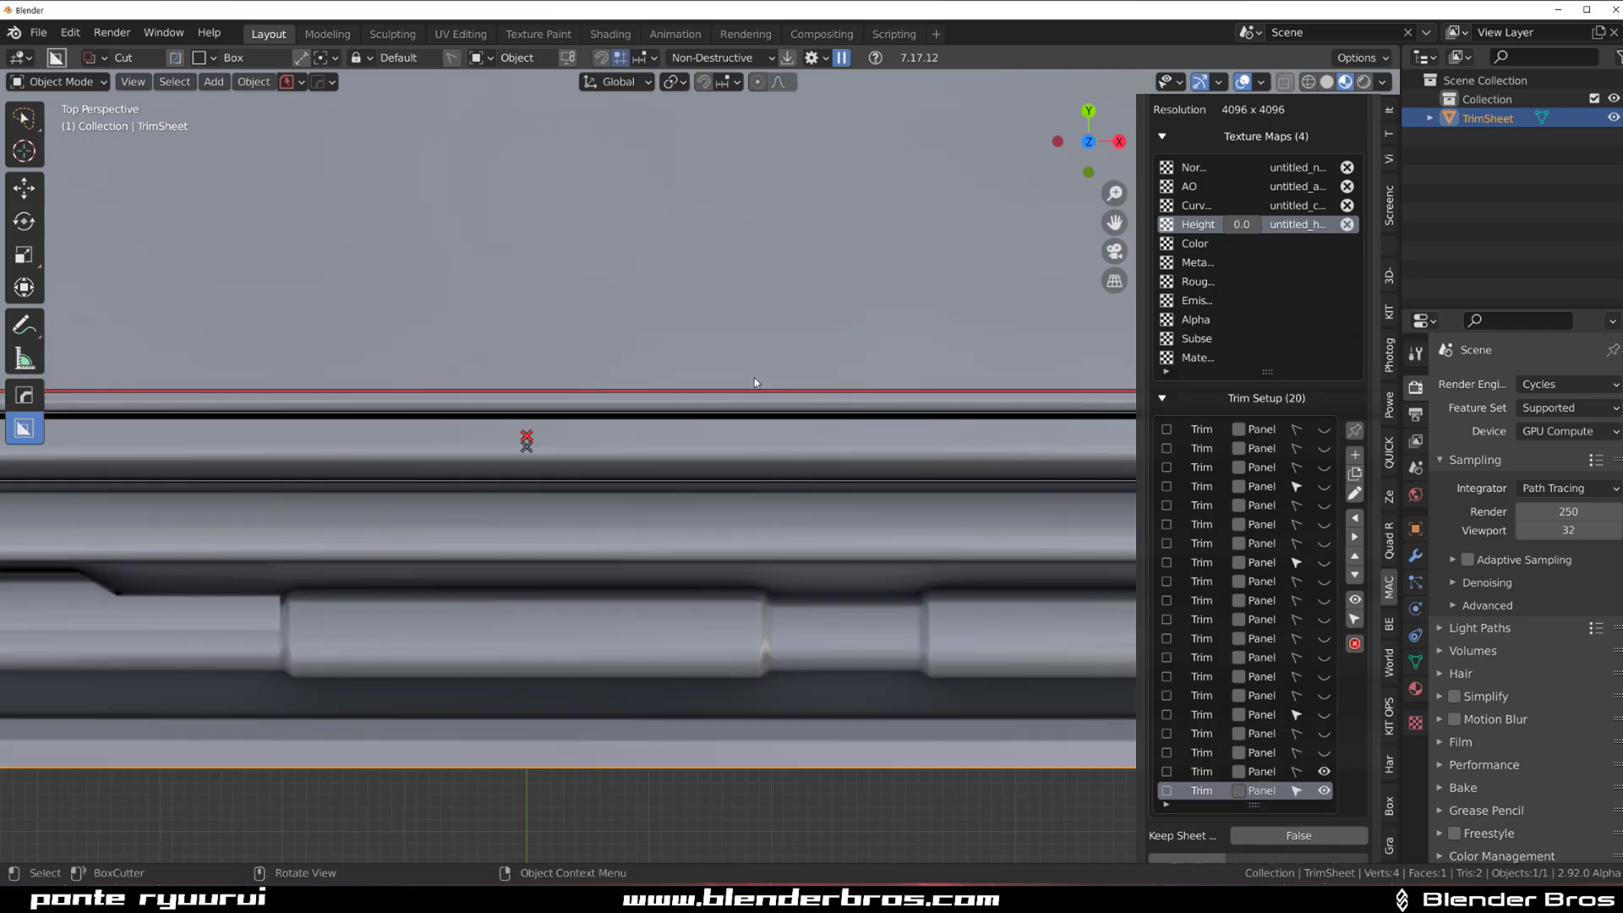
Stretch the newest trim copy over the chamfered panel row and refine its upper and lower edges.
scroll(752, 387, "down", 5)
left_click_drag(688, 431, 736, 257)
left_click_drag(761, 472, 768, 451)
scroll(766, 450, "up", 9)
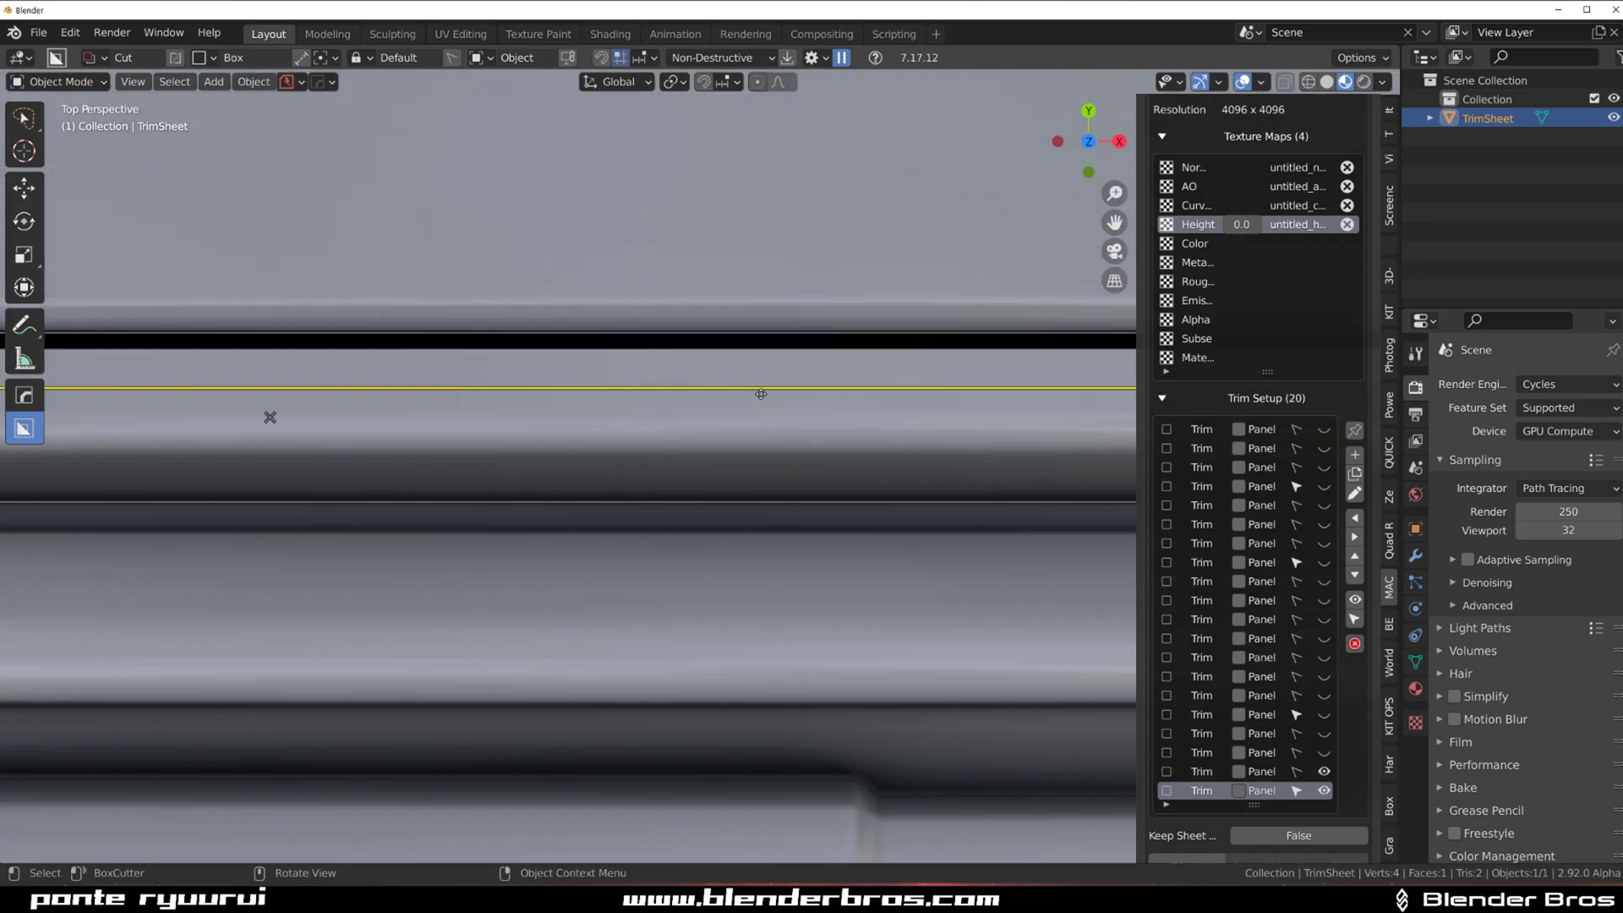
scroll(759, 412, "down", 6)
left_click_drag(760, 394, 754, 470)
scroll(750, 366, "up", 4)
scroll(754, 470, "down", 8)
Duplicate the panel row's trim, hide the two previous trims, and extend the copy's lower edge over the strips beneath.
left_click(1355, 473)
scroll(698, 470, "down", 5)
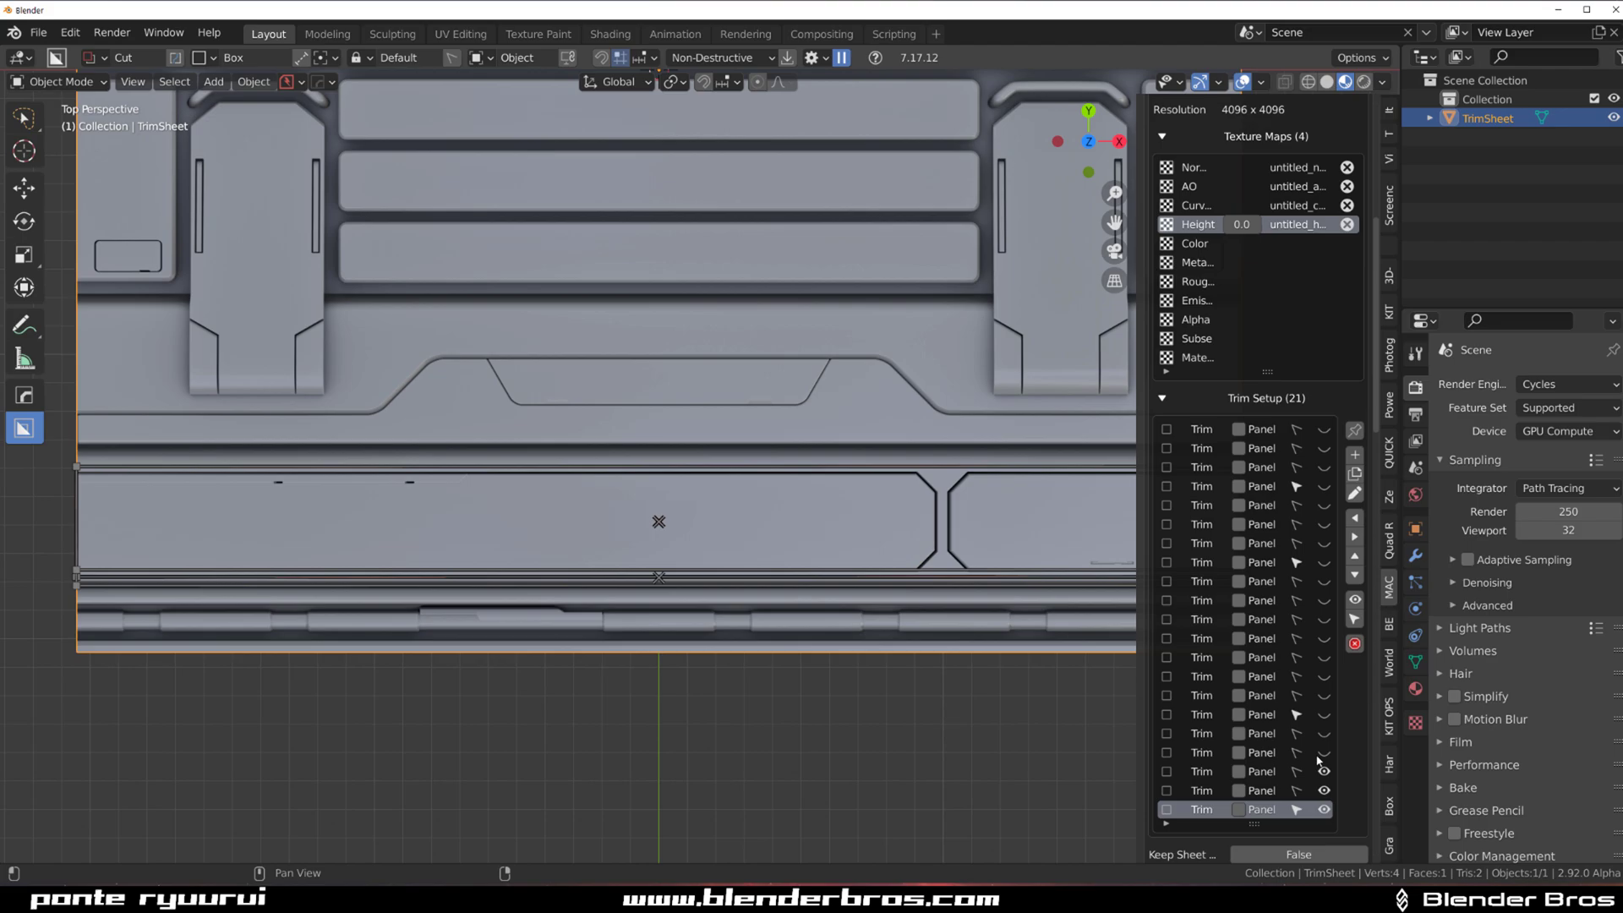
left_click_drag(1324, 770, 1323, 790)
scroll(808, 638, "up", 4)
left_click_drag(649, 500, 596, 547)
Duplicate the trim and fit the copies to the bevelled strips between the chamfered panels and the hinge rod.
left_click(1355, 473)
left_click(1323, 809)
left_click_drag(896, 267, 913, 504)
left_click(1355, 474)
left_click(1324, 828)
left_click(1356, 478)
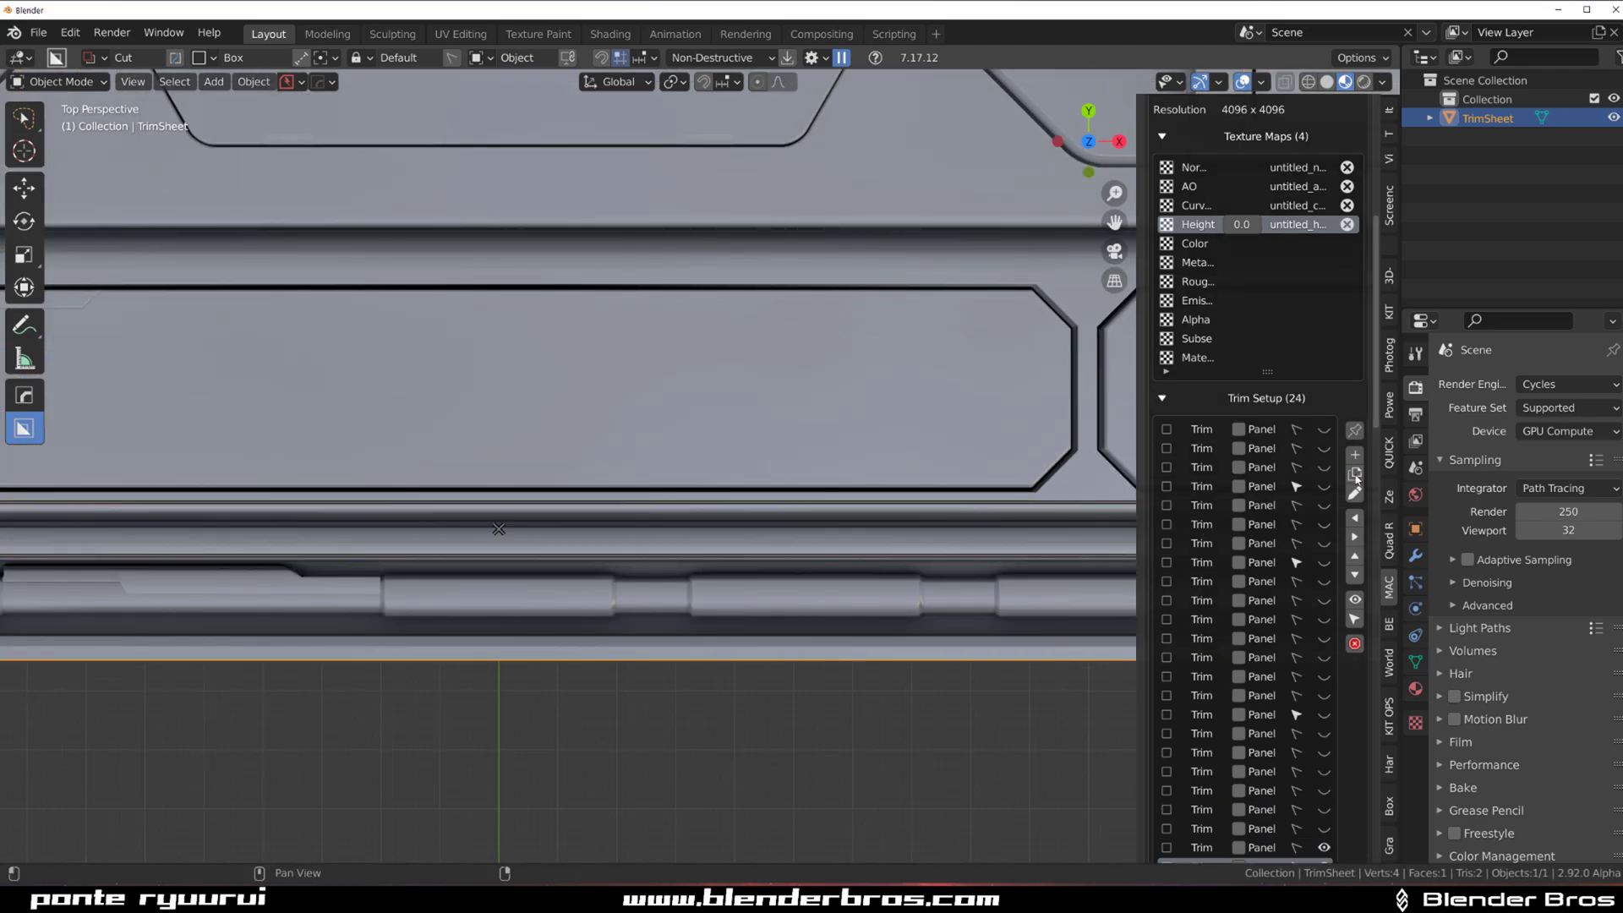
scroll(1015, 773, "up", 3)
left_click_drag(764, 387, 764, 399)
Duplicate the trim, hide the two previous ones, and extend the copy down over the hinge rod to the sheet's bottom rim.
left_click(1355, 473)
scroll(1345, 541, "down", 3)
left_click_drag(1324, 746, 1327, 766)
left_click_drag(932, 397, 932, 558)
Duplicate the trim, hide the previous one, and lower the copy's upper edge to the smooth strip above the hinge rod.
left_click(1355, 372)
left_click(1324, 783)
left_click_drag(934, 299, 934, 337)
scroll(697, 465, "up", 5)
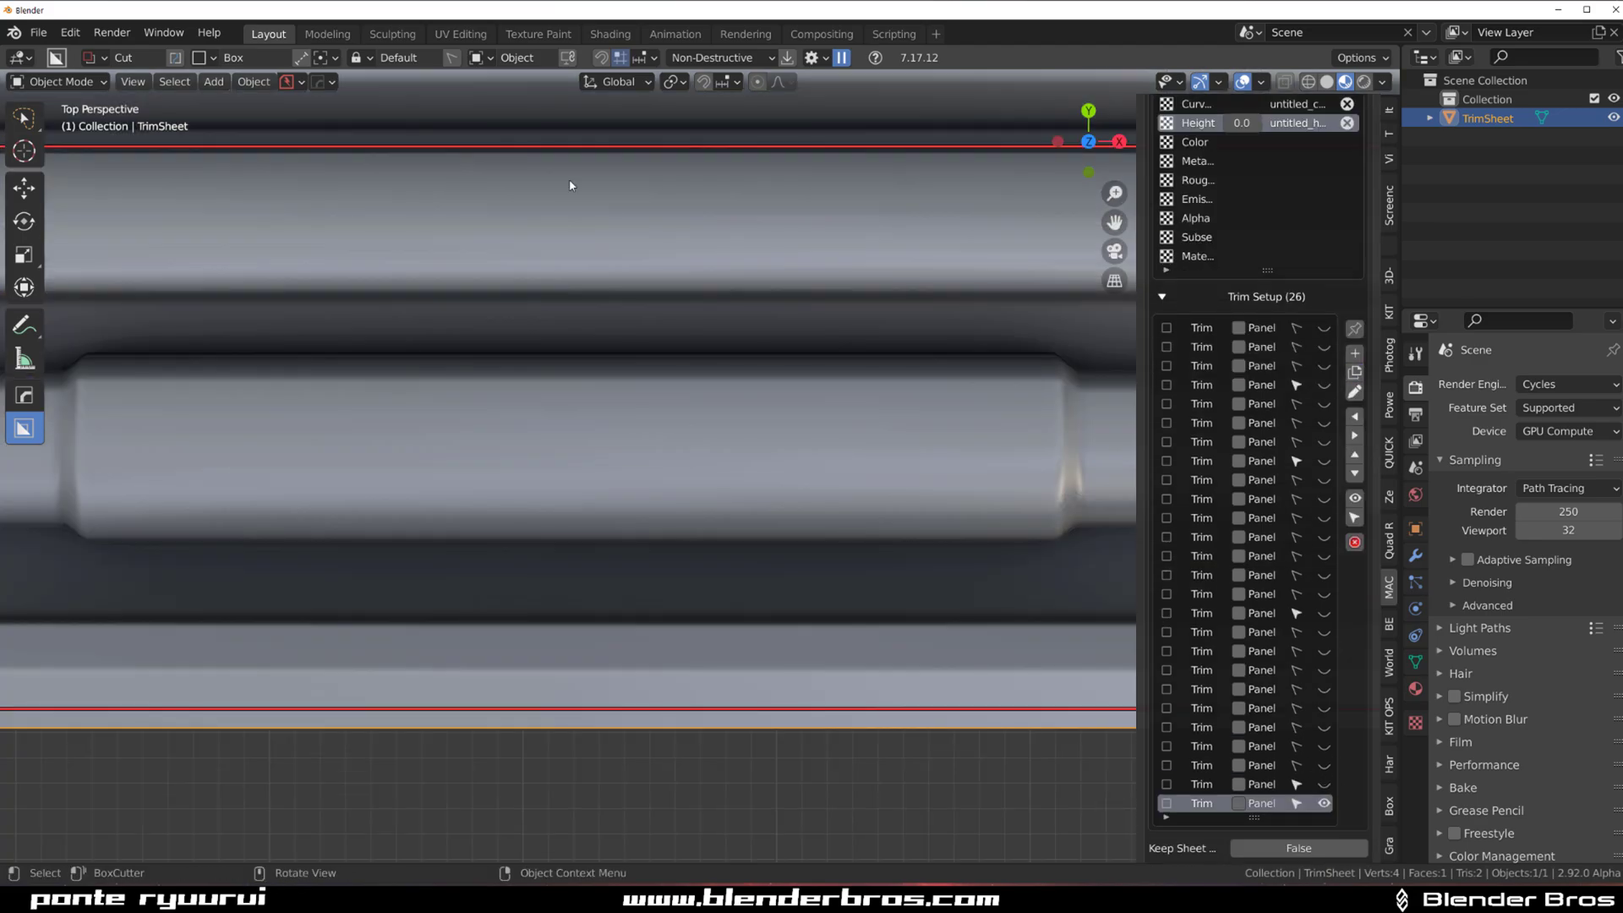
left_click_drag(578, 147, 578, 153)
Duplicate the hinge rod's trim and narrow the copies down to the thin rim along the sheet's bottom edge.
left_click(1354, 372)
left_click(1324, 803)
scroll(896, 473, "down", 6)
left_click_drag(862, 362, 871, 516)
left_click(1355, 372)
left_click(1325, 823)
scroll(851, 526, "up", 6)
left_click_drag(866, 615, 866, 617)
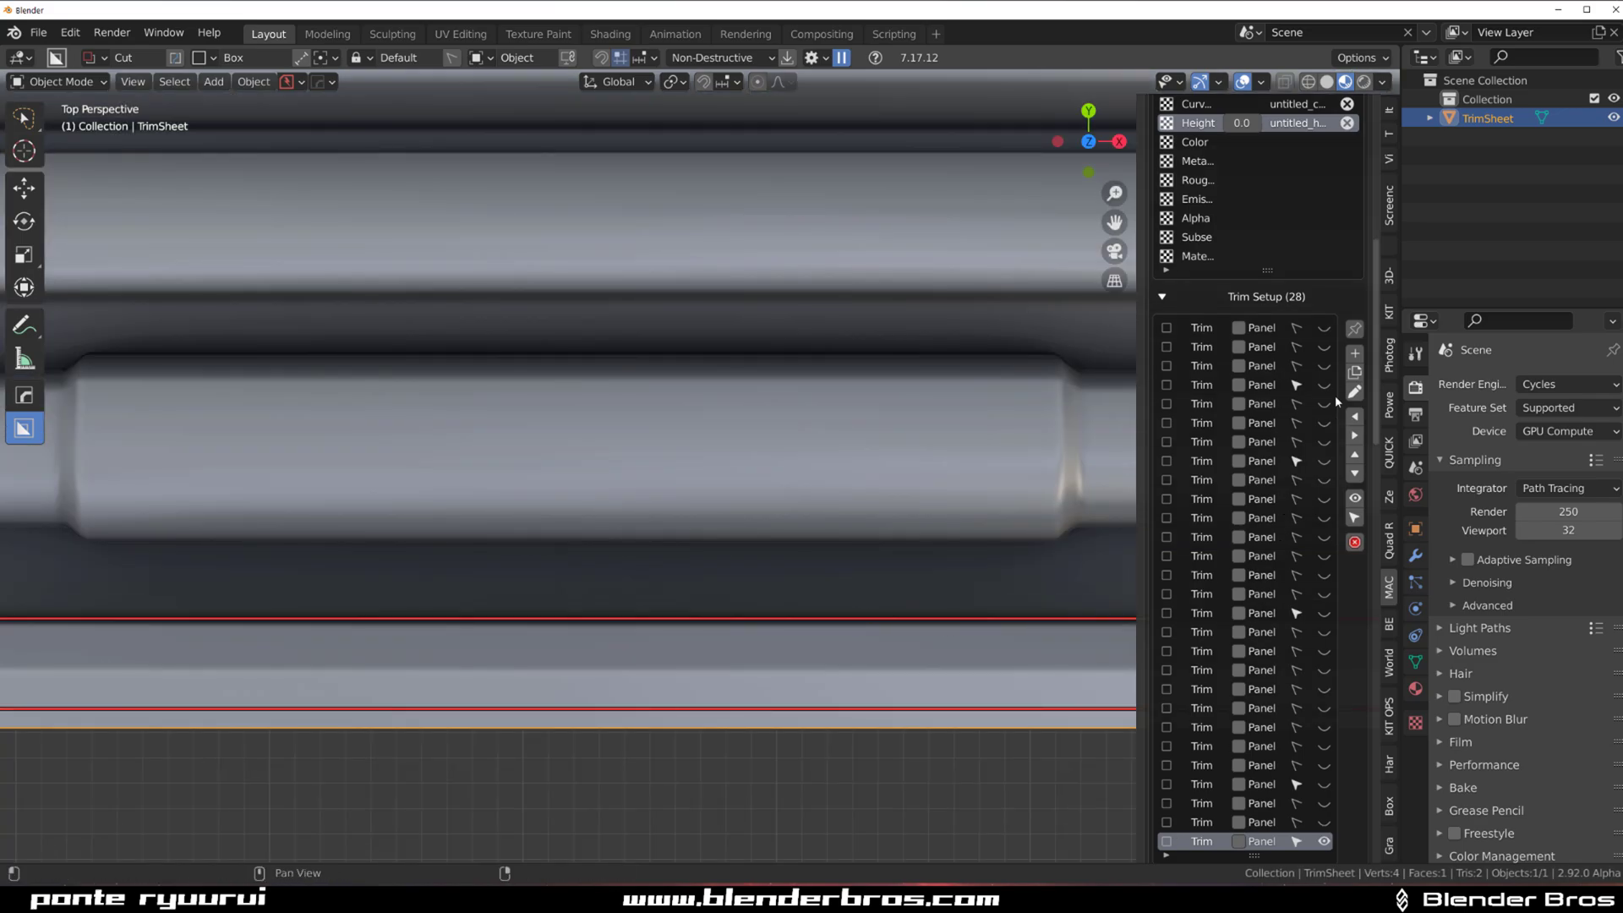
Duplicate the trim, hide the previous one, and roughly resize the copy over the slatted panel block between the two clamps.
left_click(1355, 372)
scroll(703, 453, "down", 12)
middle_click_drag(974, 427, 975, 630, "shift")
scroll(1319, 726, "down", 3)
left_click(1325, 740)
scroll(645, 536, "up", 1)
left_click_drag(558, 728, 549, 220)
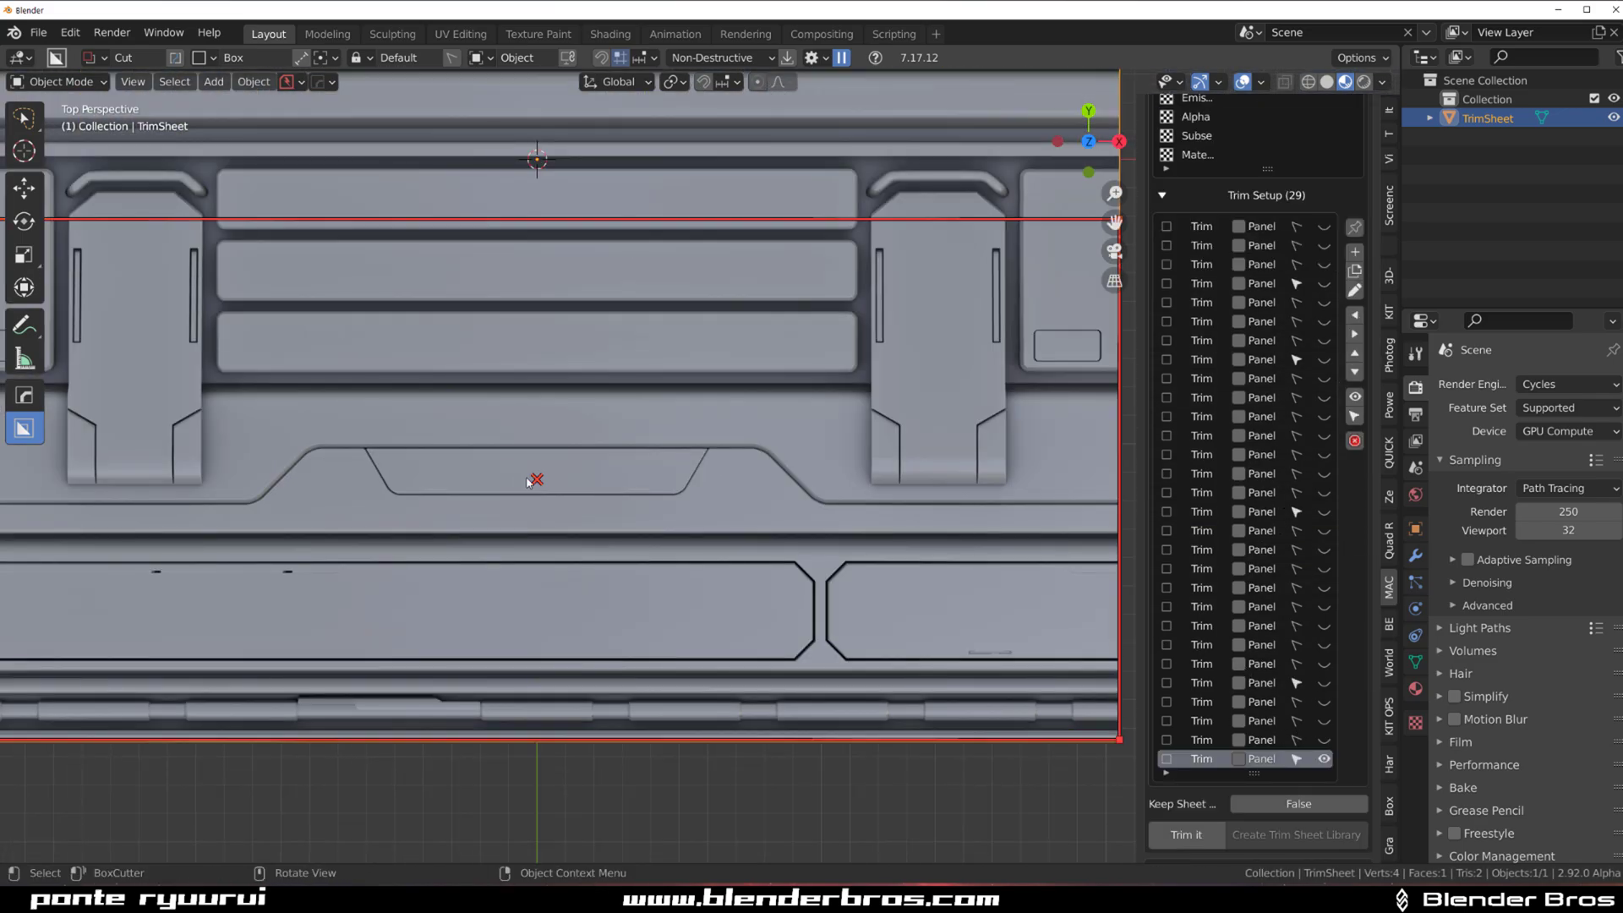
left_click_drag(535, 480, 535, 376)
scroll(699, 465, "down", 2)
left_click_drag(990, 397, 803, 394)
scroll(564, 485, "up", 6)
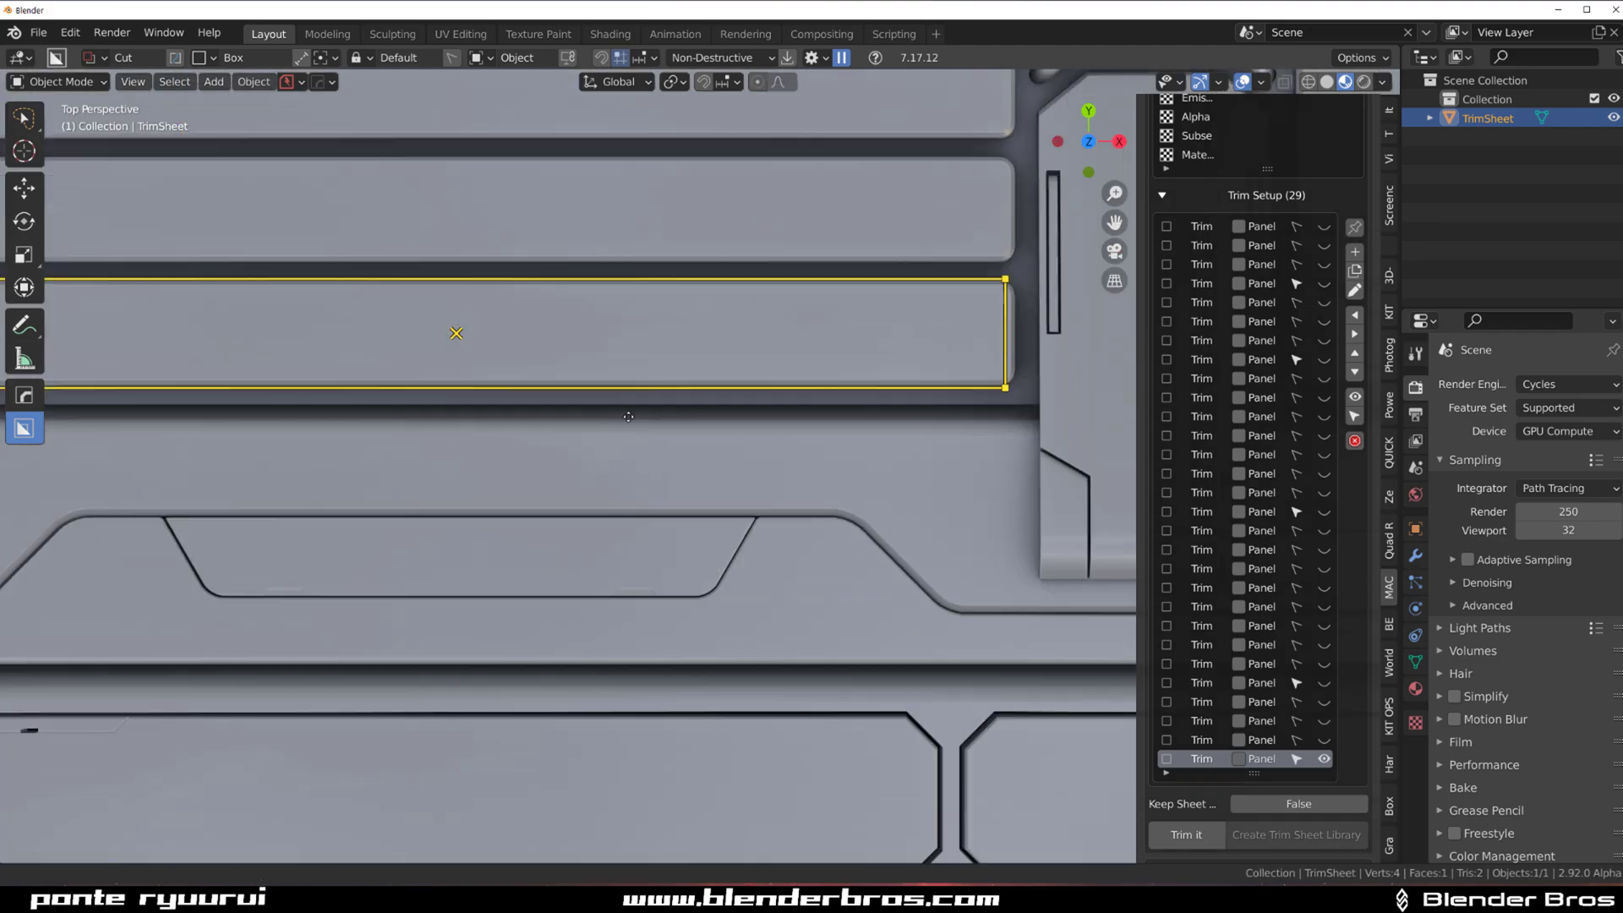
Fit the copy's side and upper edges to the outline around all three horizontal slats.
scroll(564, 484, "down", 2)
middle_click_drag(564, 485, 182, 487, "shift")
left_click_drag(772, 461, 793, 461)
middle_click_drag(506, 427, 681, 496, "shift")
left_click_drag(676, 470, 676, 220)
left_click_drag(969, 408, 971, 408)
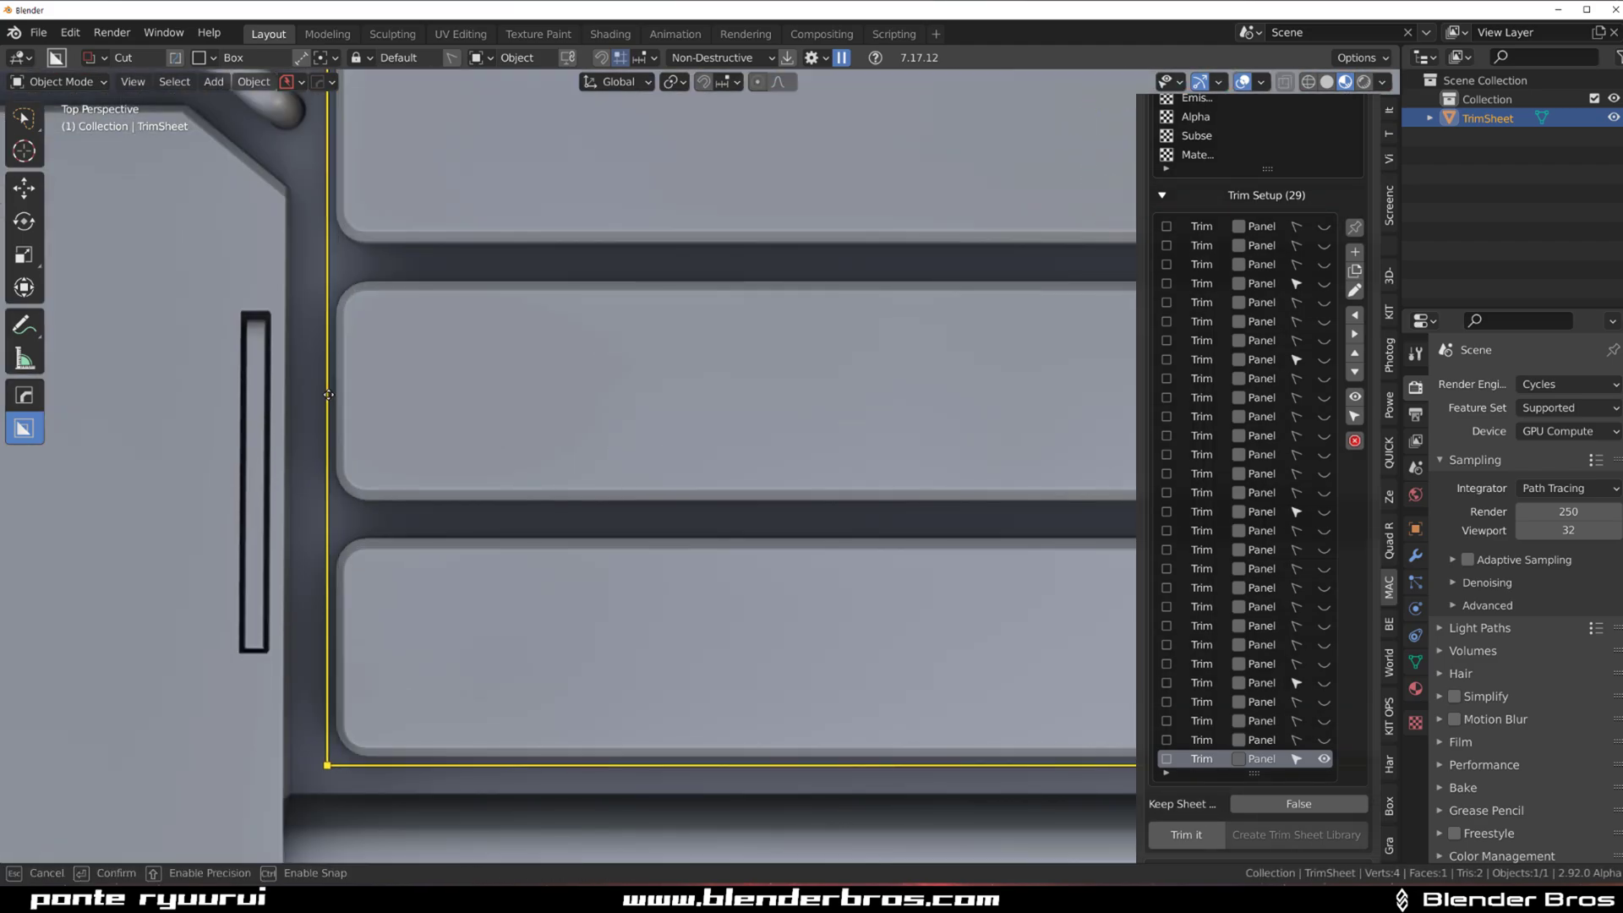
left_click_drag(328, 395, 329, 394)
scroll(325, 440, "down", 6)
Duplicate the slatted block's trim and enable the Panel option for every full-width strip trim listed before it.
left_click(1355, 271)
left_click_drag(1238, 740, 1239, 227)
scroll(848, 565, "down", 3)
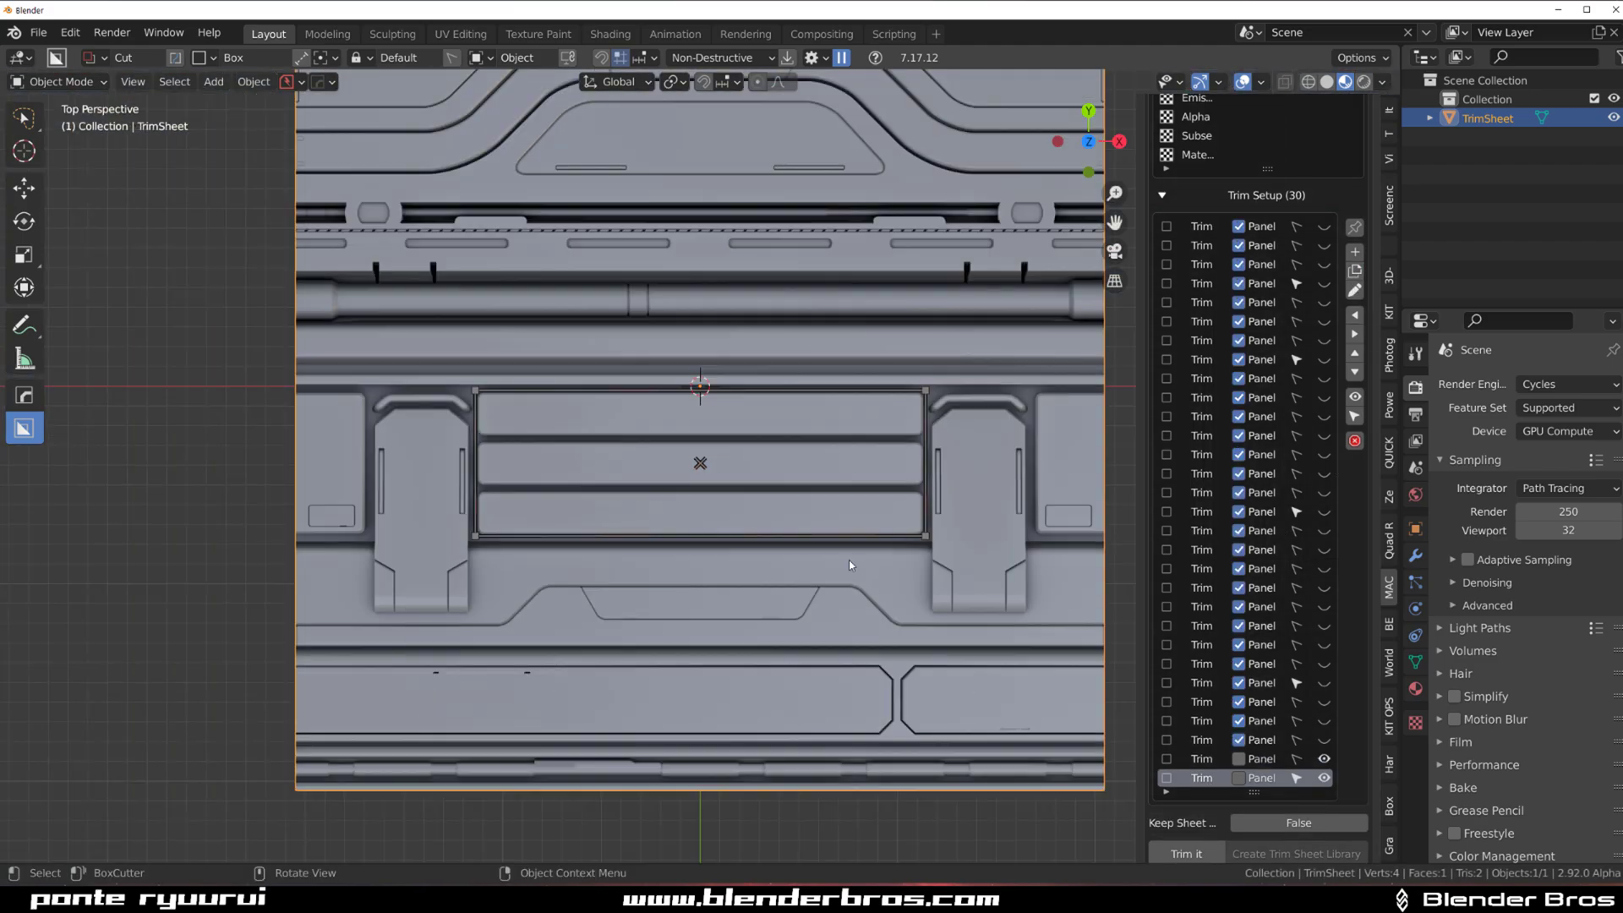
Hide the slatted block's trim, shrink the copy to a small square below the central trapezoid panel, and mark it as empty.
left_click(1324, 759)
left_click_drag(718, 436, 738, 163)
middle_click_drag(738, 163, 663, 469, "shift")
scroll(662, 470, "up", 4)
left_click_drag(1054, 524, 597, 525)
left_click_drag(120, 521, 490, 521)
left_click_drag(542, 374, 541, 504)
left_click_drag(541, 676, 541, 541)
left_click_drag(597, 523, 540, 523)
left_click(1167, 778)
Move the empty trim along the plain strip to the area below the curved groove, near the rounded button.
scroll(789, 522, "down", 7)
middle_click_drag(739, 385, 769, 278, "shift")
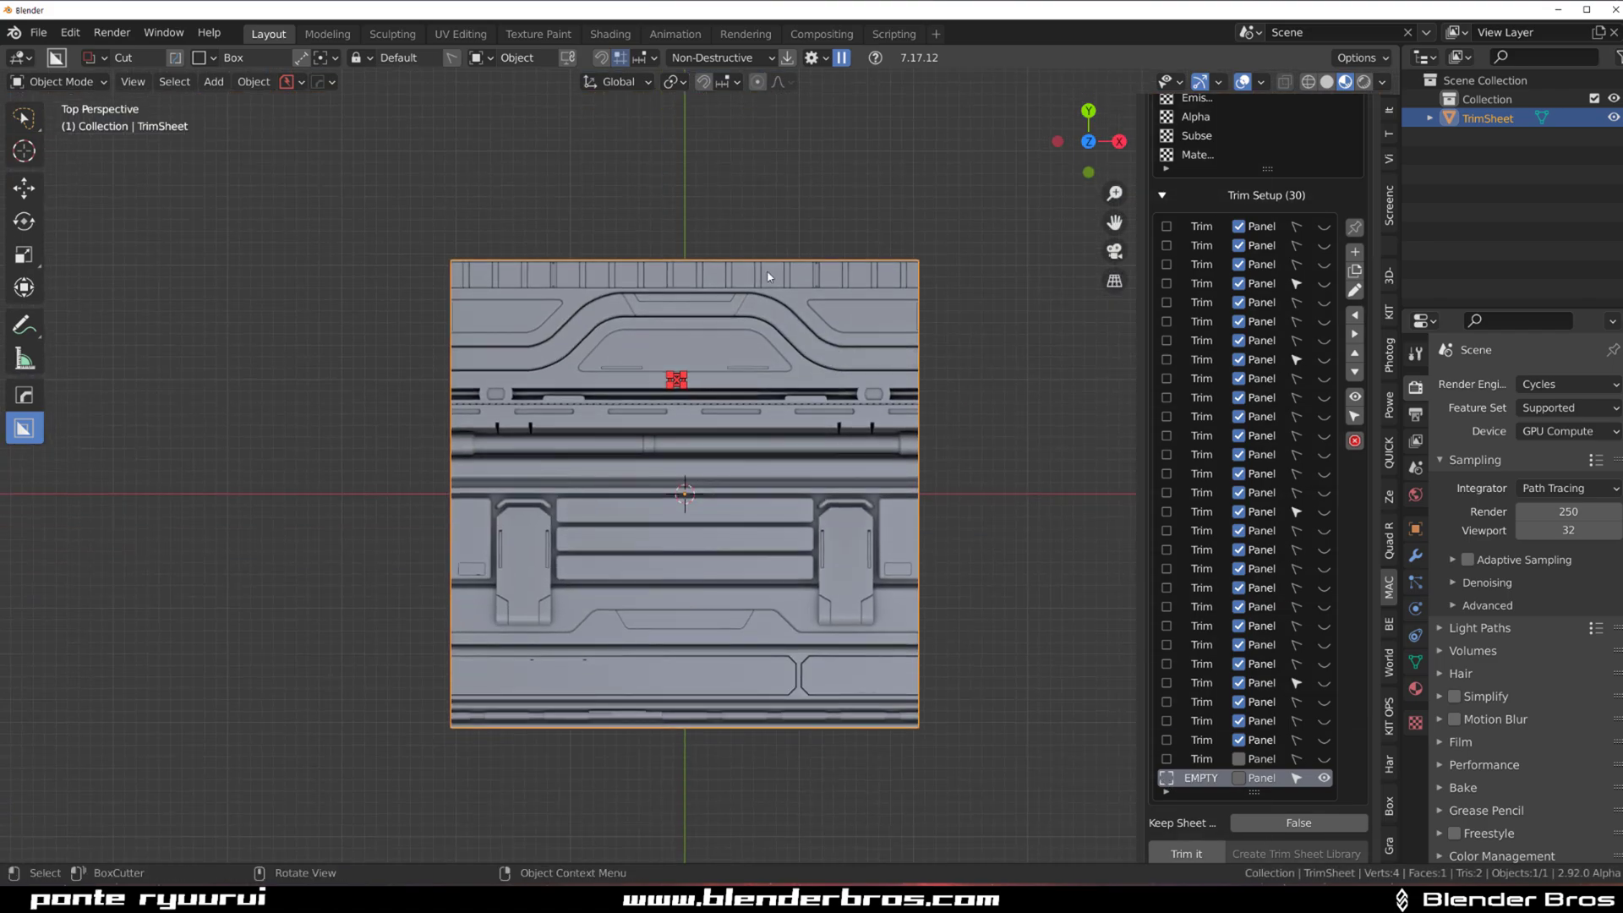
scroll(767, 276, "up", 8)
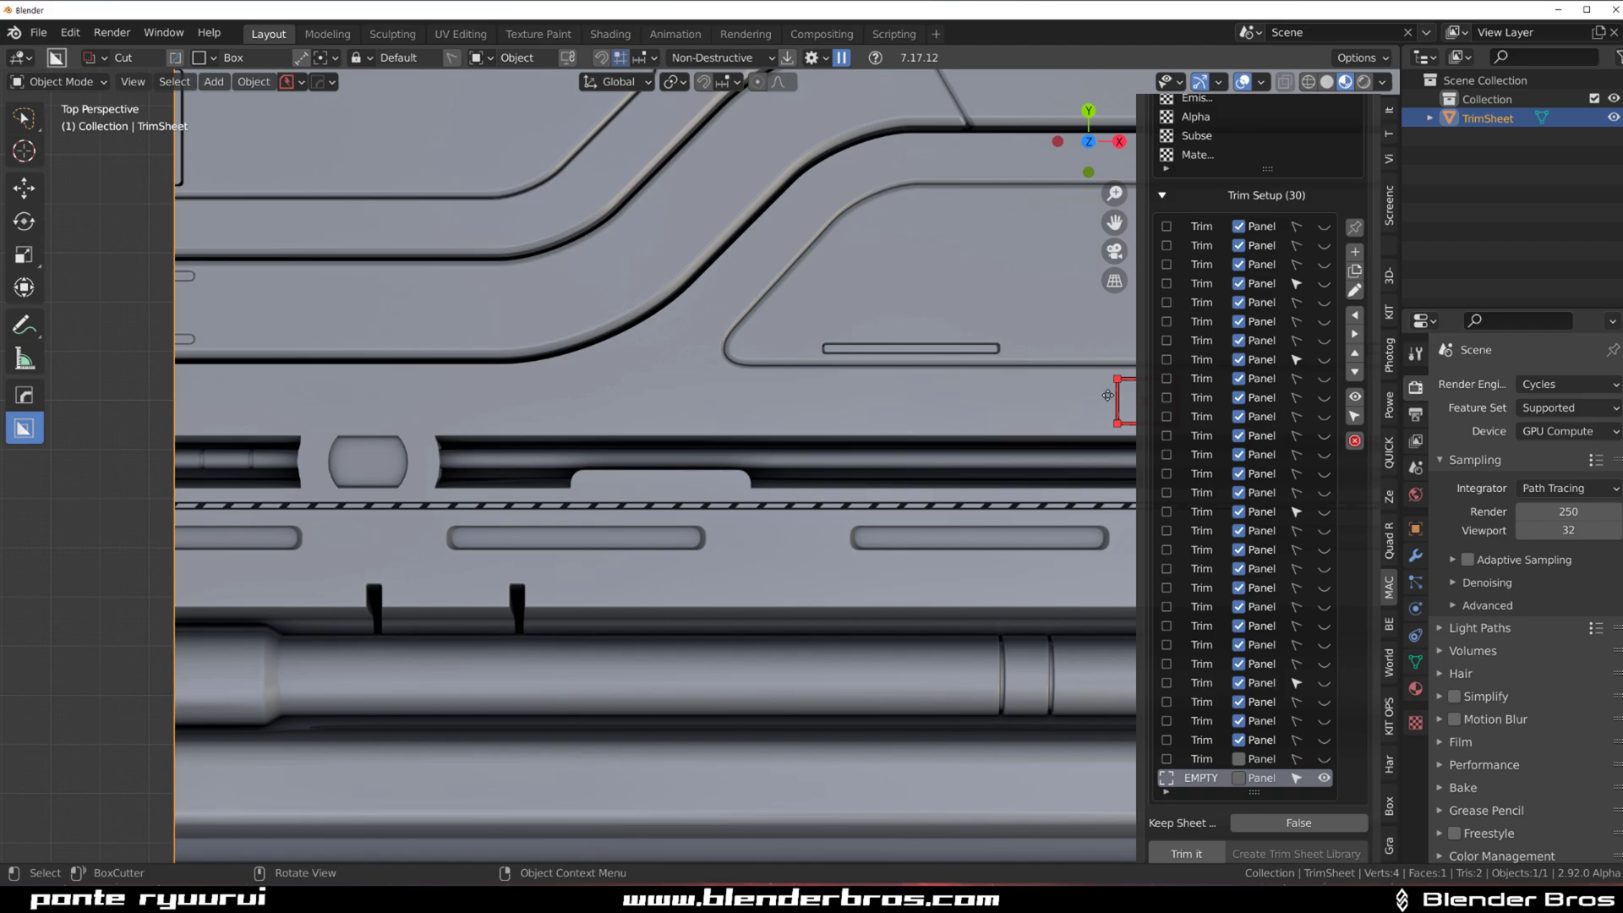
left_click(1201, 759)
left_click_drag(1113, 401, 518, 400)
scroll(626, 423, "down", 6)
left_click_drag(860, 443, 580, 425)
scroll(617, 433, "up", 3)
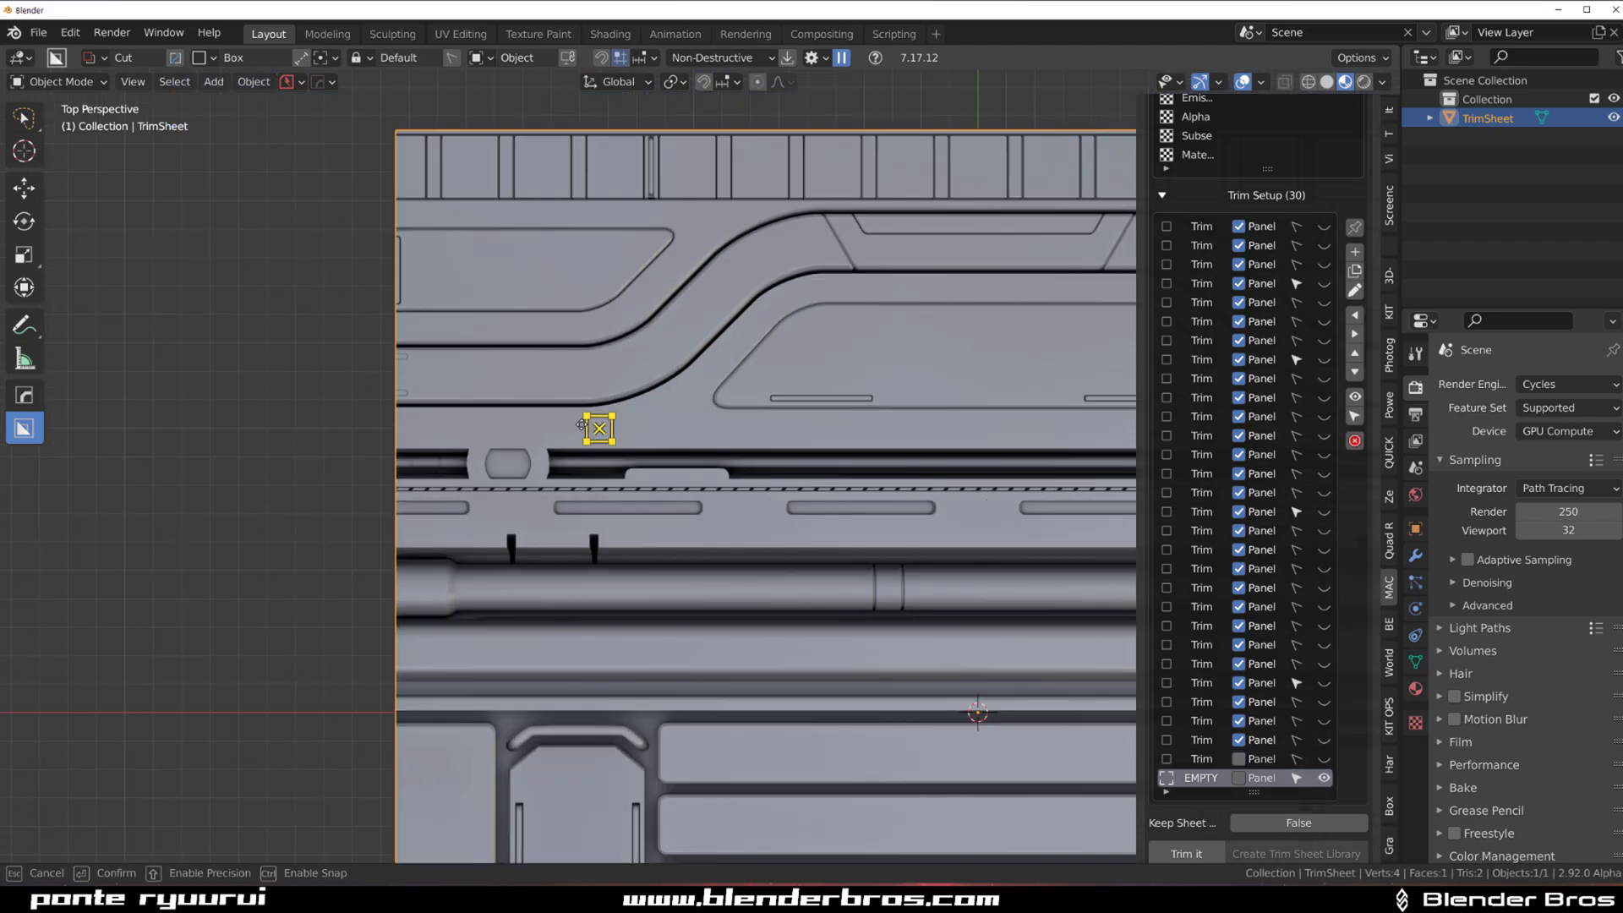
left_click(581, 425)
scroll(1267, 591, "down", 3)
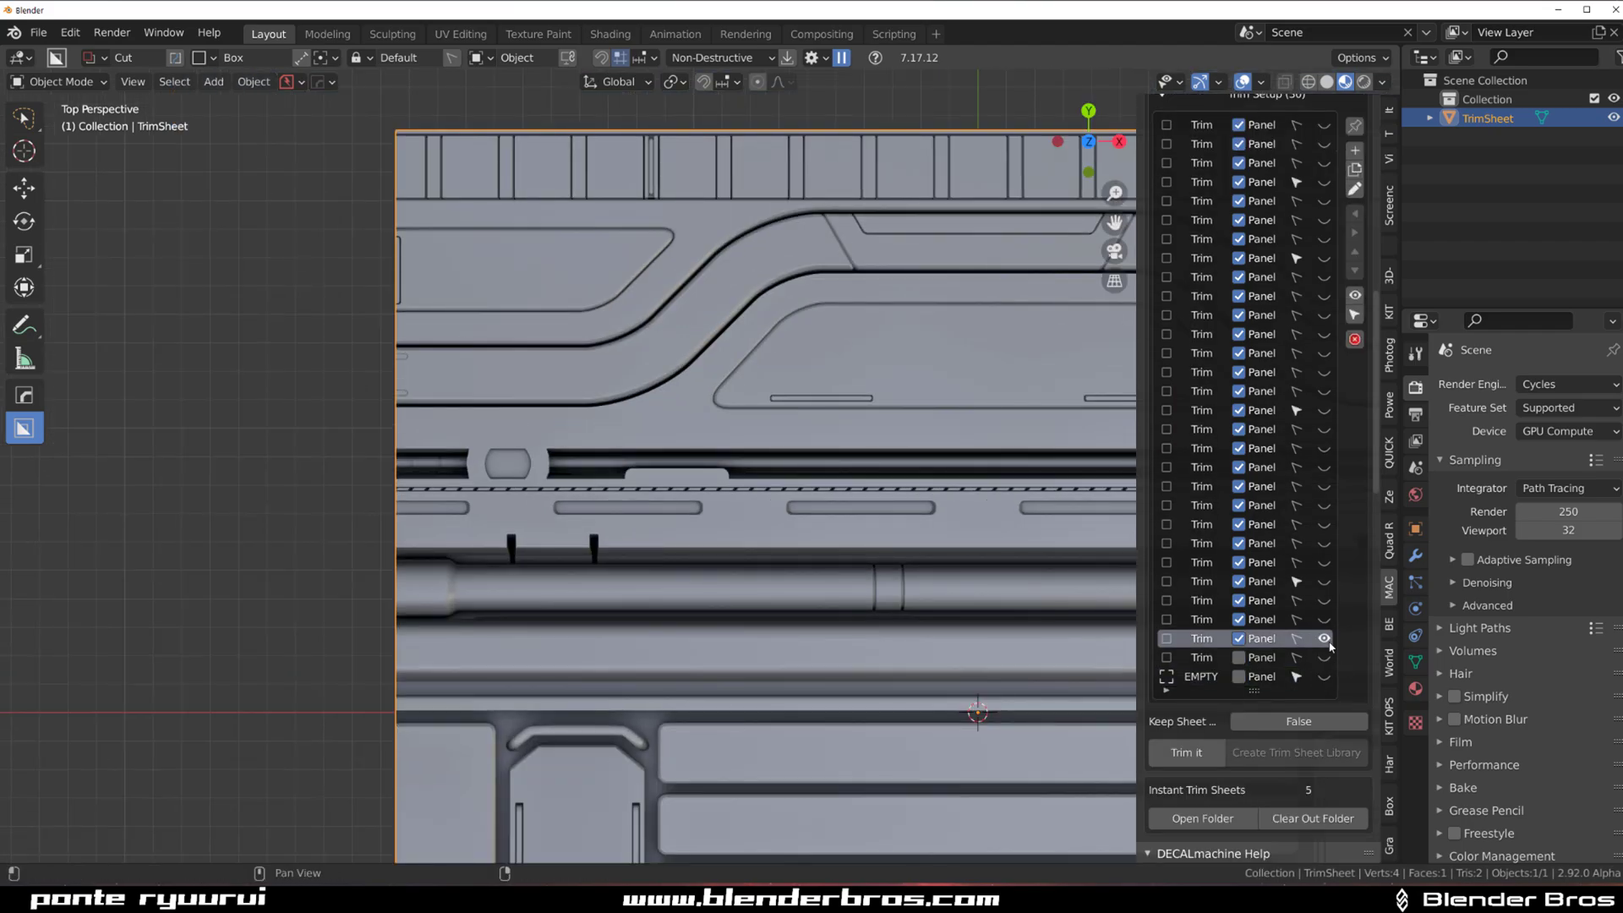
Duplicate the slatted block's trim, hide the original, then move and narrow the copy over the first rounded button.
scroll(1048, 646, "down", 3)
left_click(1209, 657)
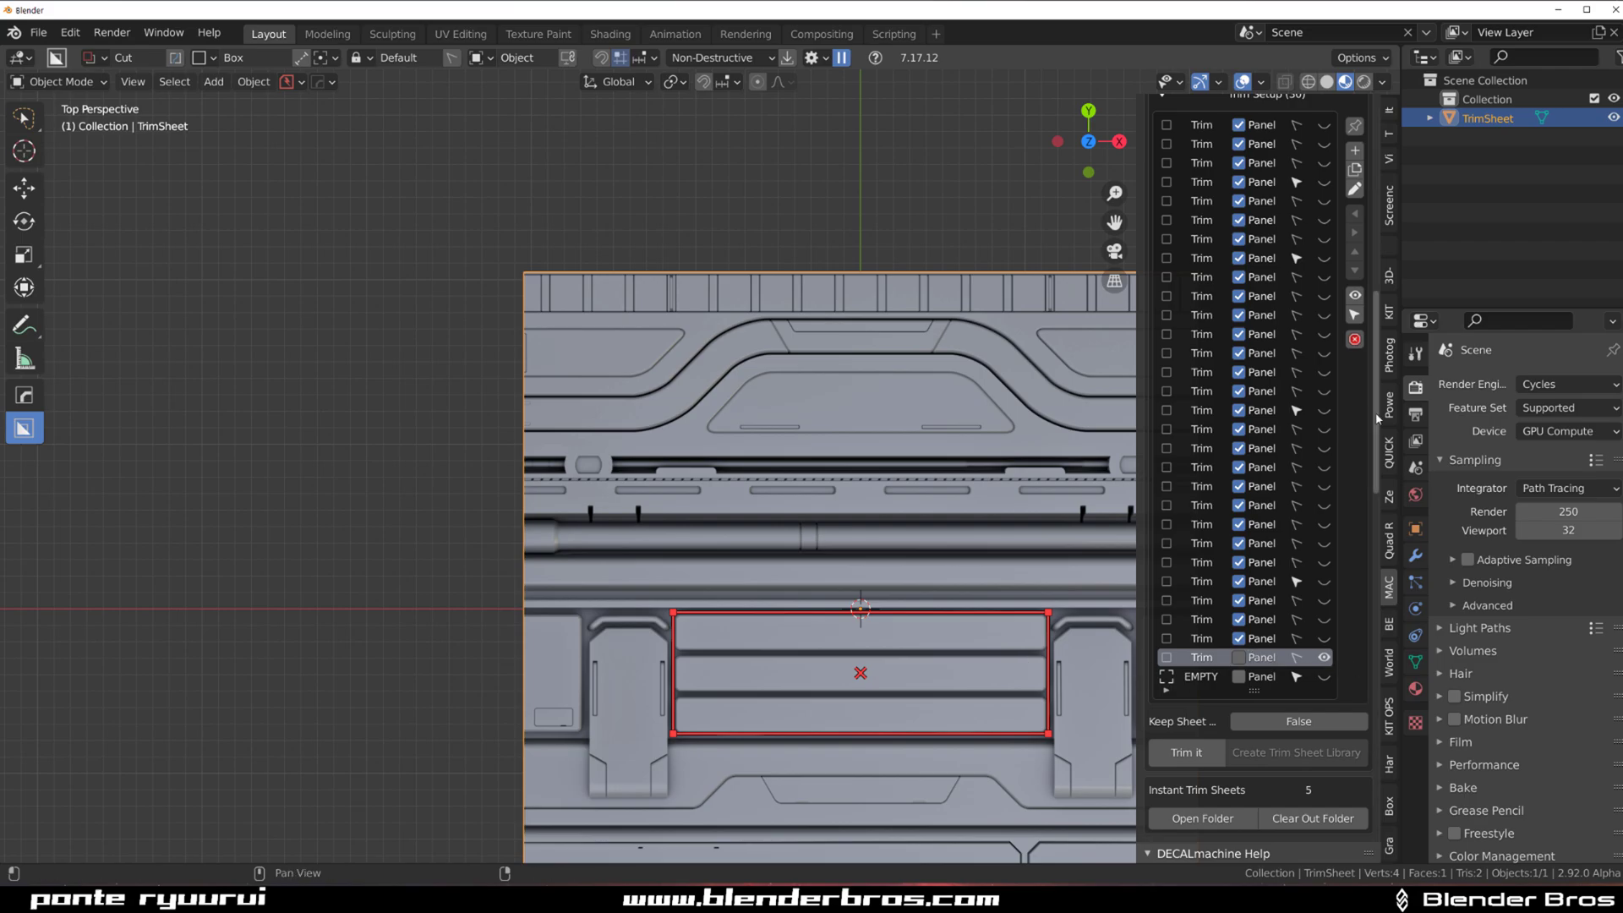
left_click(1354, 170)
scroll(1286, 638, "down", 2)
left_click(1324, 582)
left_click_drag(860, 673, 707, 475)
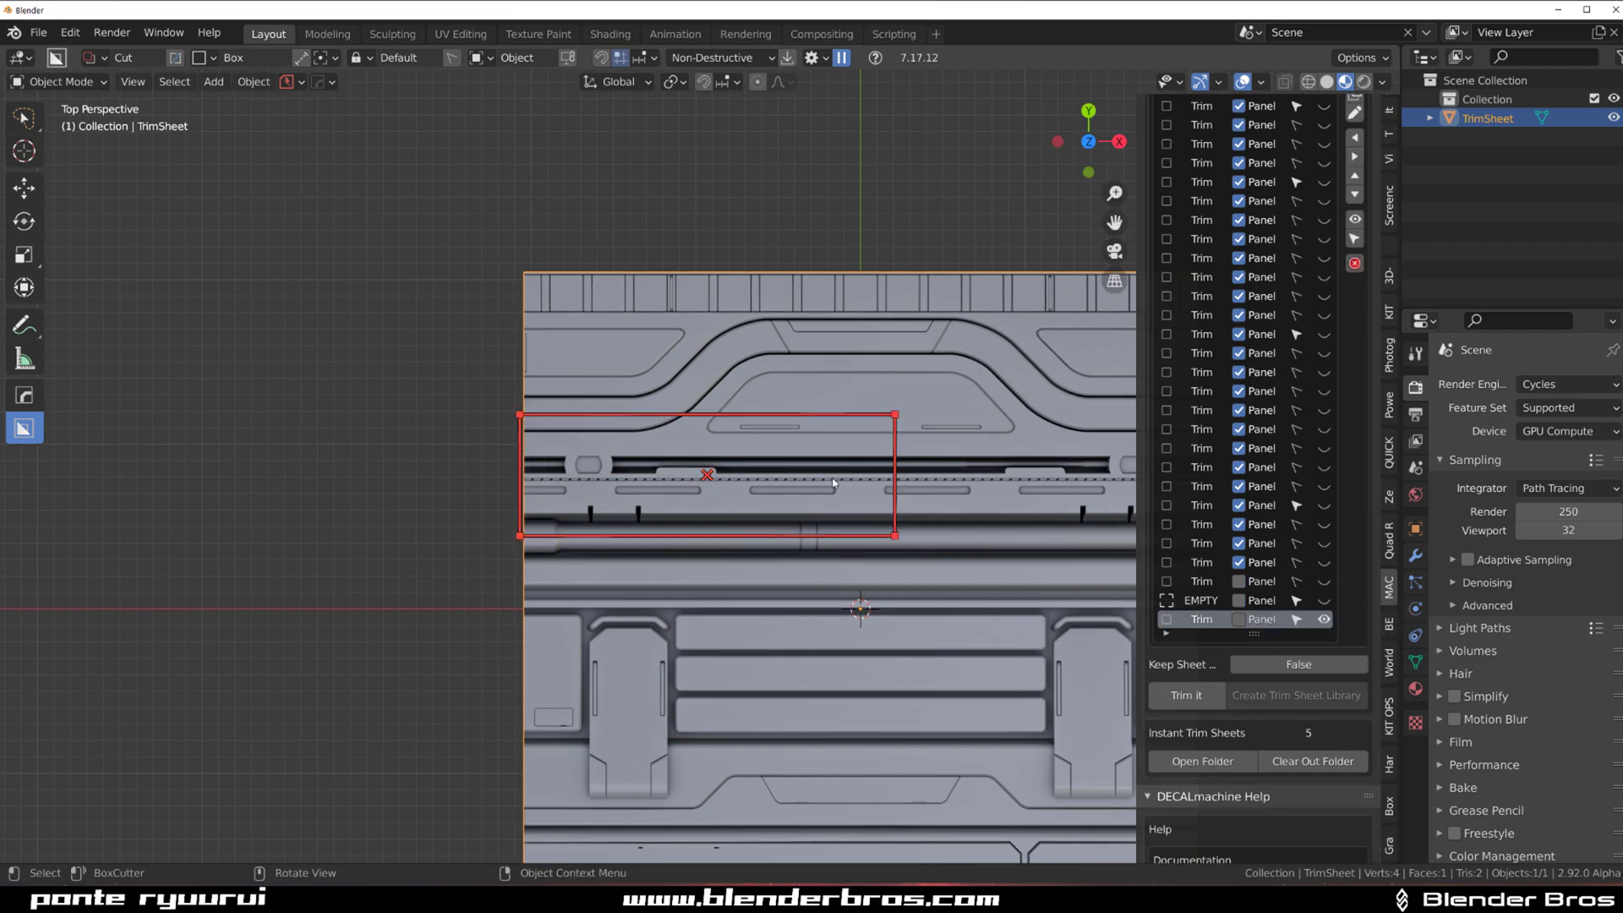
left_click_drag(895, 479, 605, 478)
left_click_drag(519, 448, 543, 444)
Switch from BoxCutter to the box selection tool and shrink the copied trim closely around the rounded button.
scroll(541, 433, "up", 6)
left_click_drag(674, 566, 749, 524)
key("Escape")
key("alt+w")
left_click_drag(666, 572, 720, 547)
mouse_move(735, 728)
left_mouse_down()
mouse_move(740, 564)
mouse_move(739, 579)
left_mouse_up()
left_click_drag(734, 366, 735, 512)
left_click_drag(808, 548, 768, 549)
scroll(672, 551, "up", 4)
left_click_drag(629, 553, 727, 538)
left_click_drag(847, 602, 773, 596)
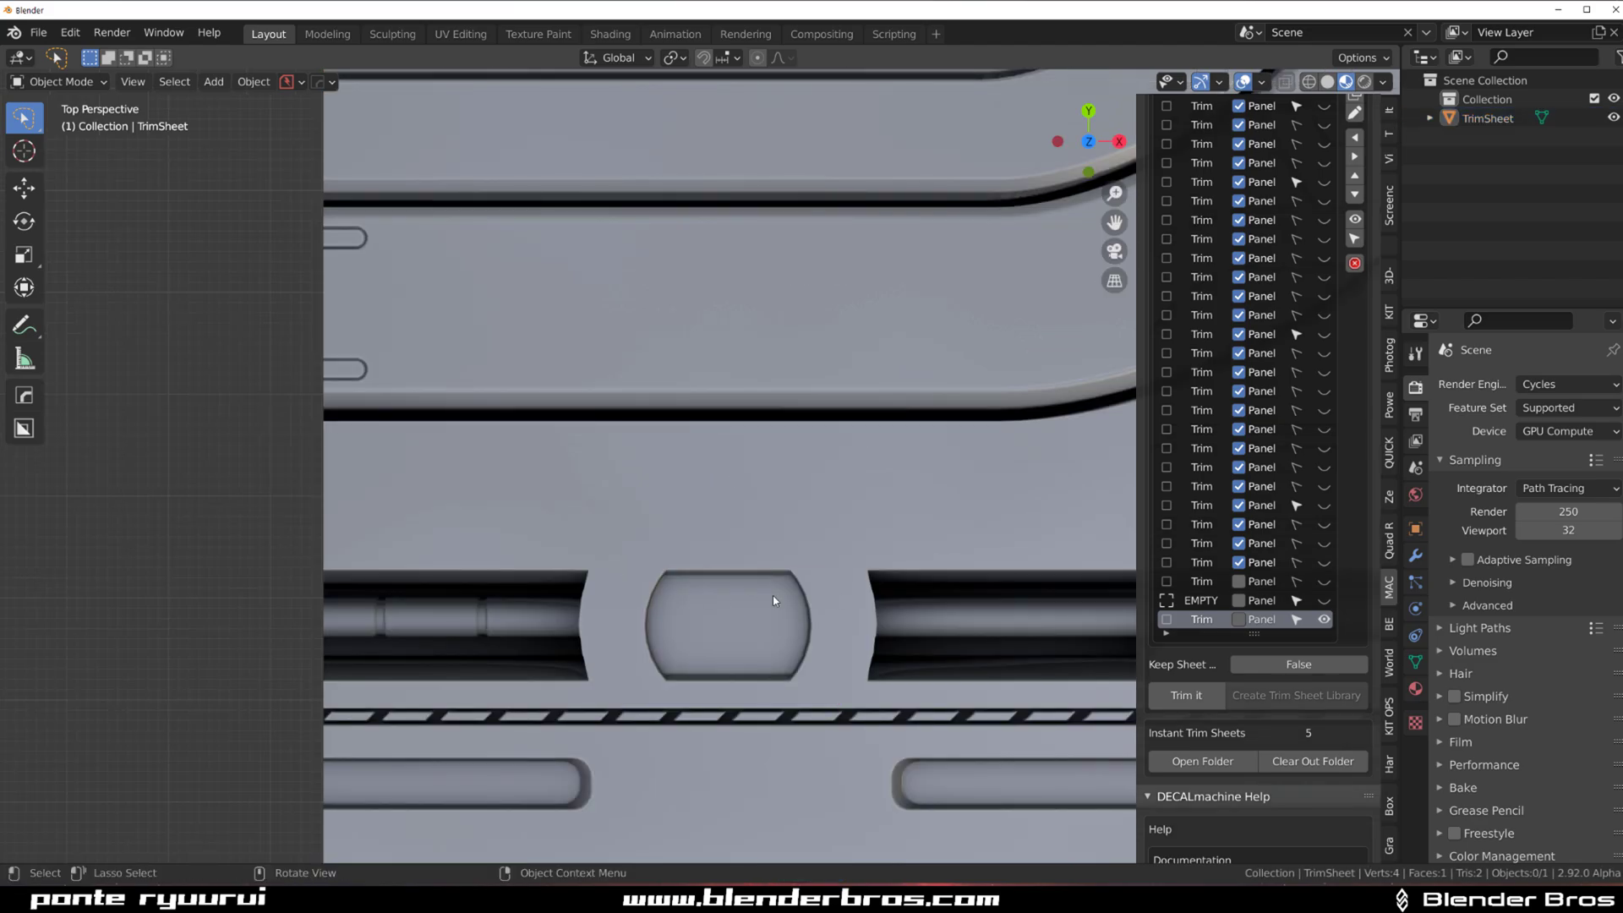
Reselect the trim sheet and adjust the trim's edges and corner to frame the rounded button with a small margin.
scroll(774, 601, "down", 4)
left_click(868, 608)
scroll(869, 608, "up", 3)
left_click_drag(817, 665, 807, 656)
left_click_drag(725, 529, 725, 541)
left_click_drag(639, 598, 642, 598)
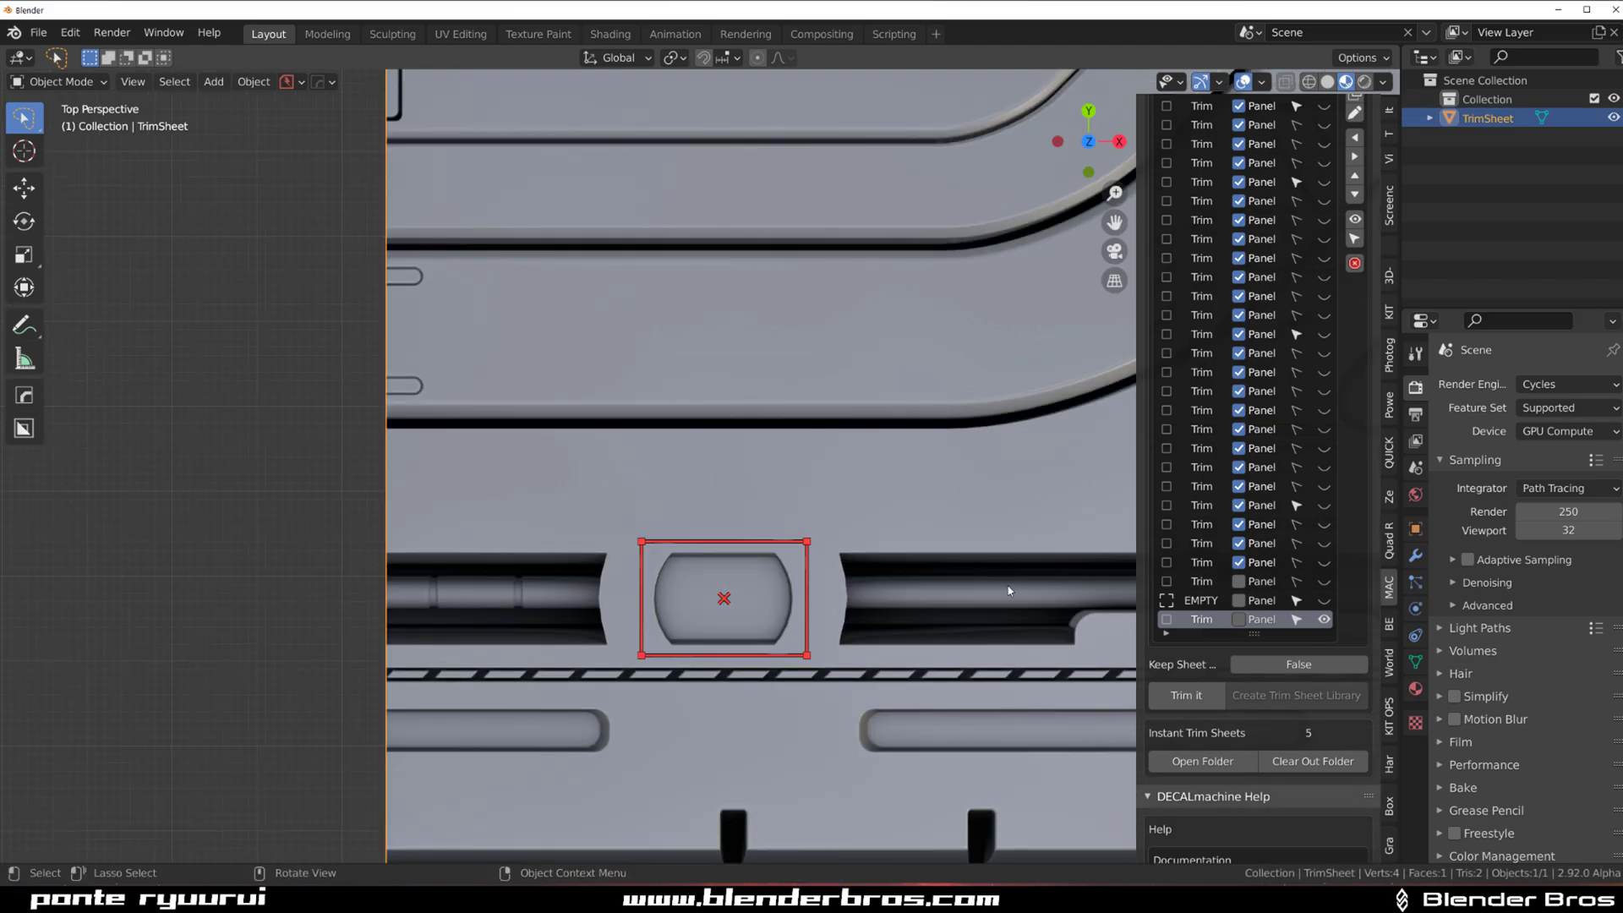
Hide the button's trim, show the empty trim, and narrow it on the plain area beside the button.
left_click(1324, 619)
left_click(1324, 600)
scroll(971, 549, "down", 9)
scroll(583, 460, "up", 8)
left_click_drag(569, 464, 702, 464)
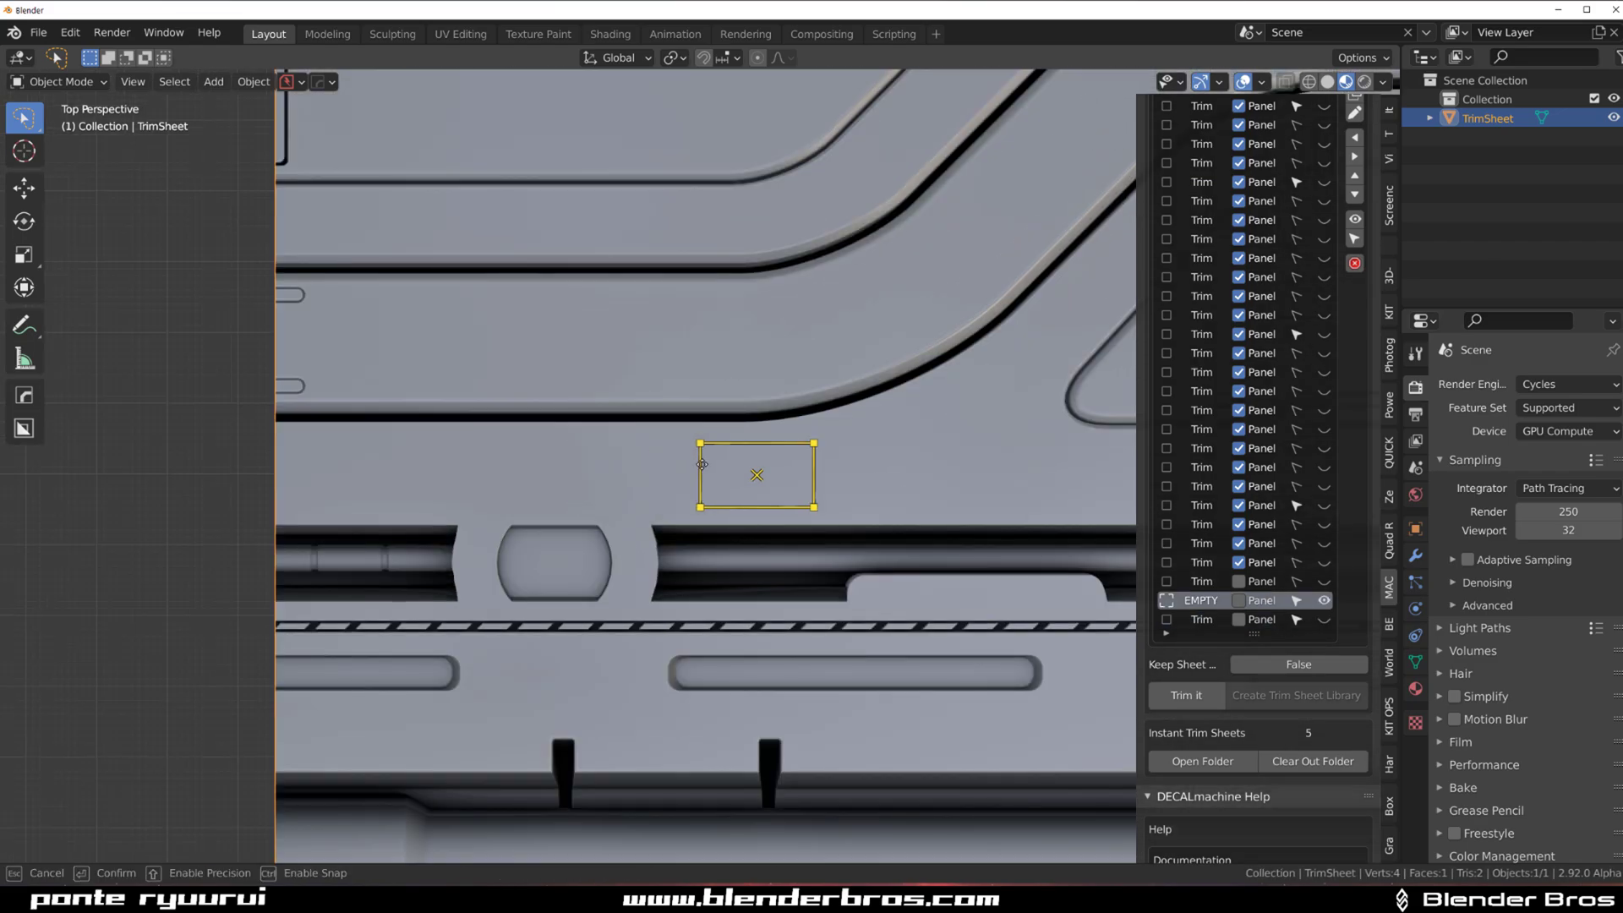
left_click(701, 464)
scroll(810, 536, "down", 6)
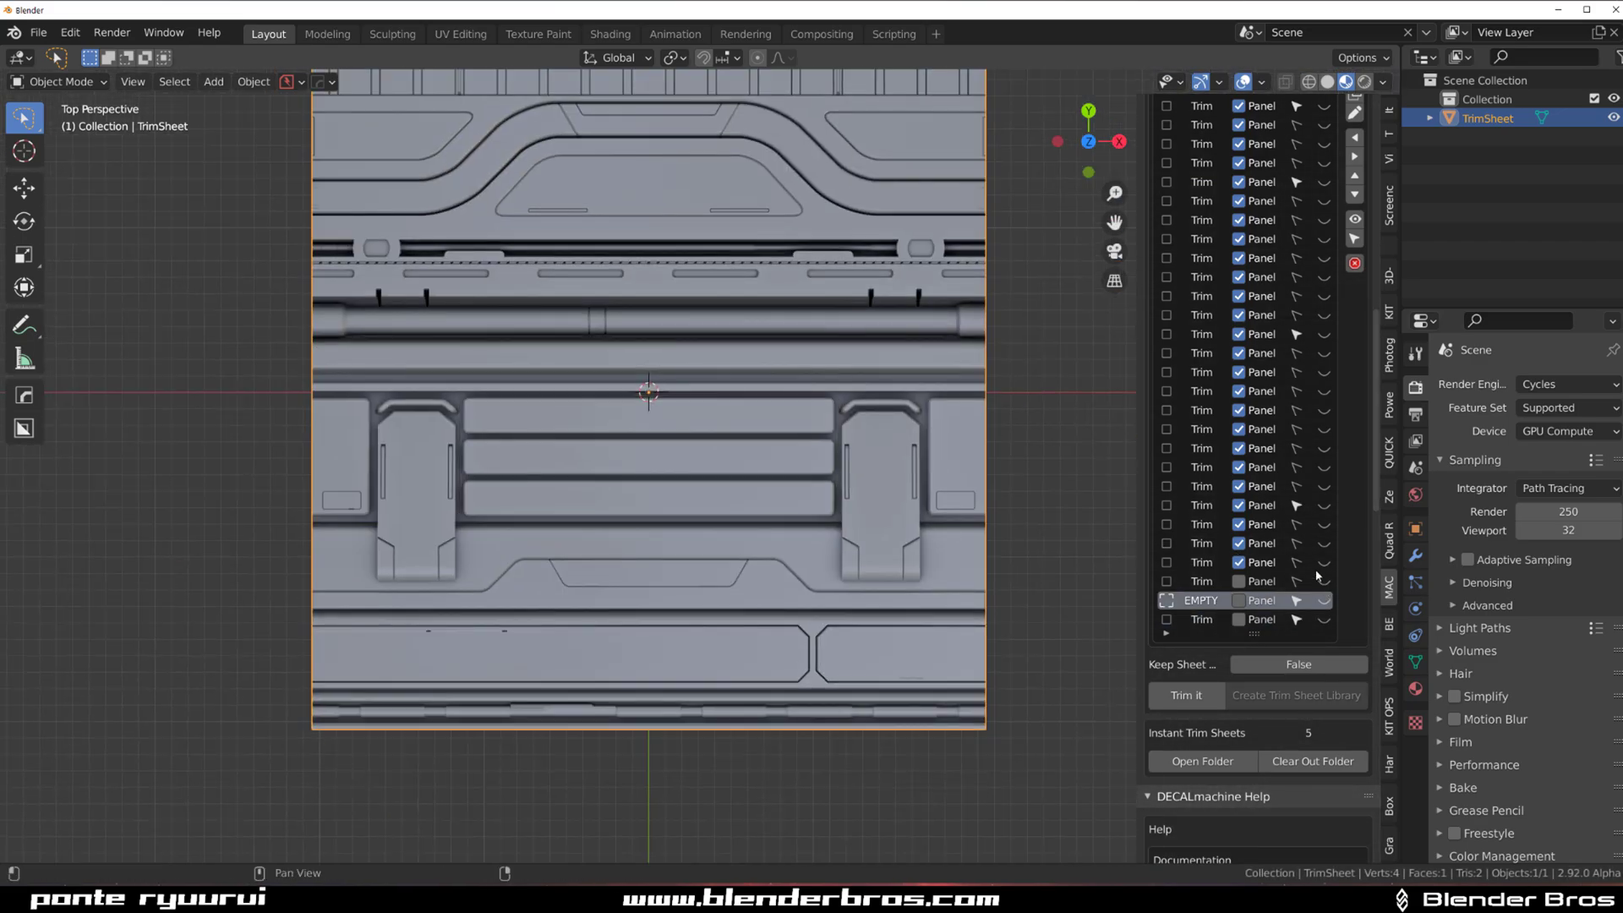
Show the trim at the sheet's bottom rim and run Trim it to split the sheet into its individual trims.
left_click(1324, 563)
scroll(869, 454, "down", 3)
scroll(718, 482, "up", 2)
left_click(761, 717)
scroll(776, 601, "up", 3)
mouse_move(775, 601)
middle_mouse_down("shift")
mouse_move(652, 344)
mouse_move(758, 620)
middle_mouse_up("shift")
scroll(778, 600, "down", 1)
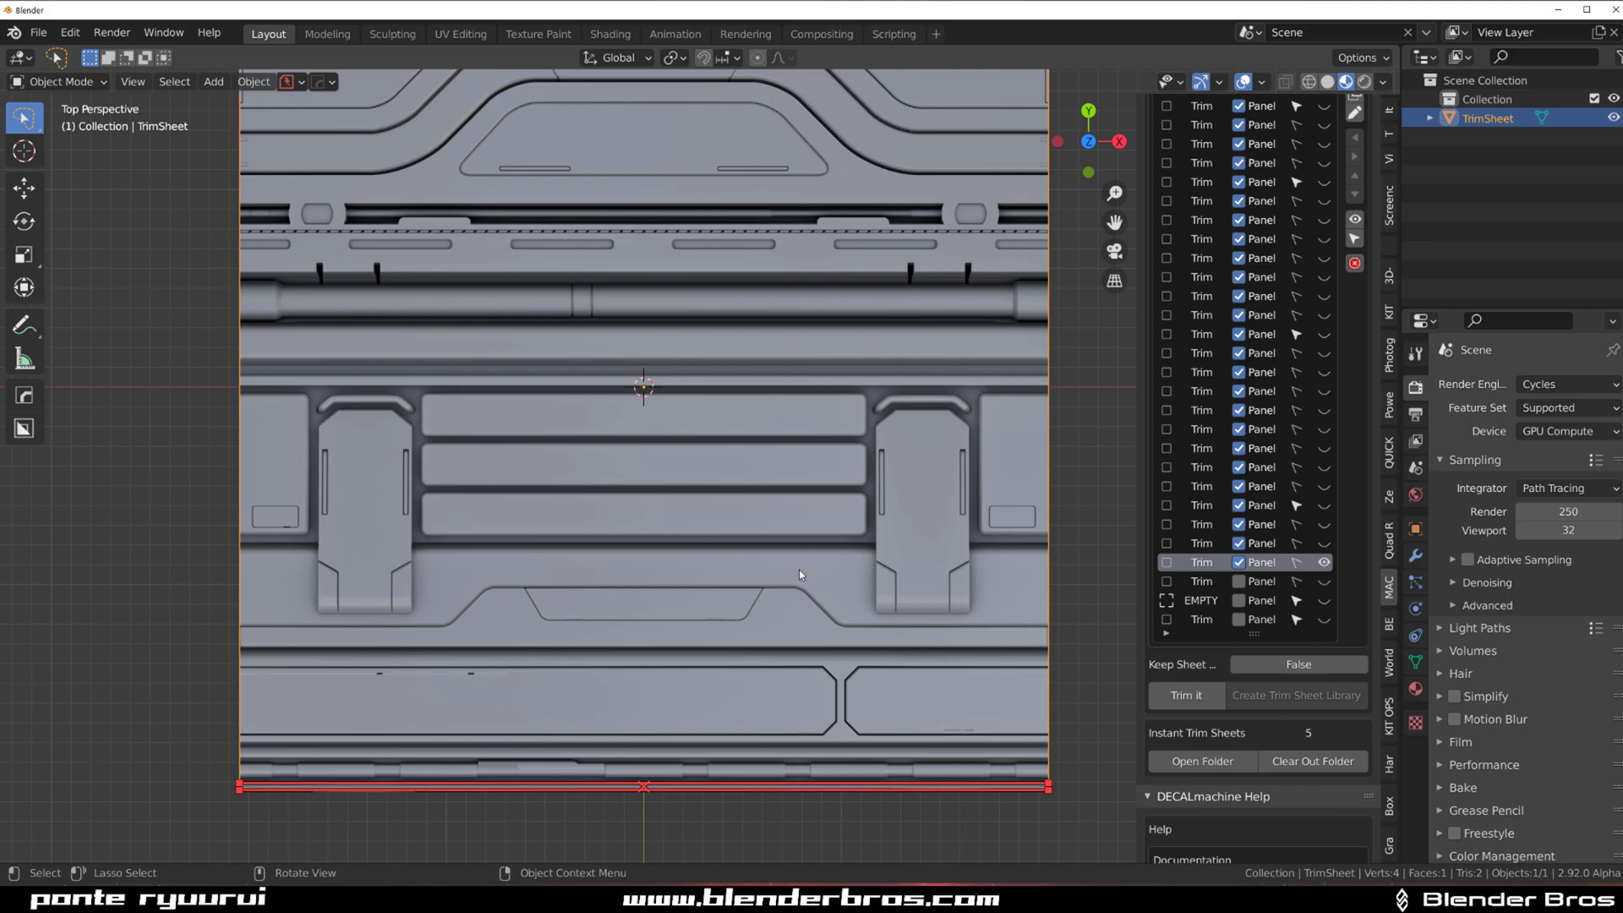
scroll(798, 570, "down", 3)
scroll(1259, 297, "up", 3)
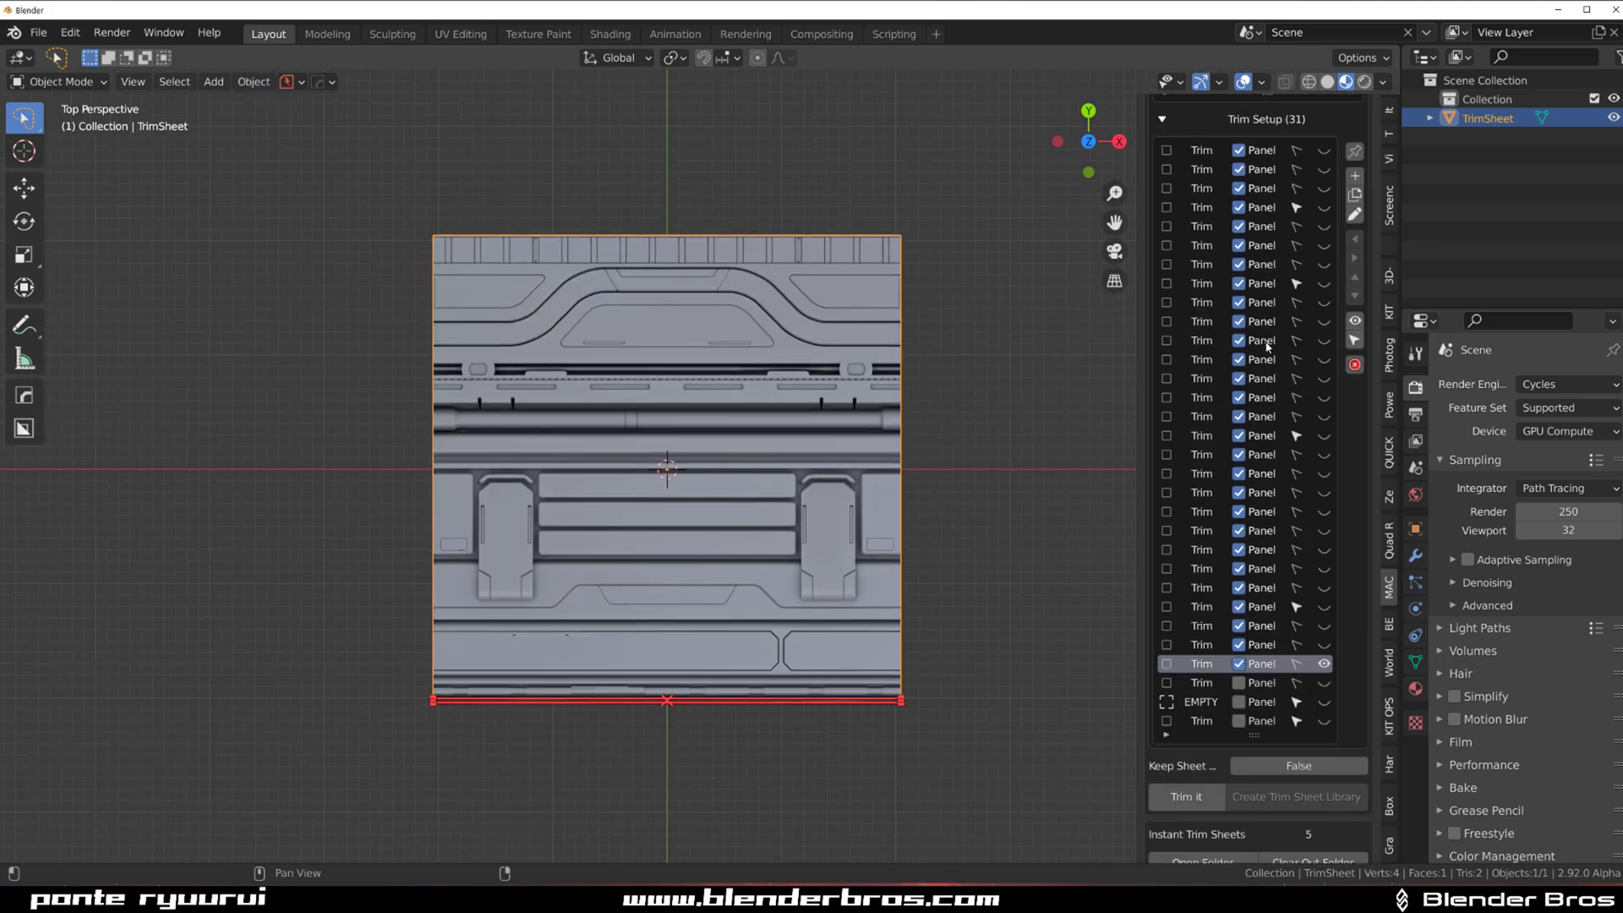
left_click(1197, 796)
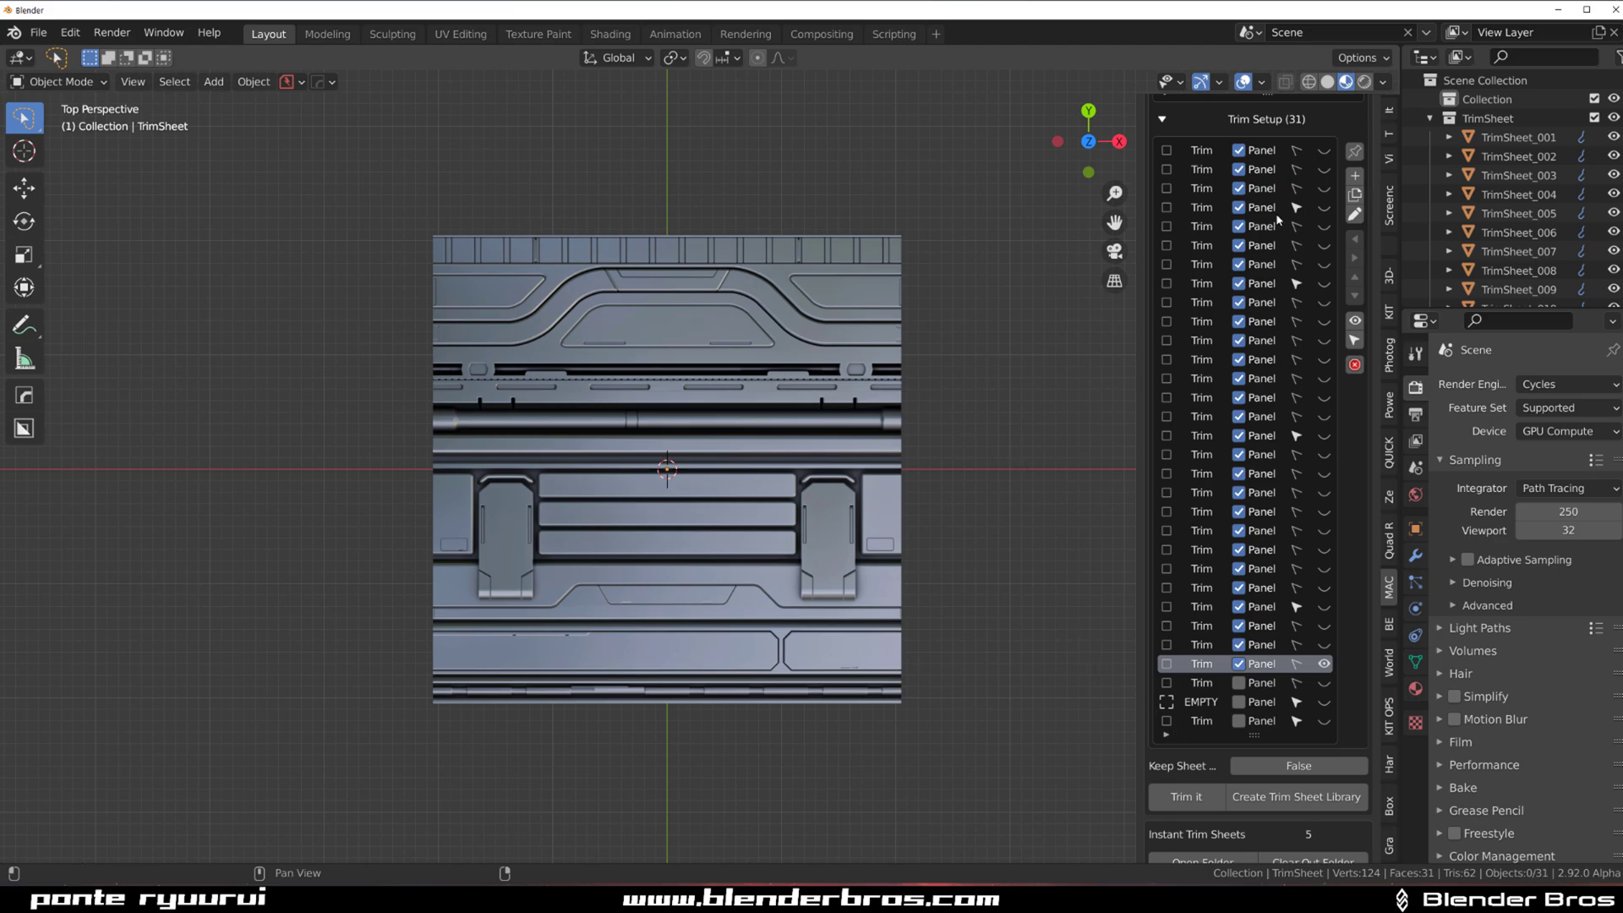
Rename the trim sheet to "BB Trim 2b".
scroll(1275, 213, "up", 15)
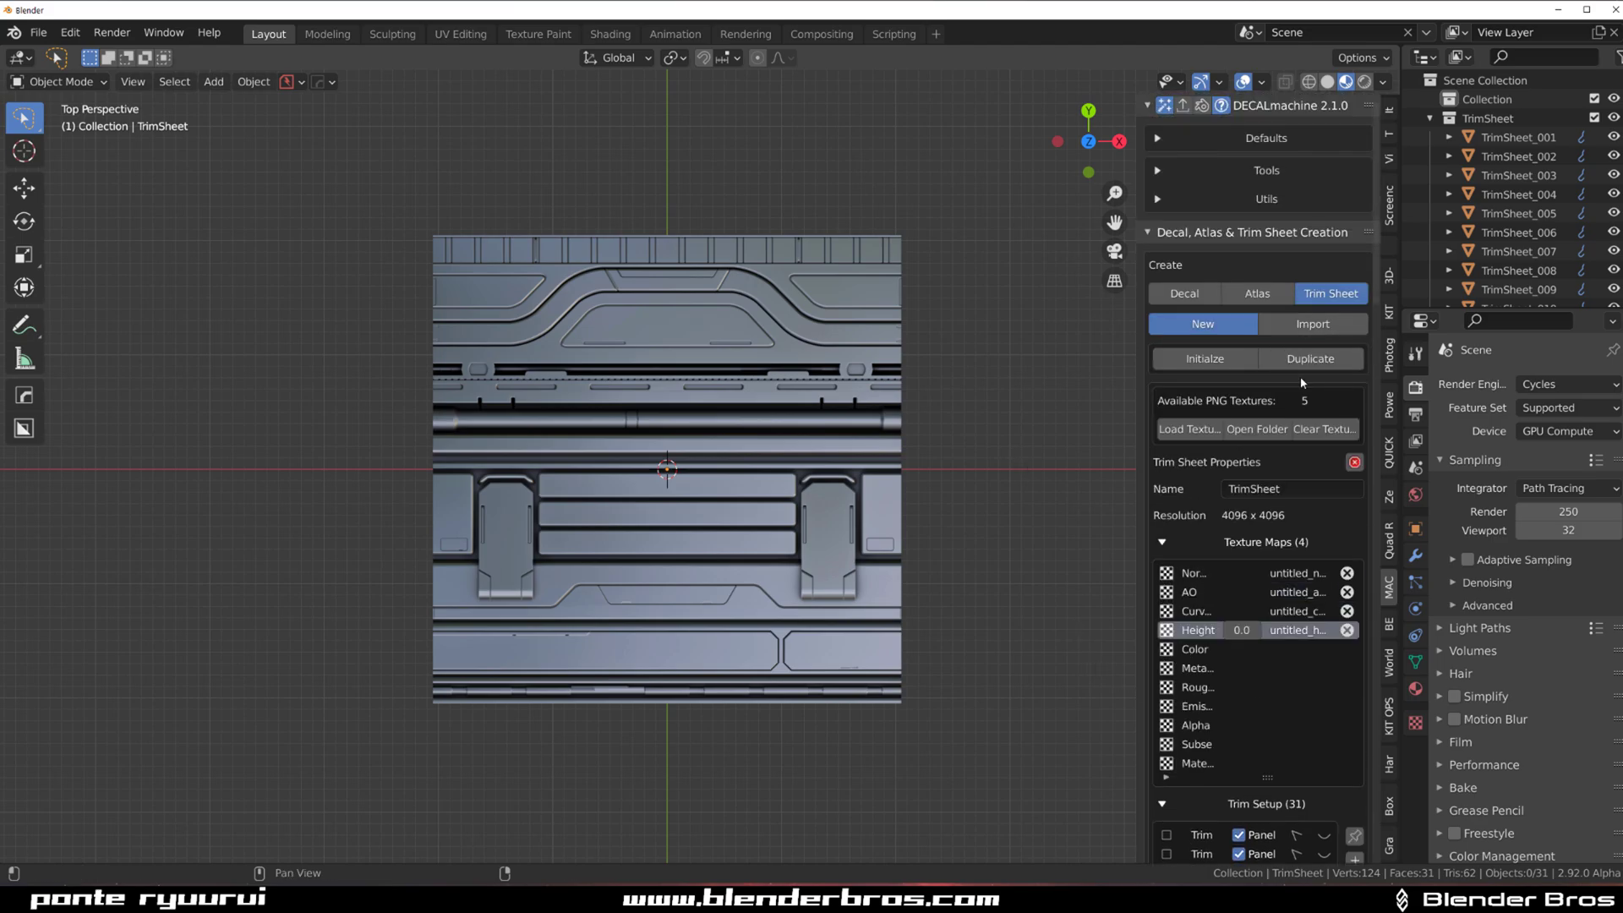
left_click(1307, 494)
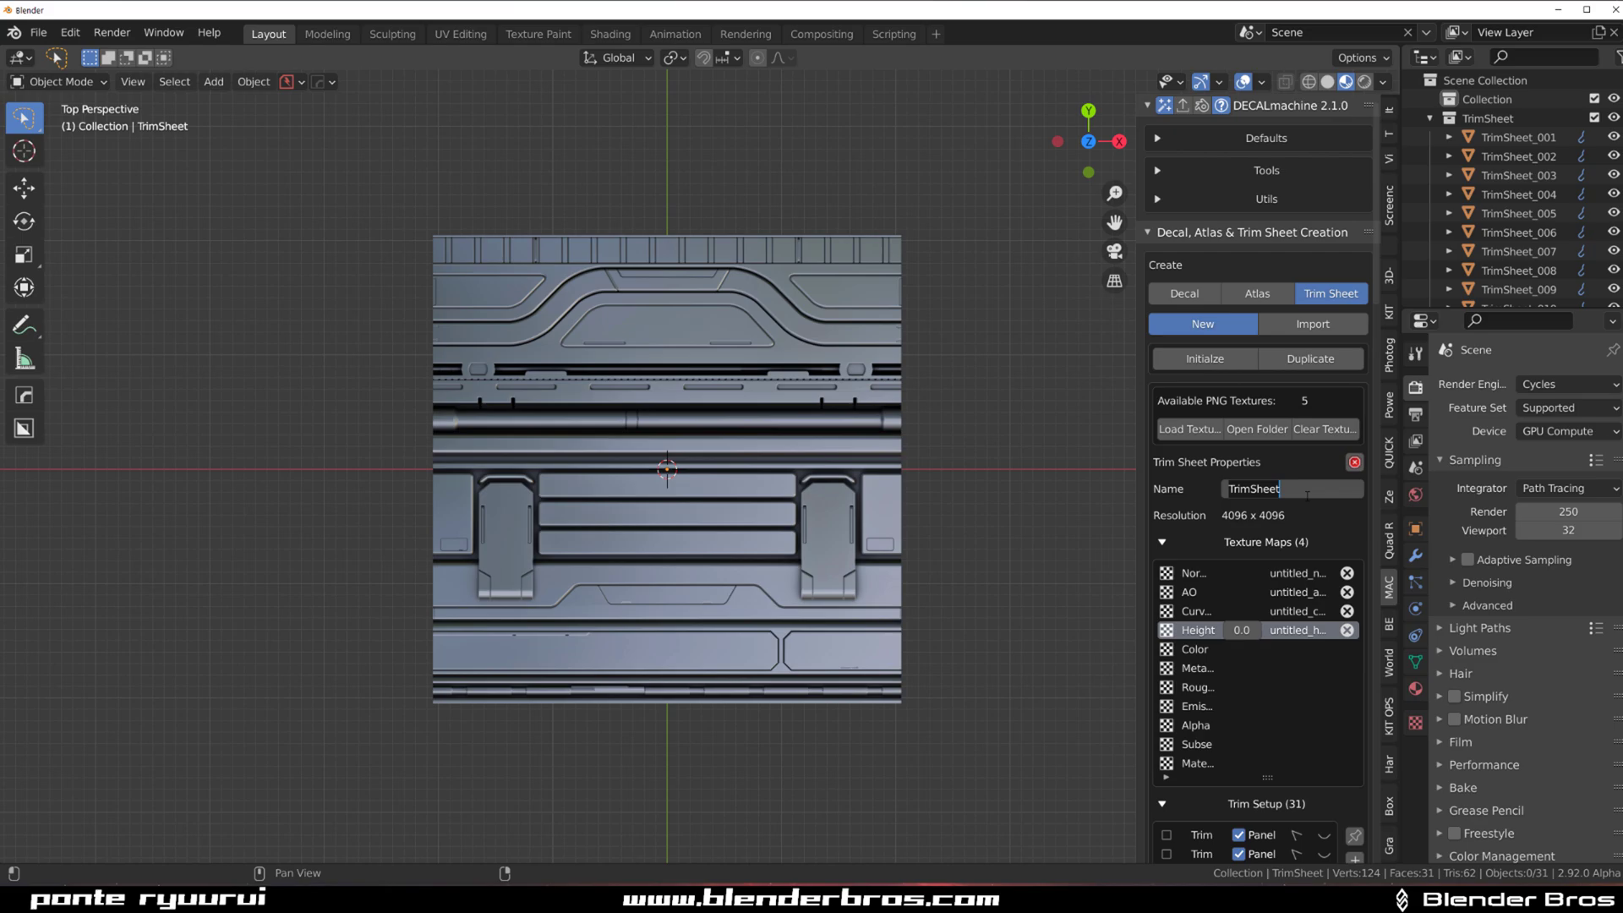
type("BB Trim 2b")
key("Return")
Create the trim sheet library from the finished trims.
scroll(1298, 490, "down", 15)
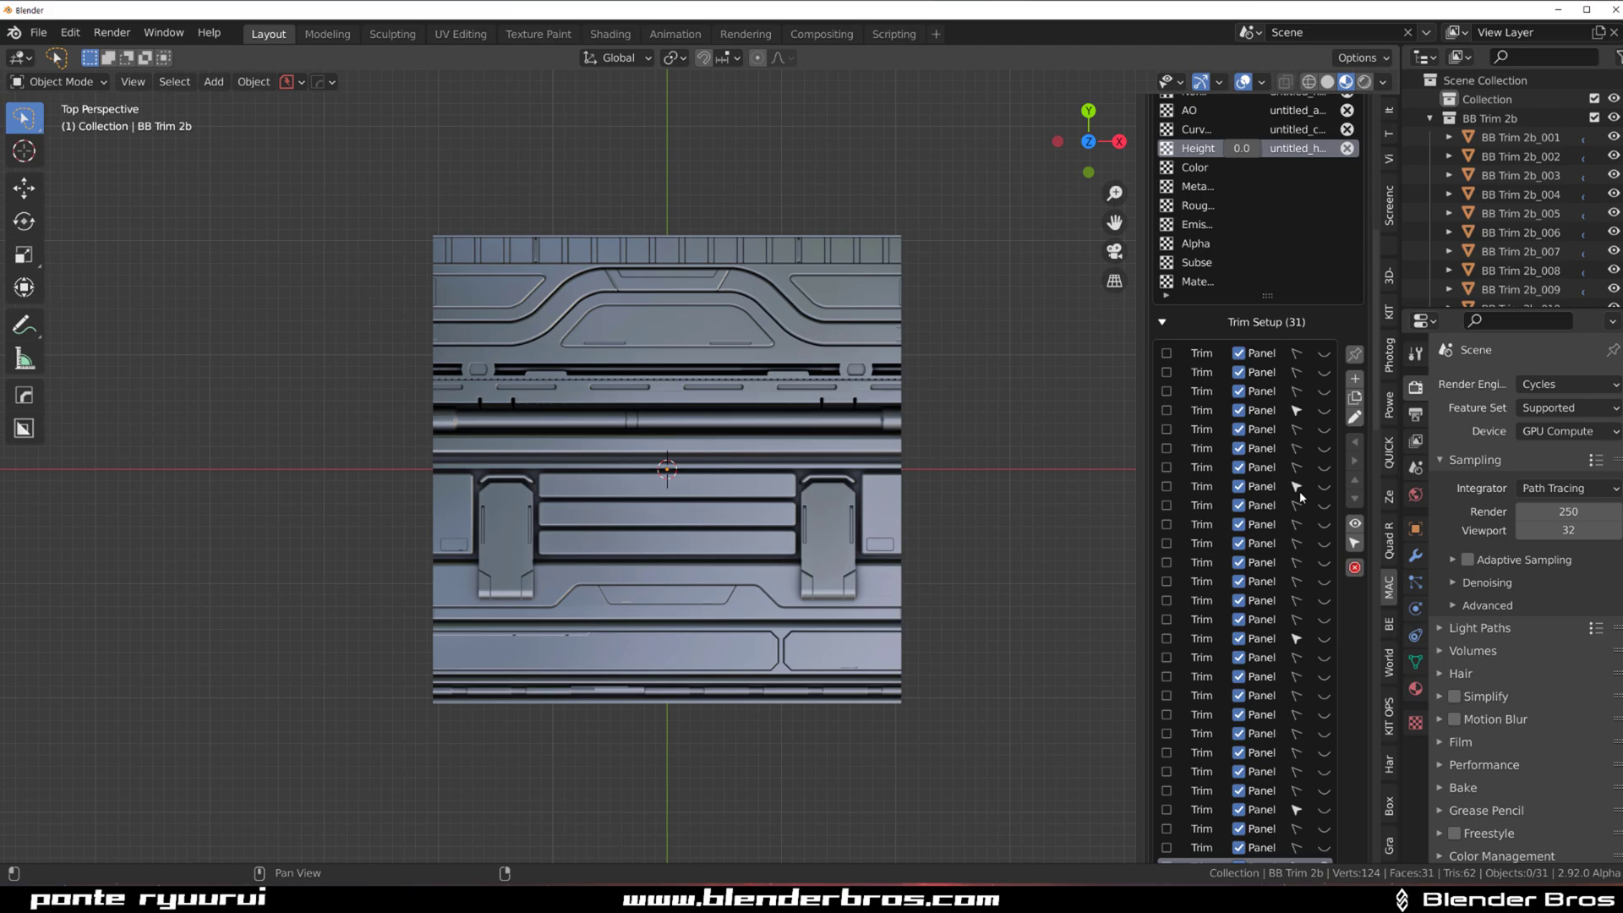
scroll(1296, 506, "down", 1)
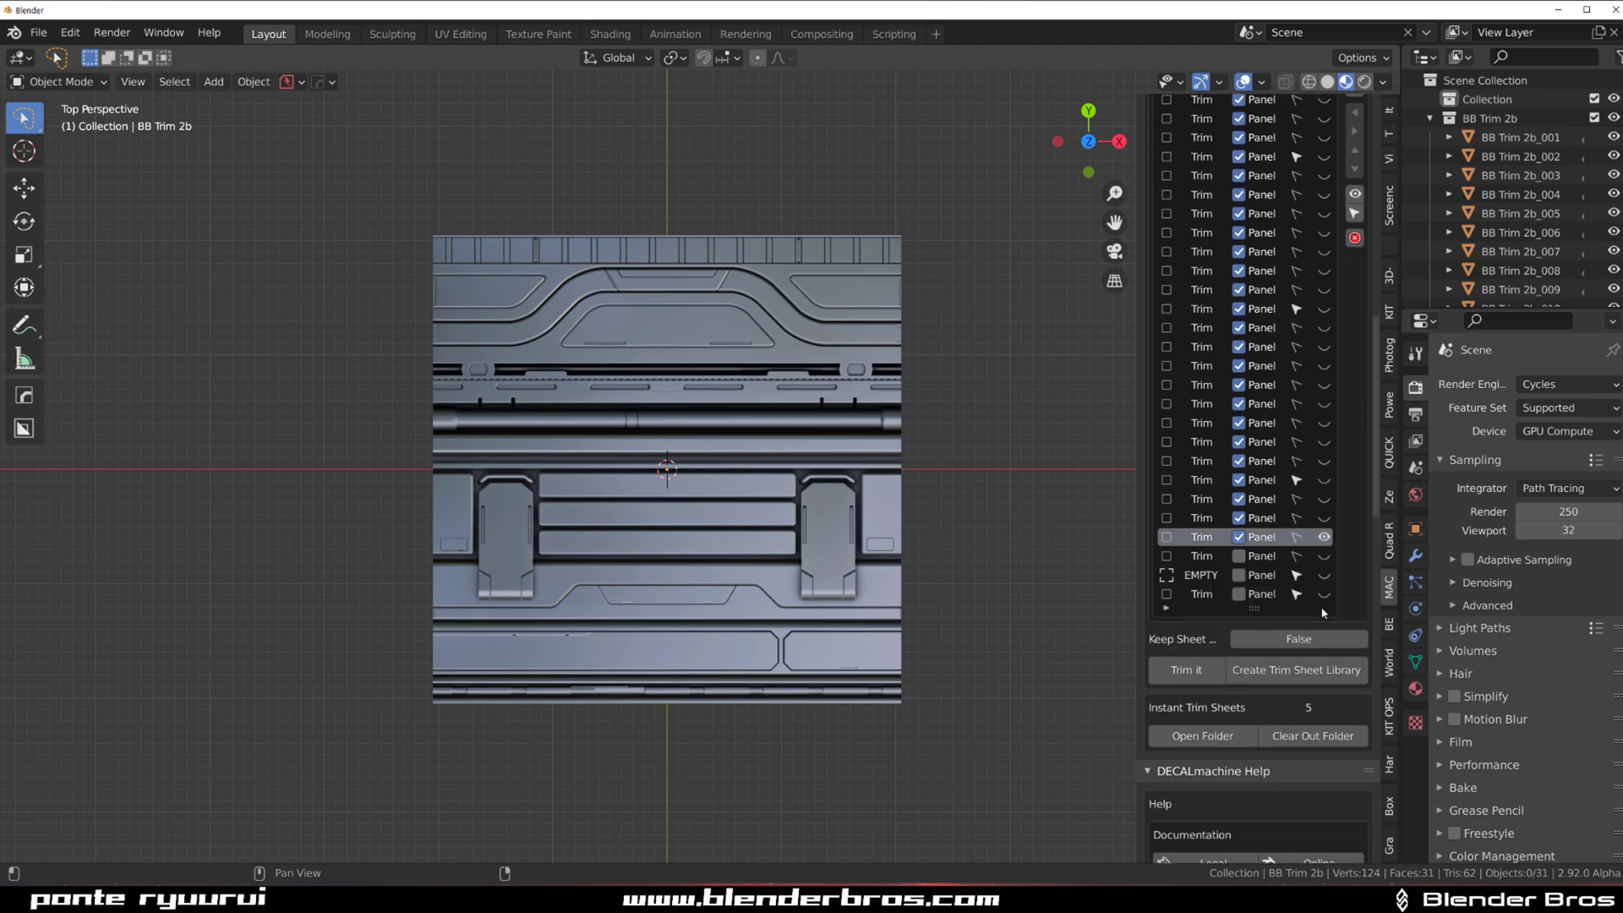
left_click(1323, 670)
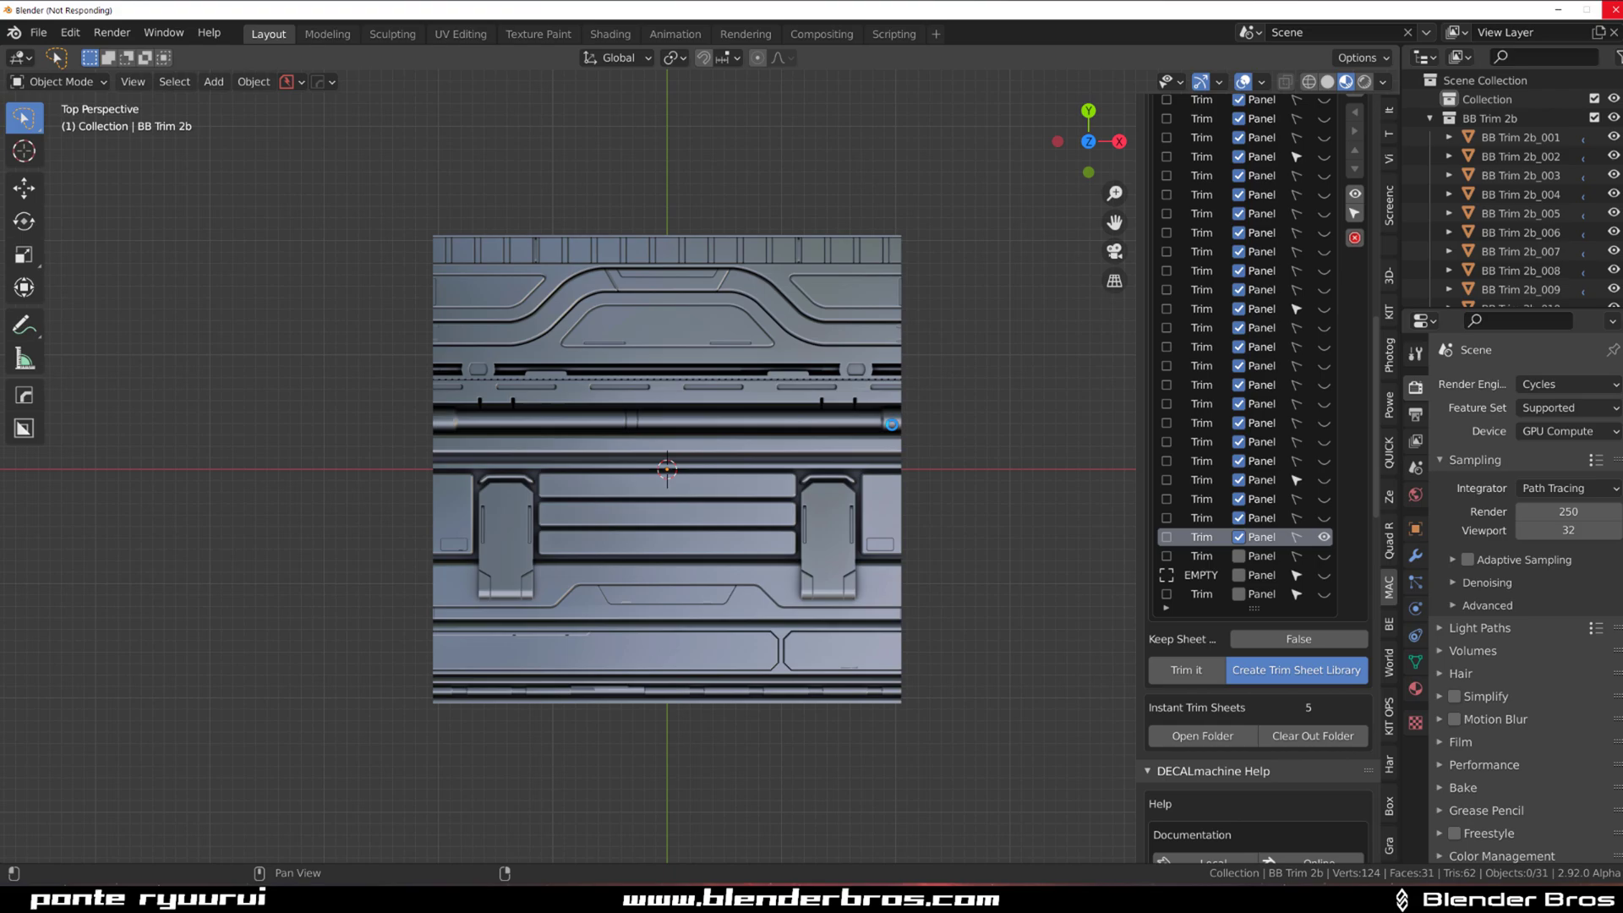
Examine the grooves and panel details of the trimmed sheet from several oblique angles, close up and from afar.
middle_click_drag(733, 478, 480, 276)
scroll(625, 394, "up", 6)
mouse_move(590, 340)
middle_mouse_down()
mouse_move(591, 430)
mouse_move(582, 209)
mouse_move(618, 325)
middle_mouse_up()
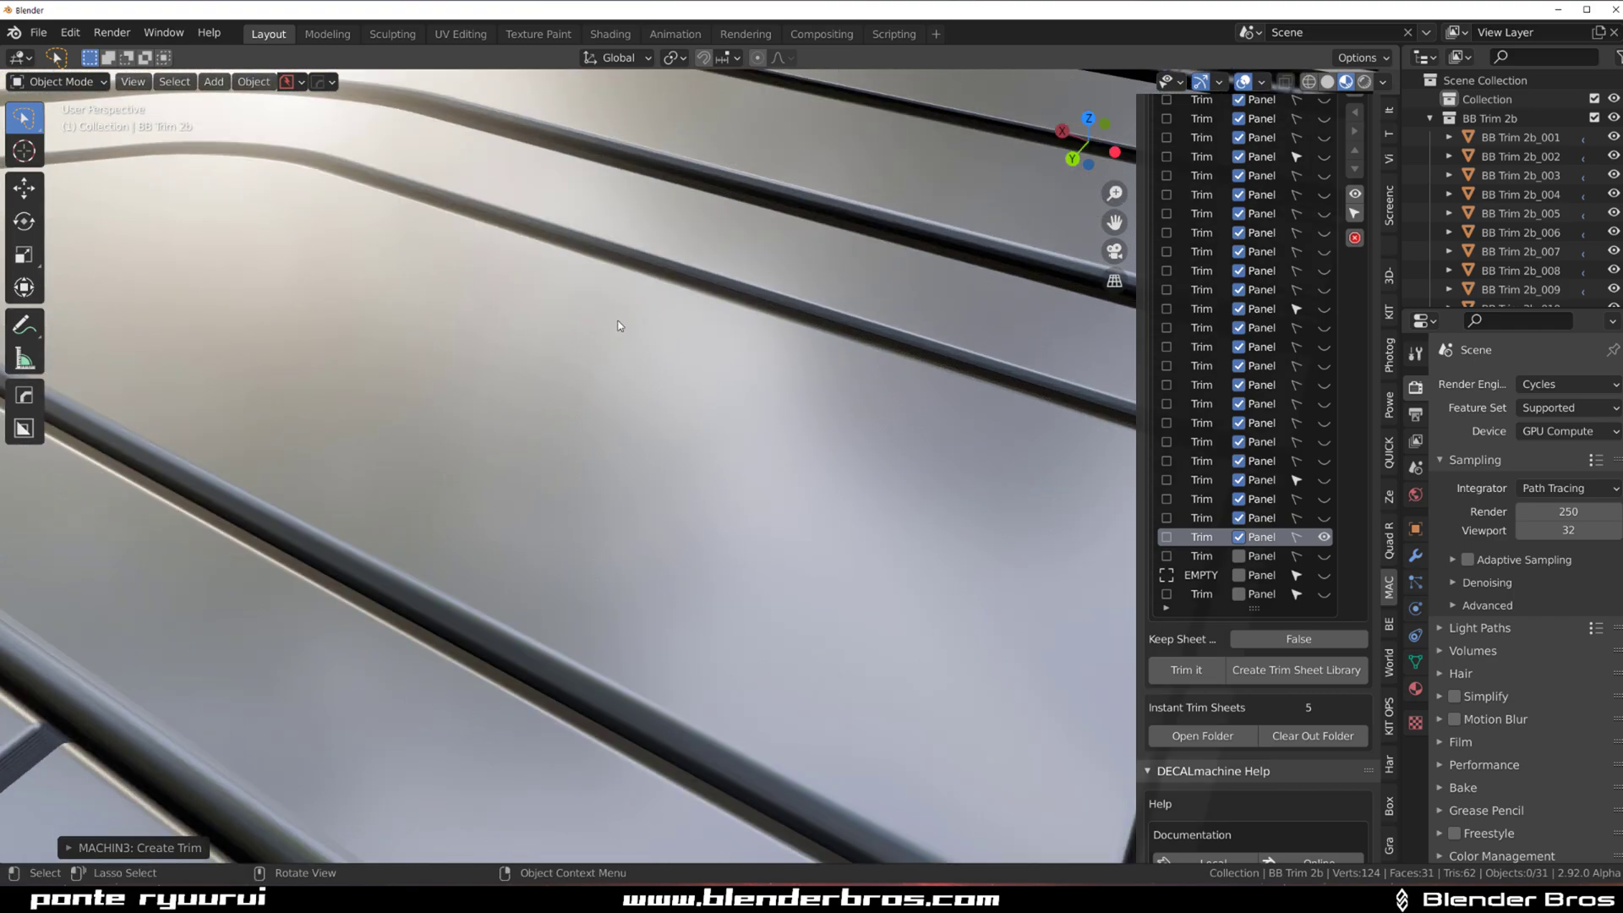
middle_click_drag(506, 478, 494, 416)
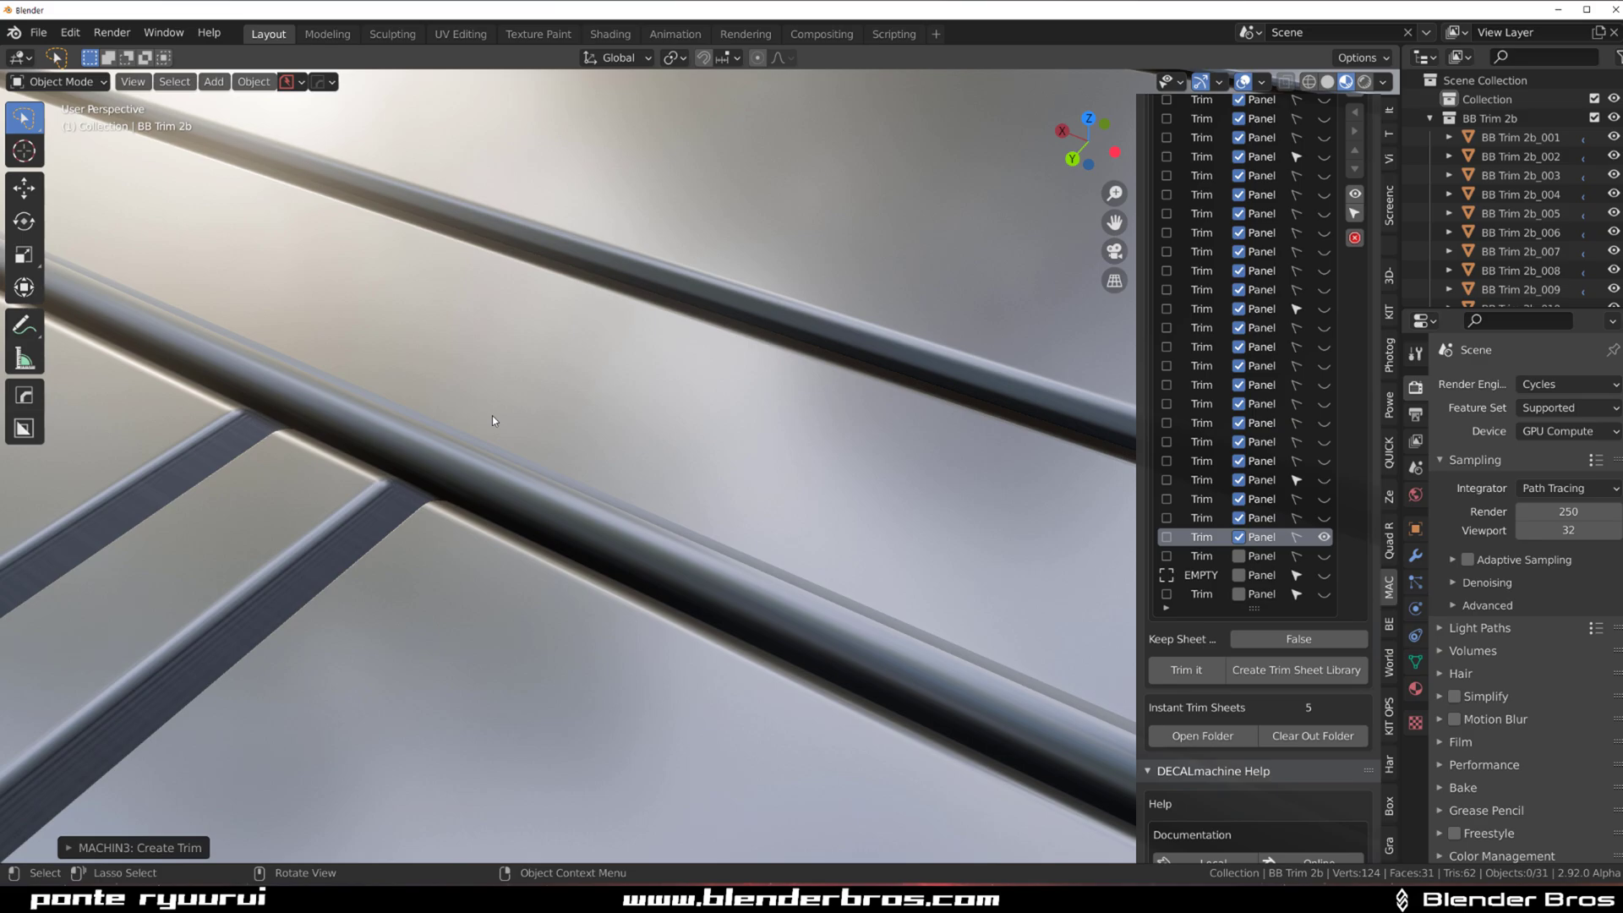
middle_click_drag(609, 367, 637, 479)
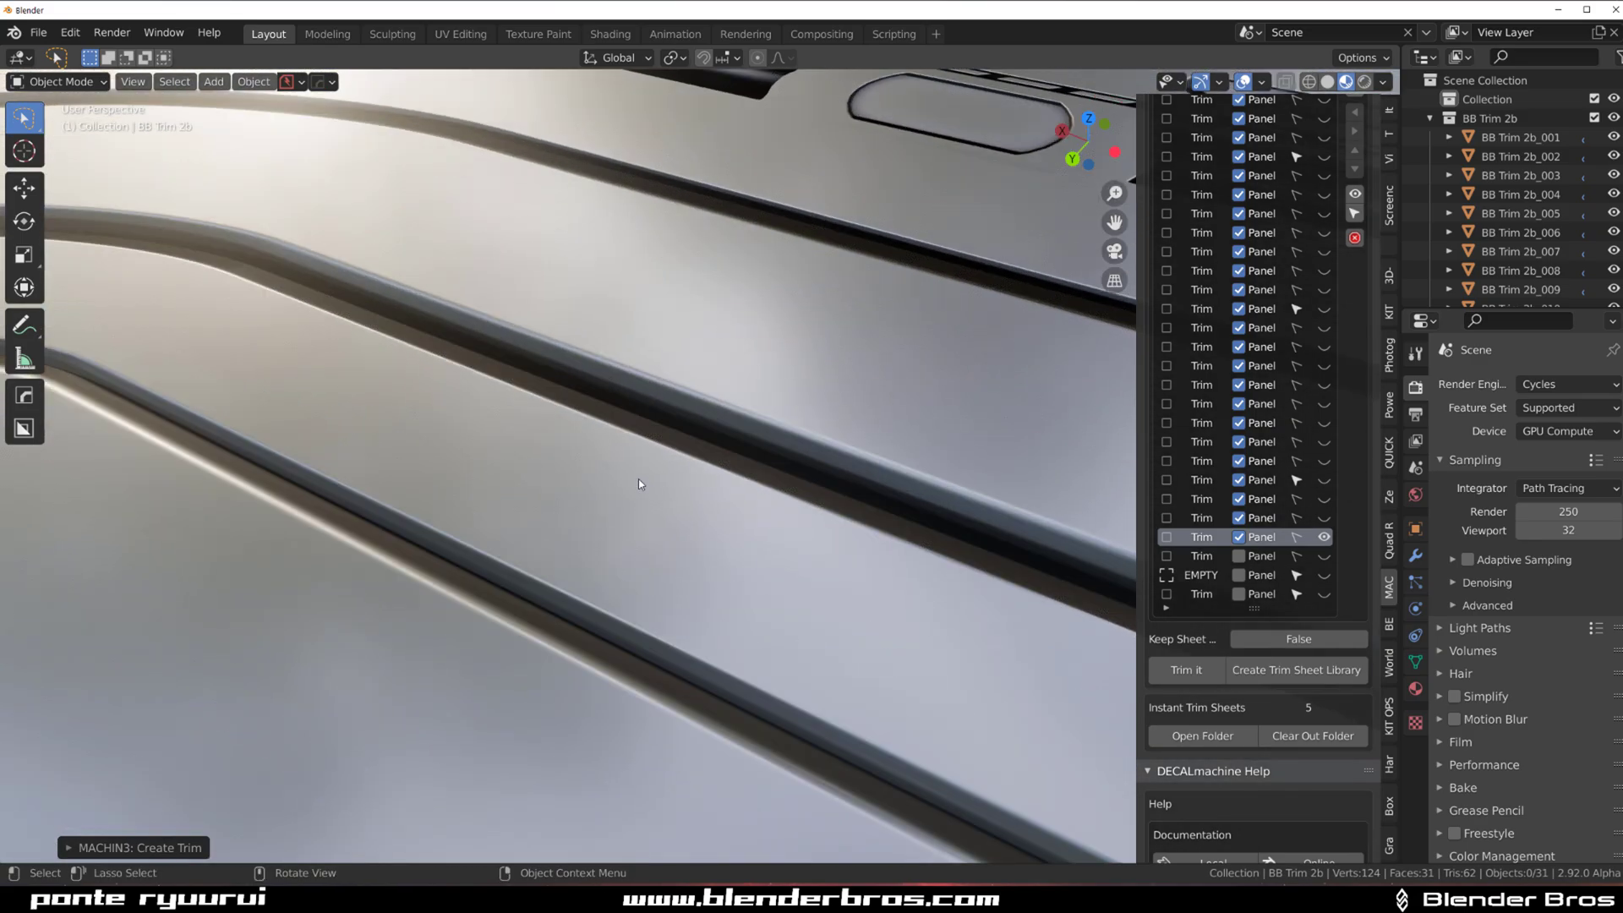
middle_click_drag(670, 267, 899, 481)
scroll(841, 415, "down", 8)
middle_click_drag(755, 643, 576, 413, "shift")
scroll(576, 412, "up", 9)
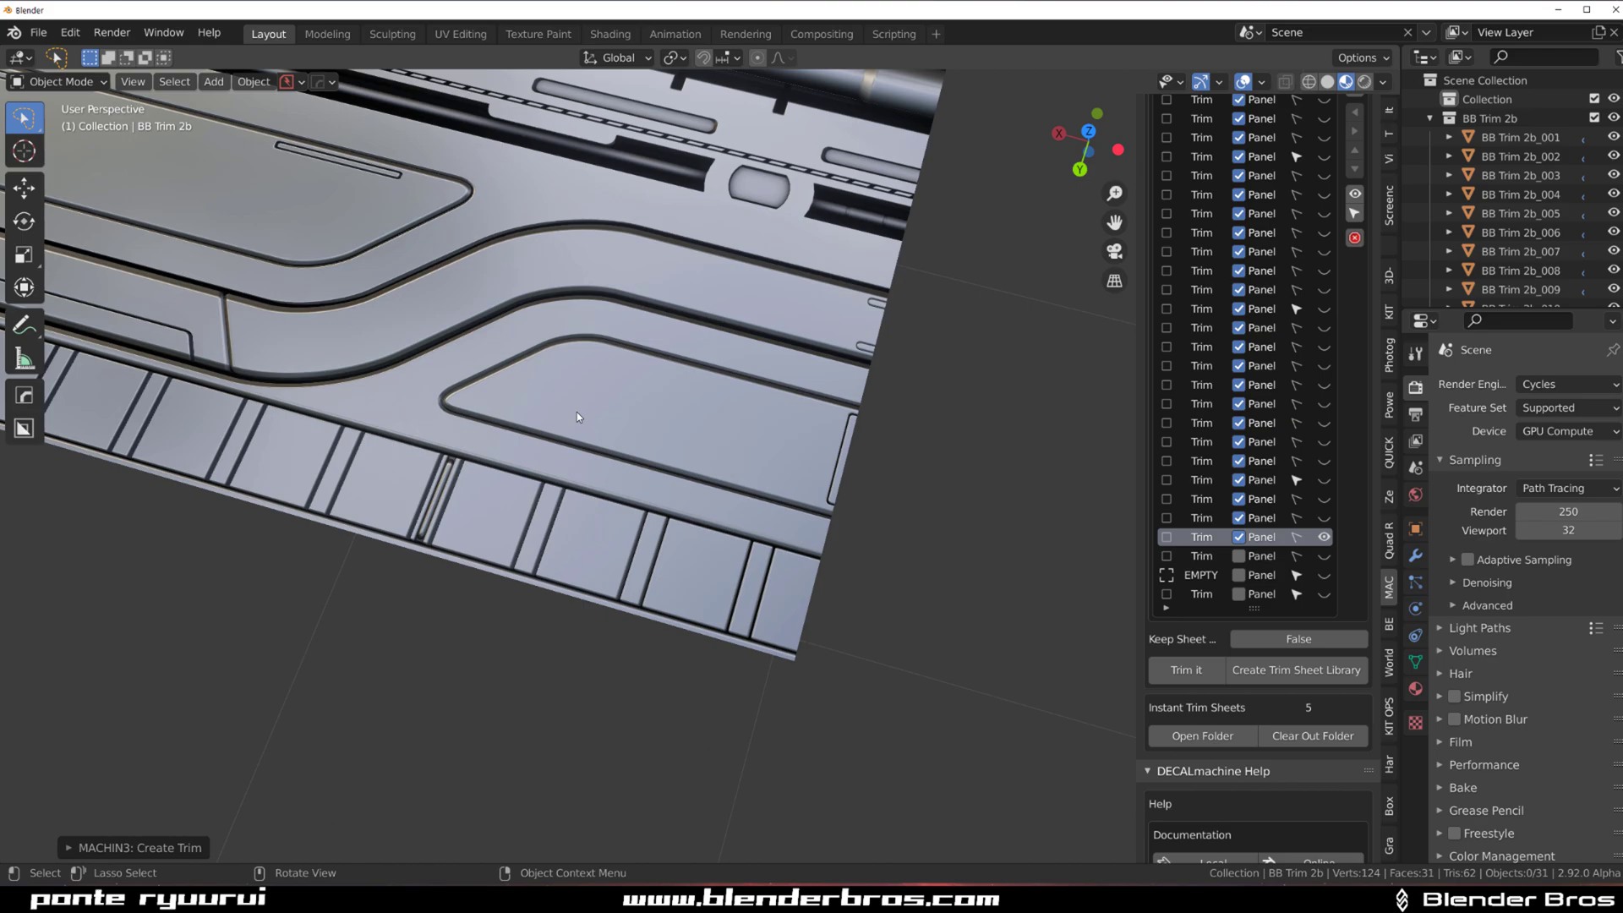
mouse_move(687, 387)
middle_mouse_down()
mouse_move(688, 486)
mouse_move(668, 409)
middle_mouse_up()
scroll(667, 408, "down", 9)
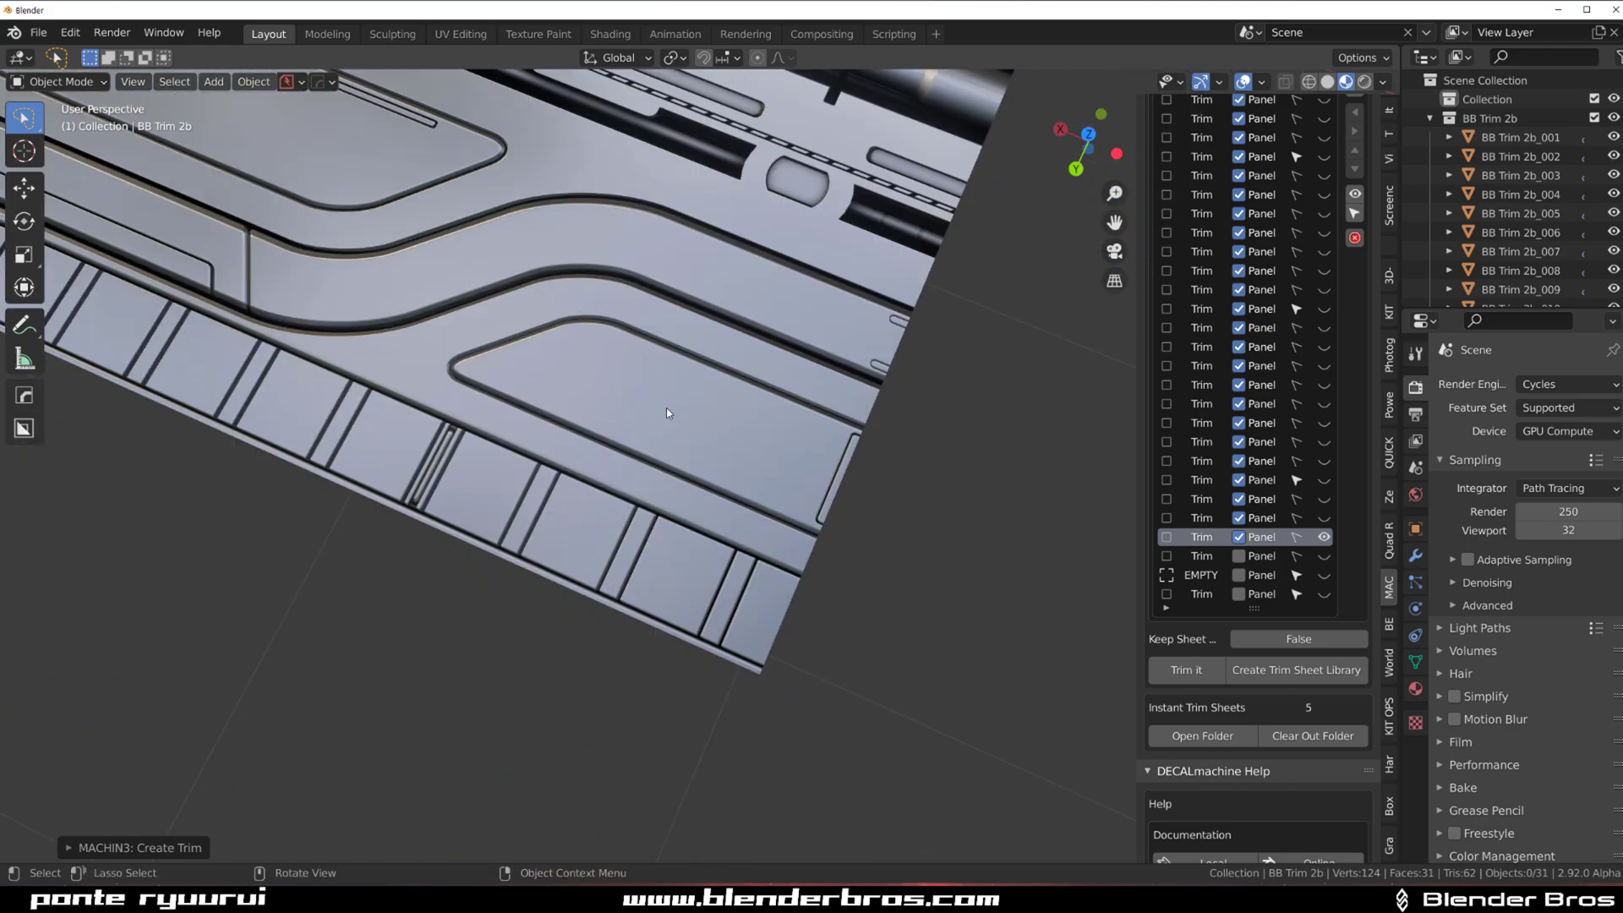
middle_click_drag(637, 296, 611, 443, "shift")
scroll(683, 519, "up", 2)
scroll(692, 522, "down", 3)
Add a mesh cylinder and move it clear of the trim sheet.
key("shift+a")
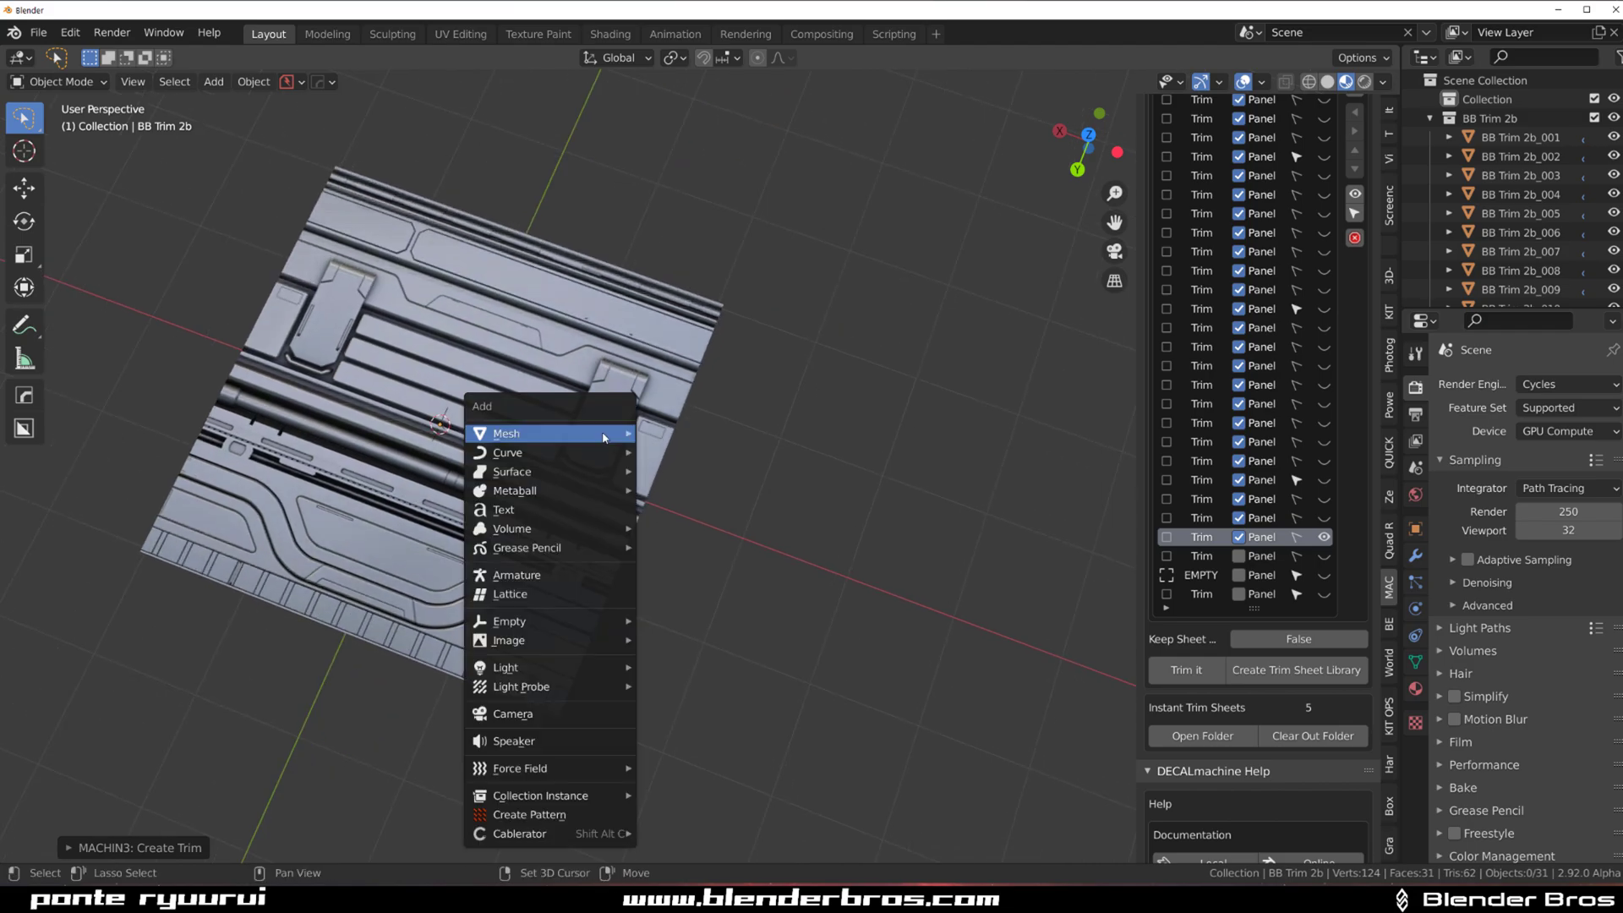
mouse_move(609, 434)
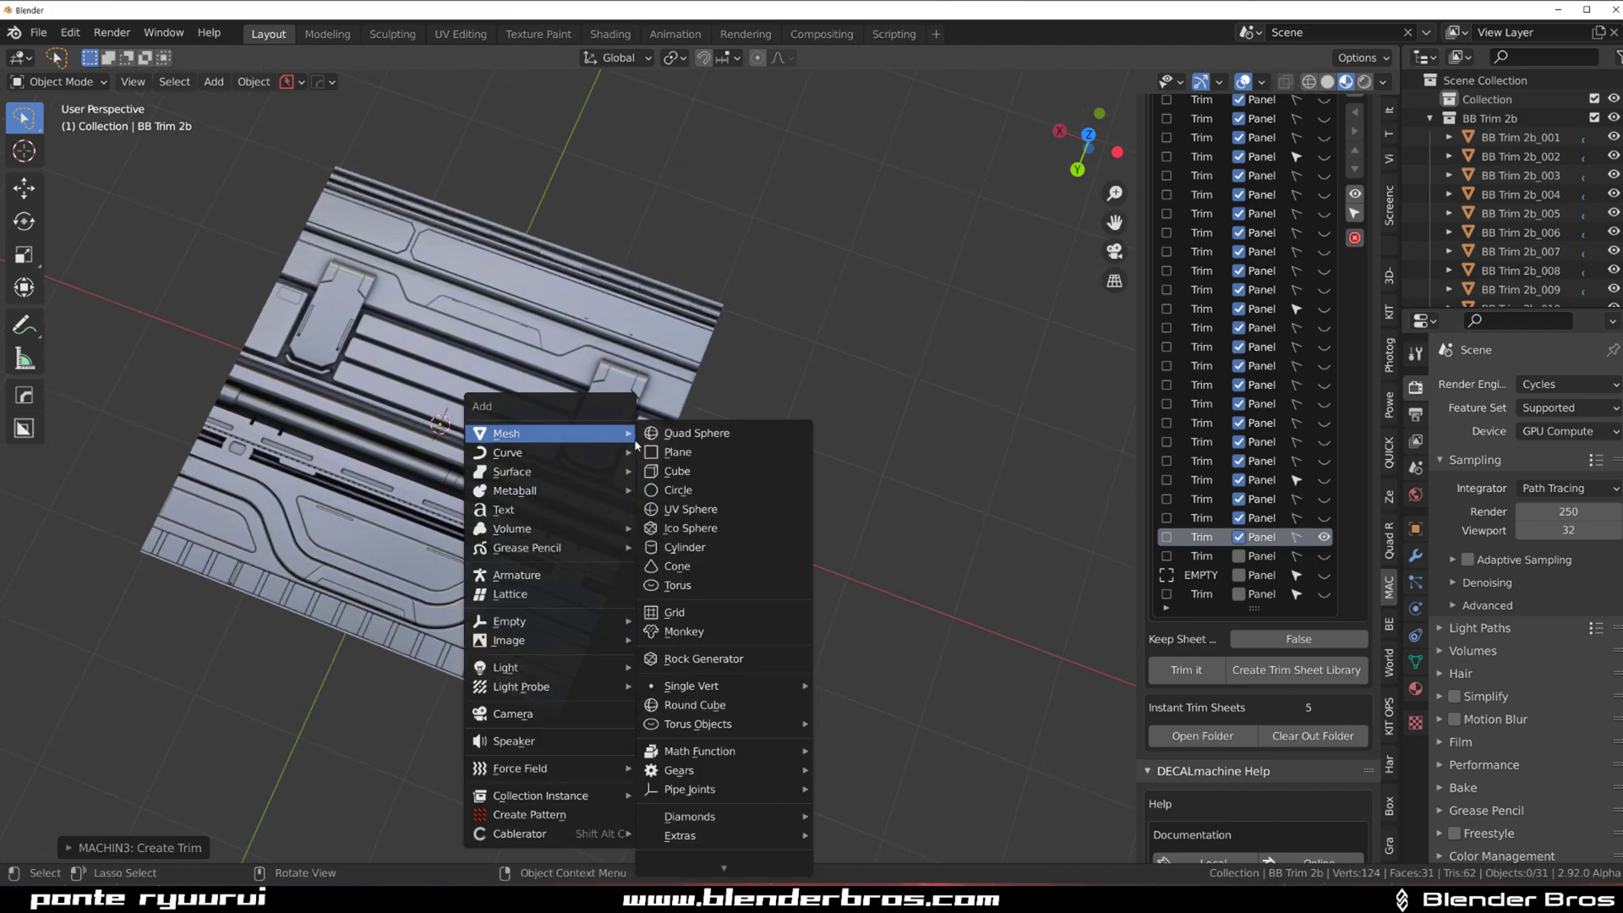
left_click(721, 545)
scroll(721, 545, "down", 3)
key("g")
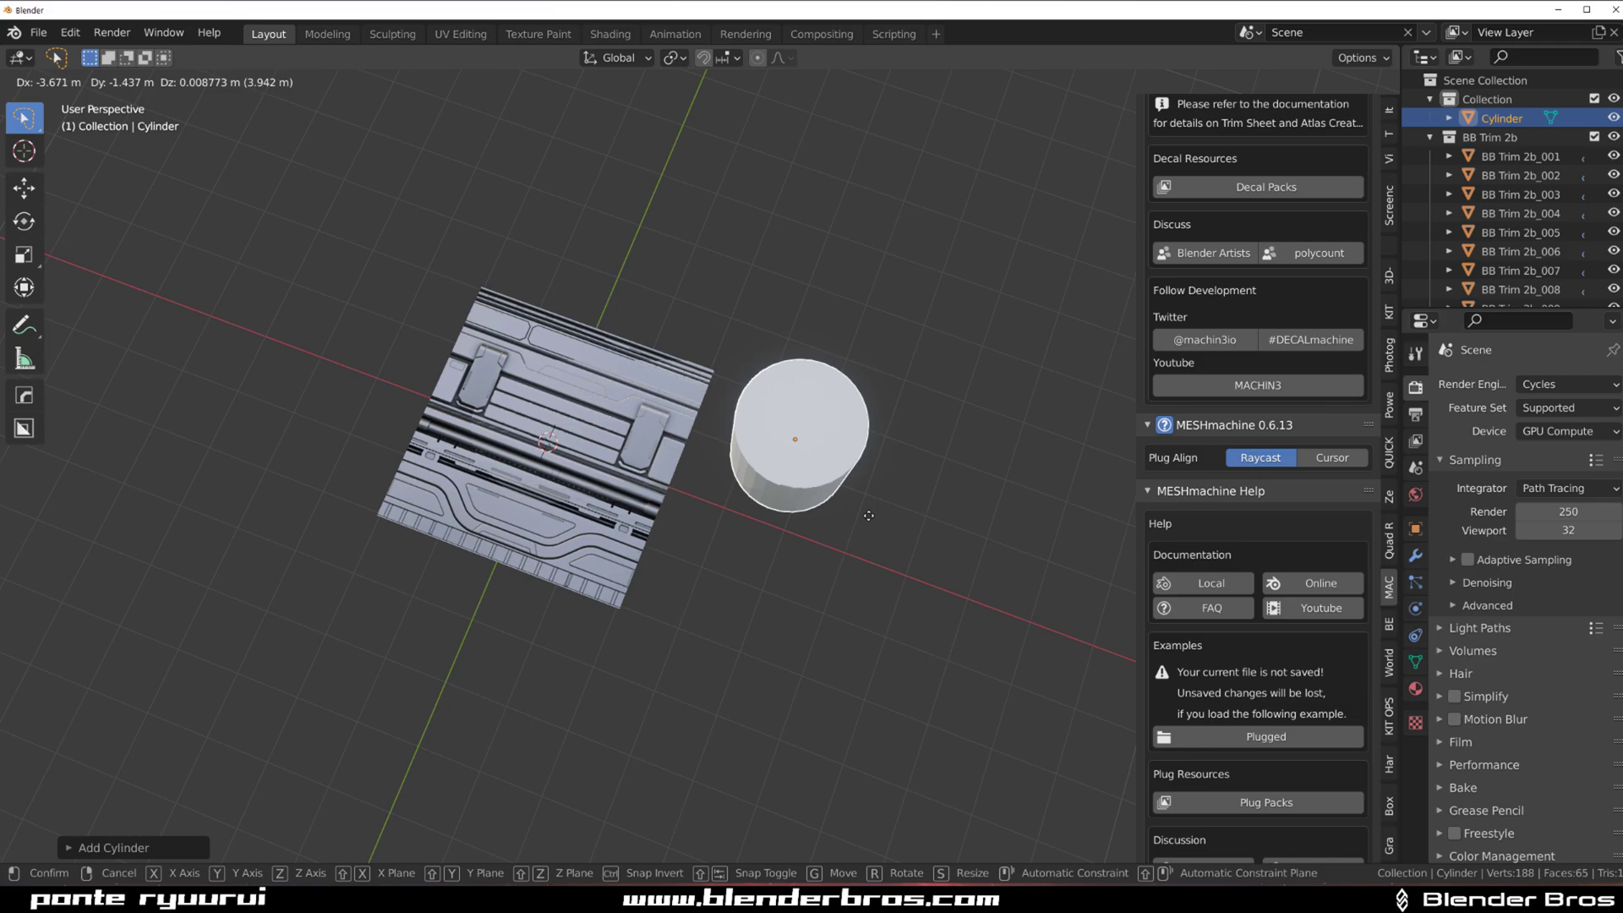
left_click(906, 519)
Assign a blank Principled material to the cylinder.
middle_click_drag(906, 517, 862, 422)
middle_click_drag(854, 444, 672, 482, "shift")
scroll(676, 482, "up", 3)
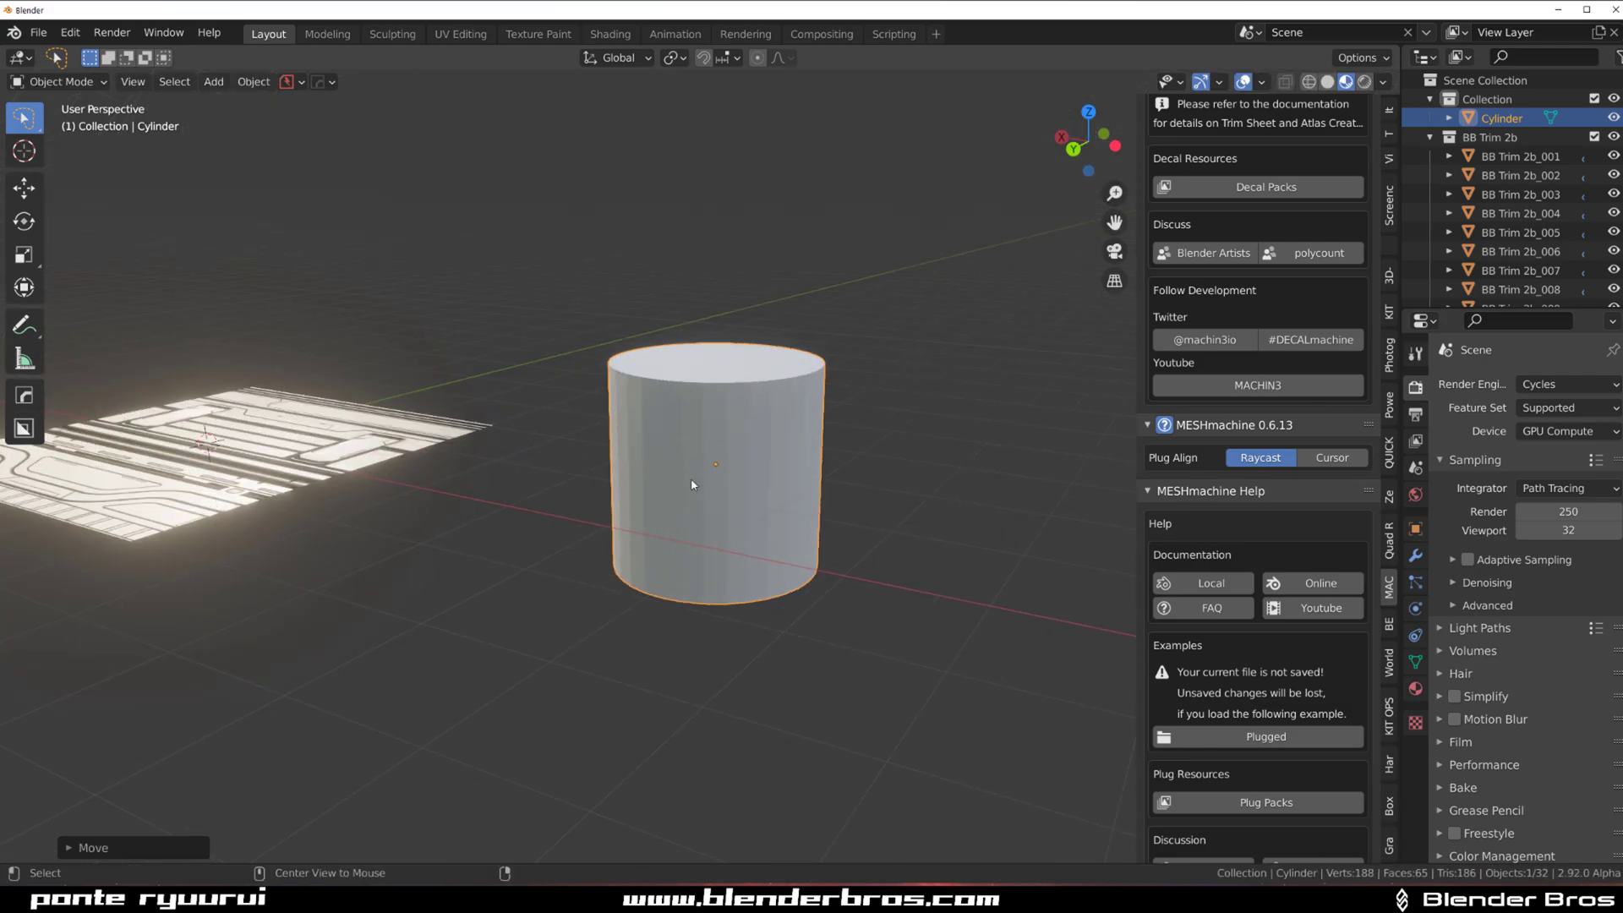
key("alt+m")
left_click(693, 480)
scroll(714, 467, "up", 2)
scroll(743, 461, "down", 1)
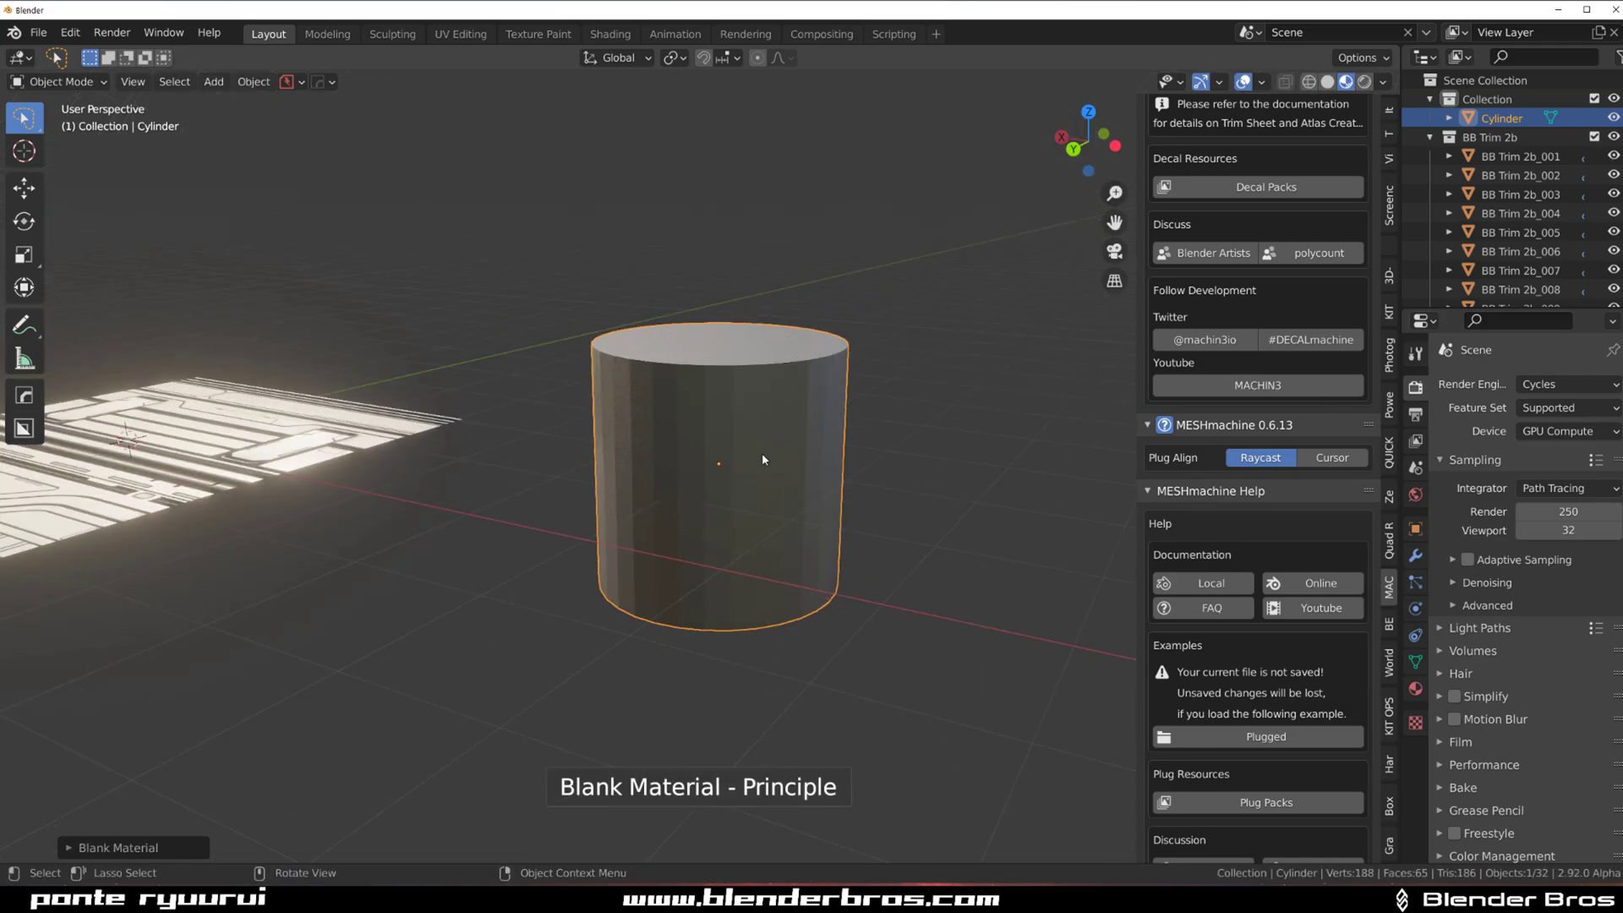
Cut three evenly spaced horizontal edge loops around the cylinder's side.
key("q")
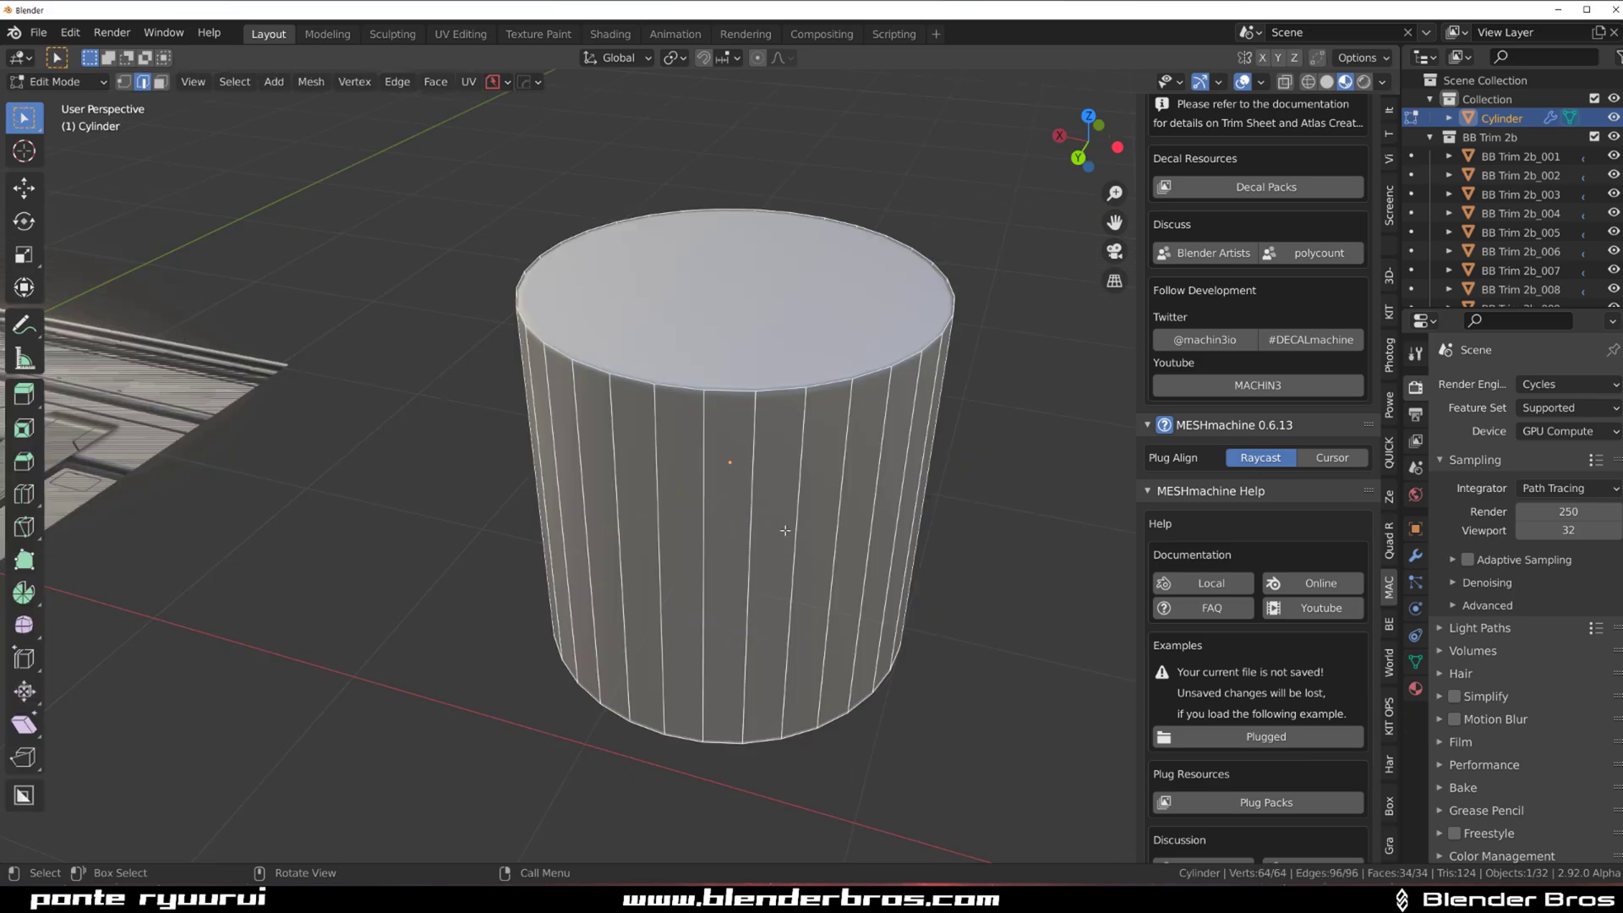
key("ctrl+r")
scroll(781, 532, "up", 2)
left_click(781, 533)
right_click(781, 534)
Panel the second face band from the top of the cylinder with EM_Macro and shrink the recessed faces along Z.
key("Tab")
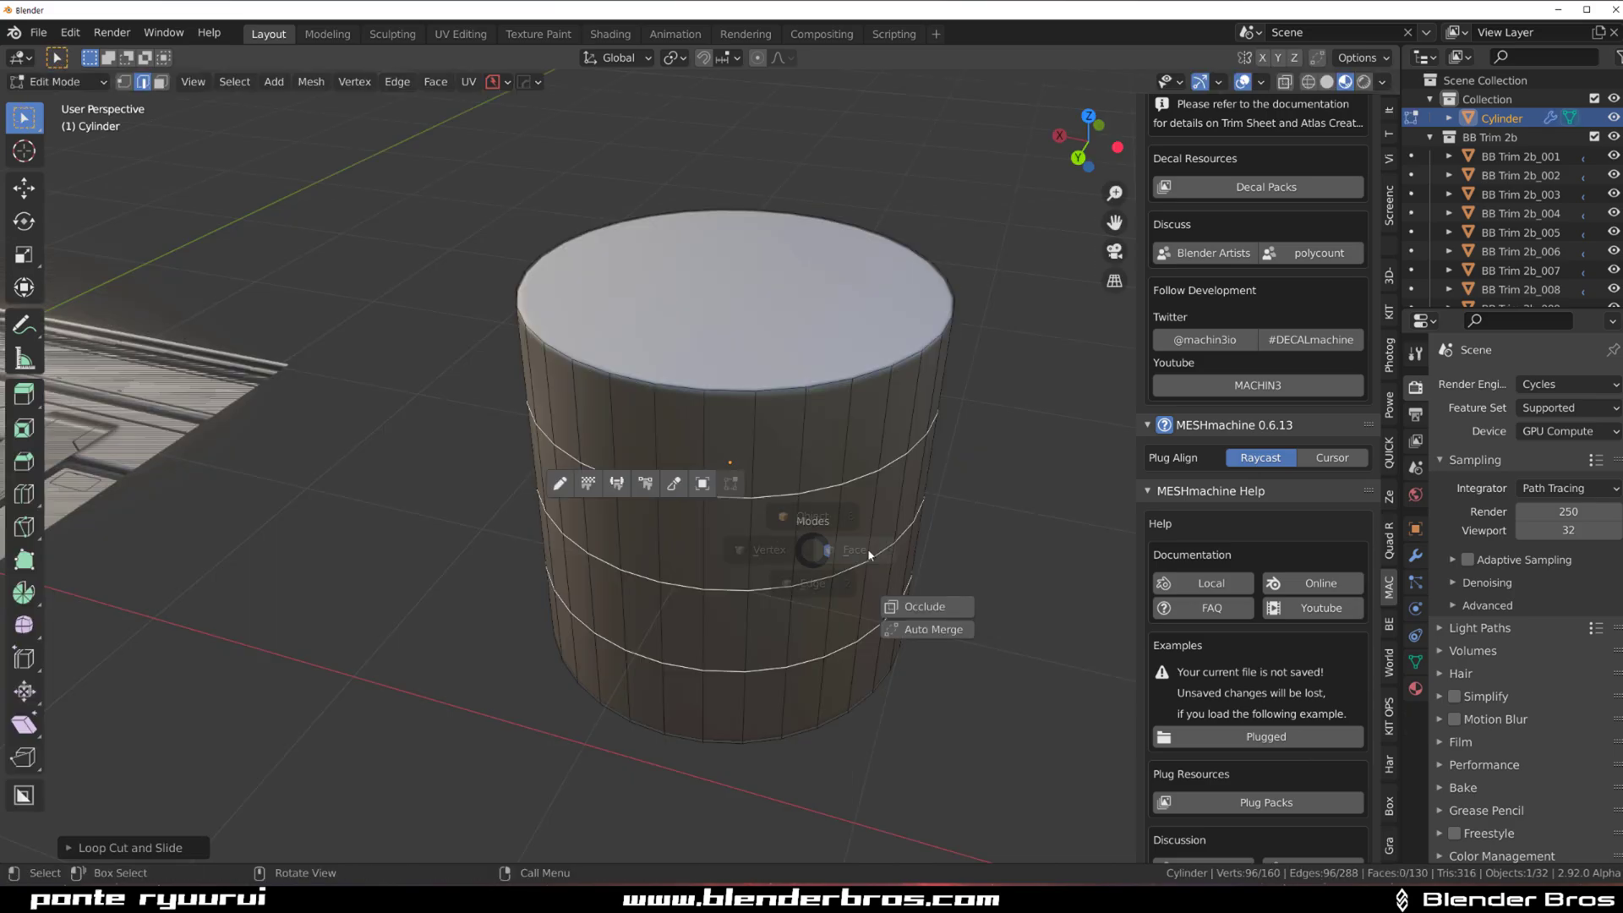
left_click(869, 554)
left_click(854, 511, "alt")
middle_click_drag(901, 556, 894, 521)
key("q")
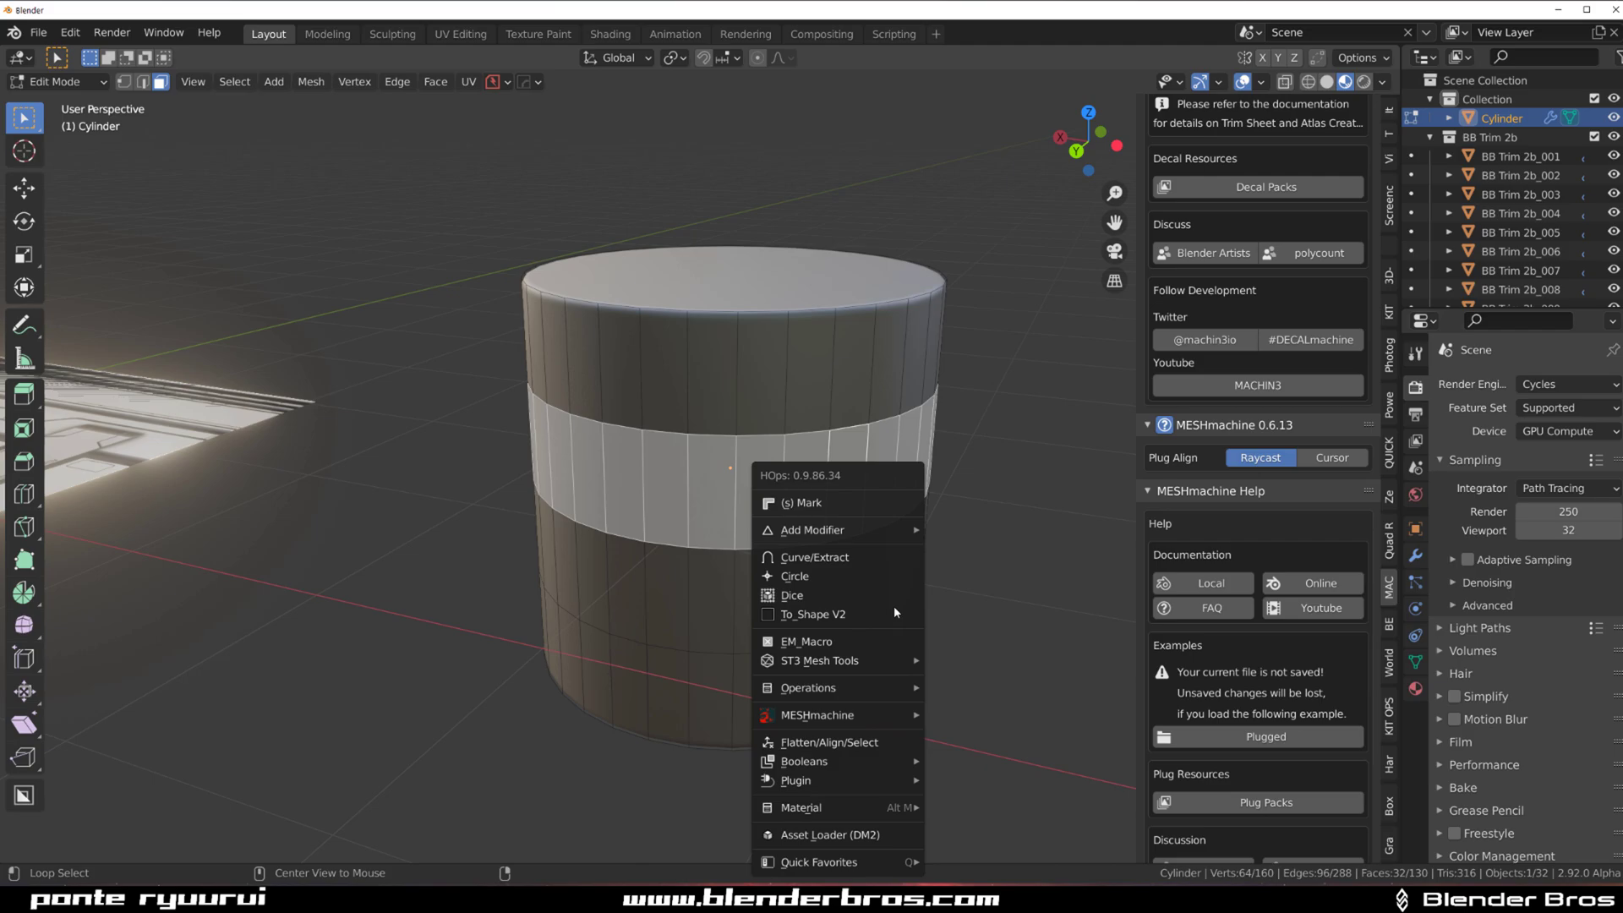
left_click(807, 641)
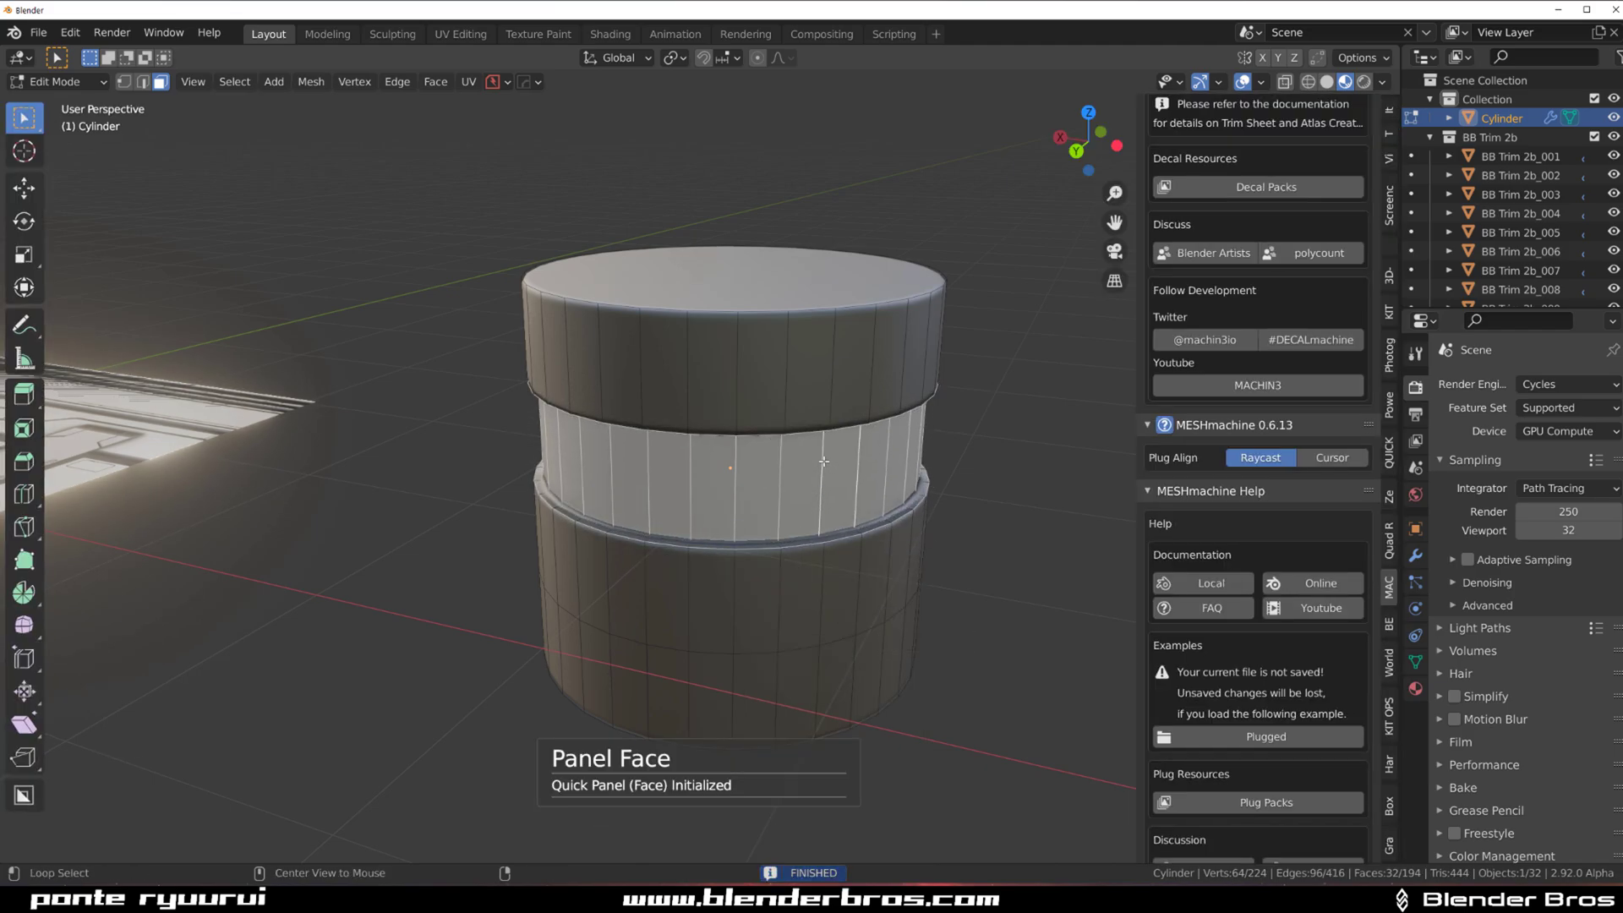
key("s")
key("z")
left_click(945, 552)
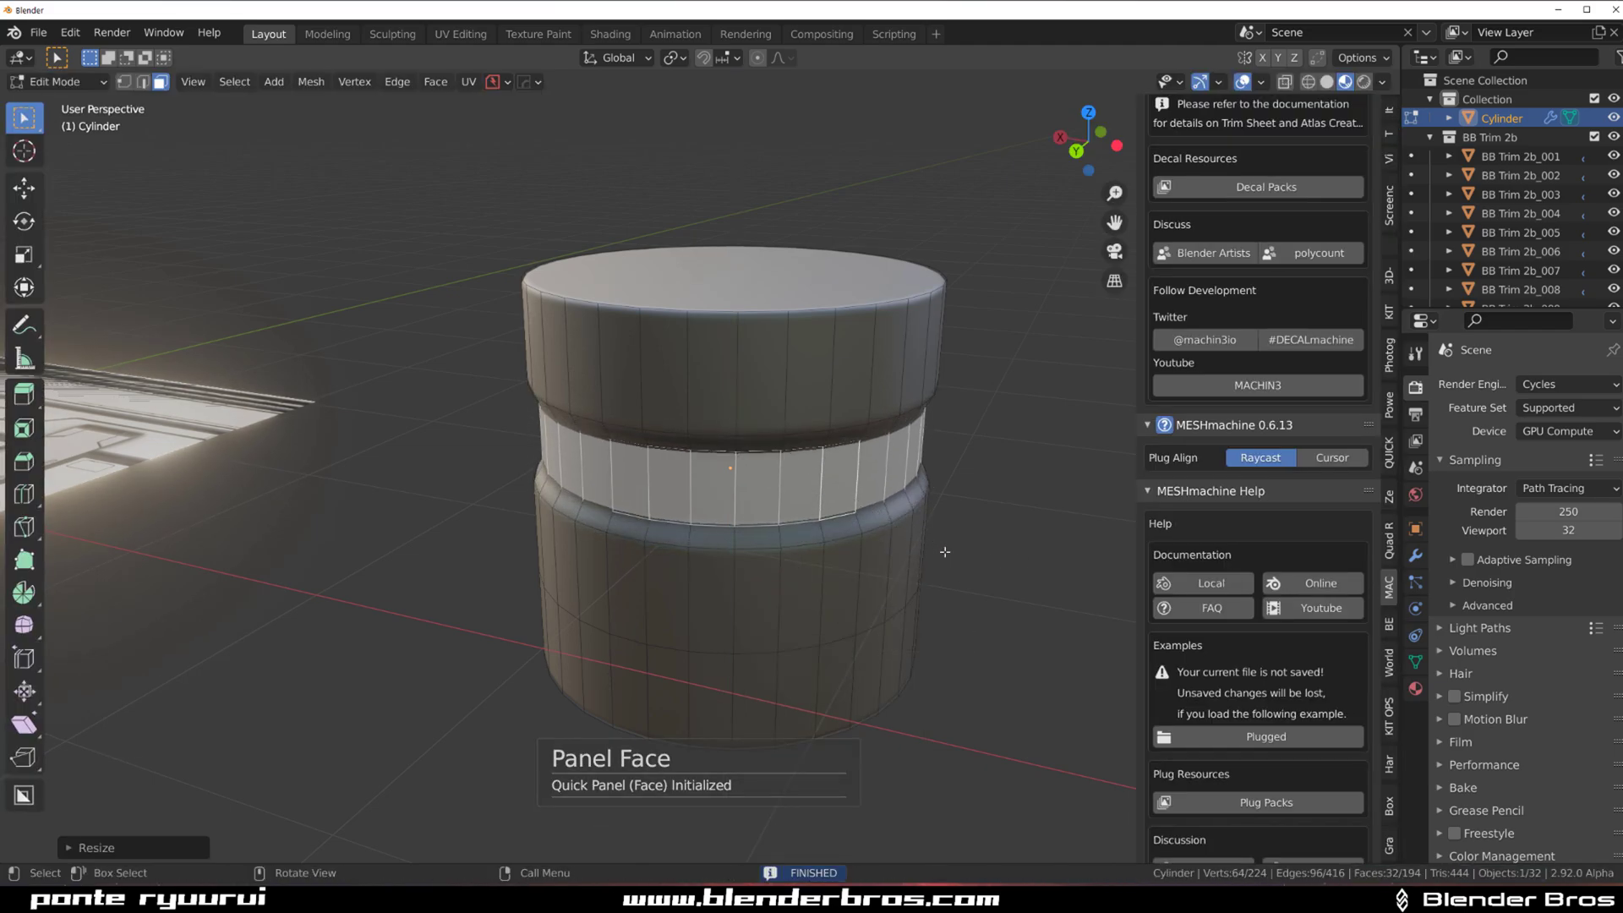
Bevel the rim of the cylinder's bottom cap into a wide single-segment chamfer.
middle_click_drag(943, 551, 876, 475)
left_click(848, 569)
key("ctrl+b")
left_click(915, 609)
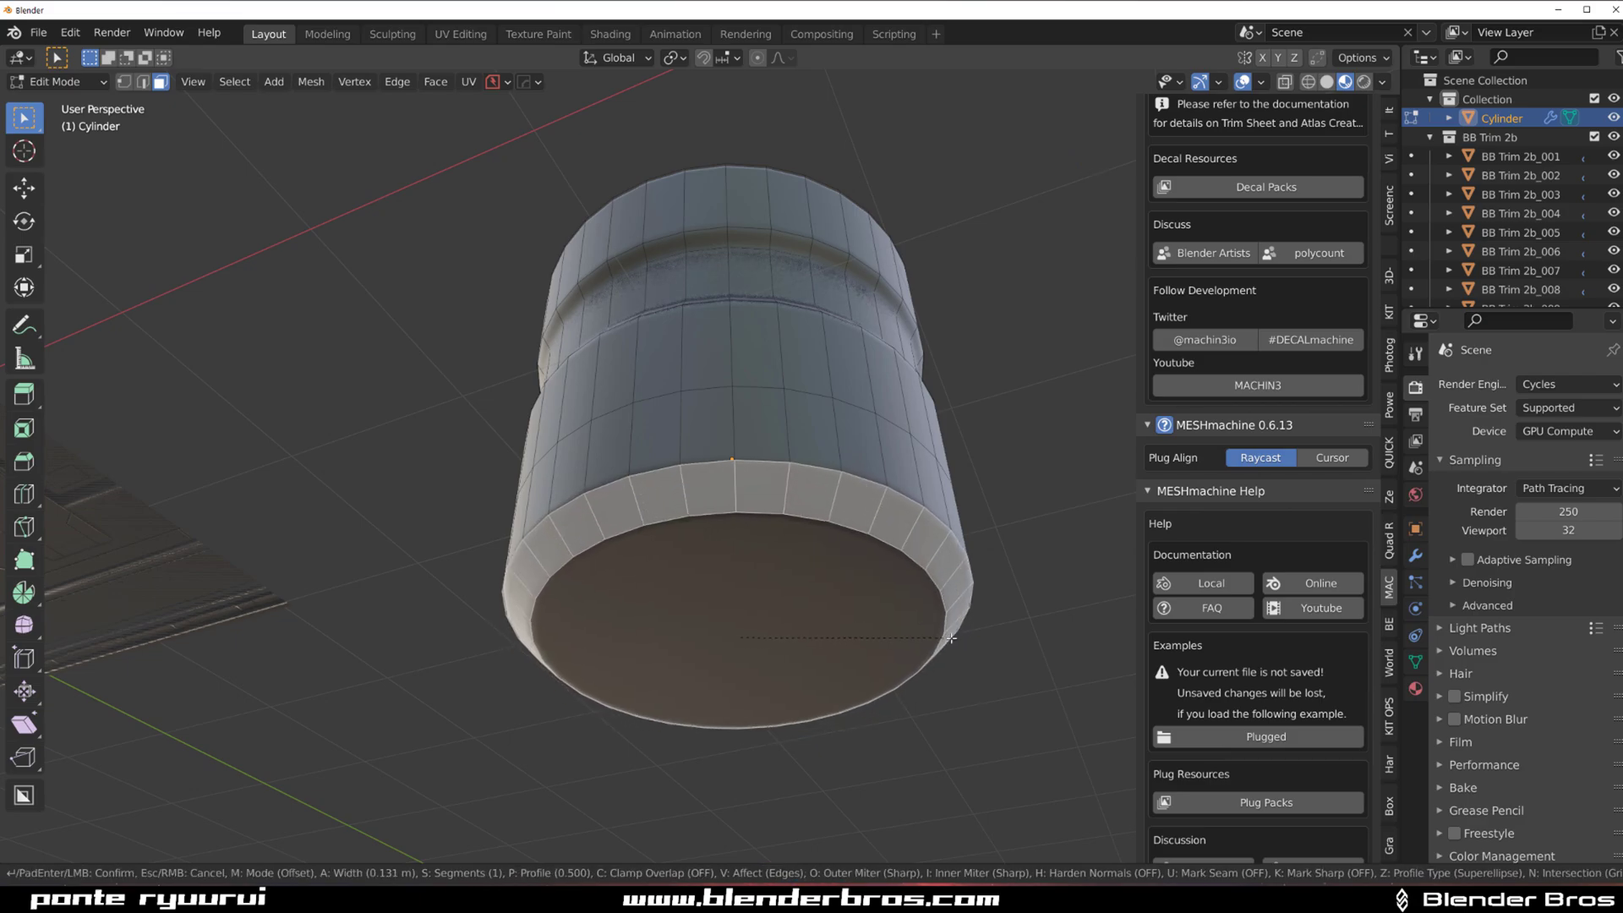
Bevel the rim of the cylinder's top cap into a wide single-segment chamfer.
middle_click_drag(915, 608, 776, 355)
key("ctrl+r")
left_click(775, 314)
left_click(782, 270)
key("ctrl+z")
left_click(776, 312)
scroll(790, 425, "down", 2)
key("i")
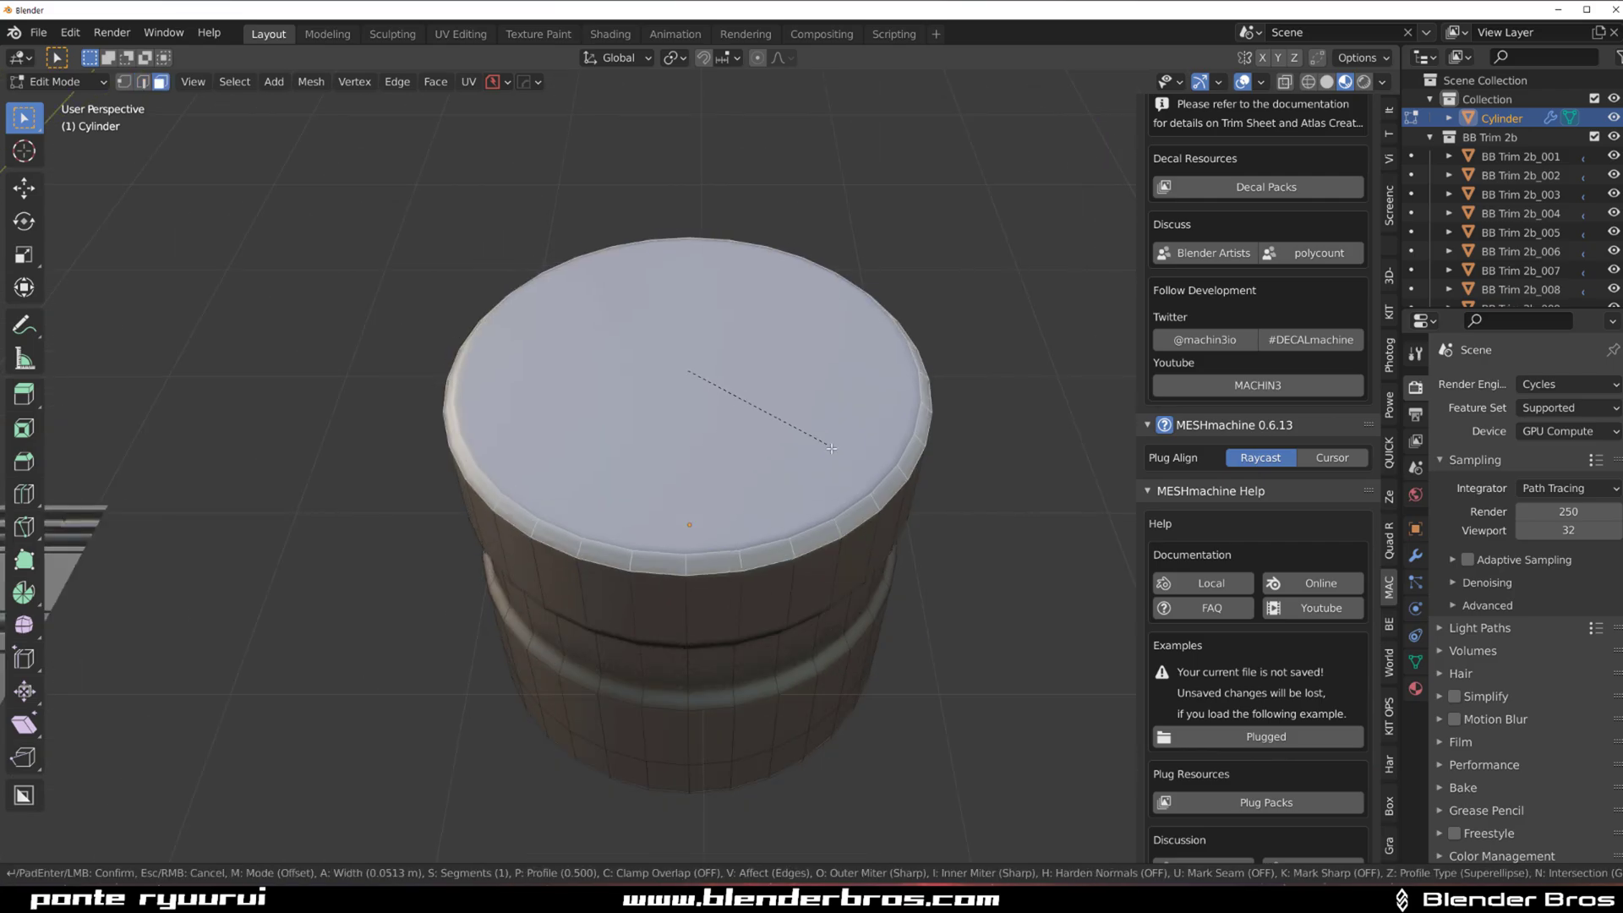
left_click(782, 419)
Inset the top cap face twice and move the innermost face along Z.
key("i")
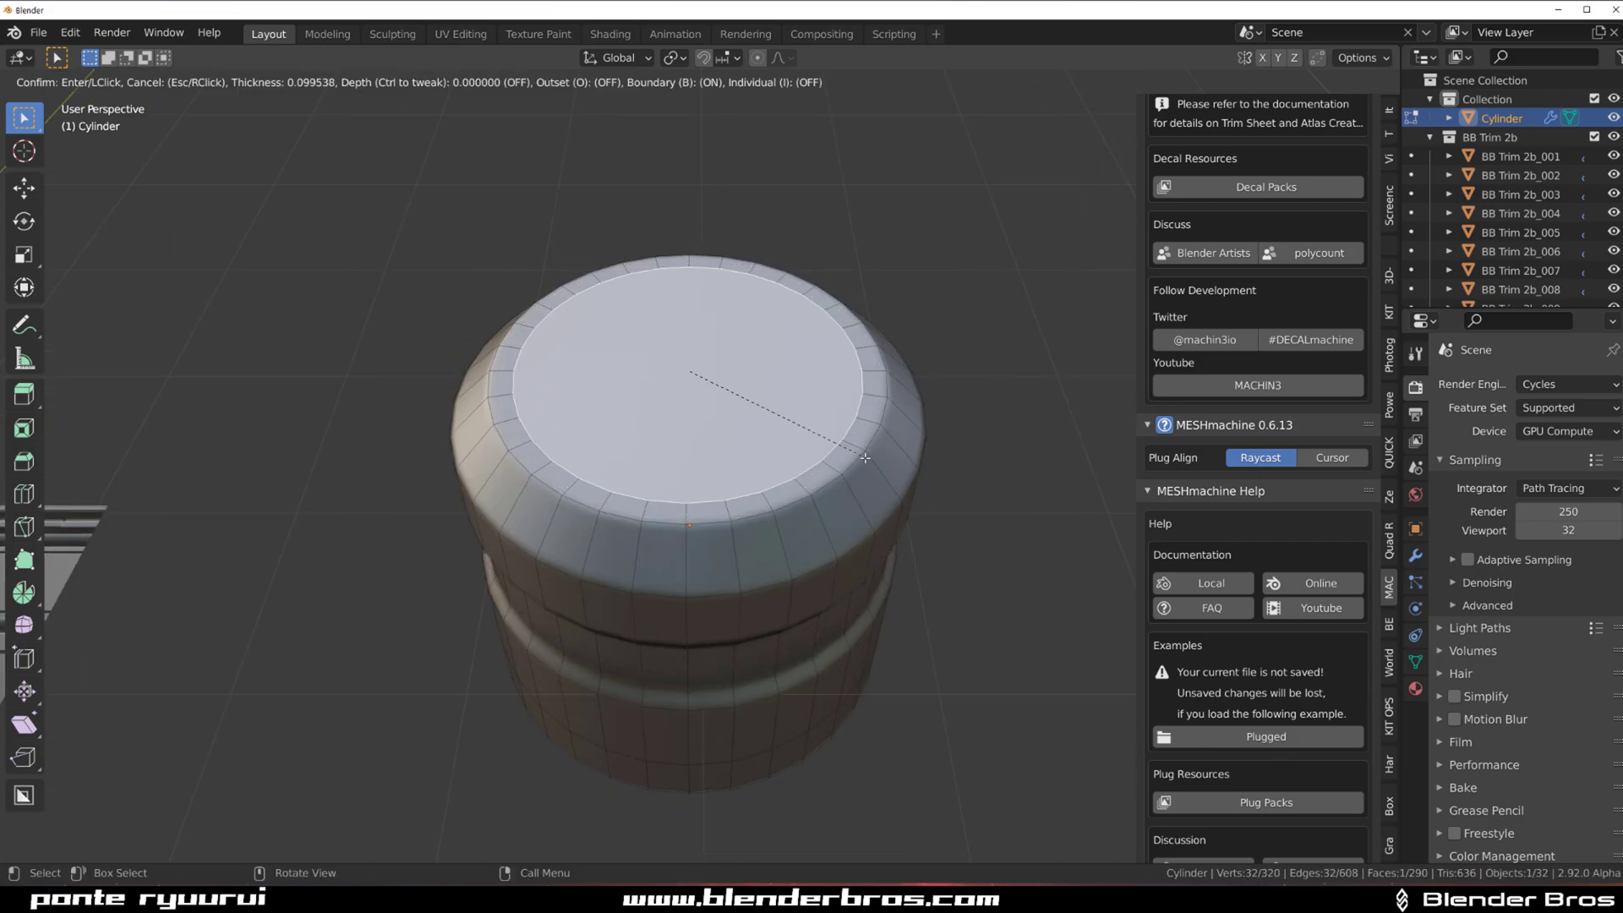
left_click(867, 457)
key("i")
left_click(824, 450)
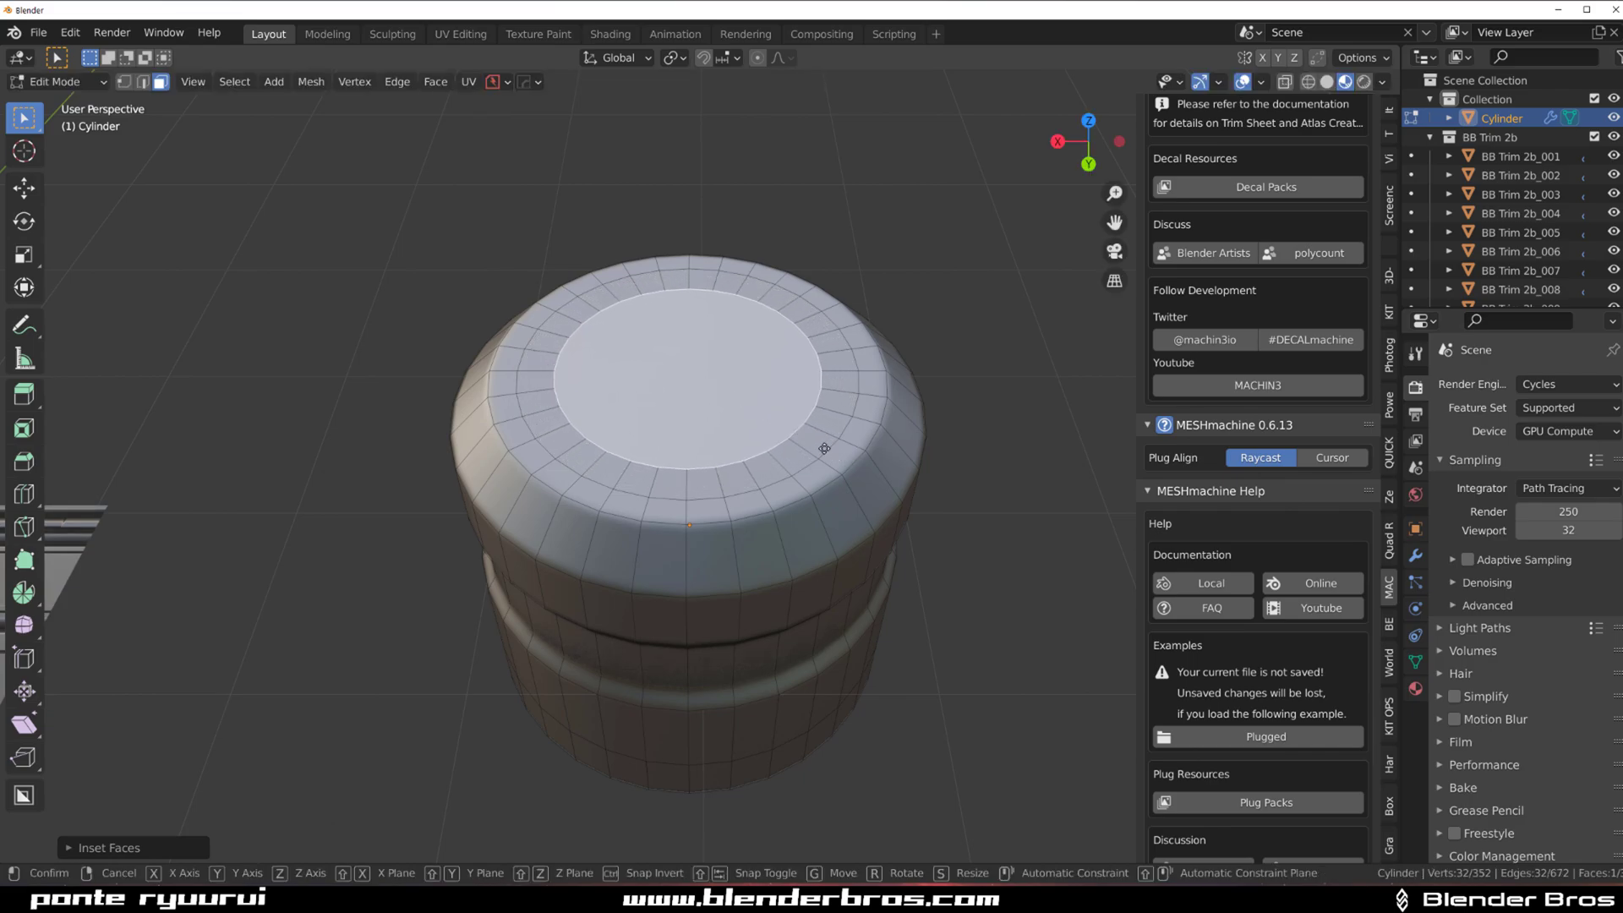
key("g")
key("z")
left_click(832, 585)
Add a level 1 subdivision to the cylinder and adjust the width of its Bevel modifier.
middle_click_drag(832, 587, 741, 463)
key("Tab")
key("ctrl+1")
scroll(733, 467, "up", 1)
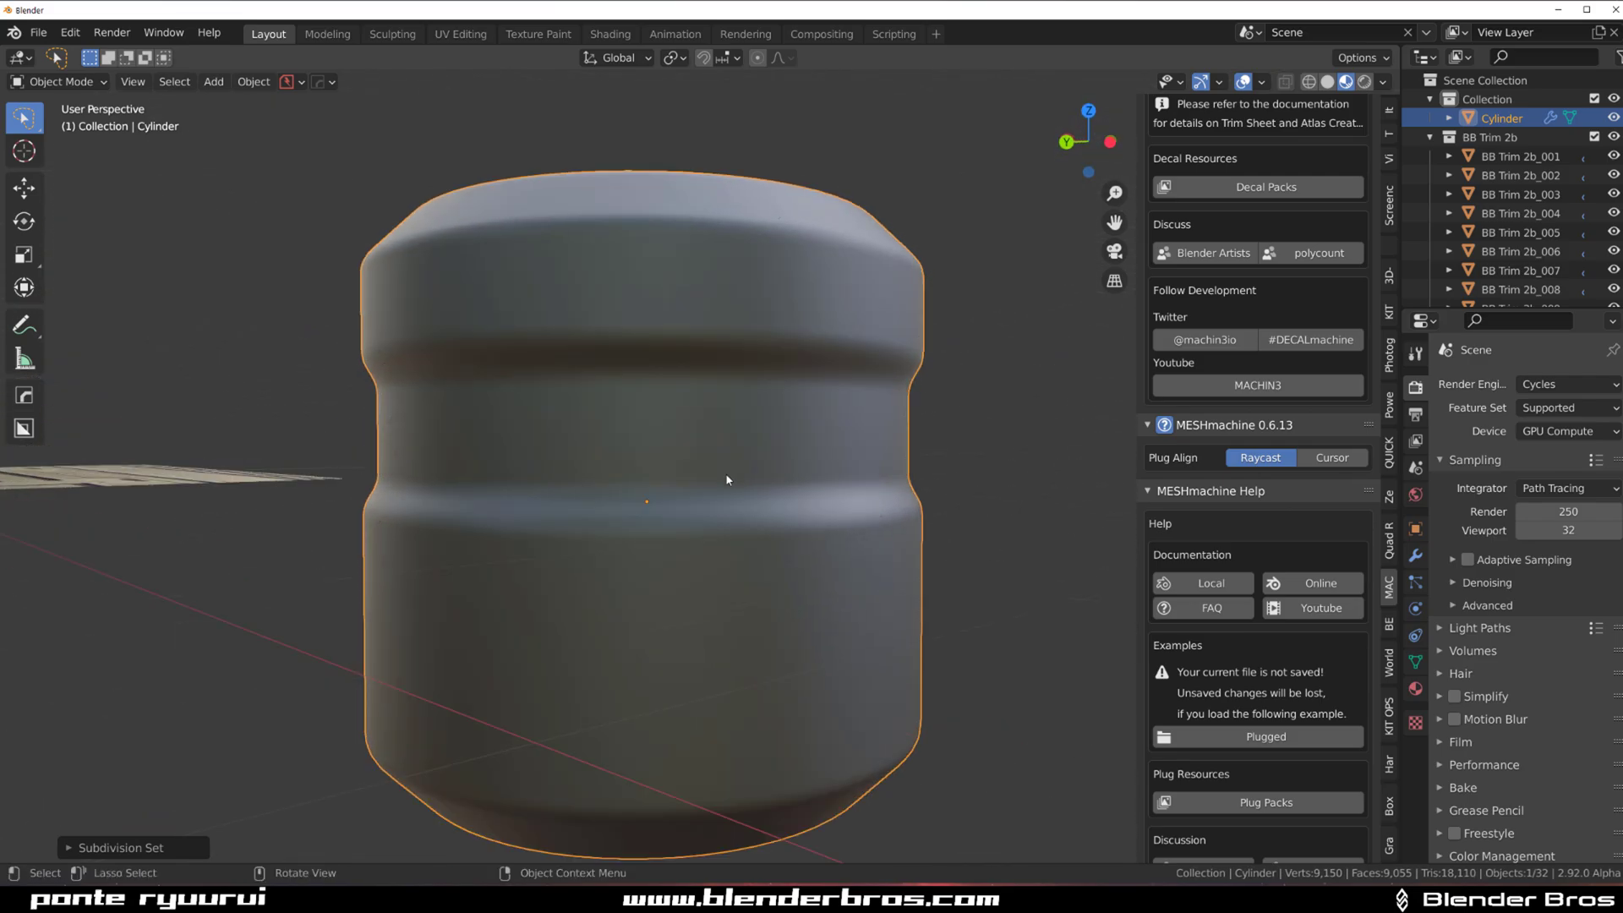
key("q")
left_click(743, 499)
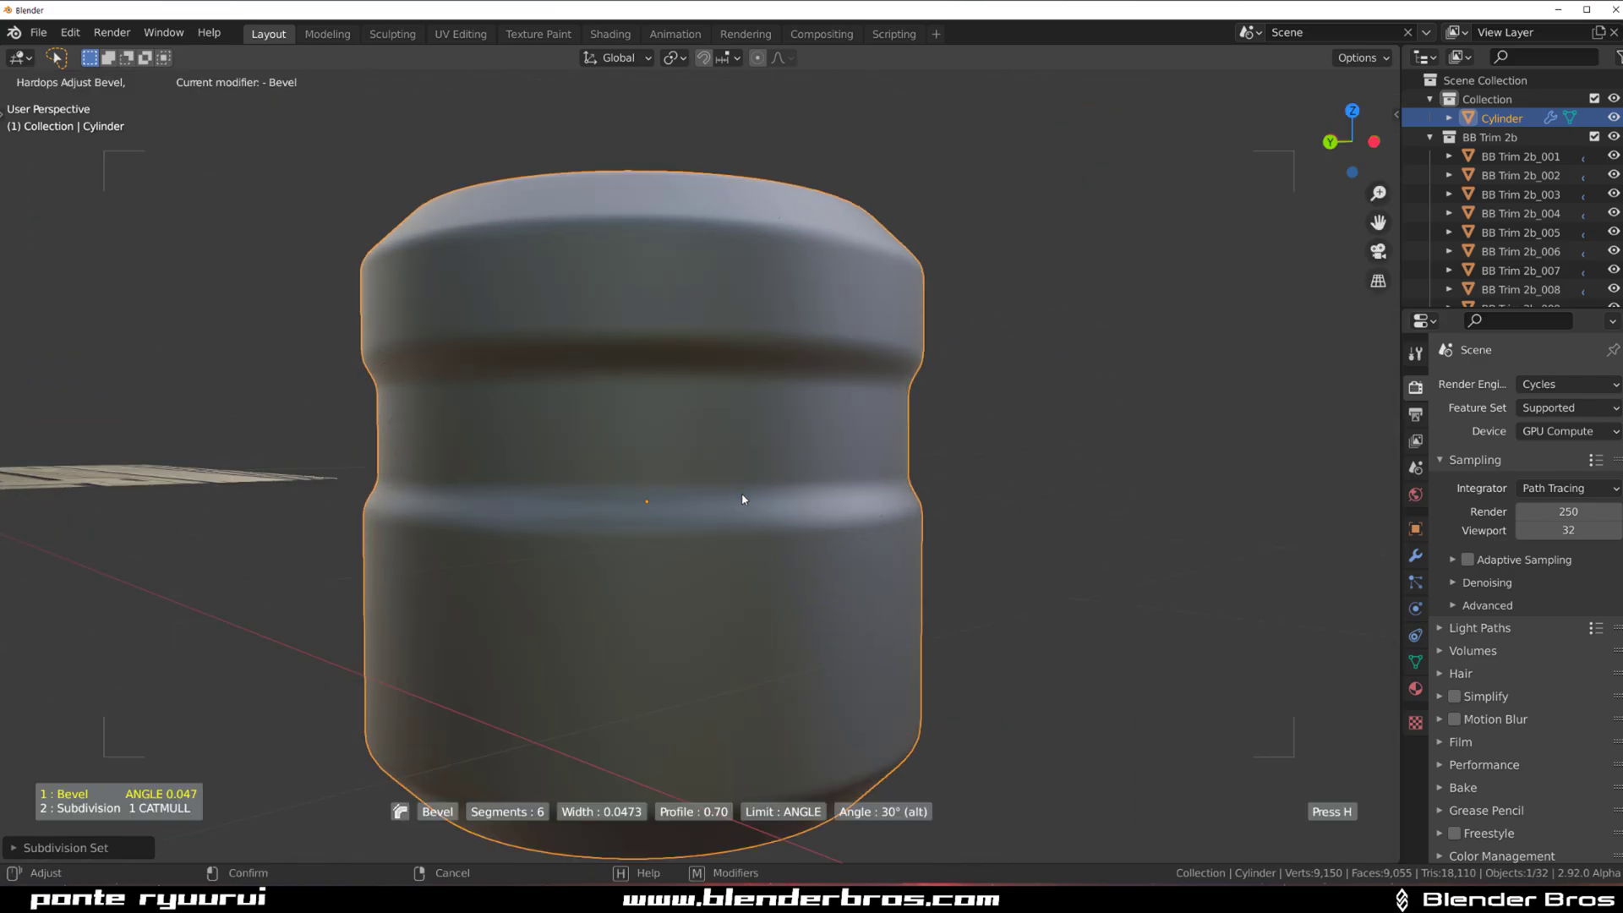
left_click(814, 499)
Add one supporting edge loop just below the groove's lower slope and another just above it in the recessed band.
scroll(752, 503, "up", 2)
key("Tab")
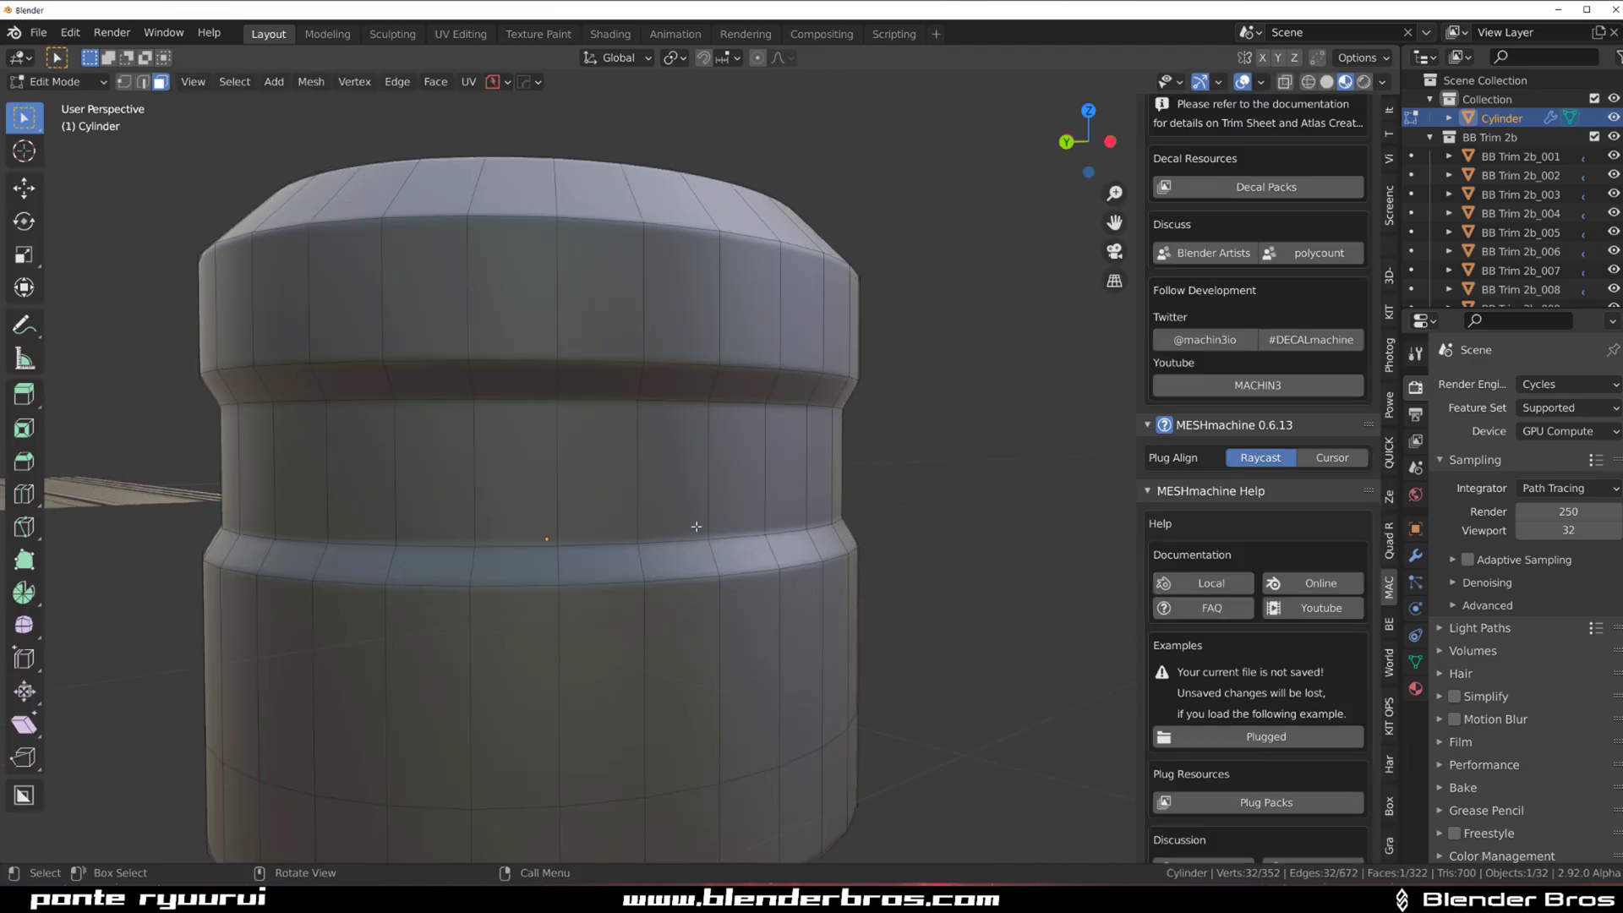
middle_click_drag(695, 525, 626, 433)
key("ctrl+r")
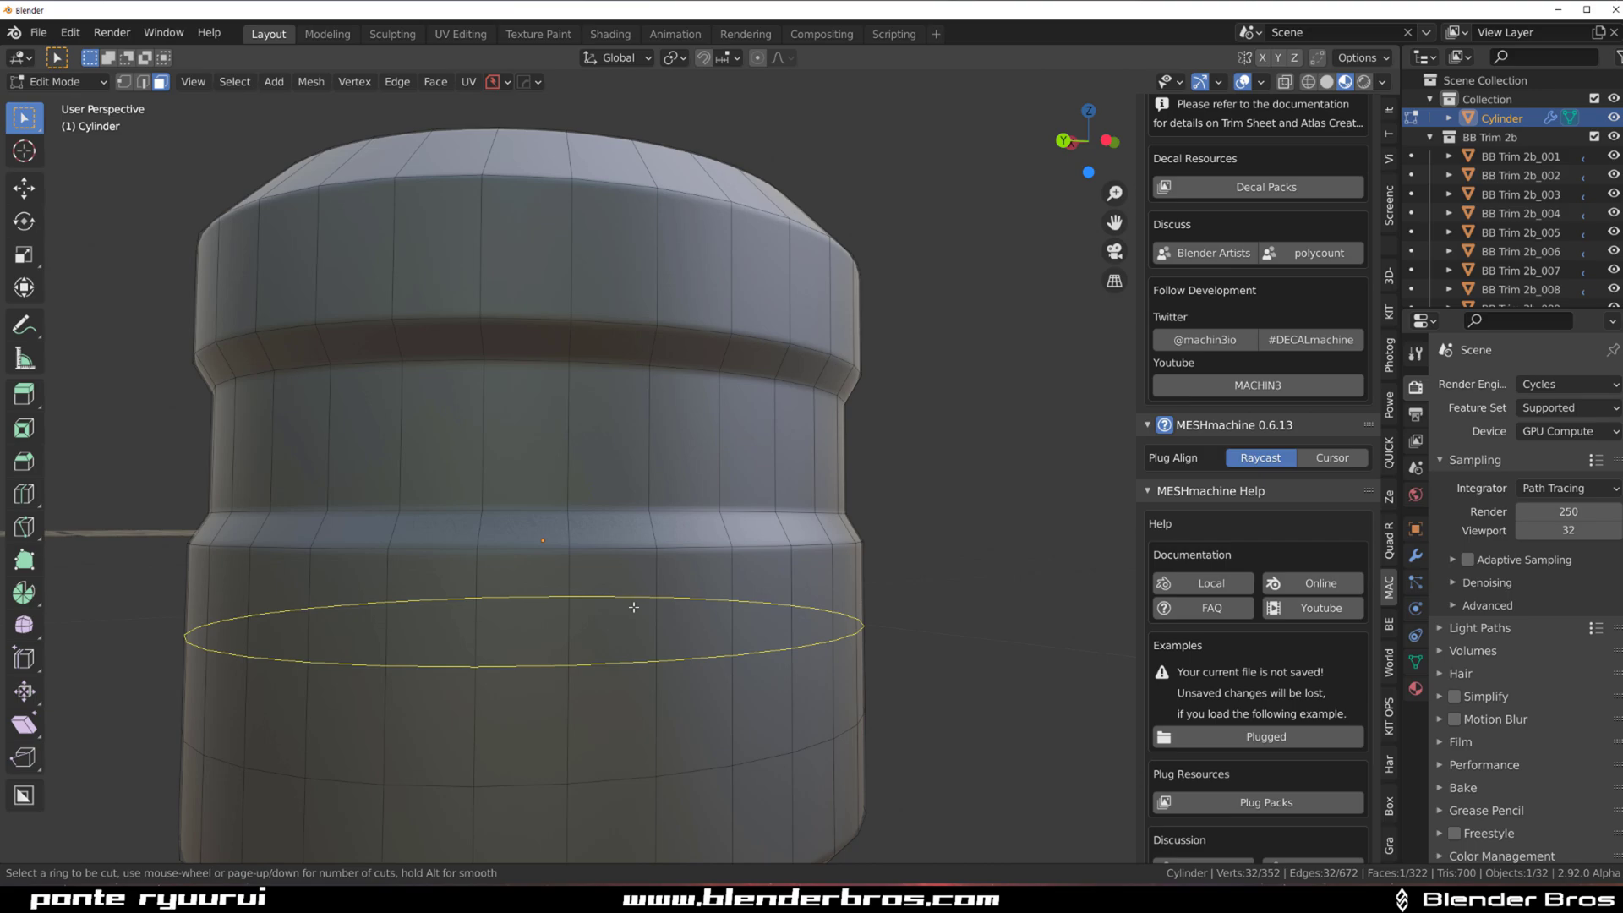
left_click(634, 607)
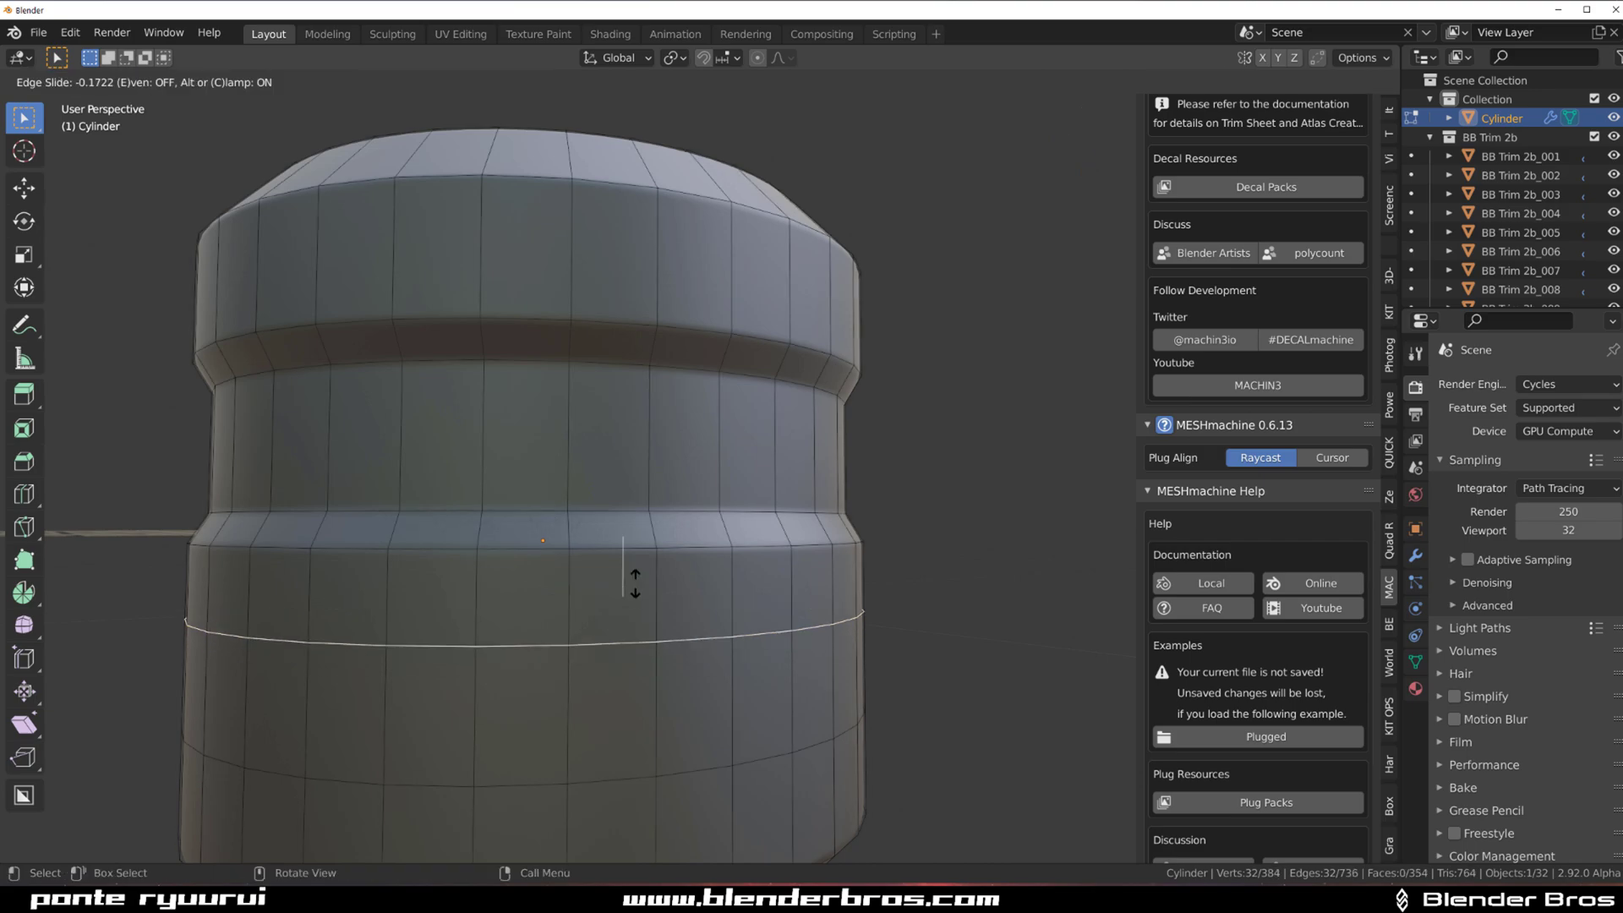
left_click(636, 515)
key("ctrl+r")
left_click(635, 483)
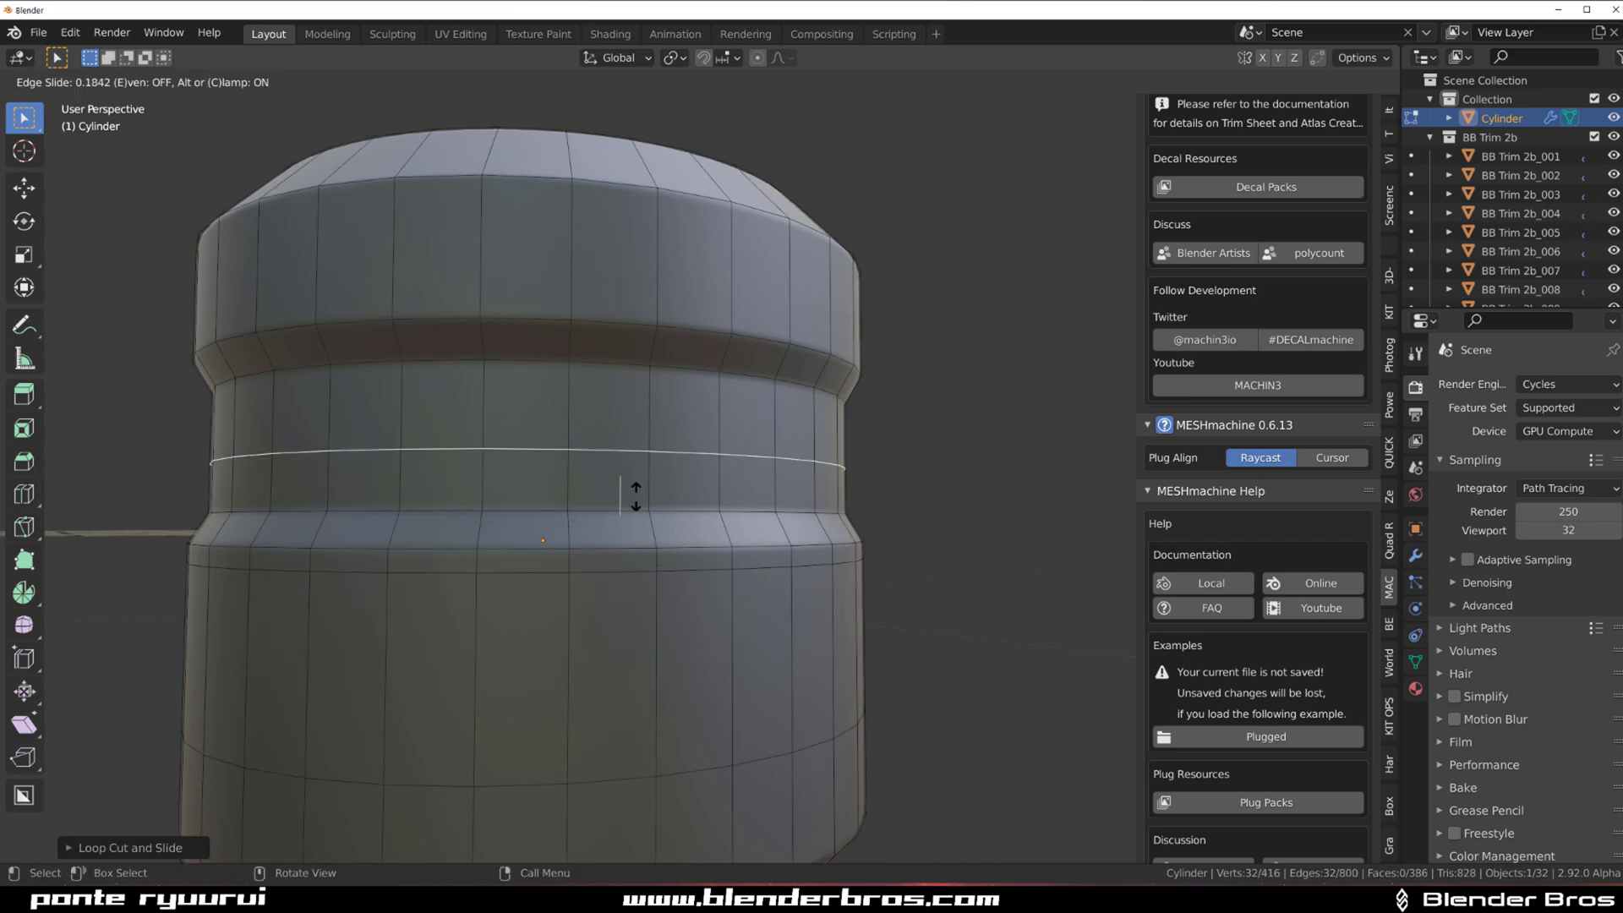
left_click(636, 547)
Add supporting edge loops at the recessed band's upper edge and near the lower and upper edges of the section above.
key("ctrl+r")
left_click(637, 427)
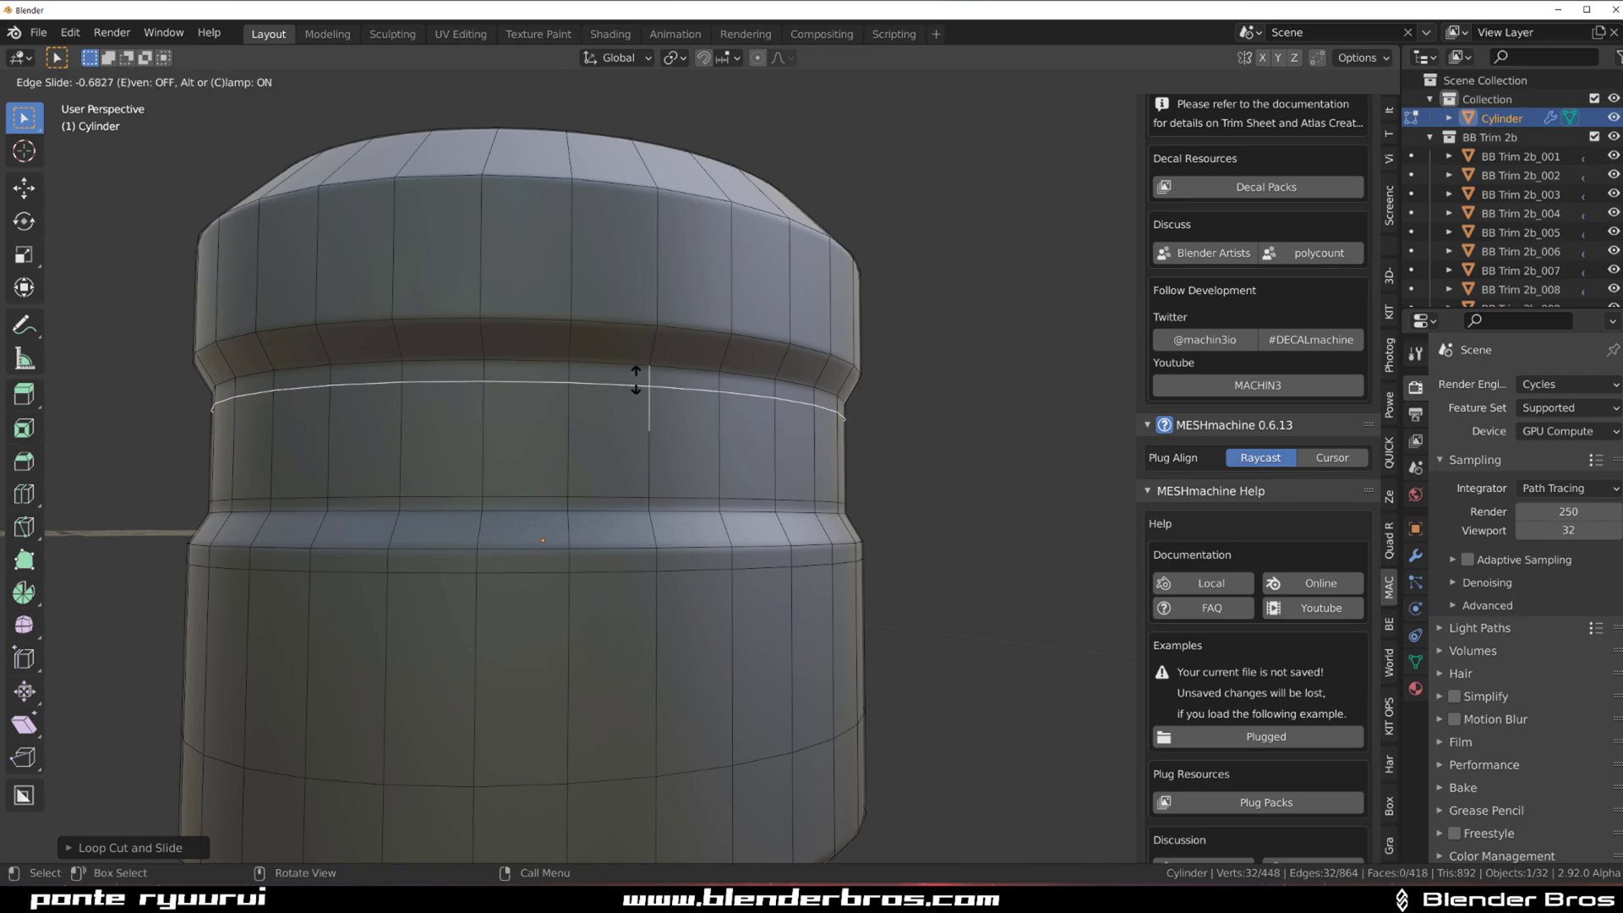
left_click(637, 365)
mouse_move(637, 365)
middle_mouse_down()
mouse_move(649, 406)
mouse_move(645, 389)
middle_mouse_up()
key("ctrl+r")
left_click(646, 389)
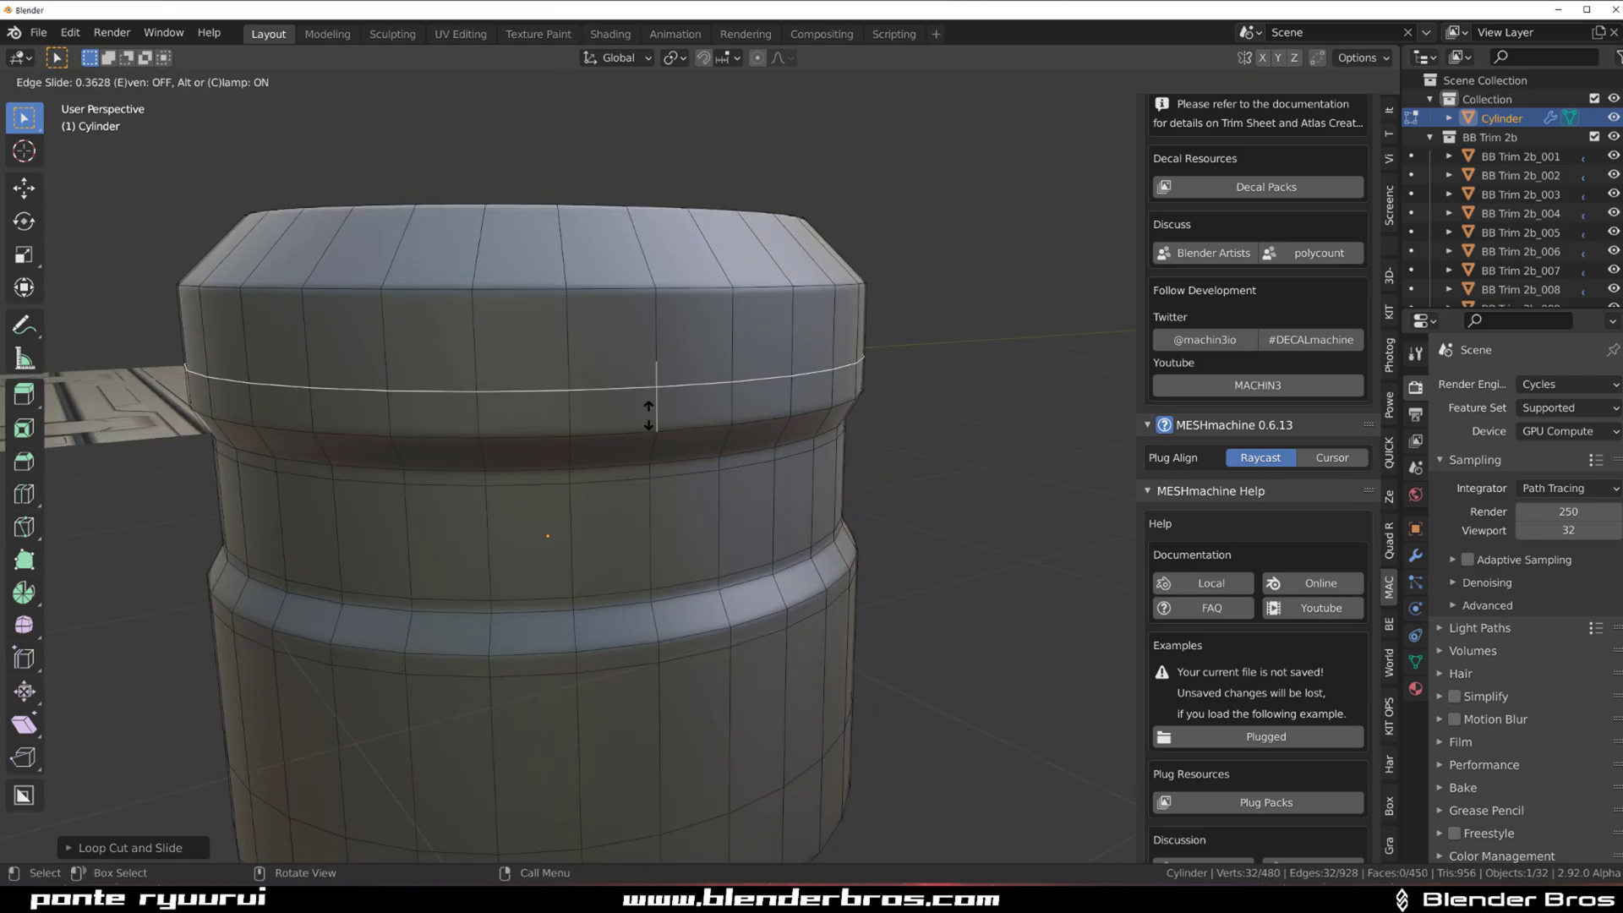
left_click(649, 362)
key("g")
key("g")
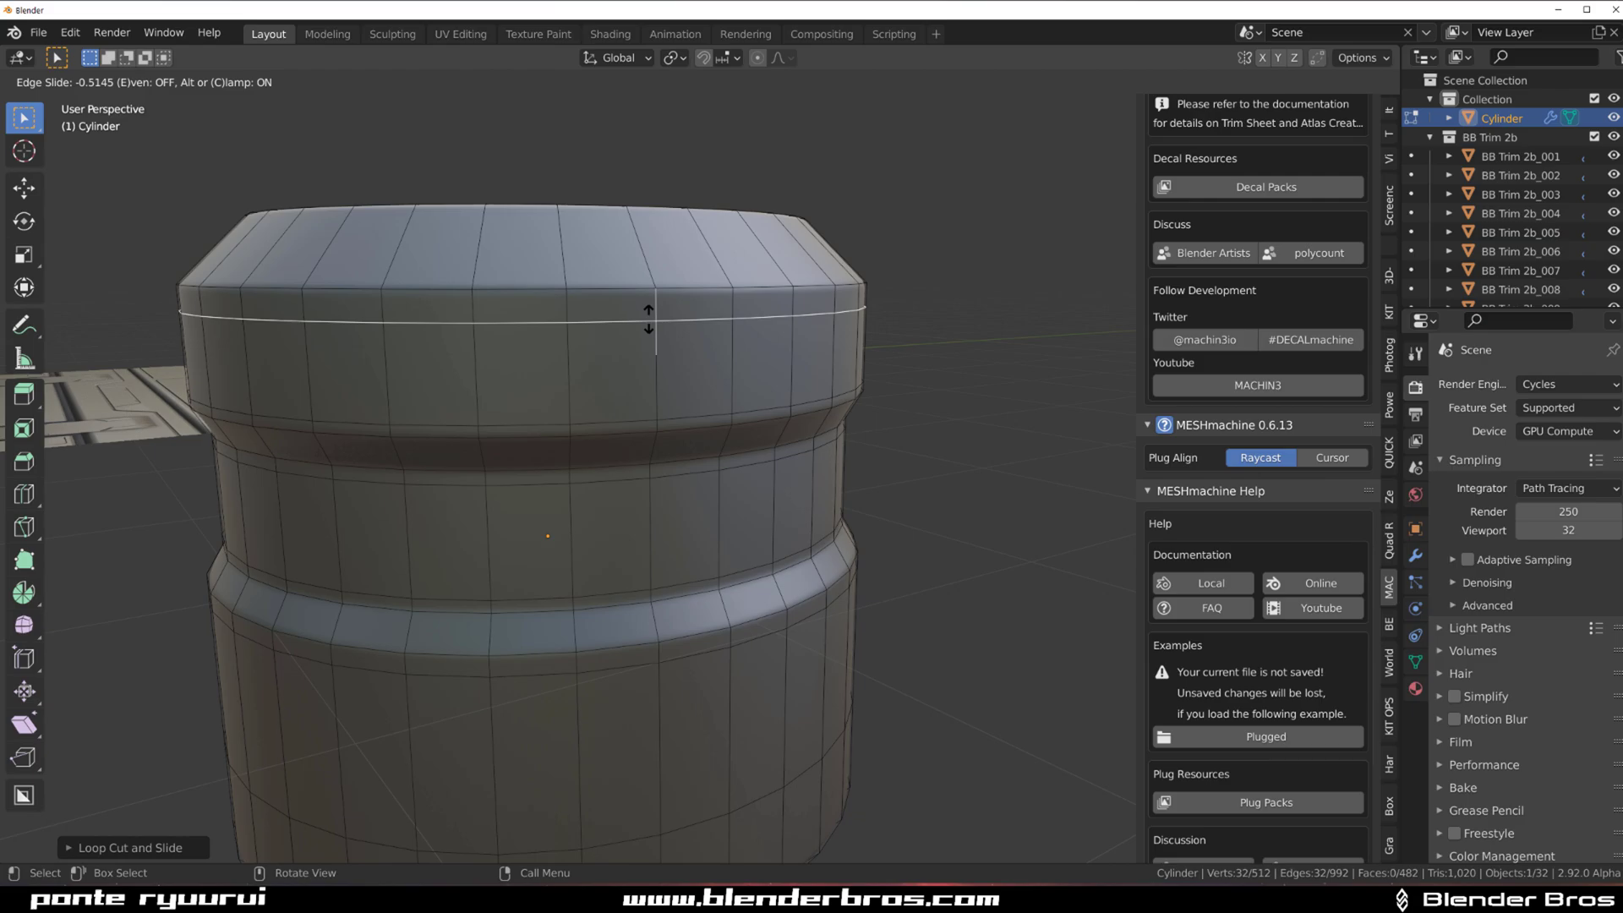
left_click(649, 306)
Select the face loop of the recessed band and unwrap it to trim 004 of the BB Trim 2b sheet.
middle_click_drag(696, 482, 679, 453)
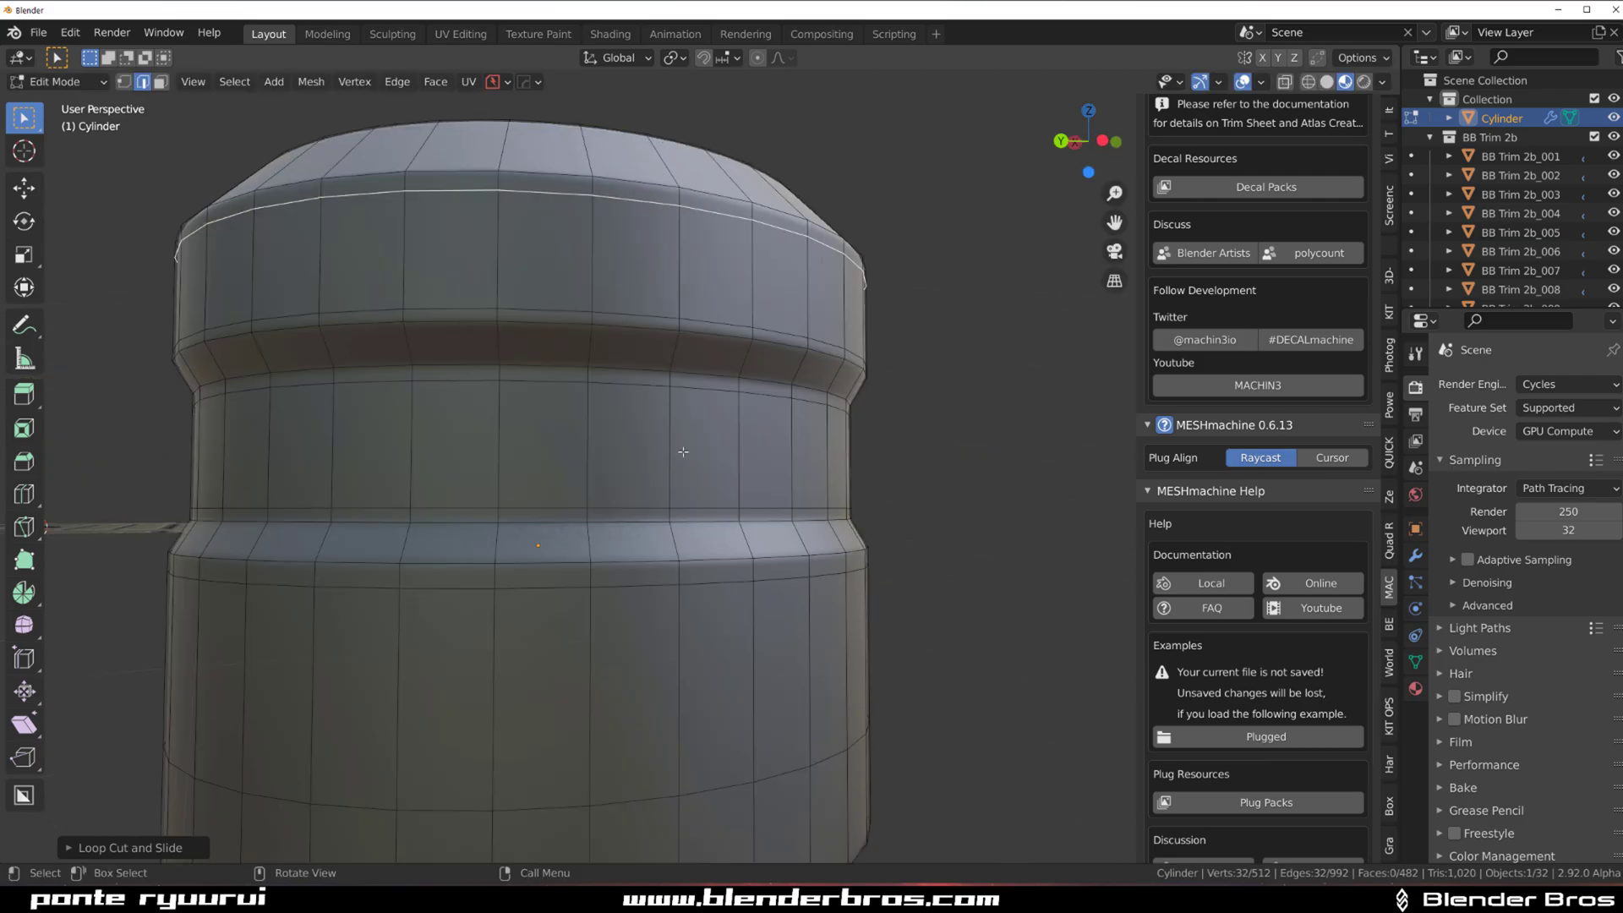
key("3")
scroll(664, 414, "up", 2)
left_click(670, 403, "alt")
scroll(670, 402, "down", 1)
key("d")
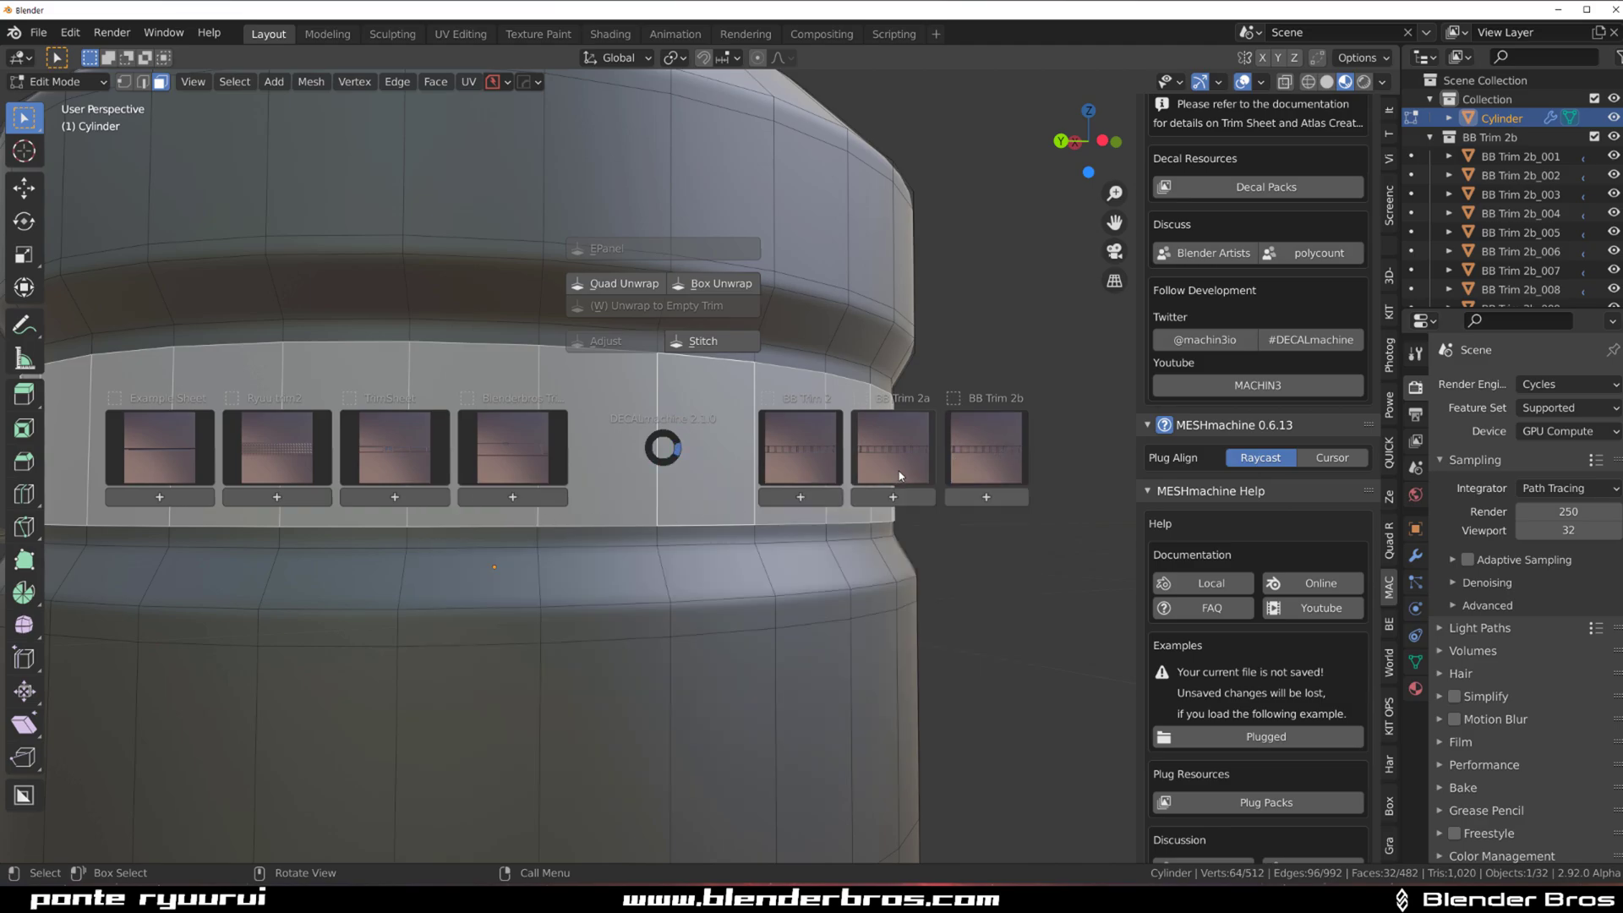
left_click(967, 437)
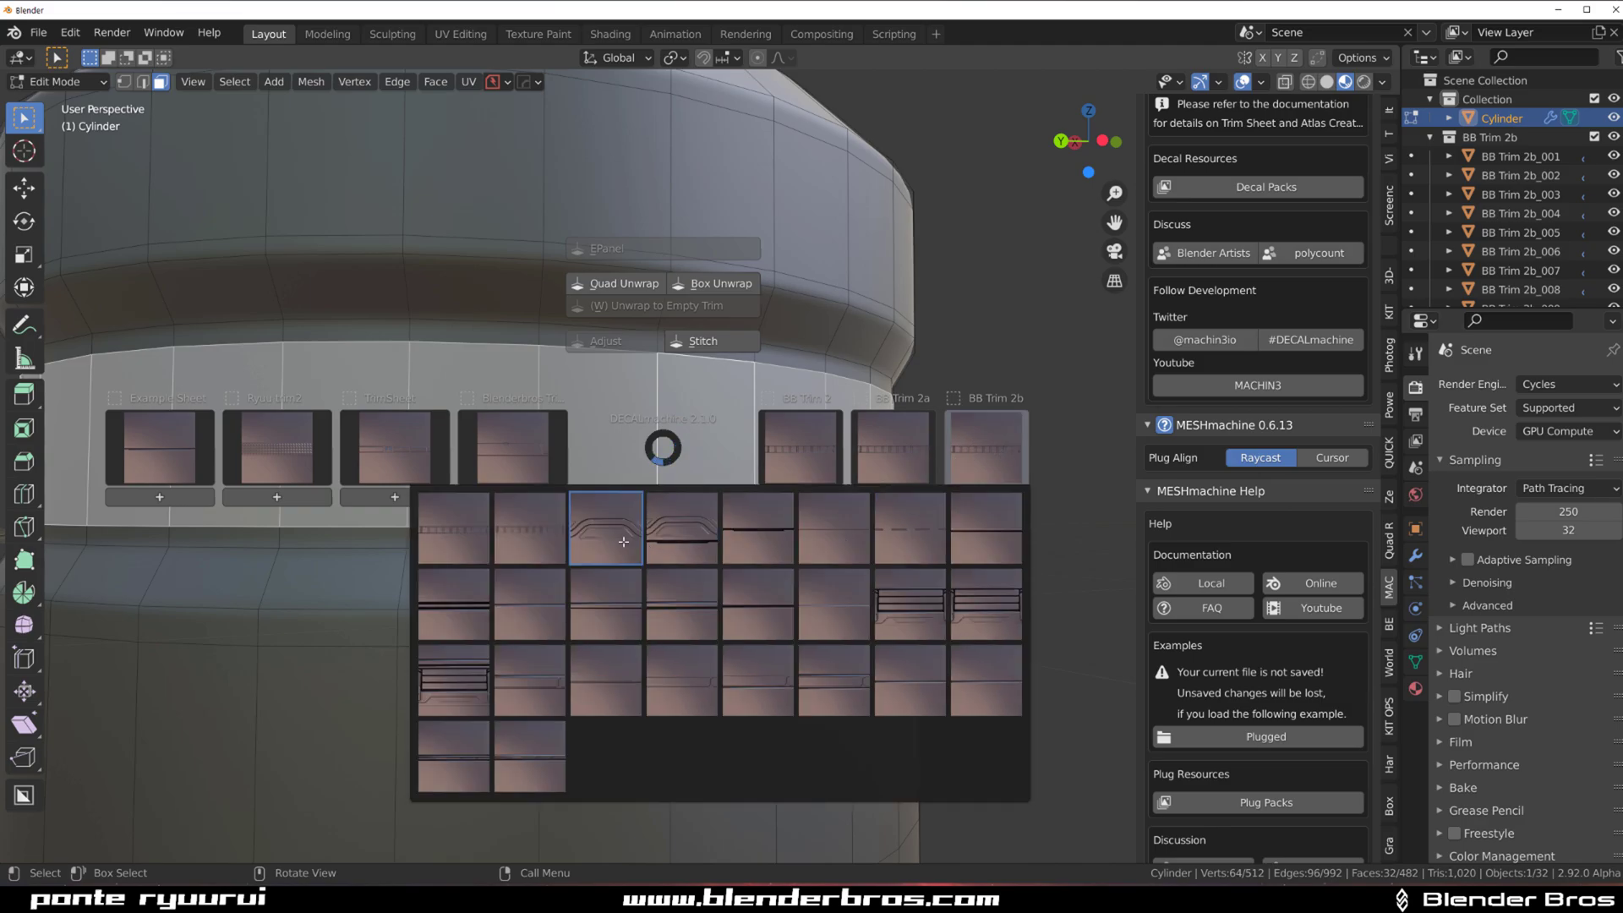
left_click(729, 421)
right_click(745, 485)
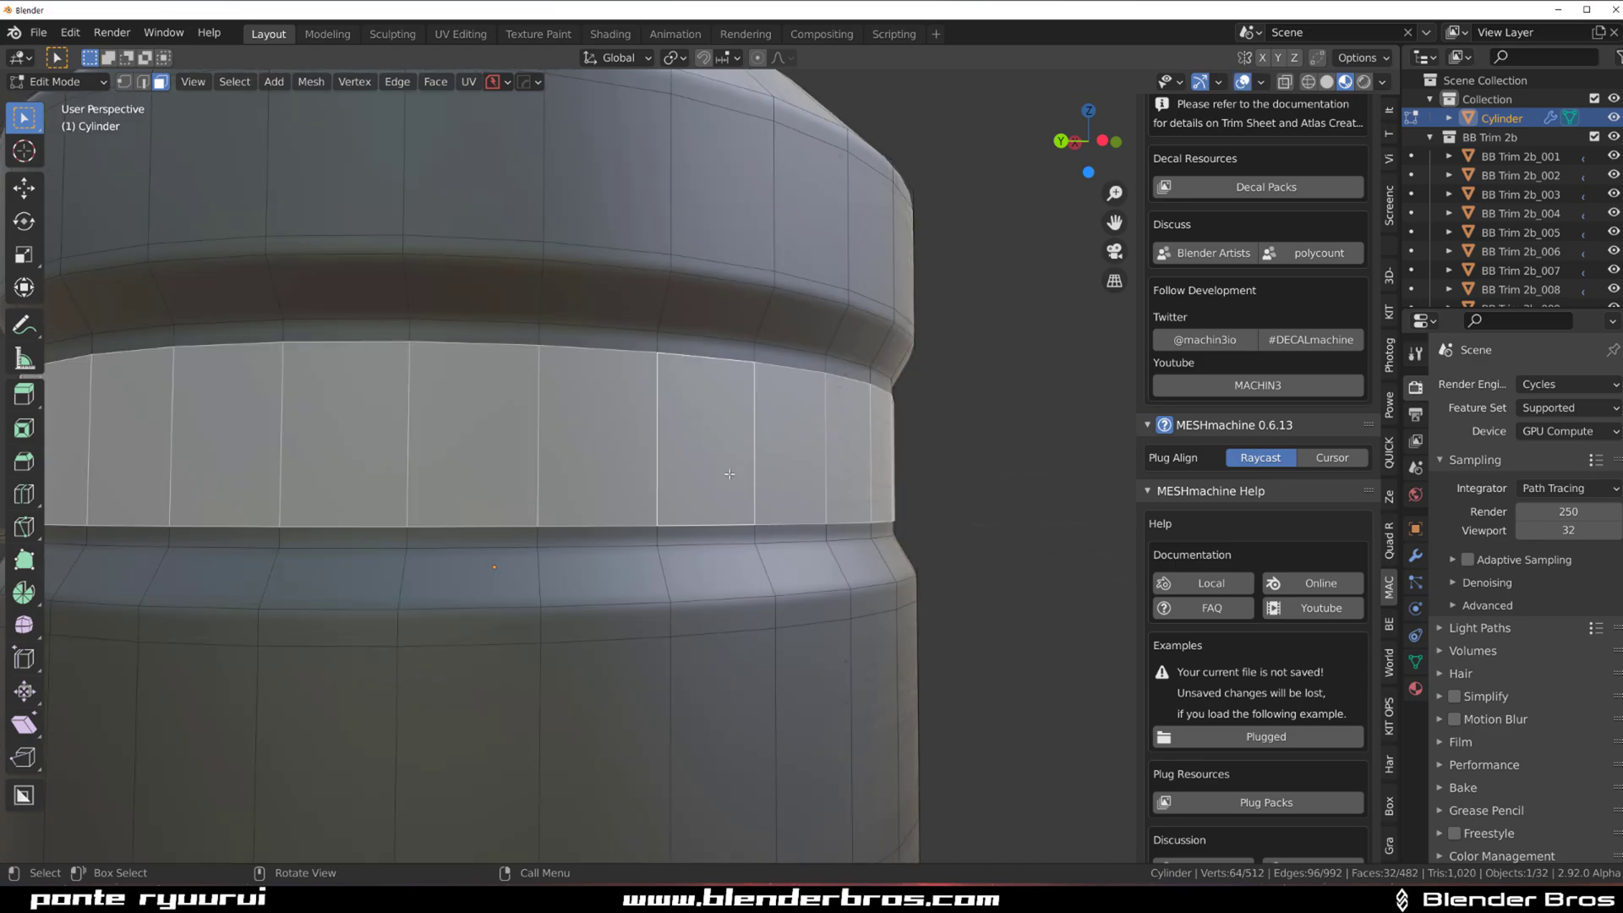
key("d")
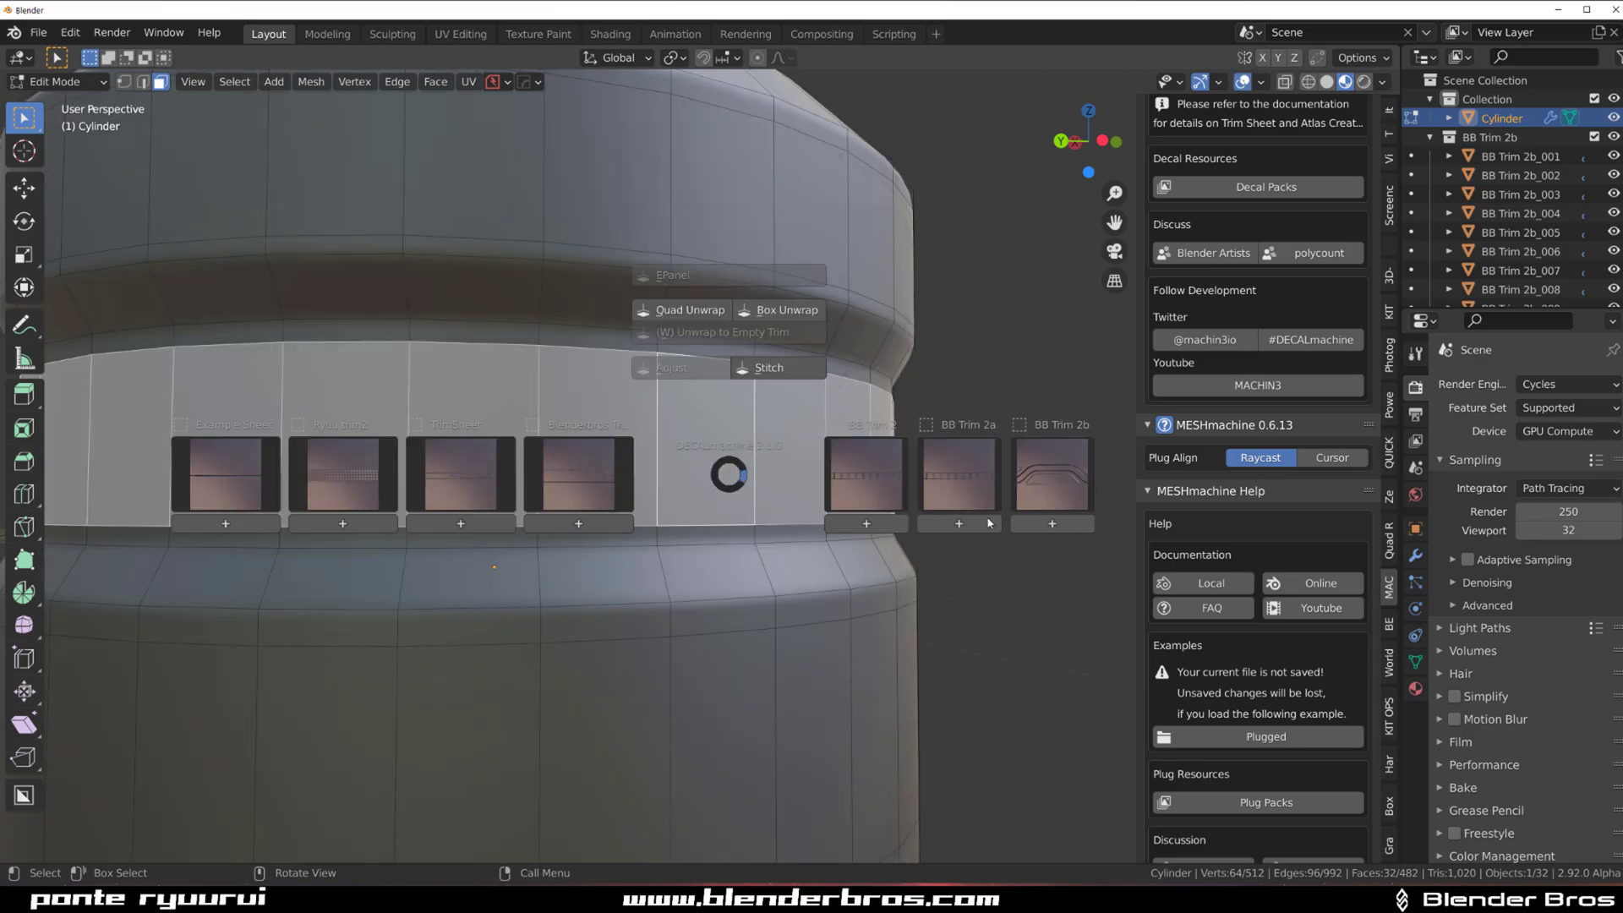
left_click(1052, 477)
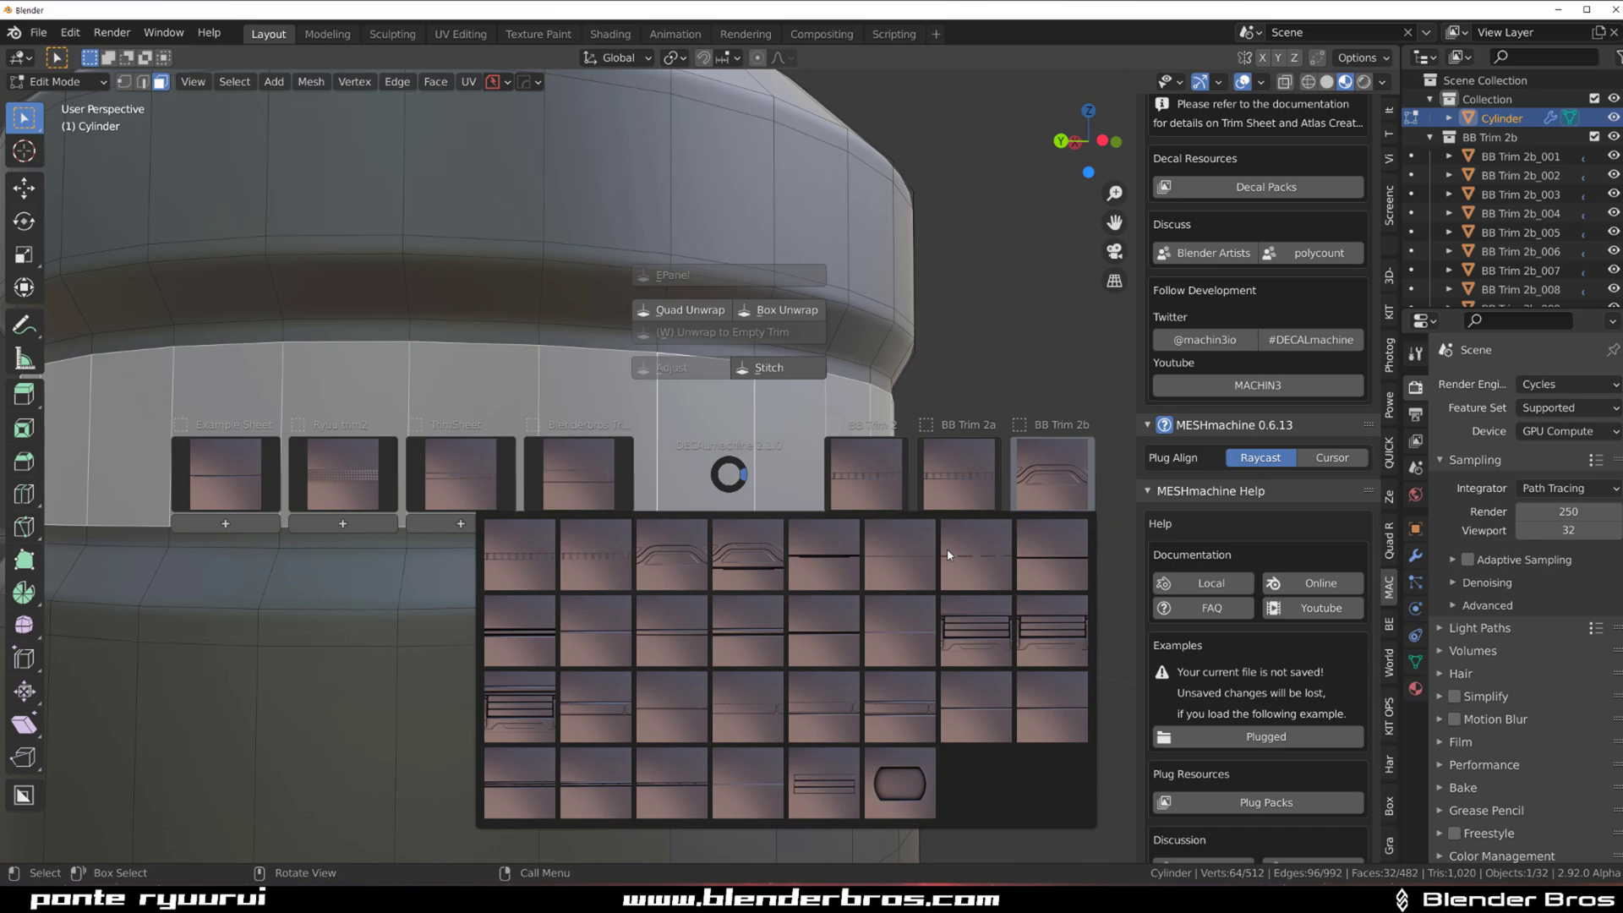
left_click(748, 554)
left_click(777, 499)
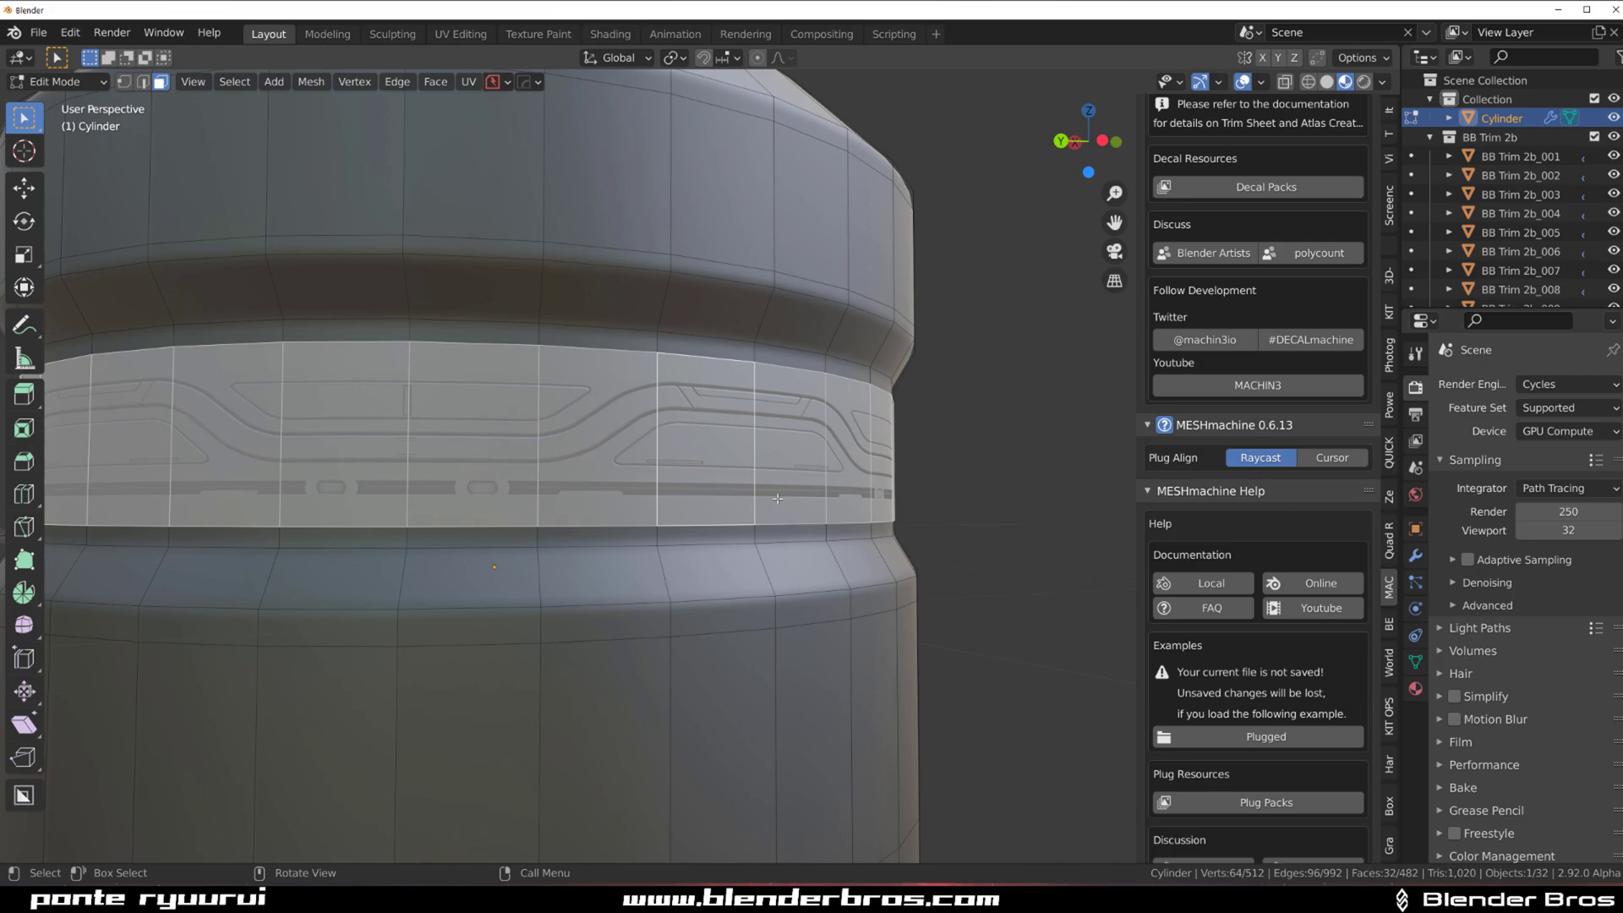
Examine the applied trim on the recessed band up close in Object Mode.
left_click(776, 452)
scroll(786, 456, "down", 5)
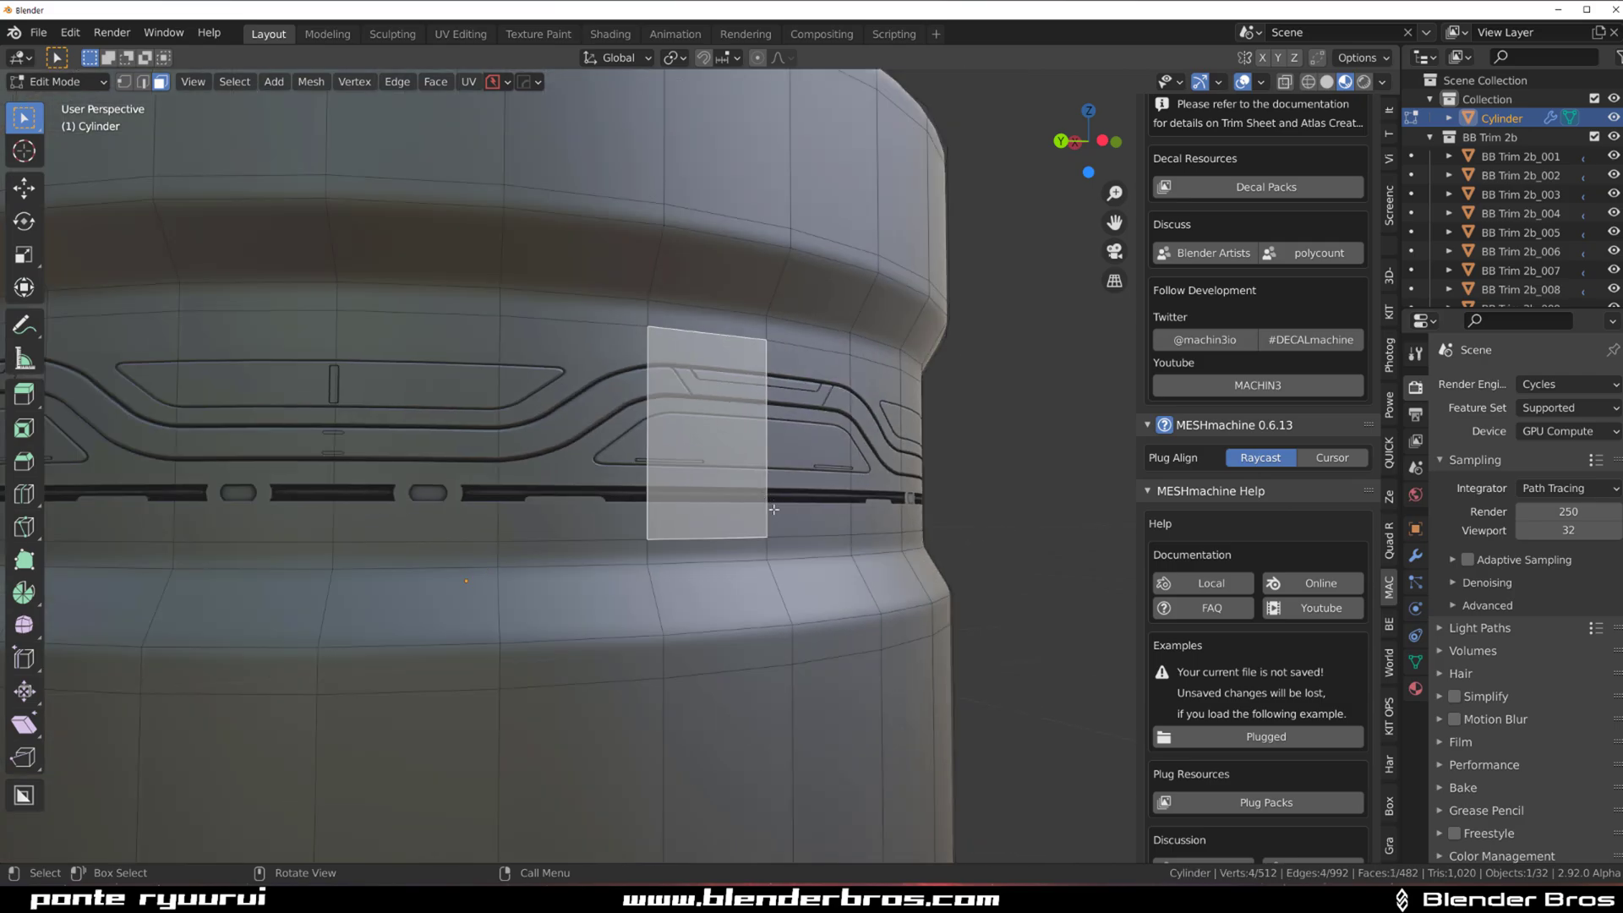
left_click(912, 365)
scroll(815, 366, "up", 5)
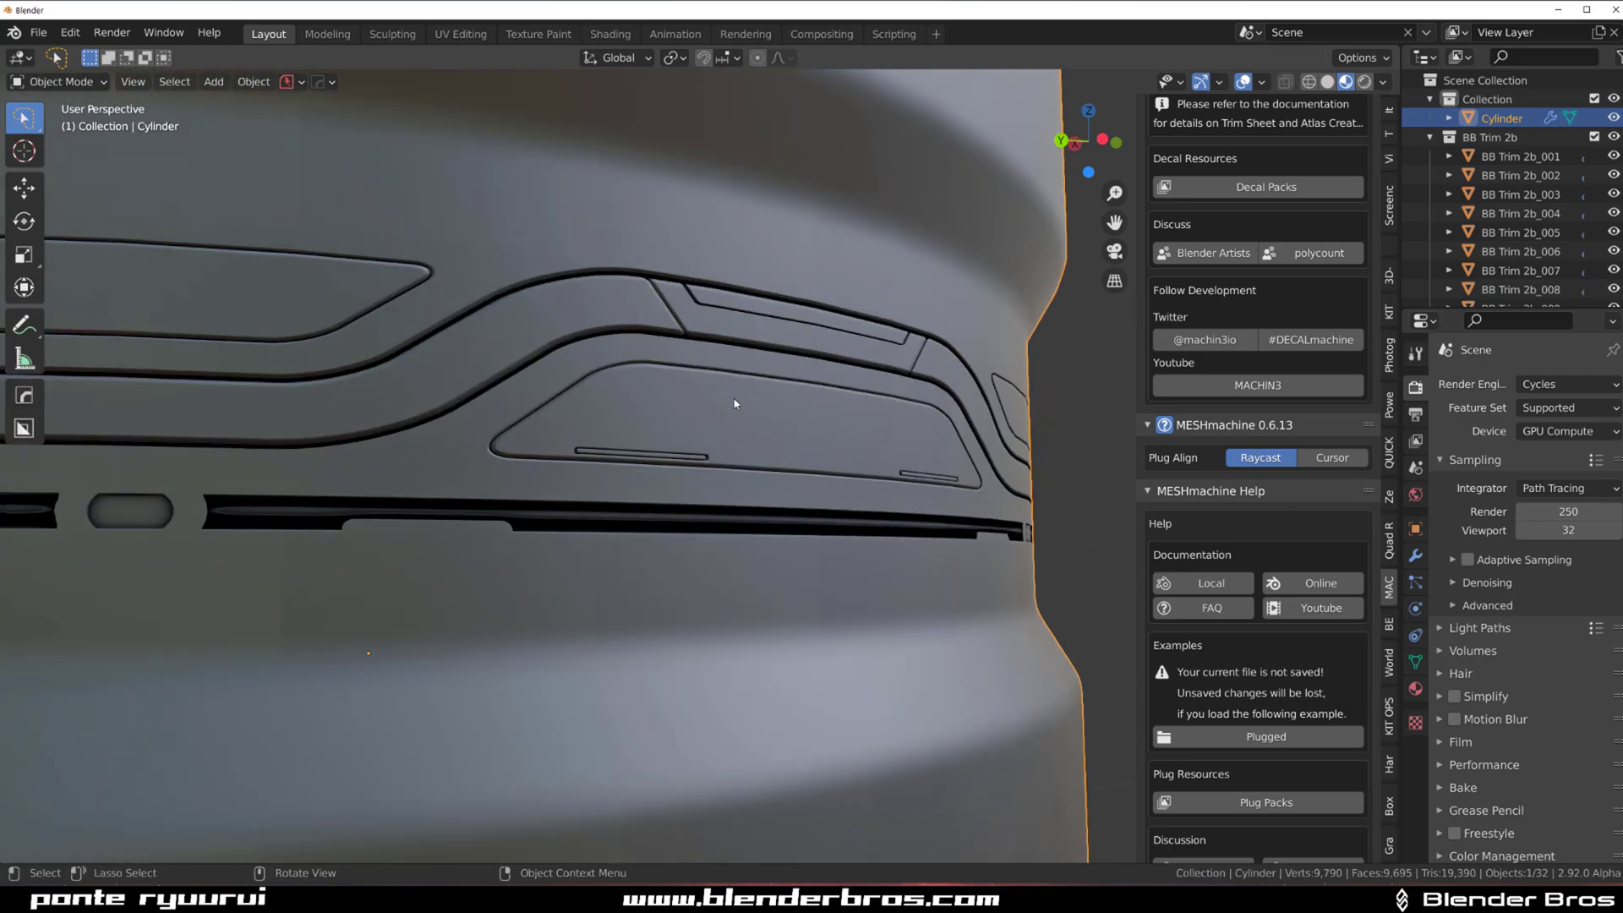
middle_click_drag(735, 398, 776, 432)
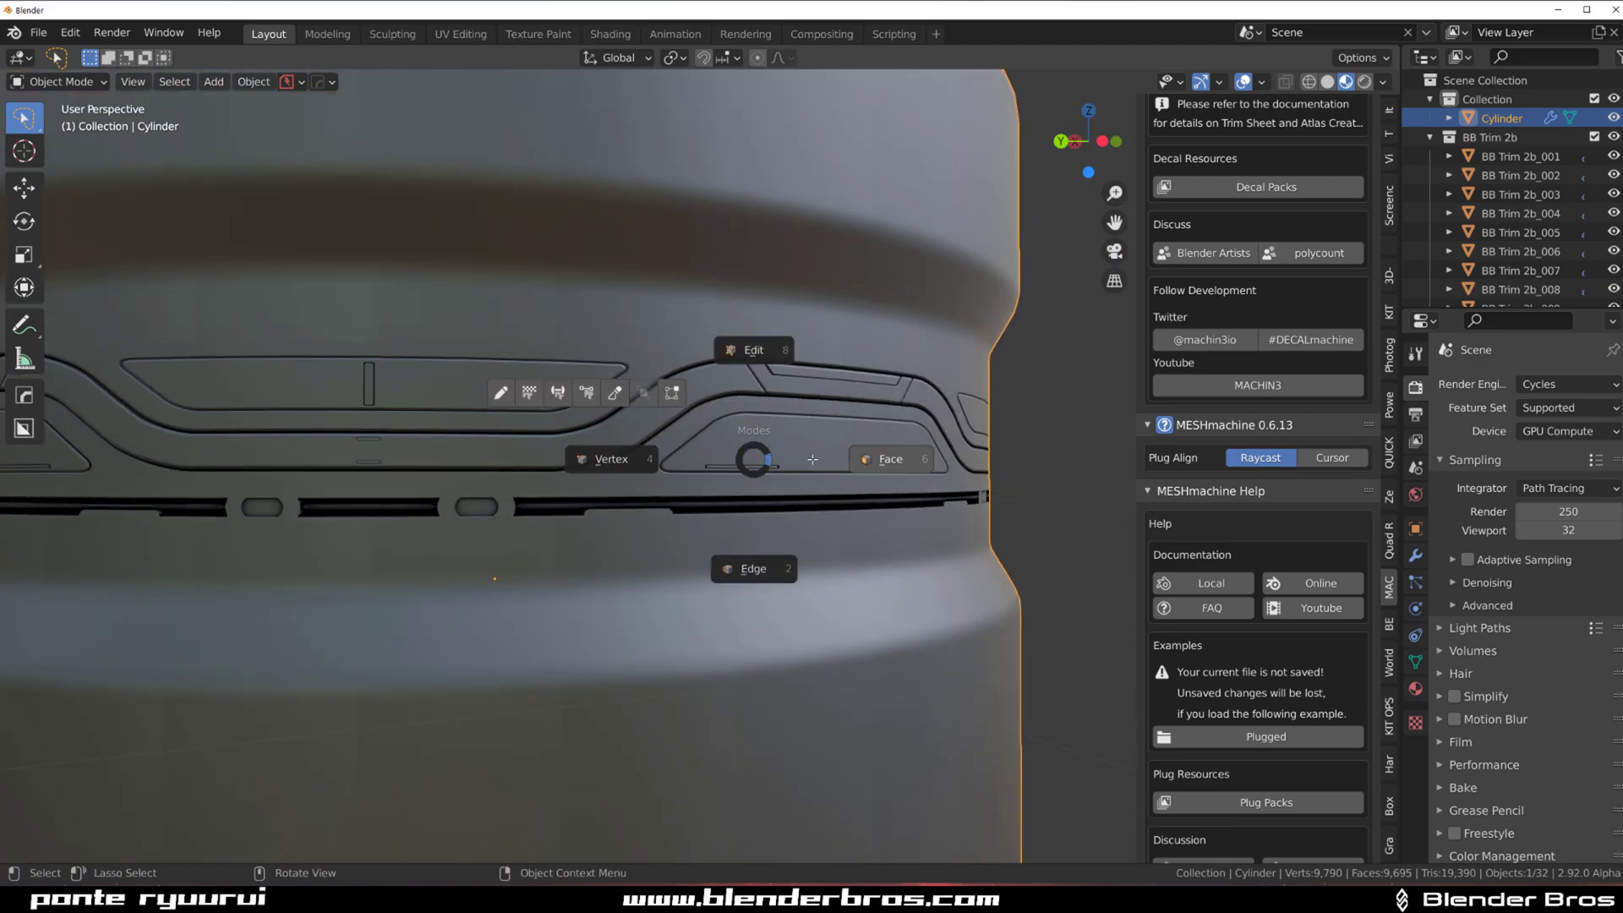
Select the recessed band's face loop and switch it to trim 008 with Stretch fit using Adjust Trim.
left_click(812, 459)
left_click(725, 412, "alt")
key("alt+w")
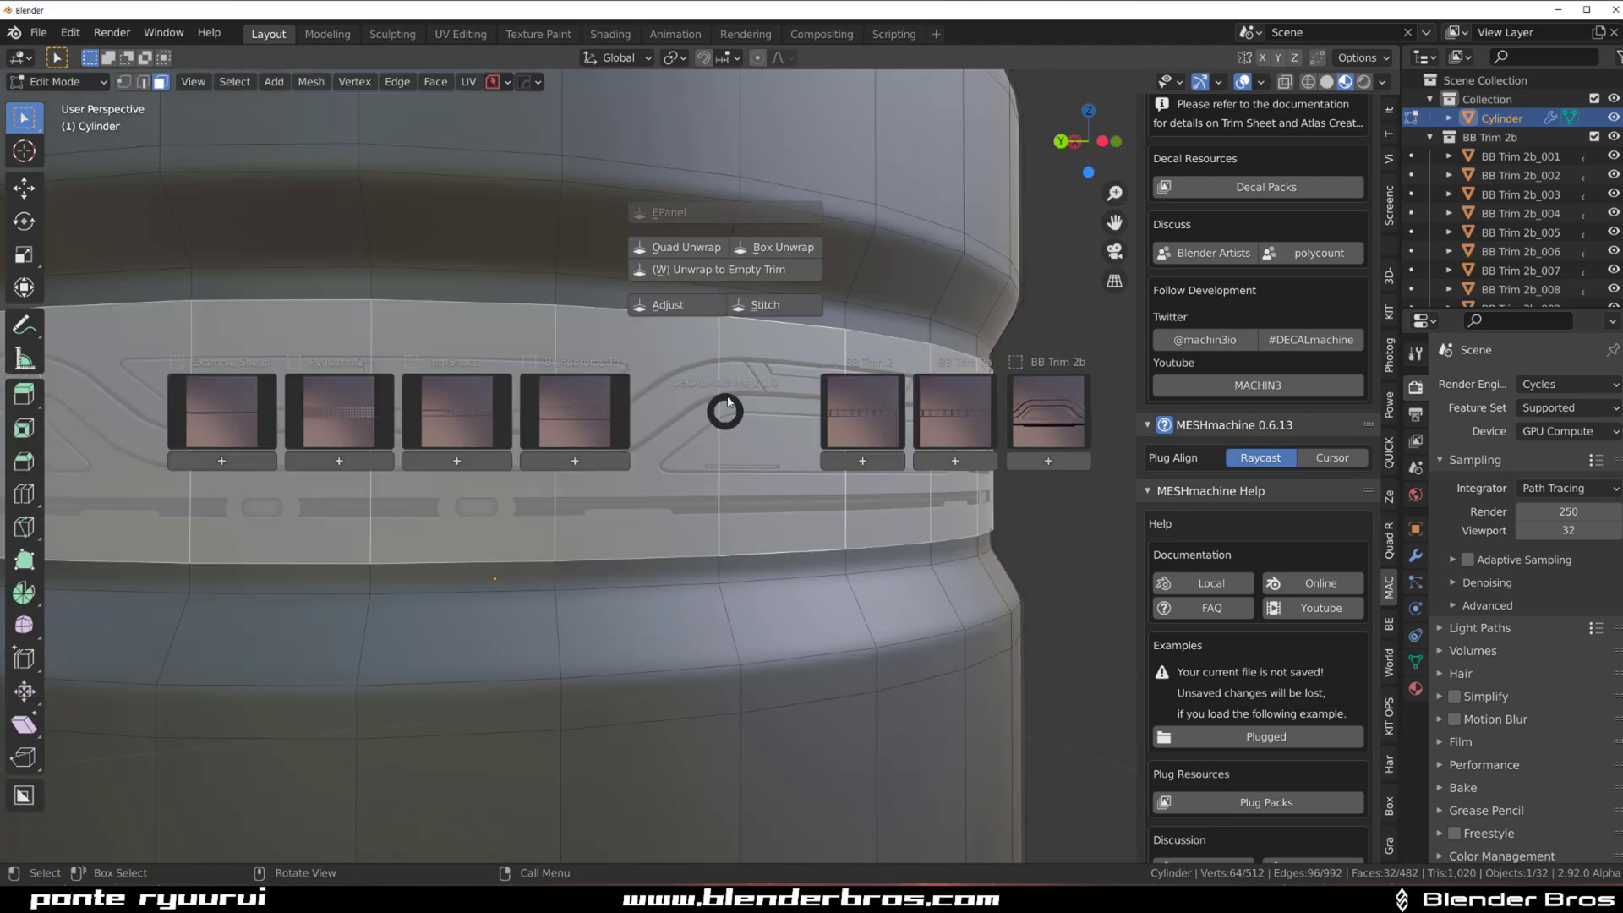
left_click(698, 318)
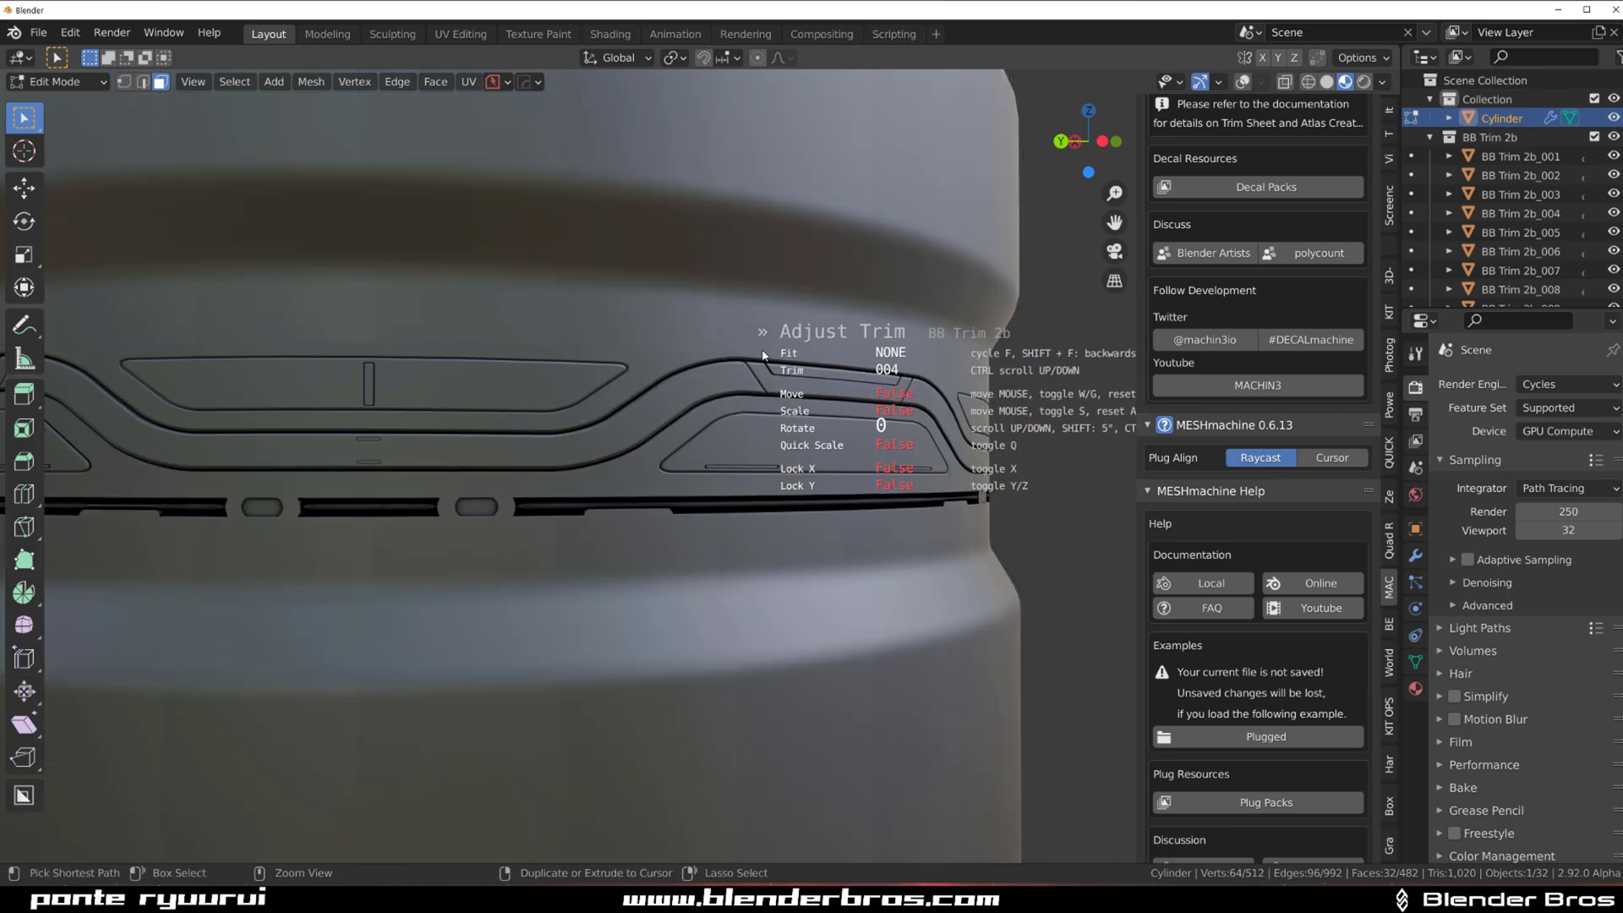
scroll(873, 351, "down", 1, "ctrl")
scroll(873, 351, "down", 1, "ctrl")
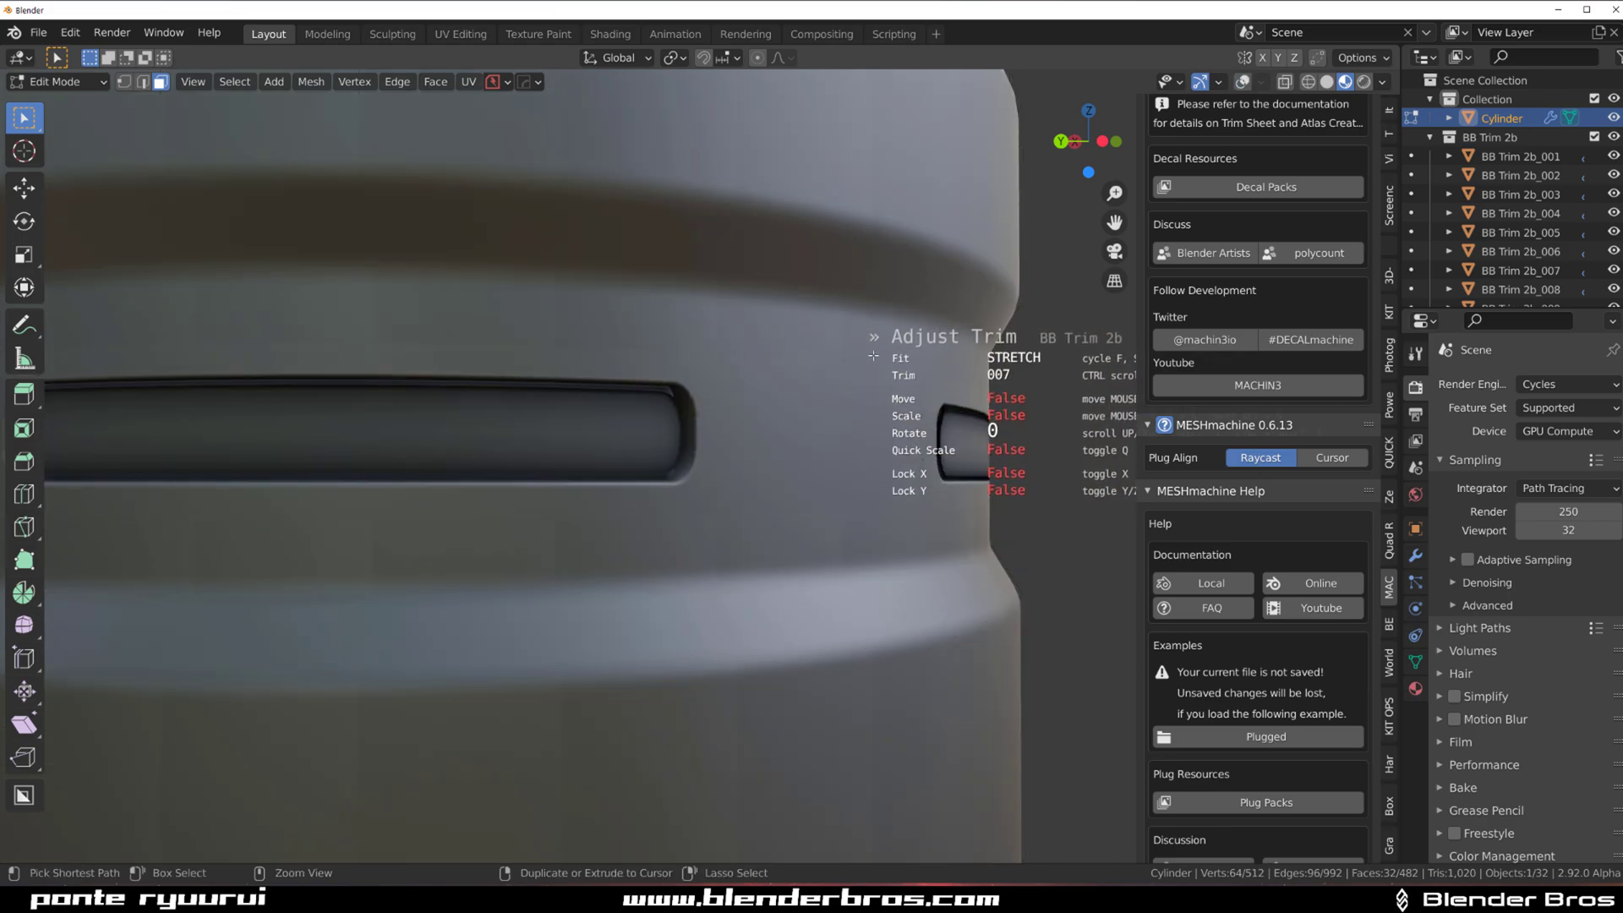
scroll(873, 355, "down", 2, "ctrl")
scroll(876, 366, "up", 1, "ctrl")
left_click(878, 368)
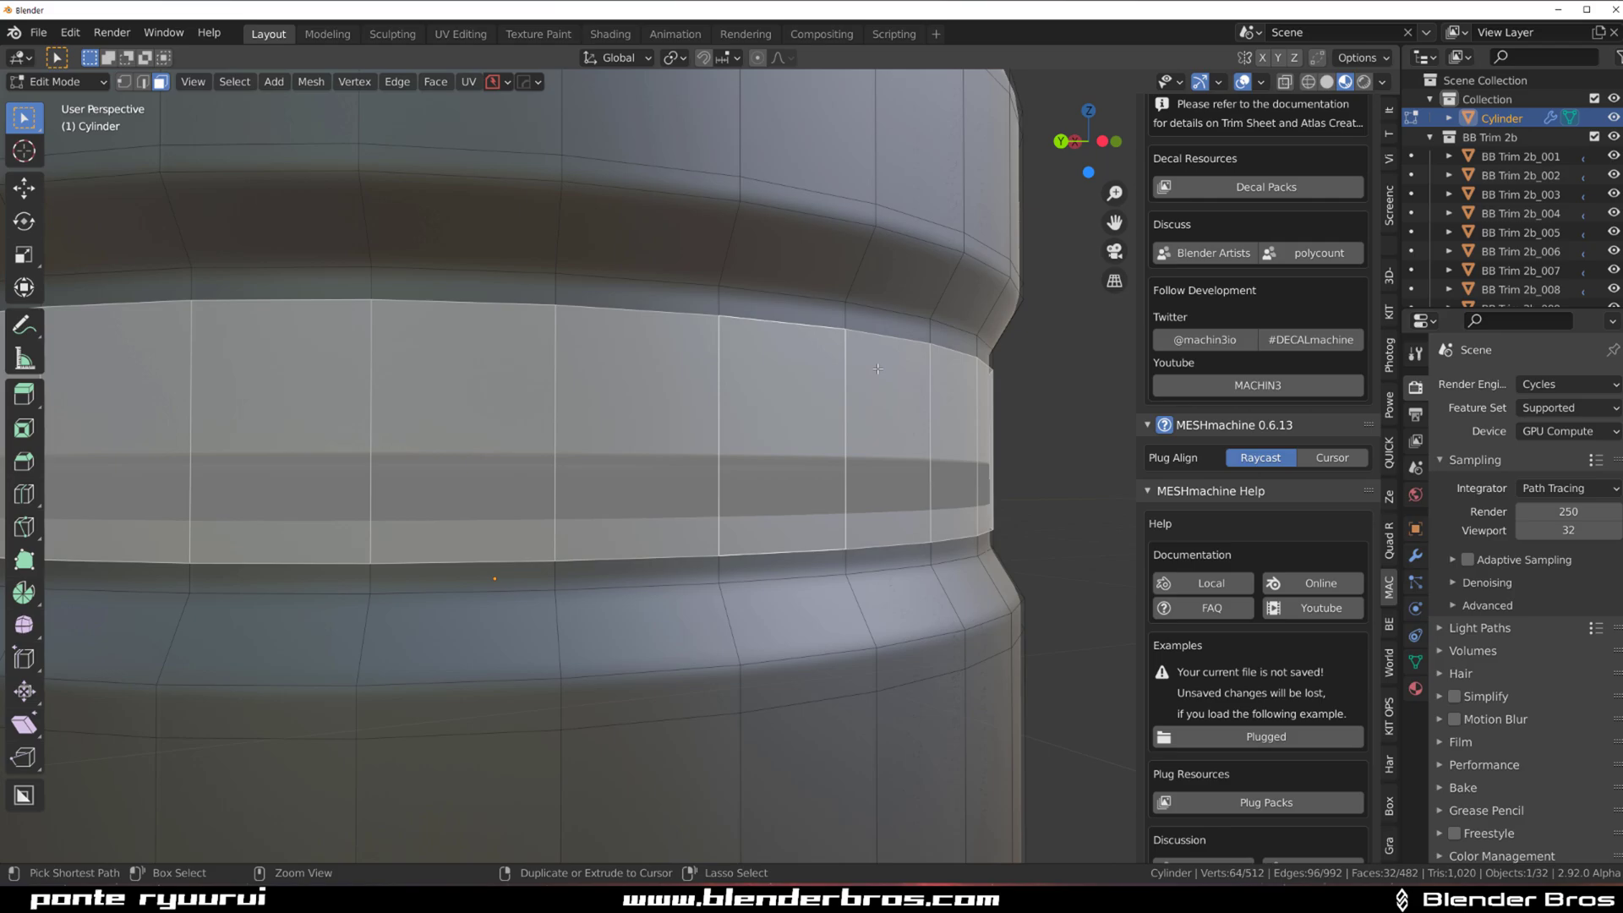
Switch the recessed band's faces to trim 015 with Stretch fit using Adjust Trim.
scroll(877, 368, "down", 3)
key("Tab")
middle_click_drag(605, 433, 576, 464)
scroll(583, 462, "up", 1)
key("Tab")
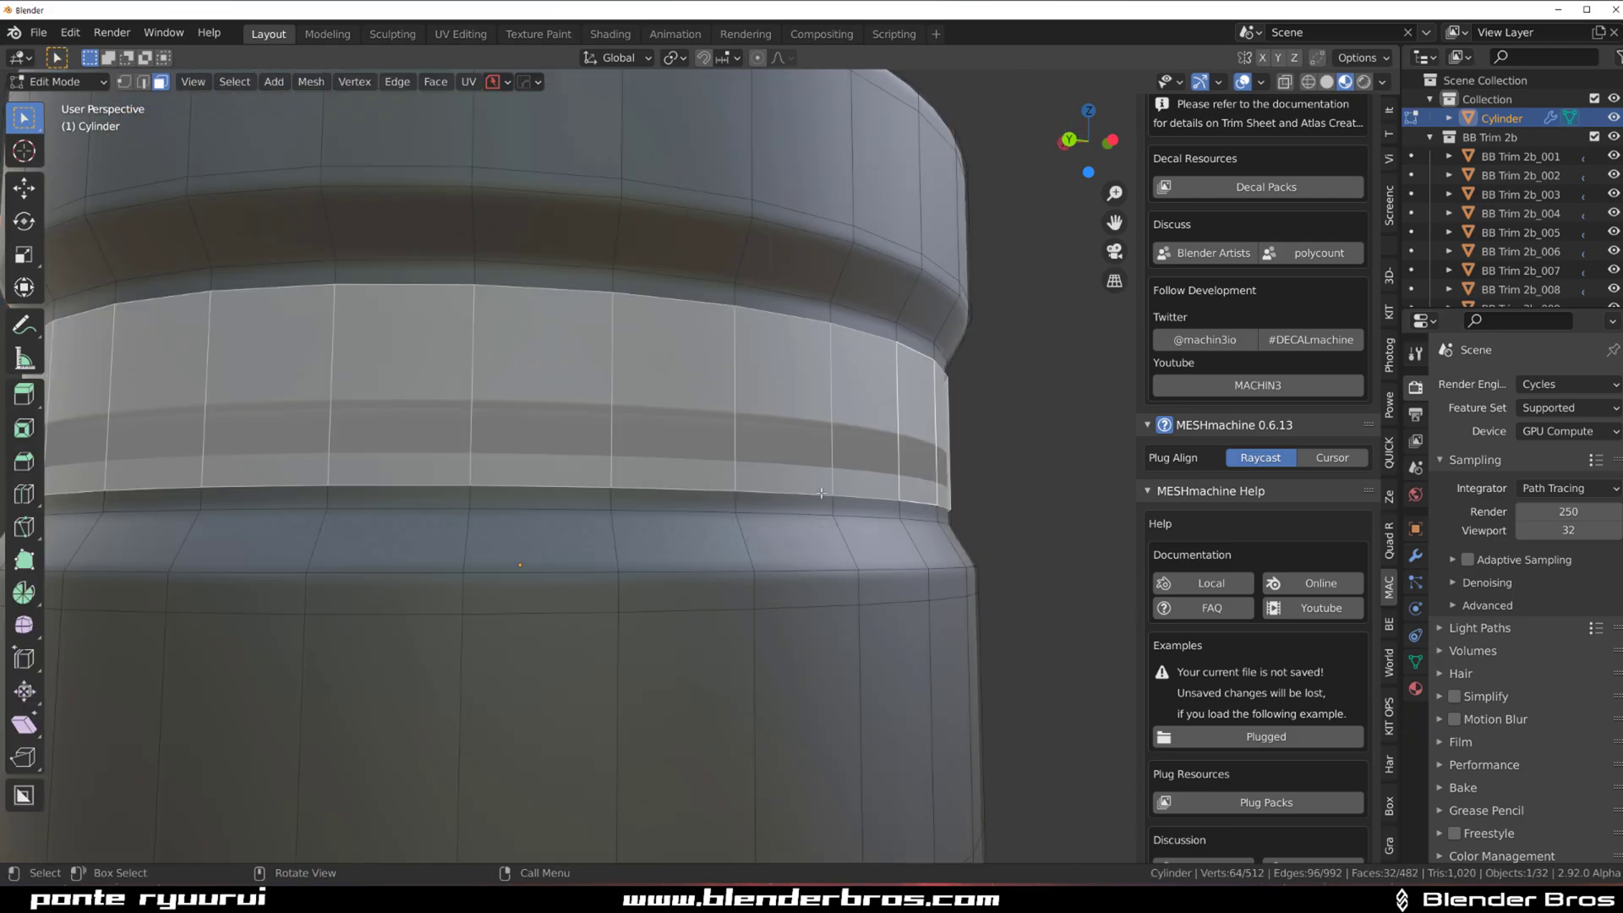
key("d")
left_click(730, 370)
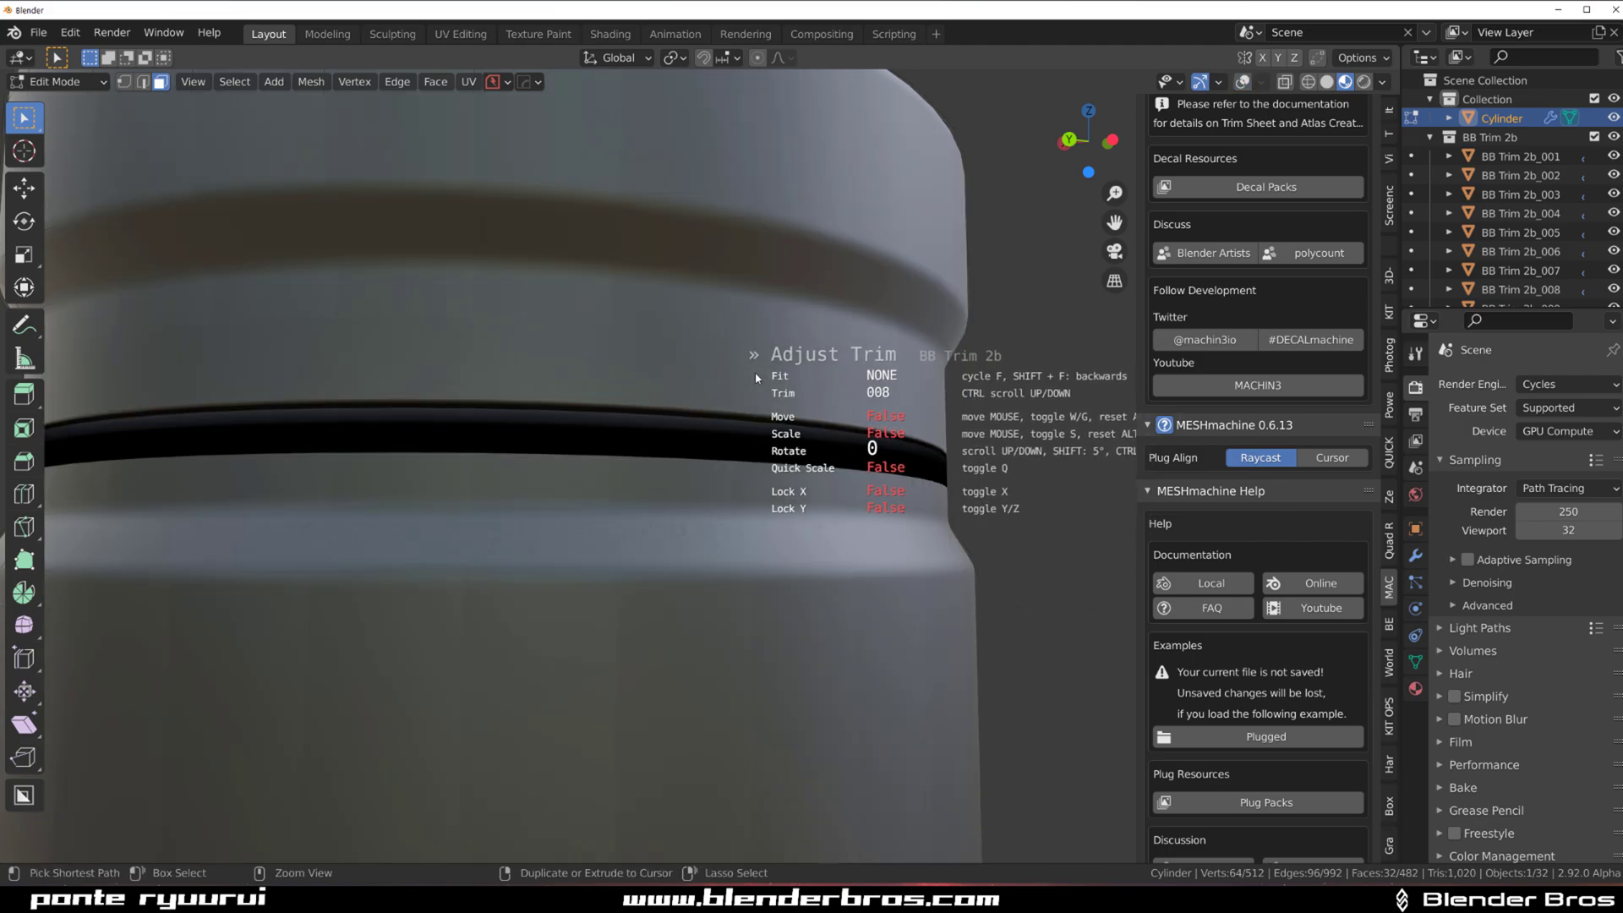
scroll(819, 374, "down", 1, "ctrl")
scroll(826, 373, "down", 5, "ctrl")
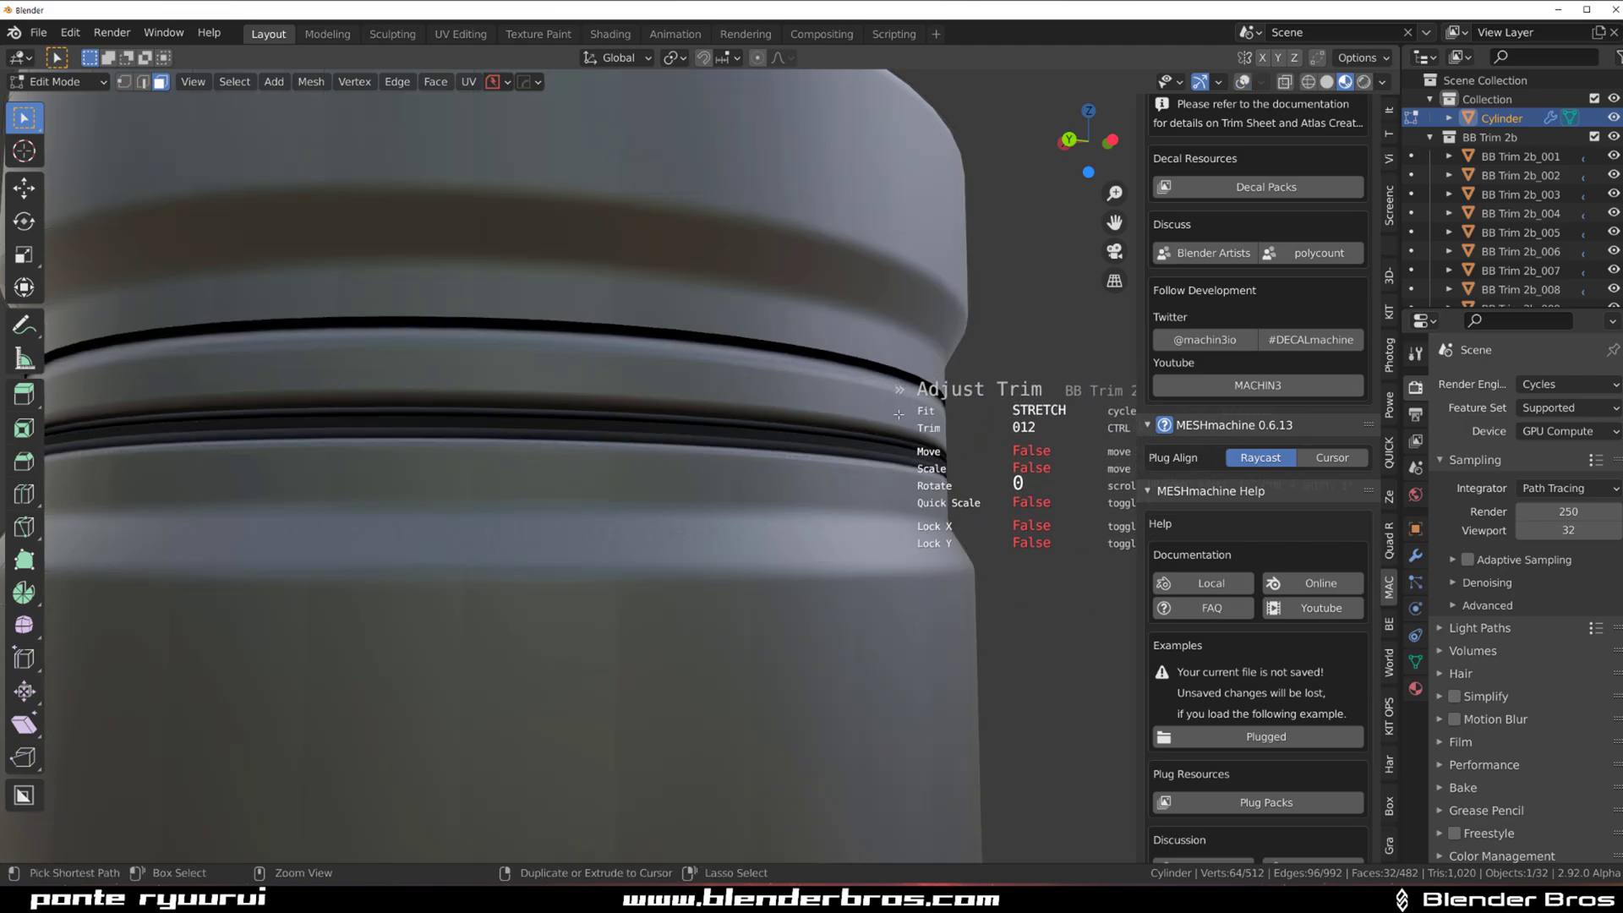
scroll(901, 428, "down", 1, "ctrl")
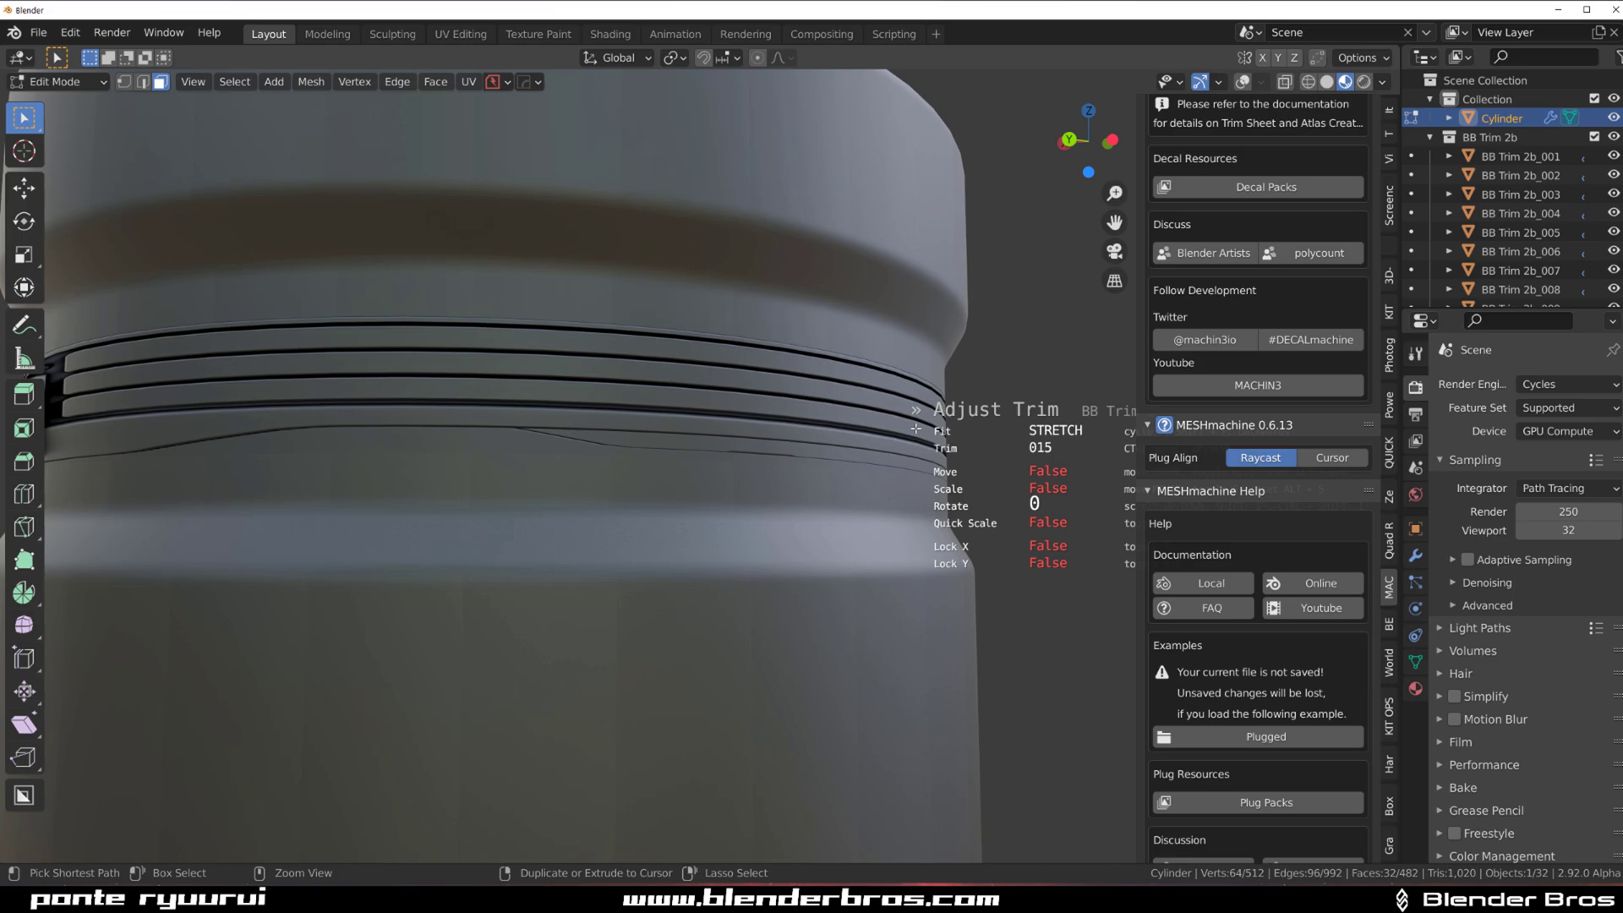
left_click(916, 429)
middle_click_drag(911, 429, 510, 526)
key("Tab")
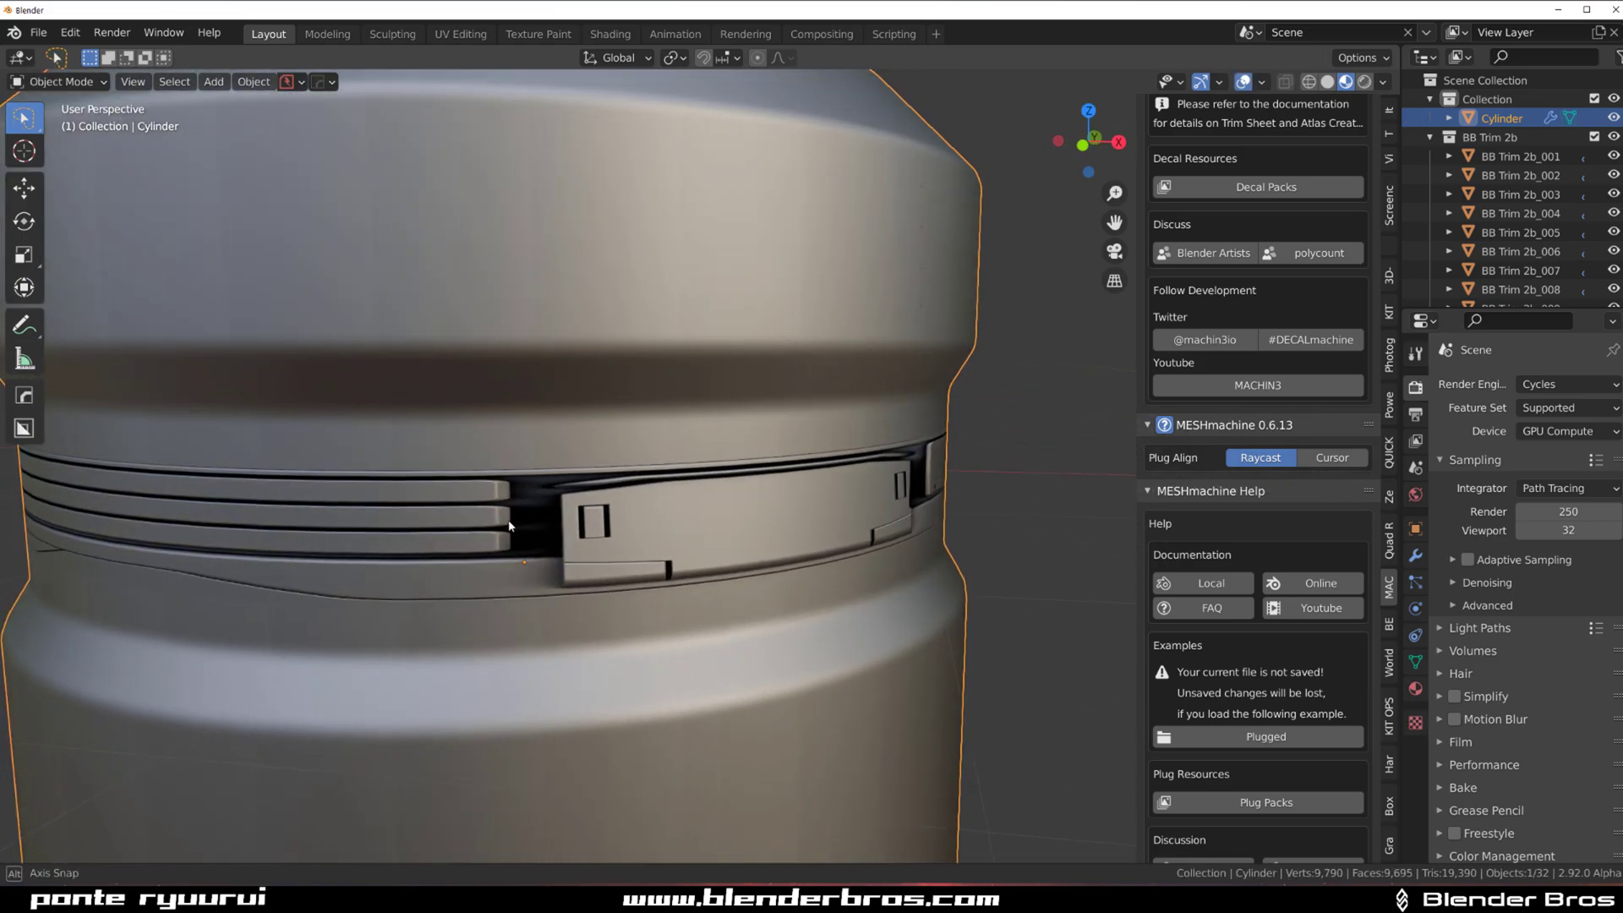
Rescale trim 015 on the recessed band with Adjust Trim so its stretched clip panels become roughly square.
scroll(557, 541, "down", 2)
middle_click_drag(637, 564, 617, 485)
scroll(590, 551, "down", 1)
scroll(602, 558, "up", 3)
key("Tab")
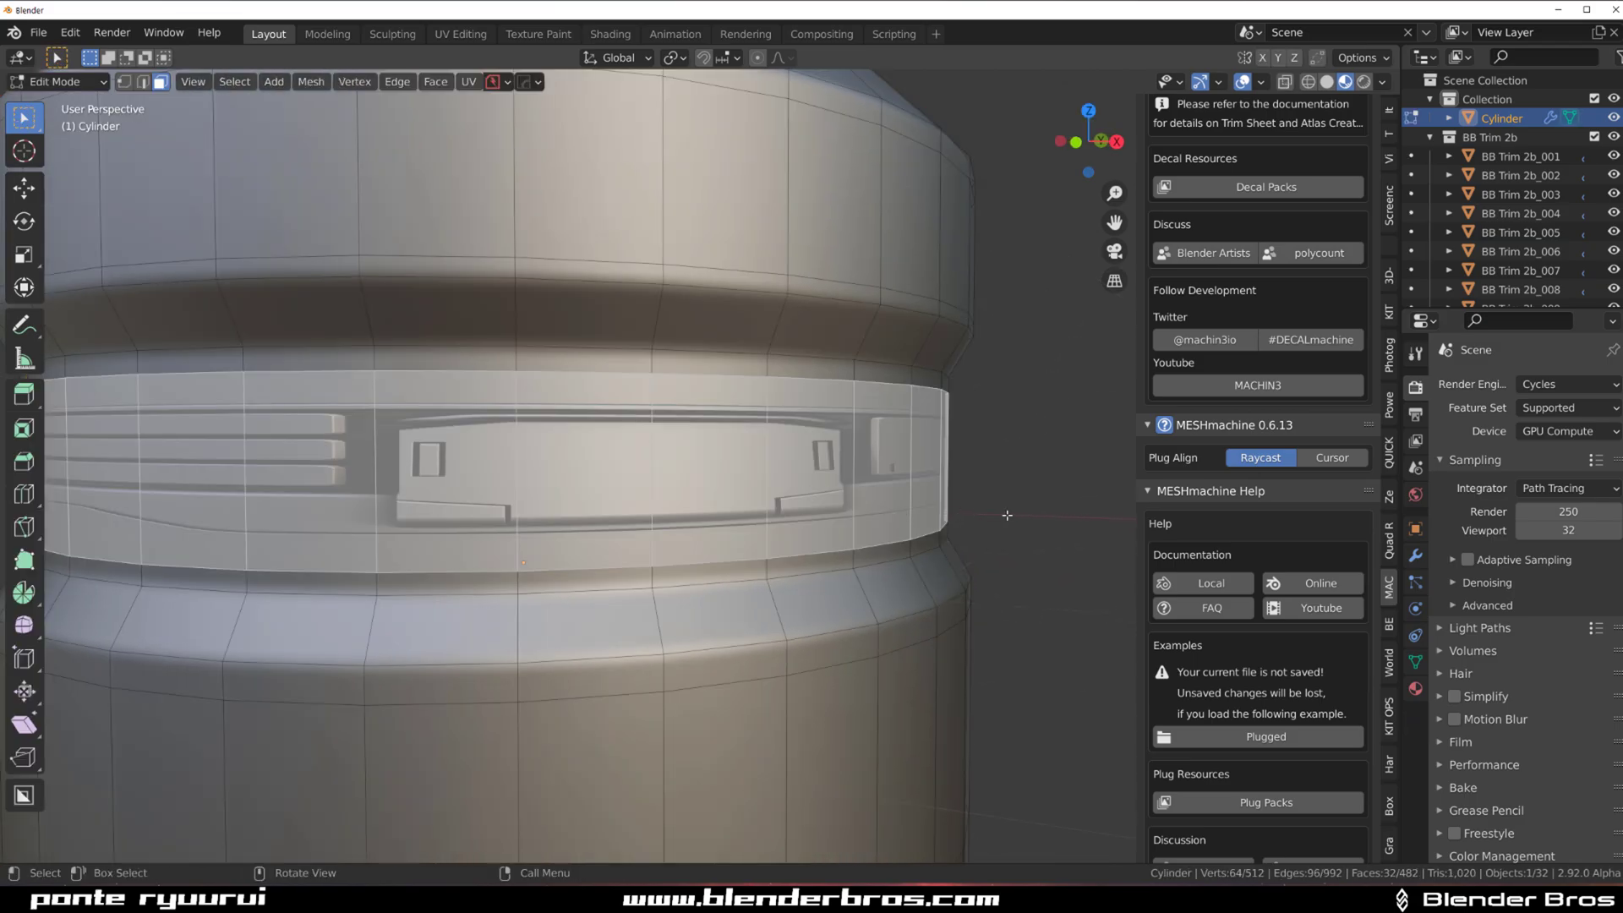
key("d")
left_click(962, 413)
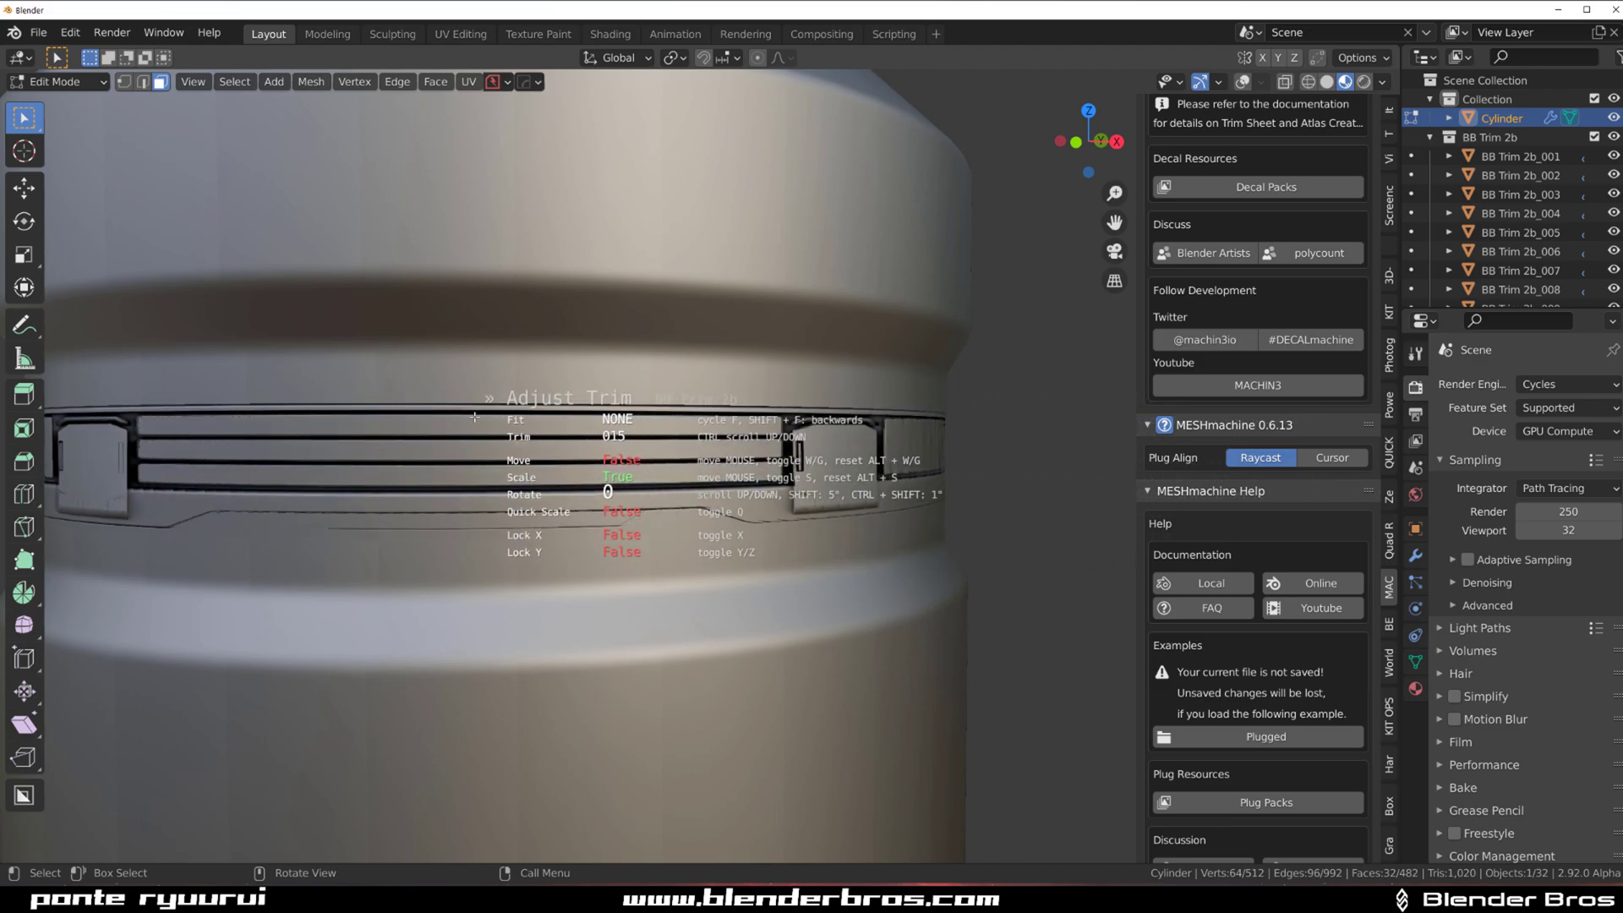
left_click(438, 416)
key("Tab")
left_click(587, 365)
scroll(642, 422, "down", 2)
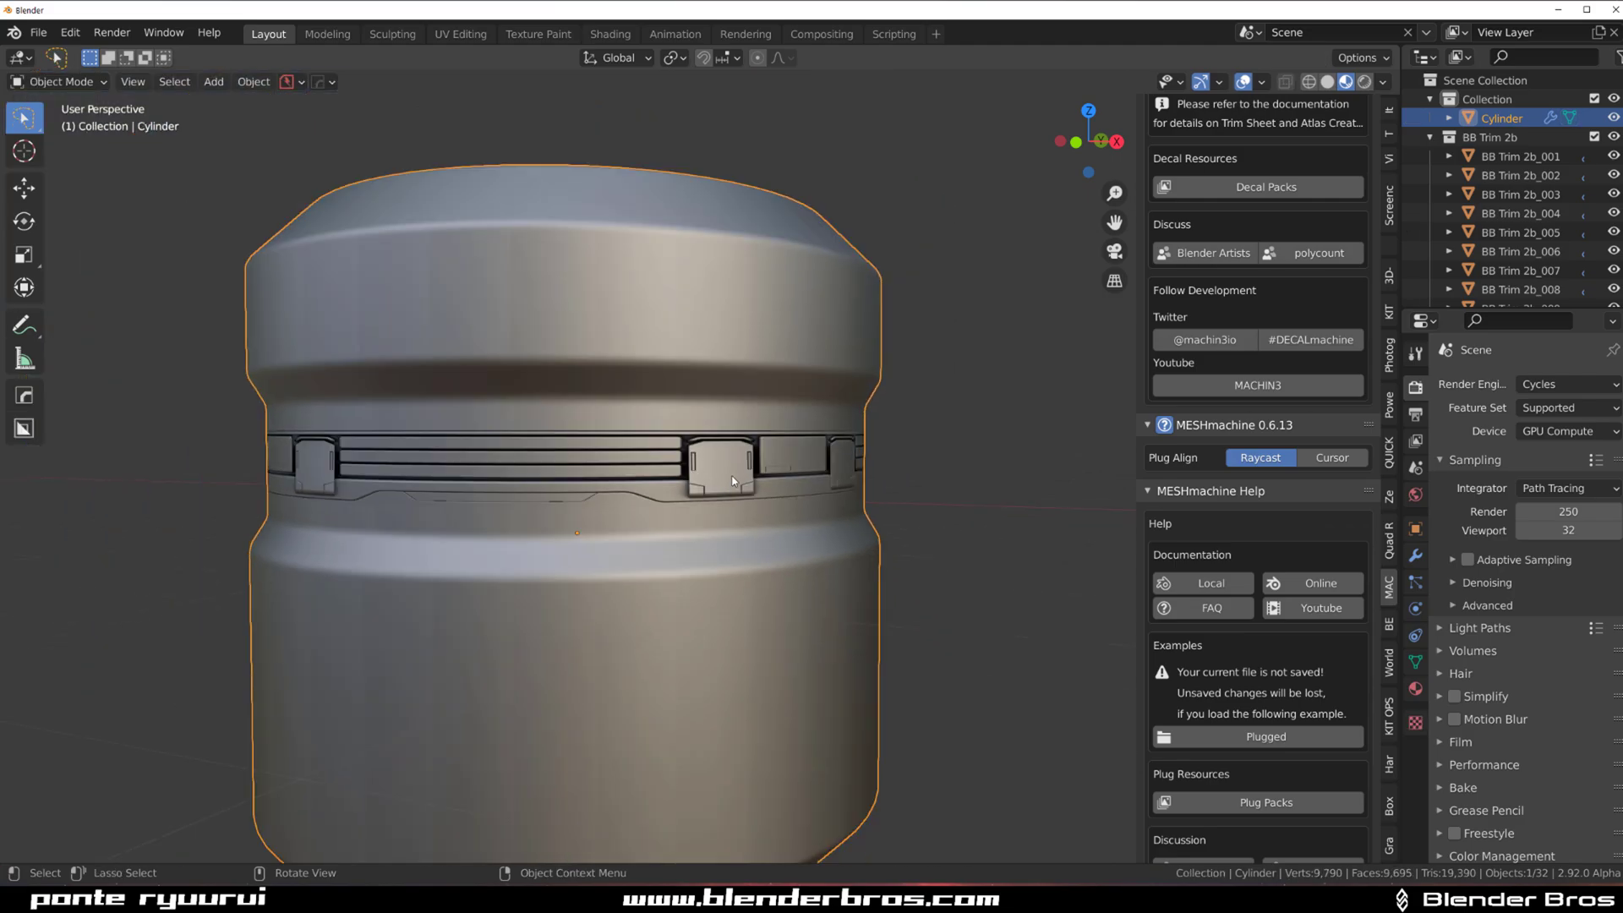
Select the face loop of the wide section above the recessed band and unwrap it to trim 021 of BB Trim 2b.
middle_click_drag(718, 455, 767, 506)
scroll(592, 454, "up", 2)
scroll(715, 481, "down", 2)
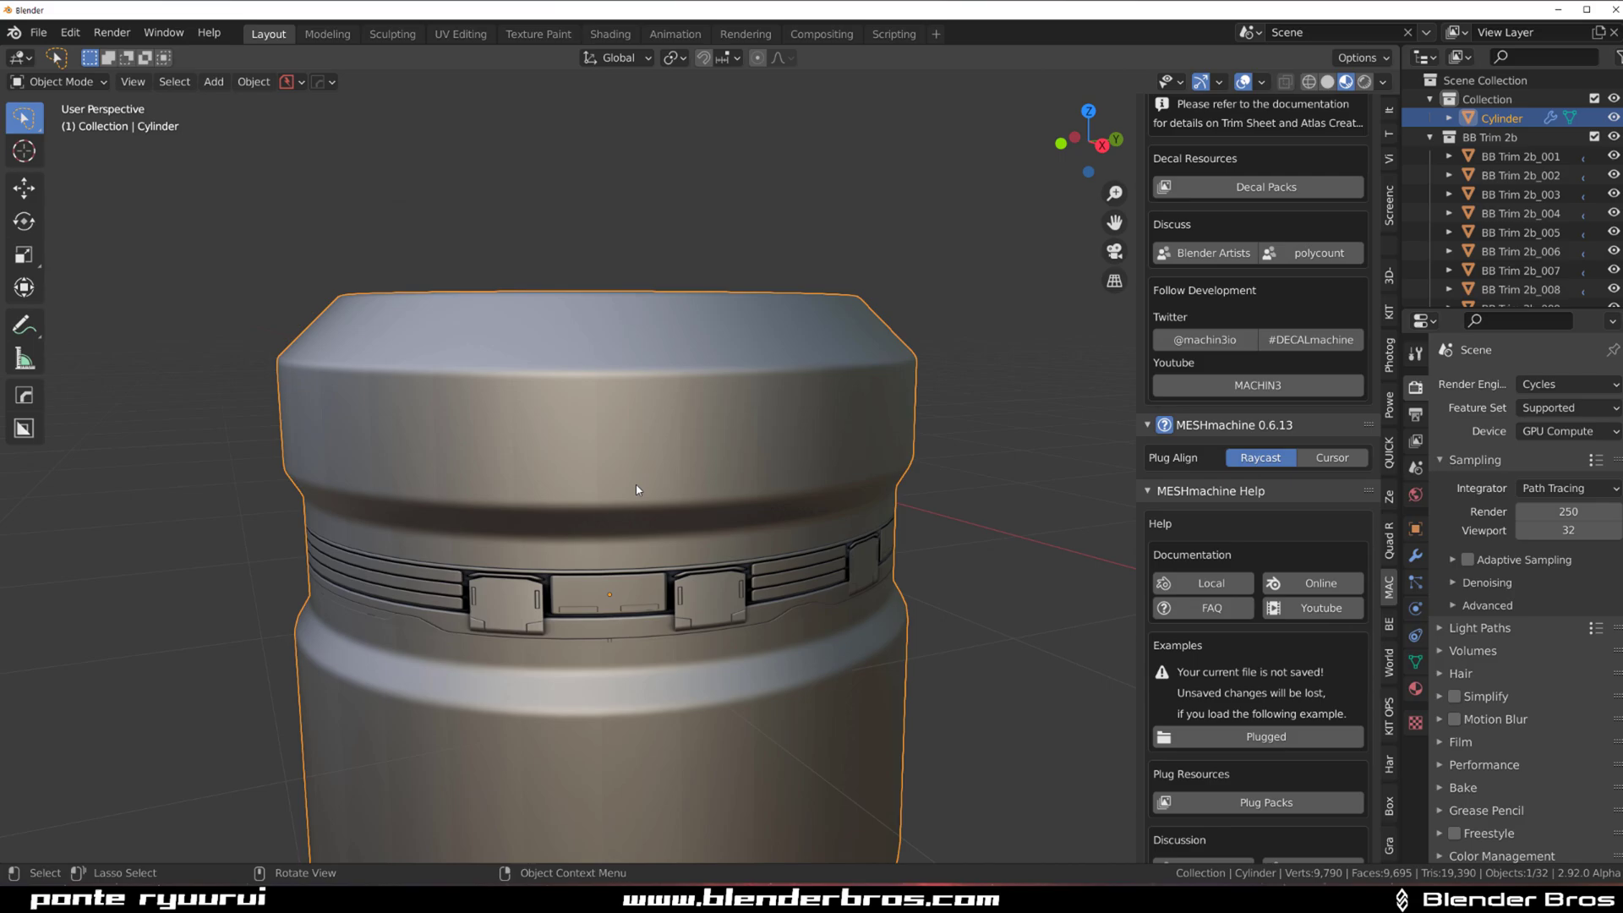
left_click(886, 490)
scroll(727, 443, "up", 2)
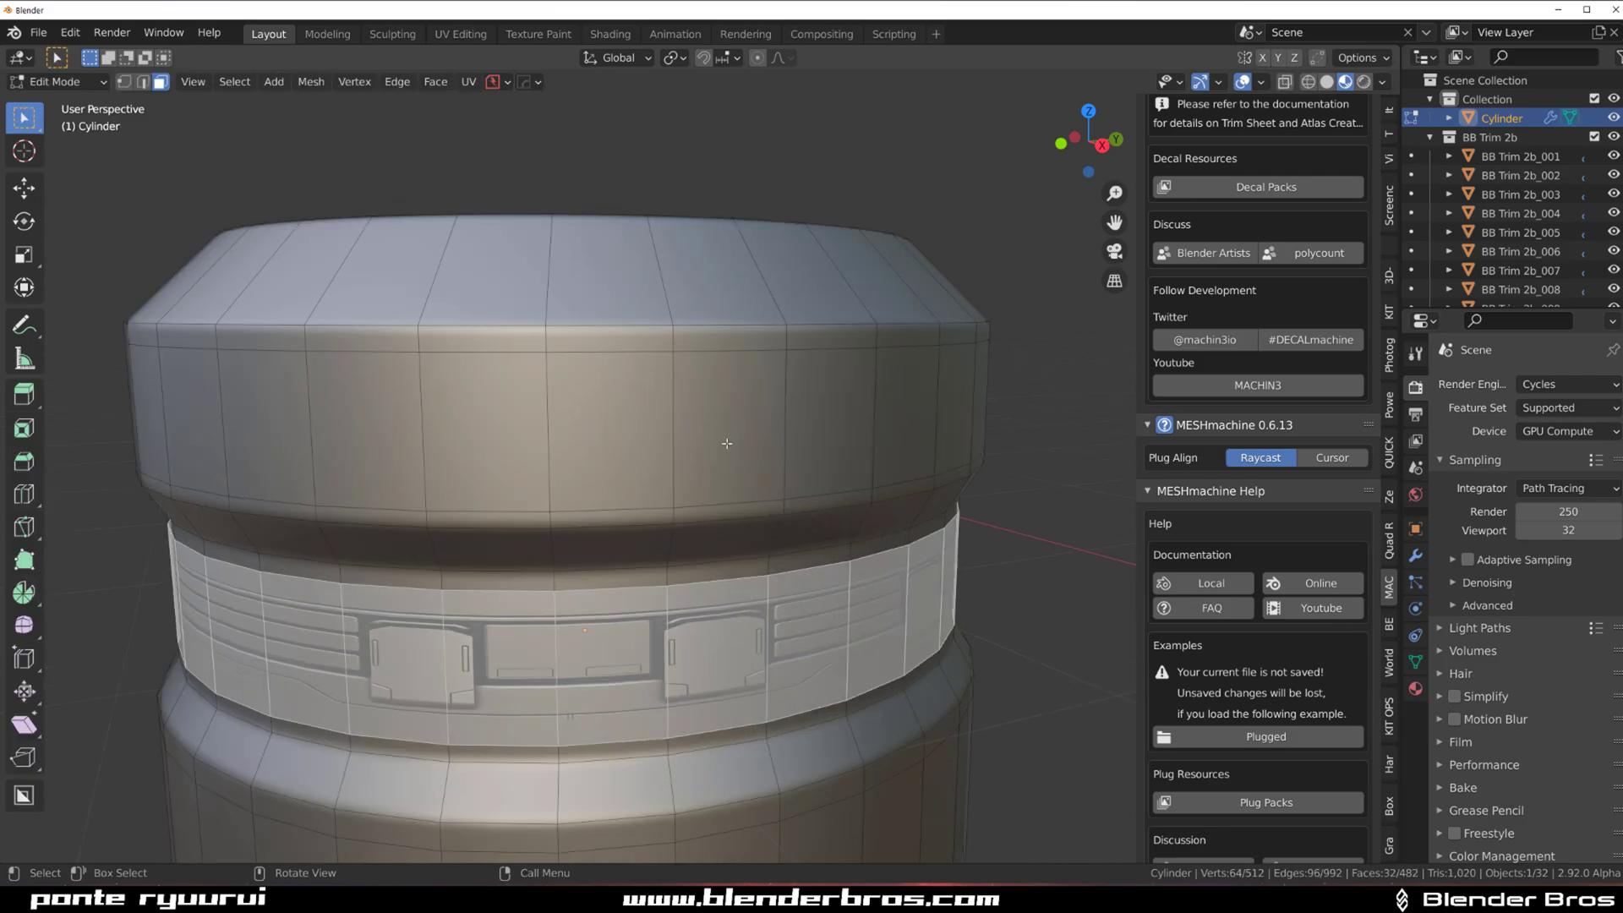
left_click(667, 415, "alt")
scroll(733, 463, "up", 1)
key("d")
left_click(1042, 483)
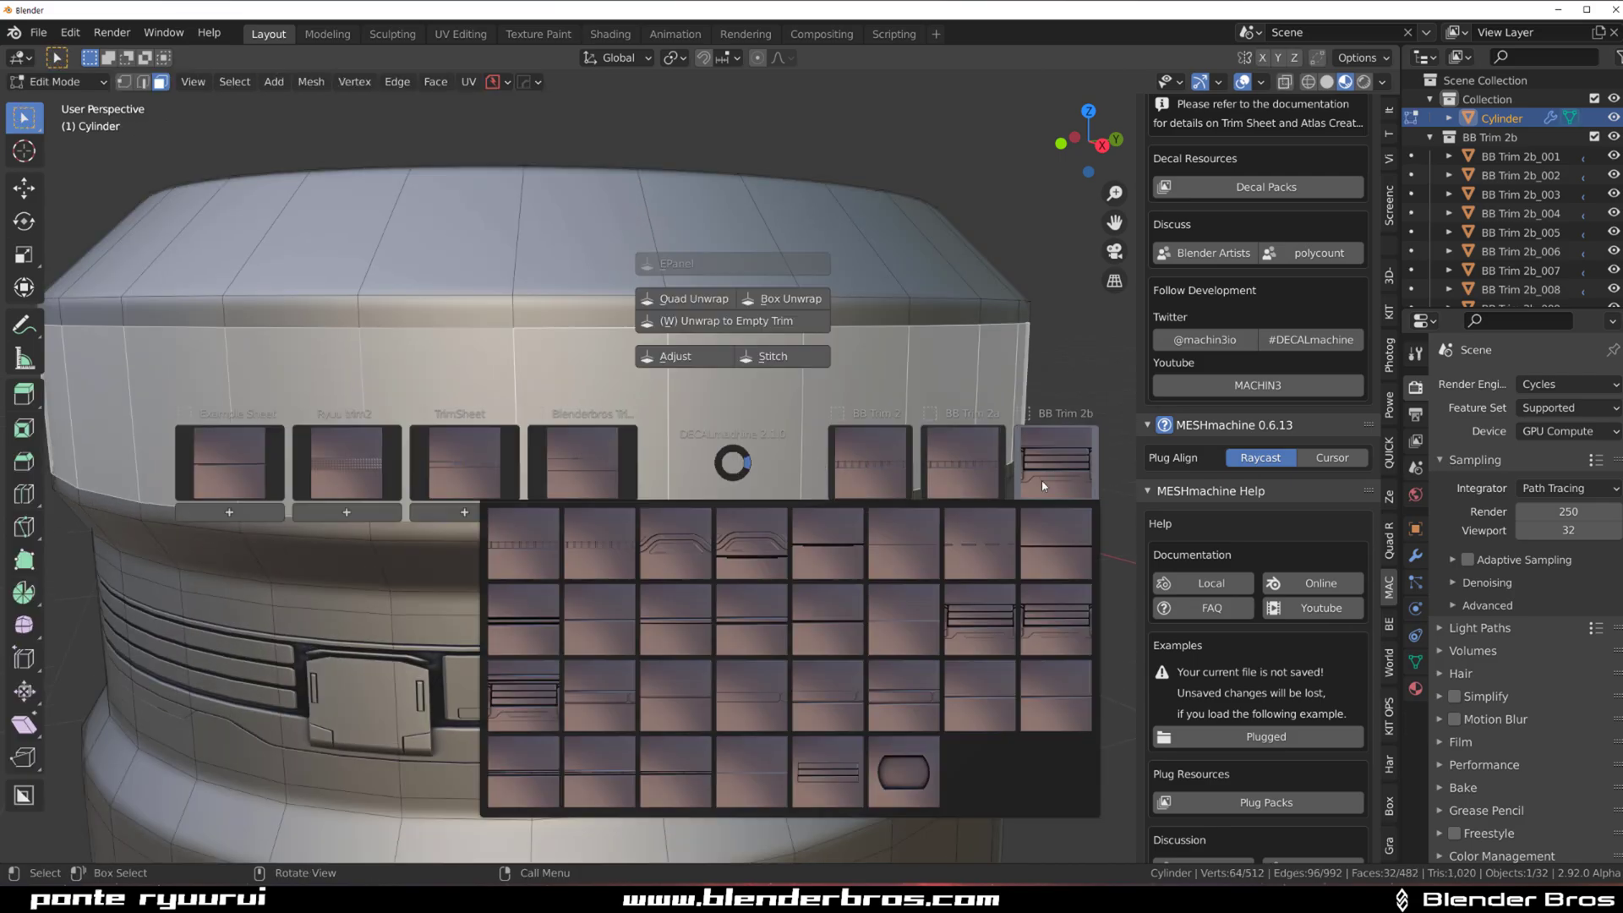
left_click(835, 683)
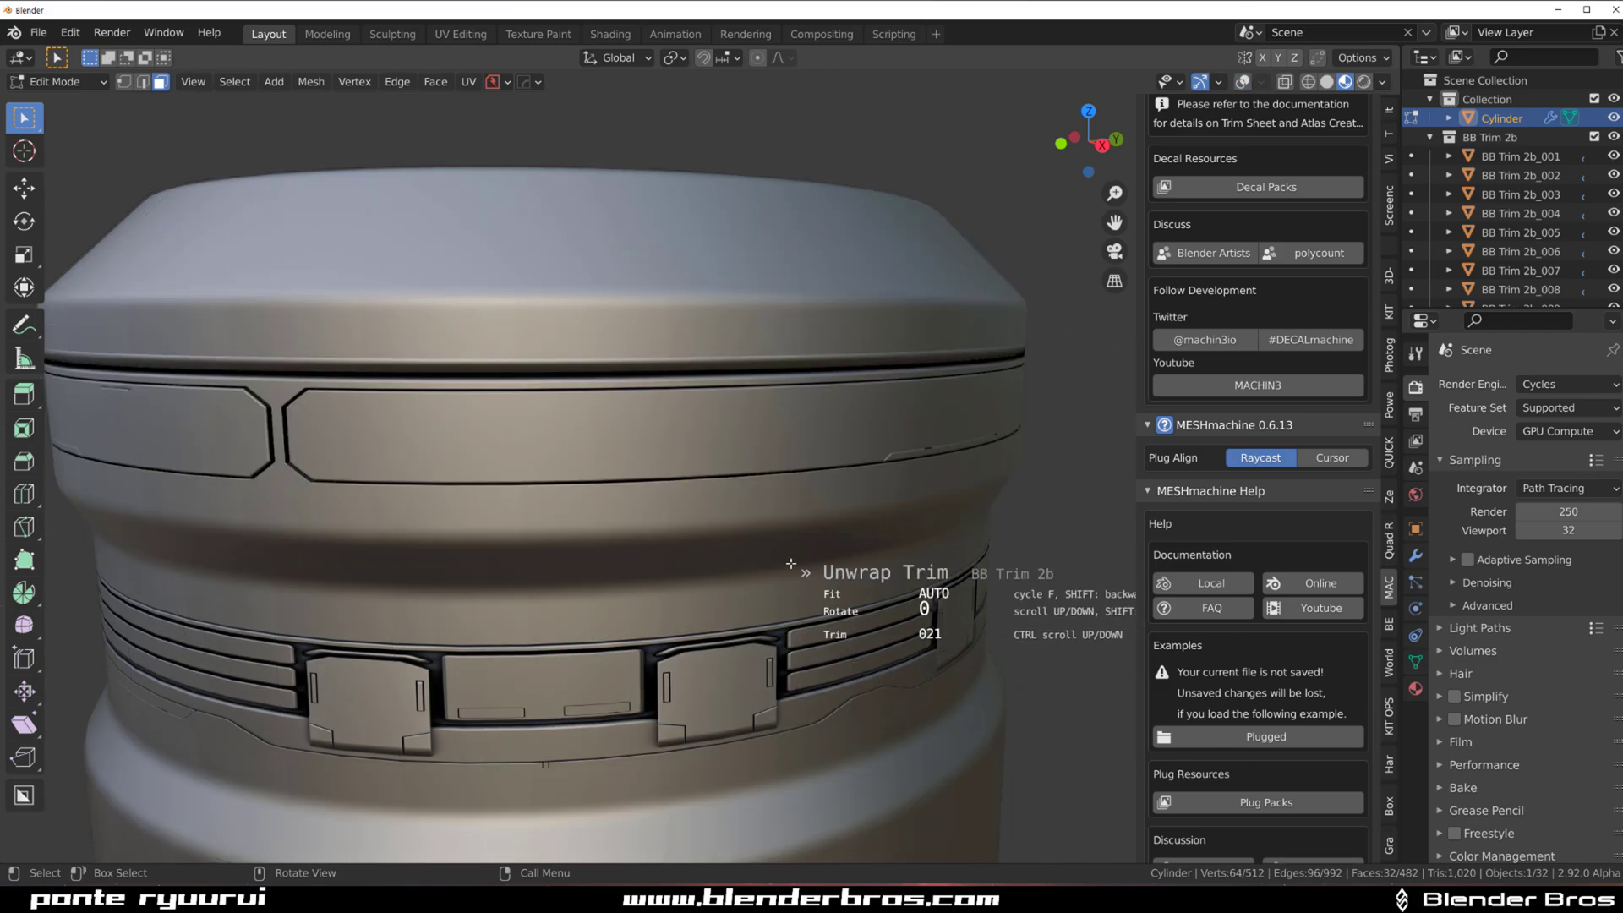
Cycle the wide upper section through the sheet's trims and apply trim 009 with Auto fit.
scroll(825, 560, "up", 4, "ctrl")
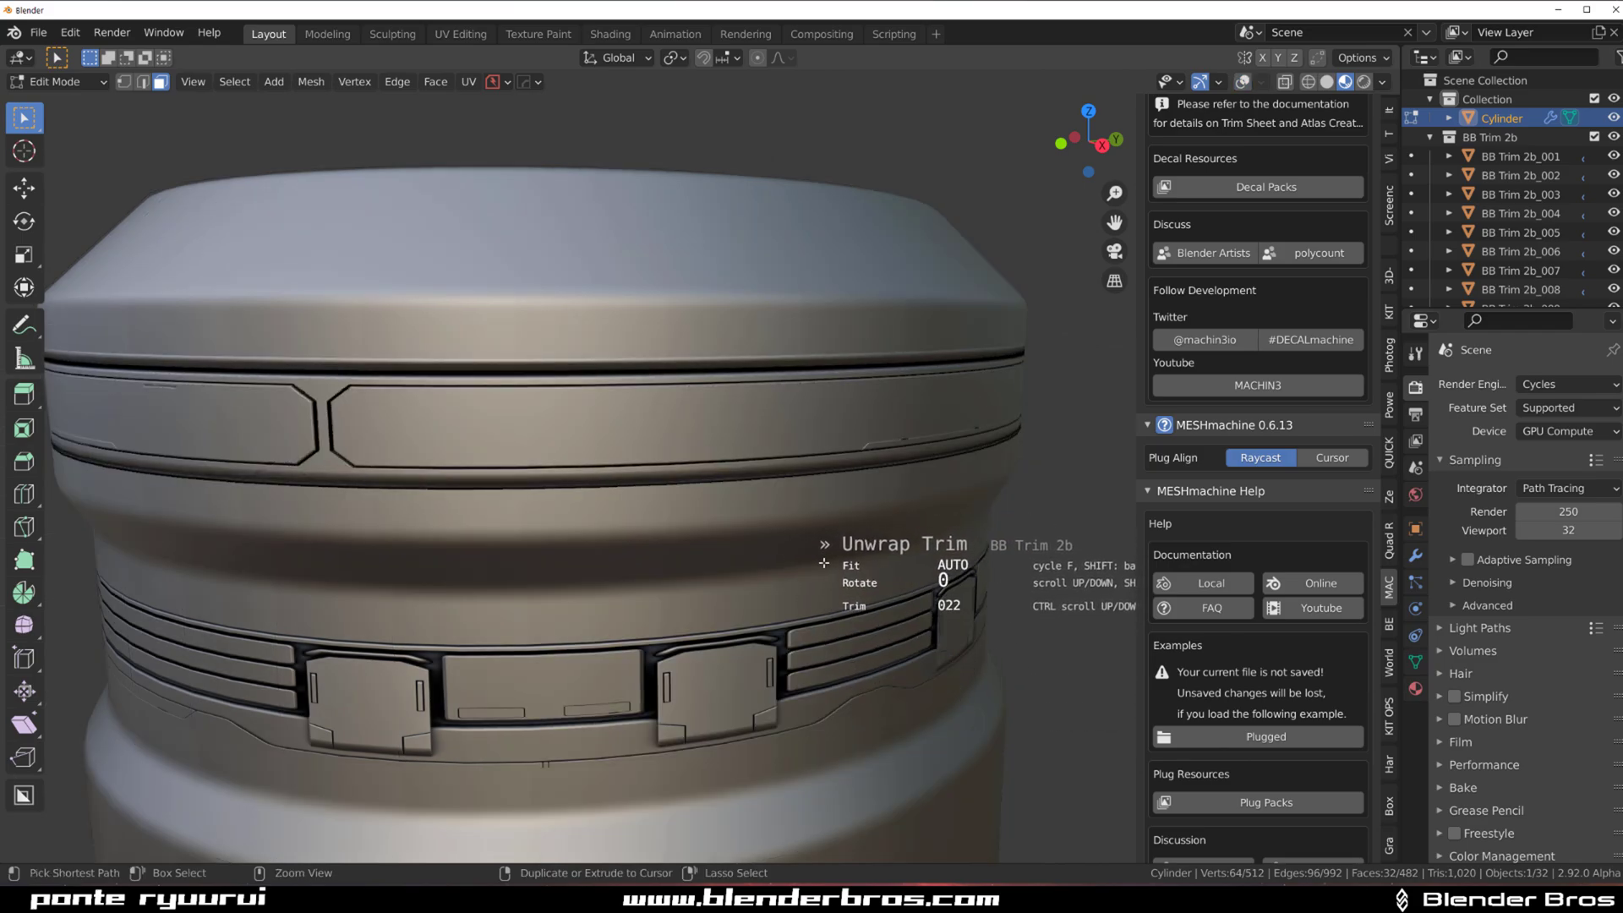
scroll(824, 565, "up", 3, "ctrl")
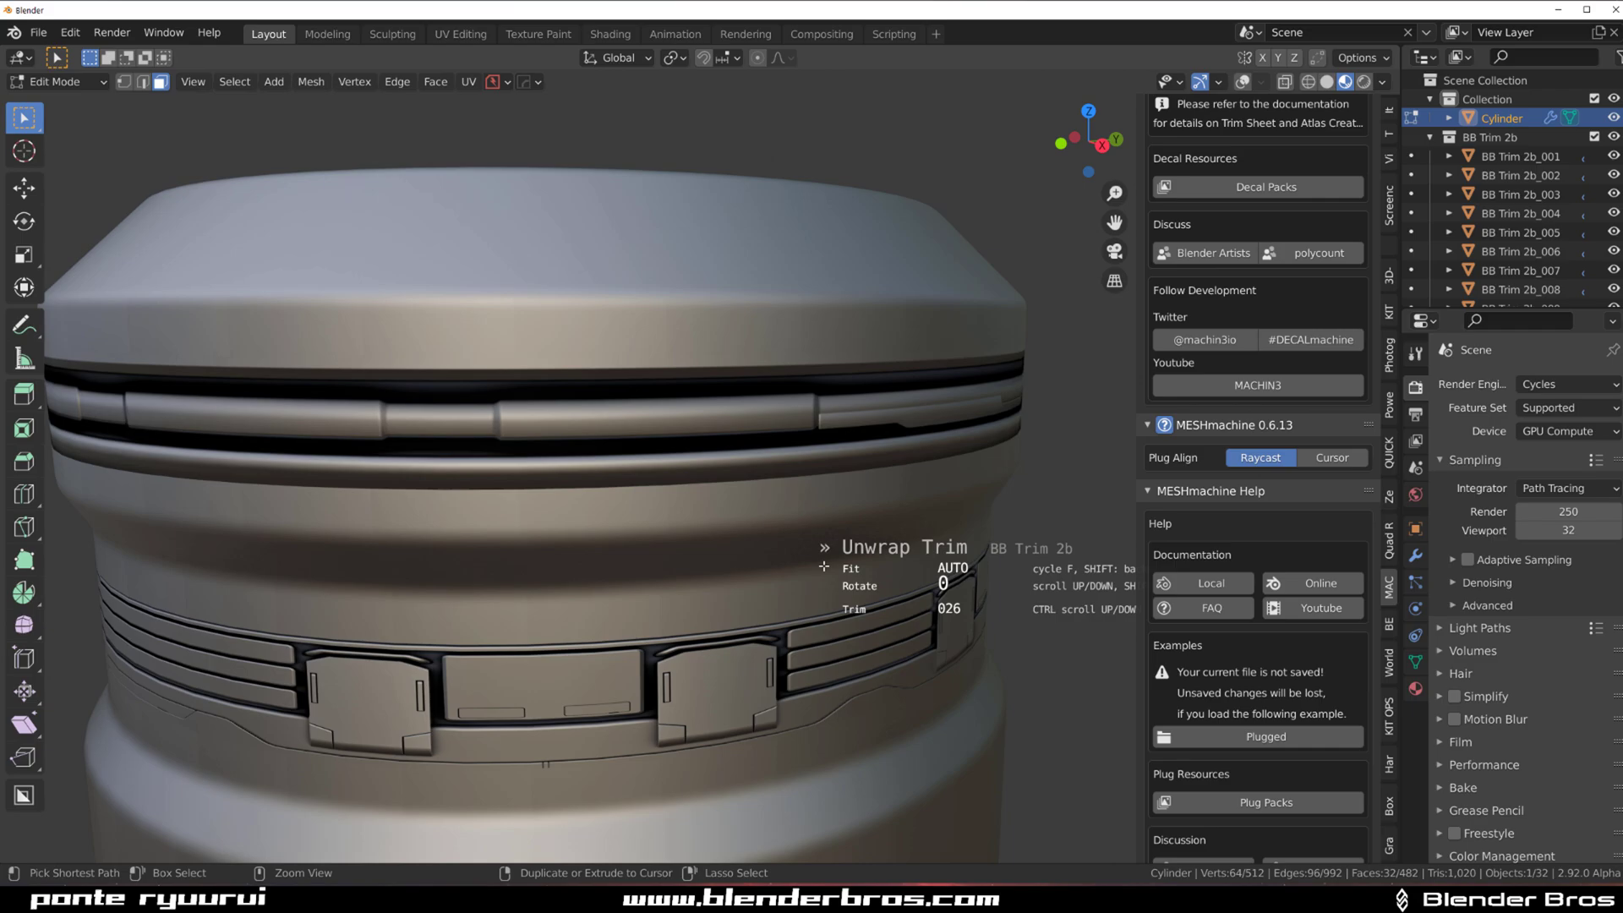
scroll(828, 561, "up", 3, "ctrl")
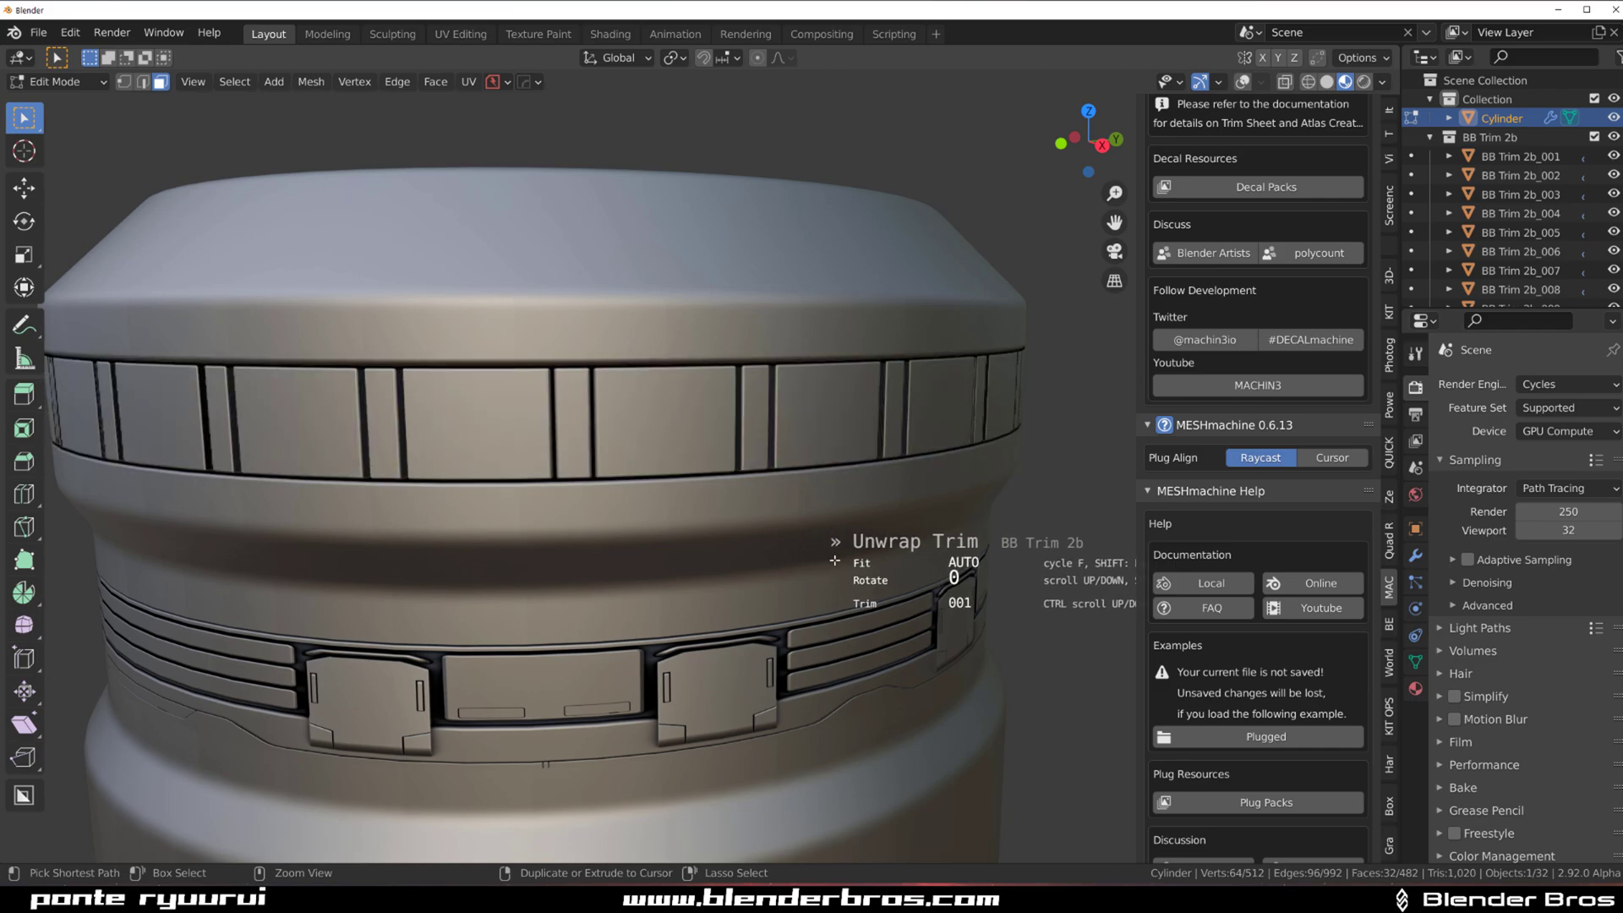
scroll(837, 562, "up", 4, "ctrl")
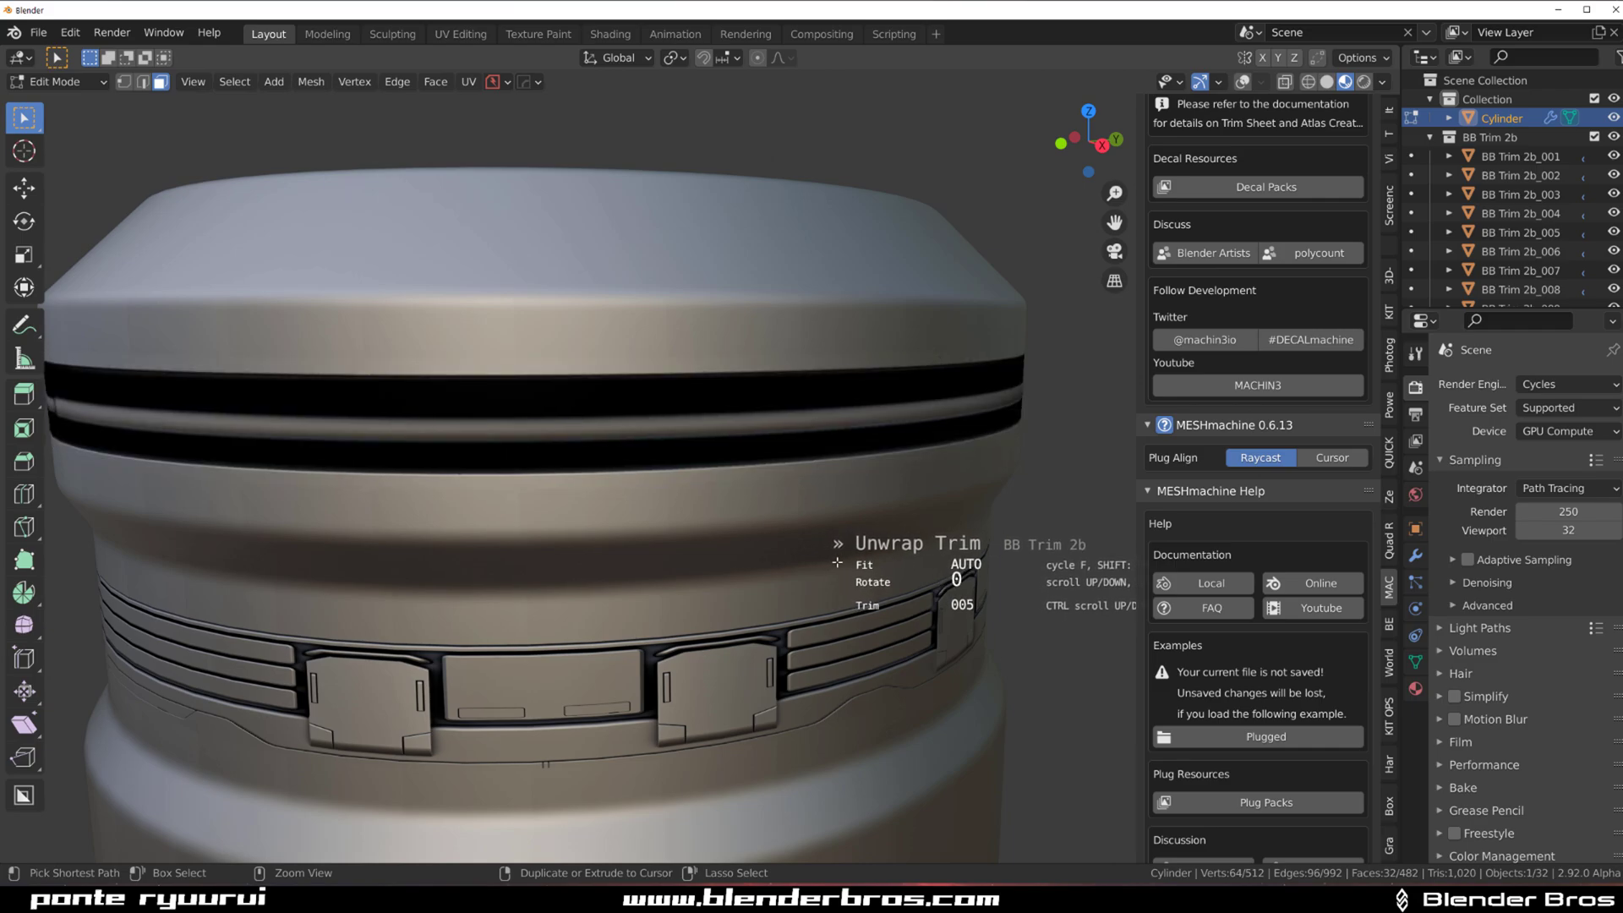
scroll(837, 568, "up", 2, "ctrl")
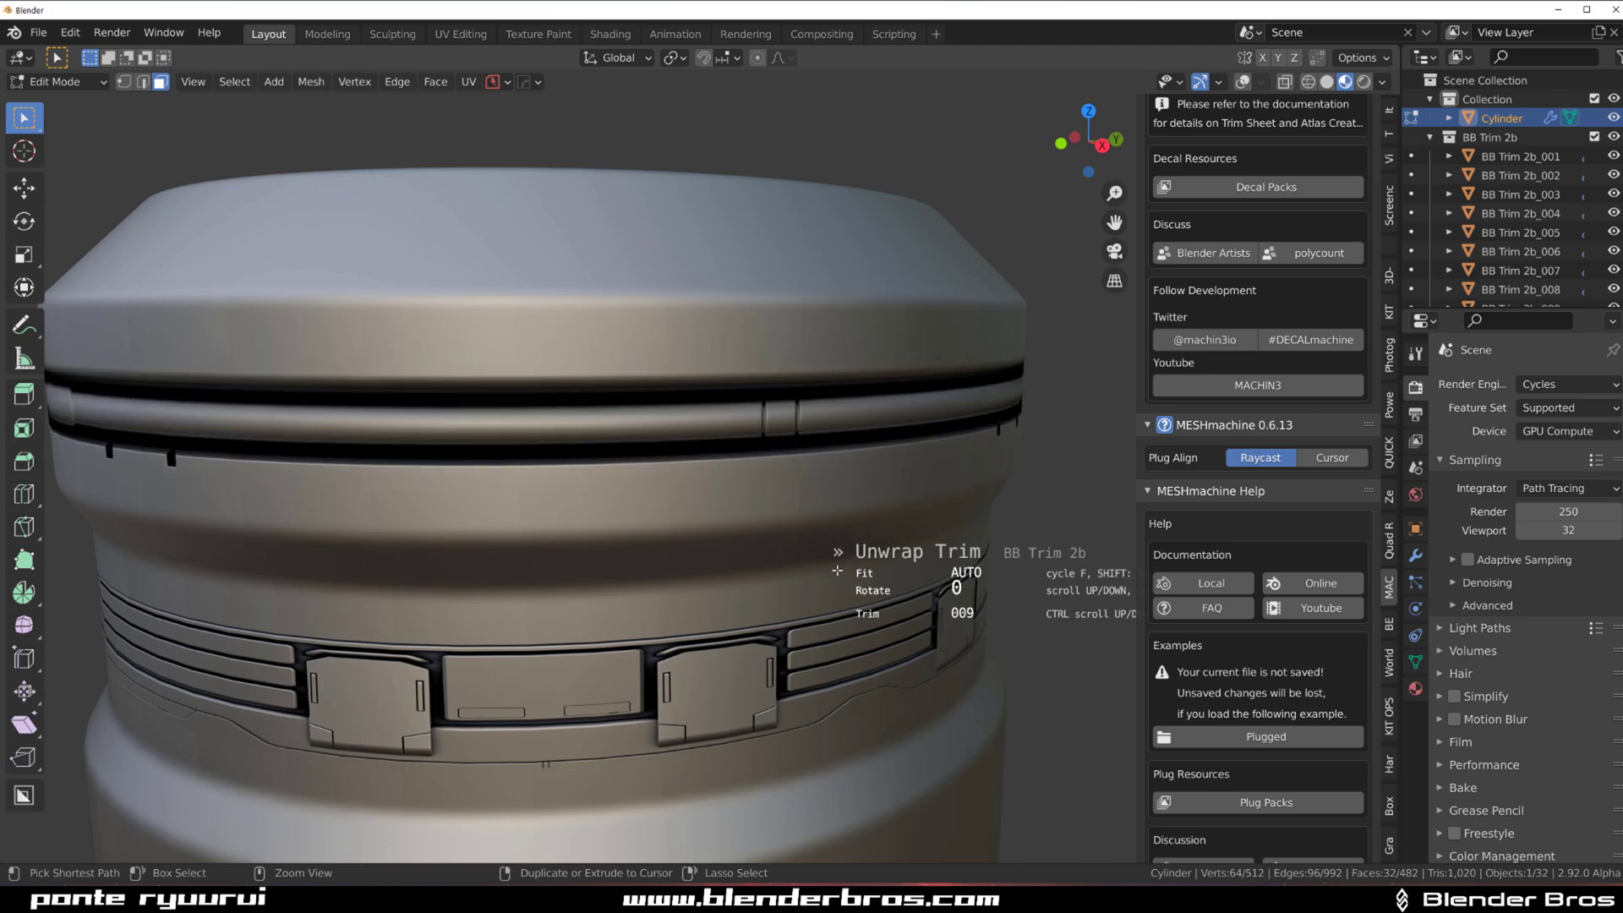
scroll(837, 571, "up", 5, "ctrl")
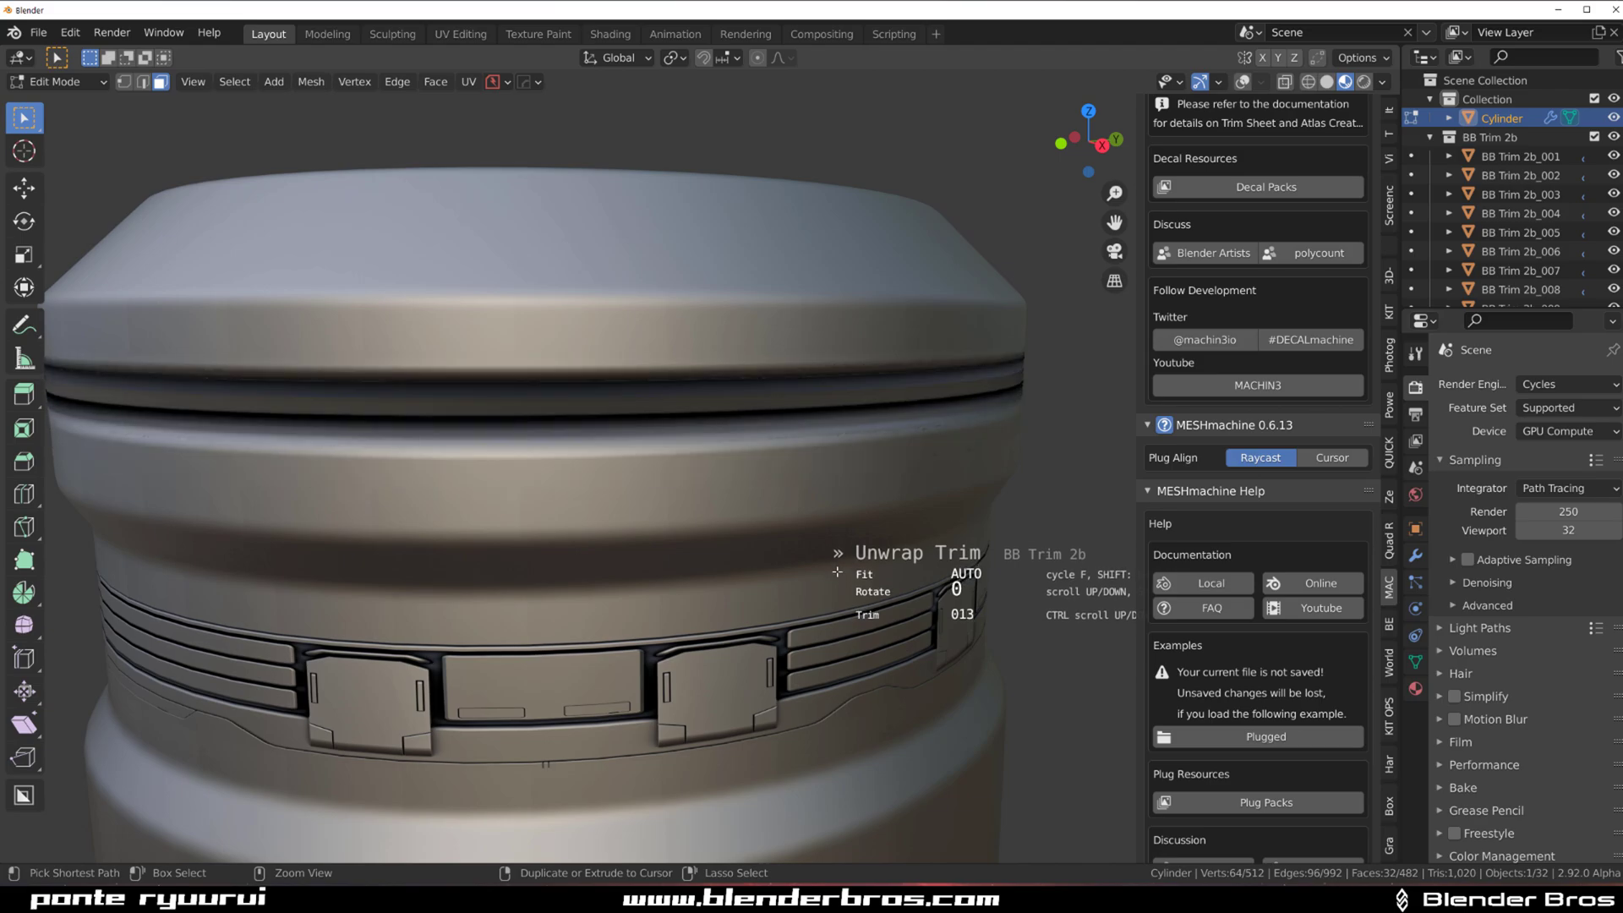
scroll(837, 579, "up", 4, "ctrl")
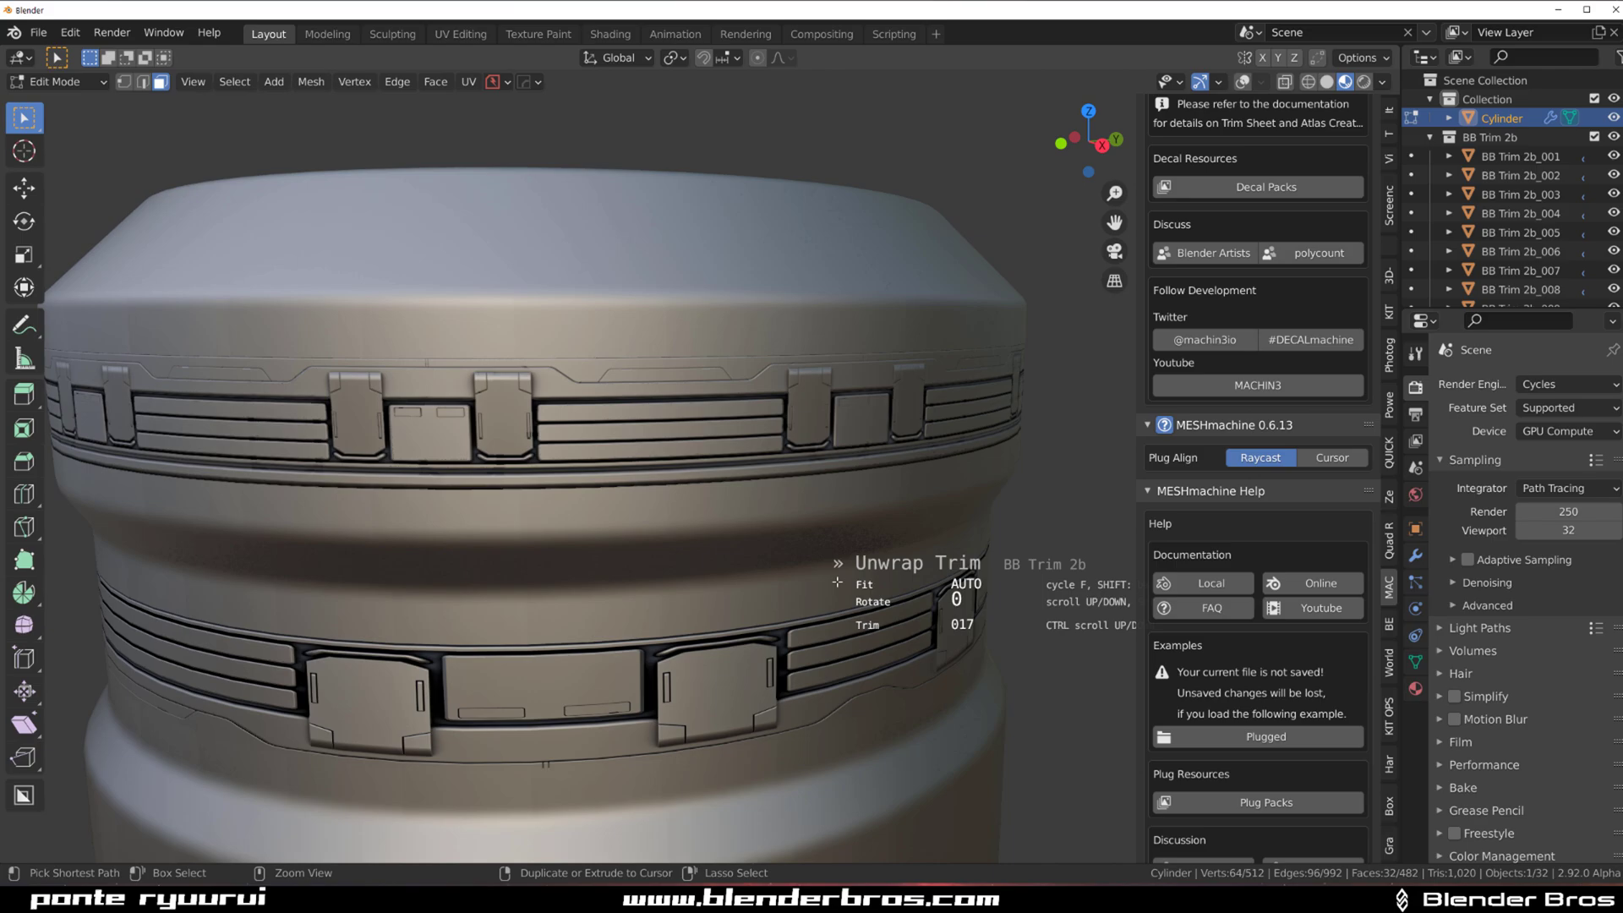
scroll(836, 585, "up", 5, "ctrl")
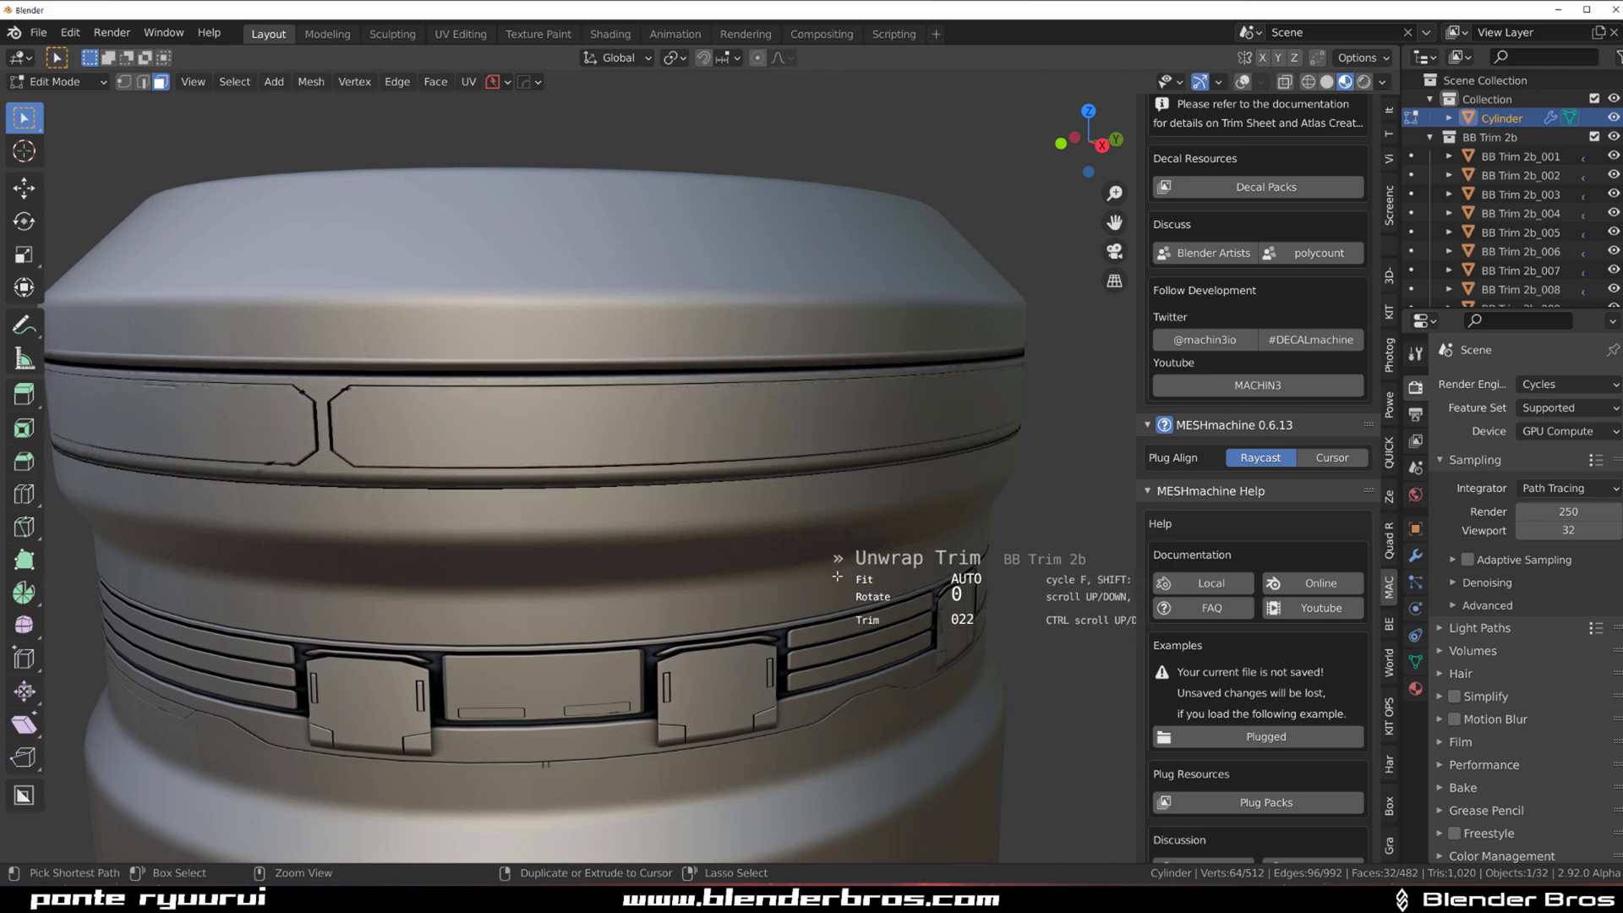
scroll(836, 571, "up", 1, "ctrl")
scroll(837, 569, "up", 1, "ctrl")
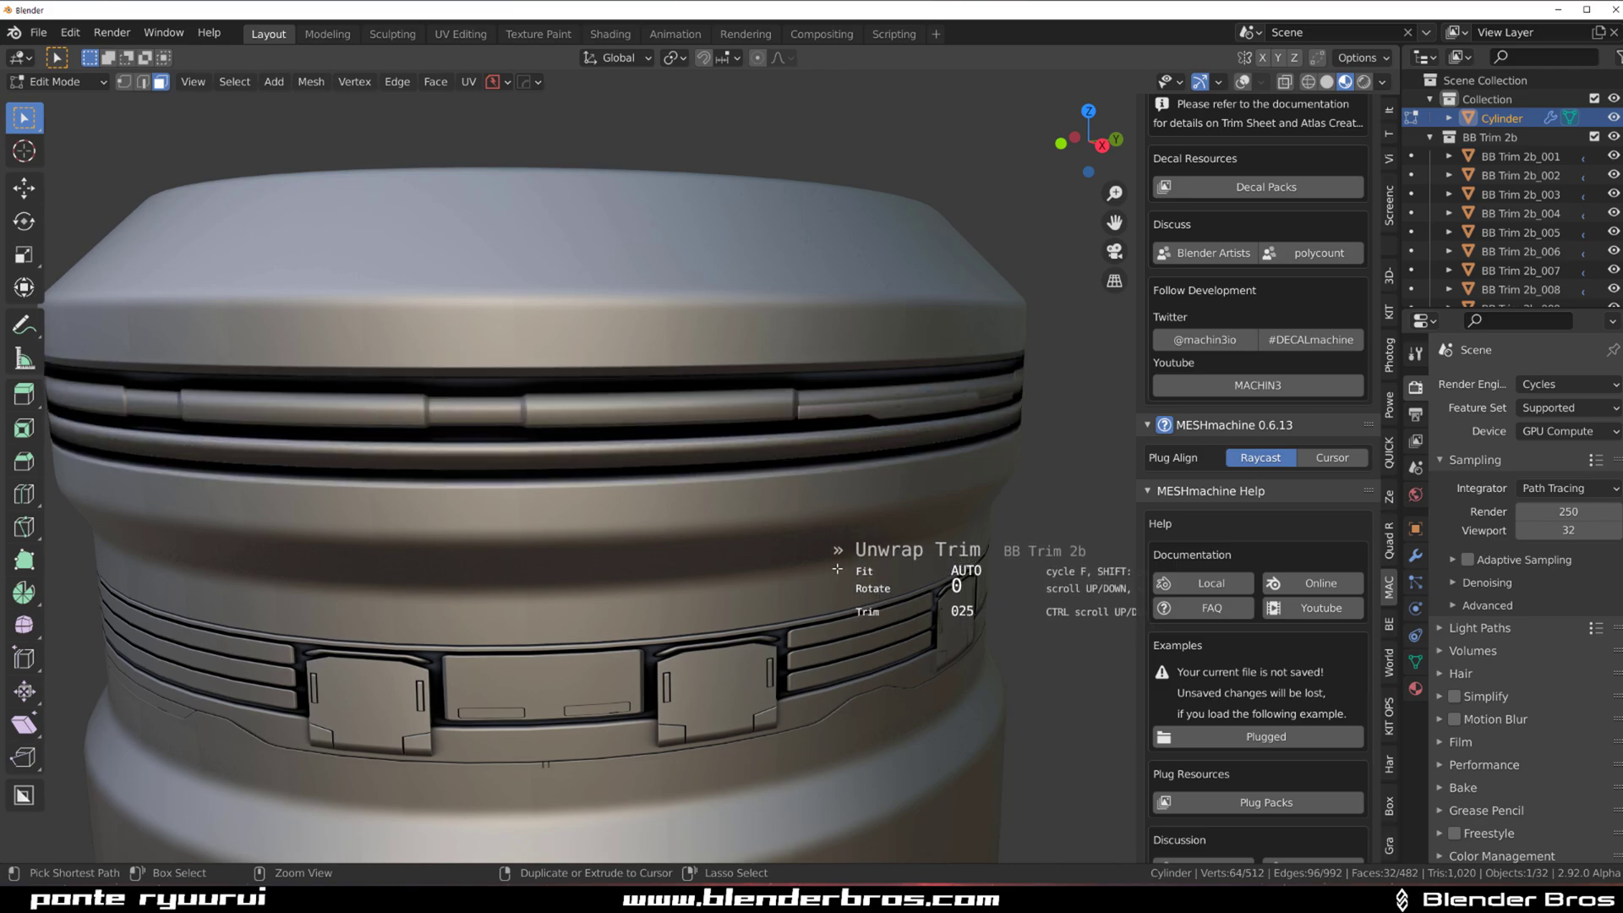
scroll(837, 569, "up", 1, "ctrl")
scroll(837, 569, "up", 1, "ctrl")
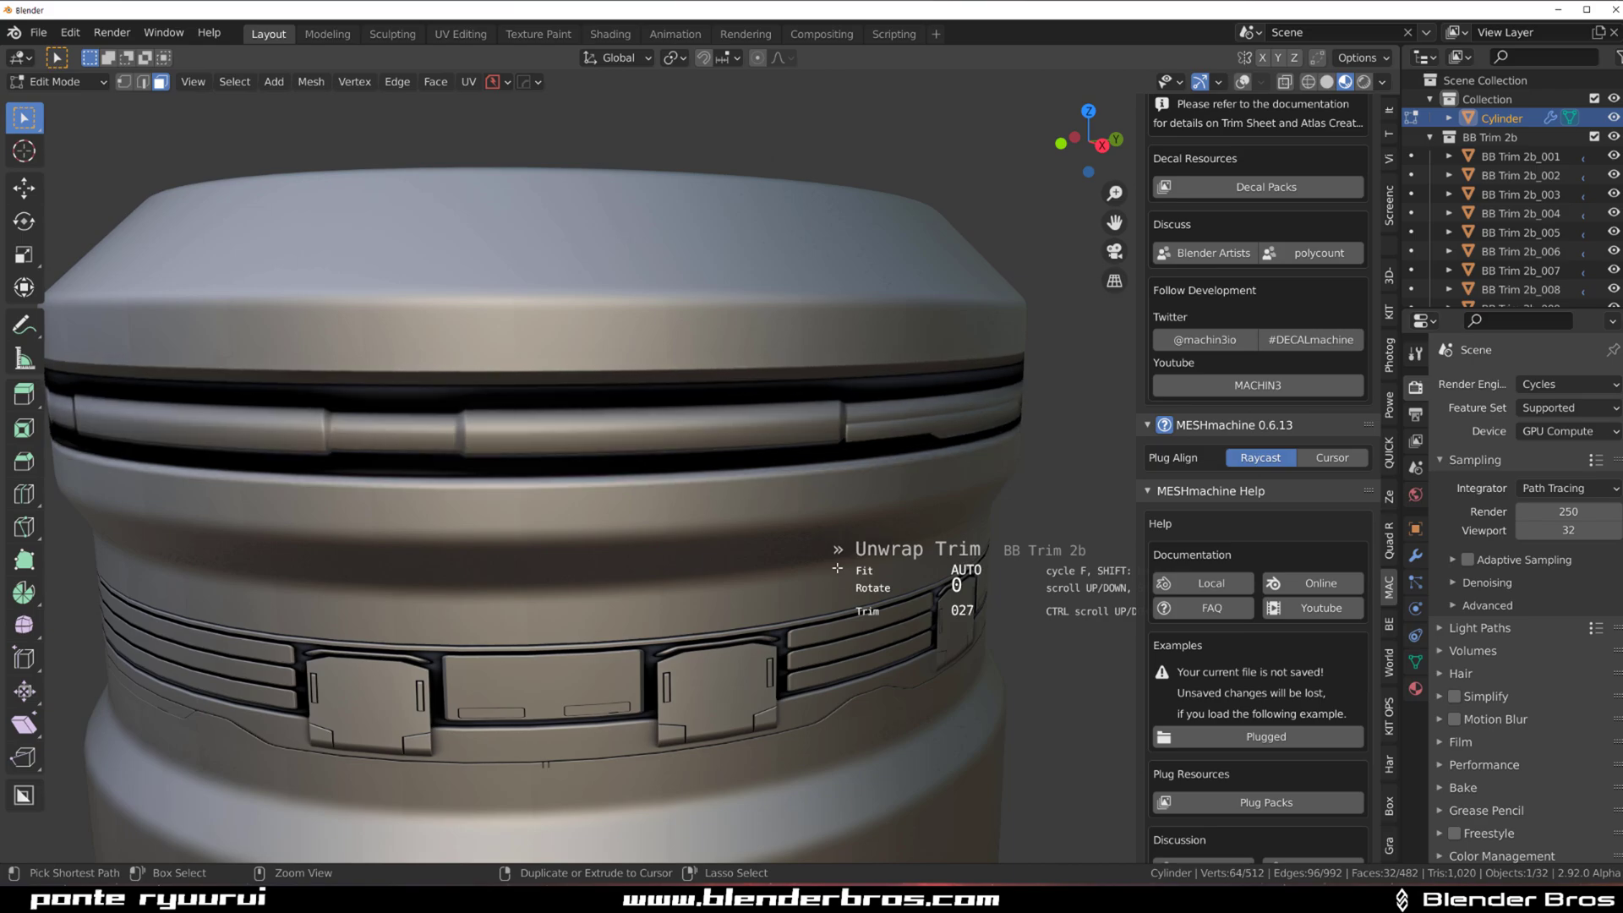
scroll(837, 569, "up", 4, "ctrl")
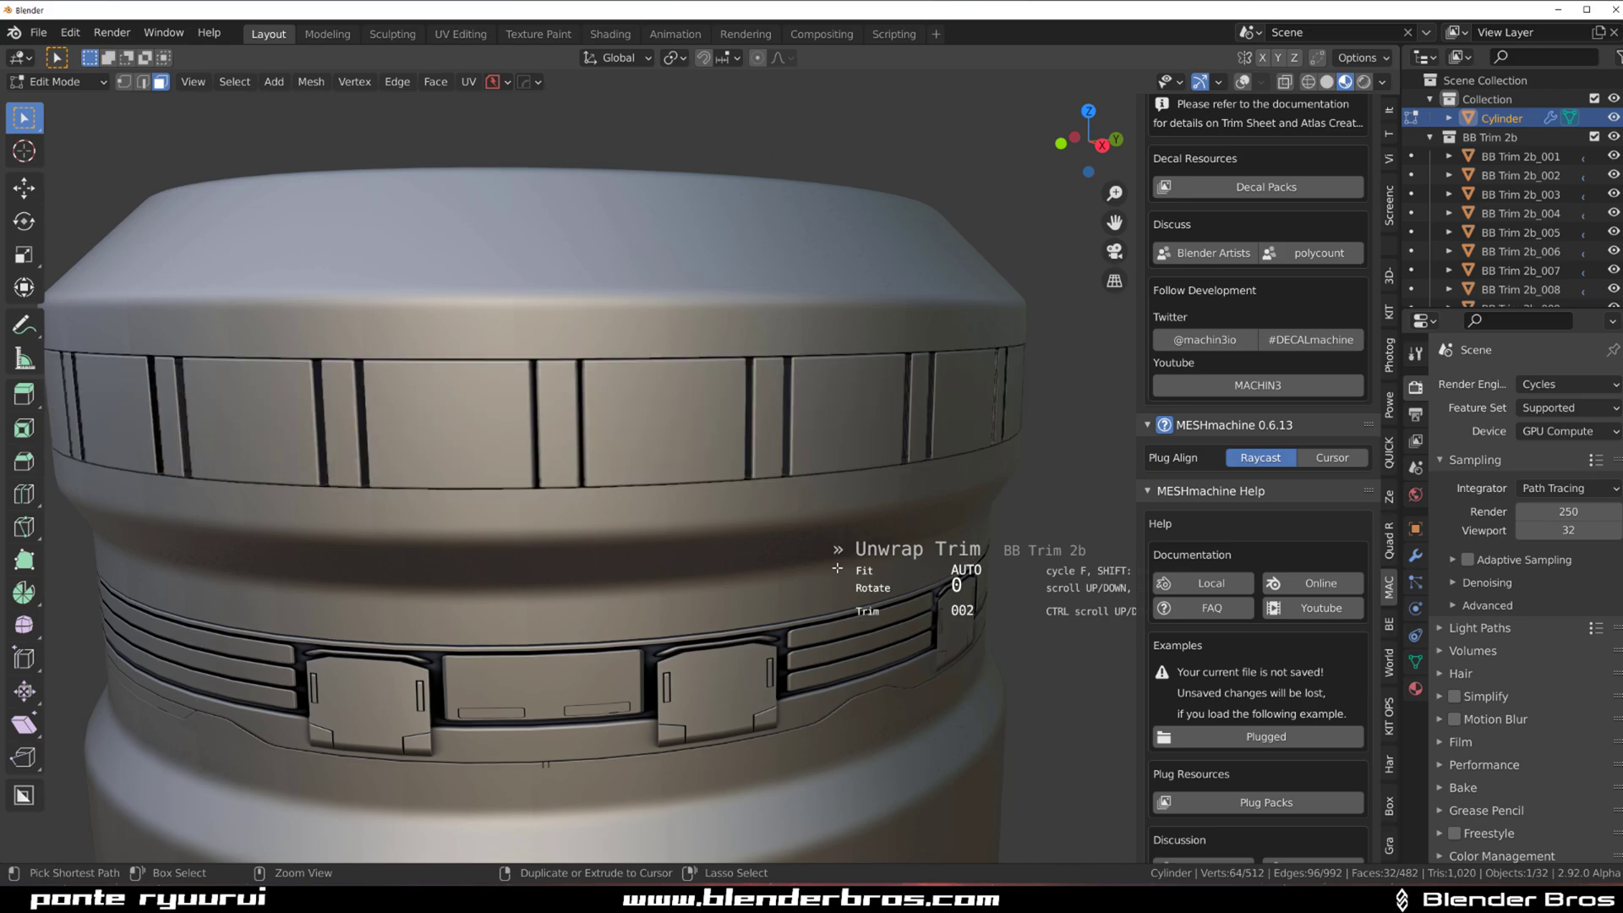
scroll(837, 569, "up", 2, "ctrl")
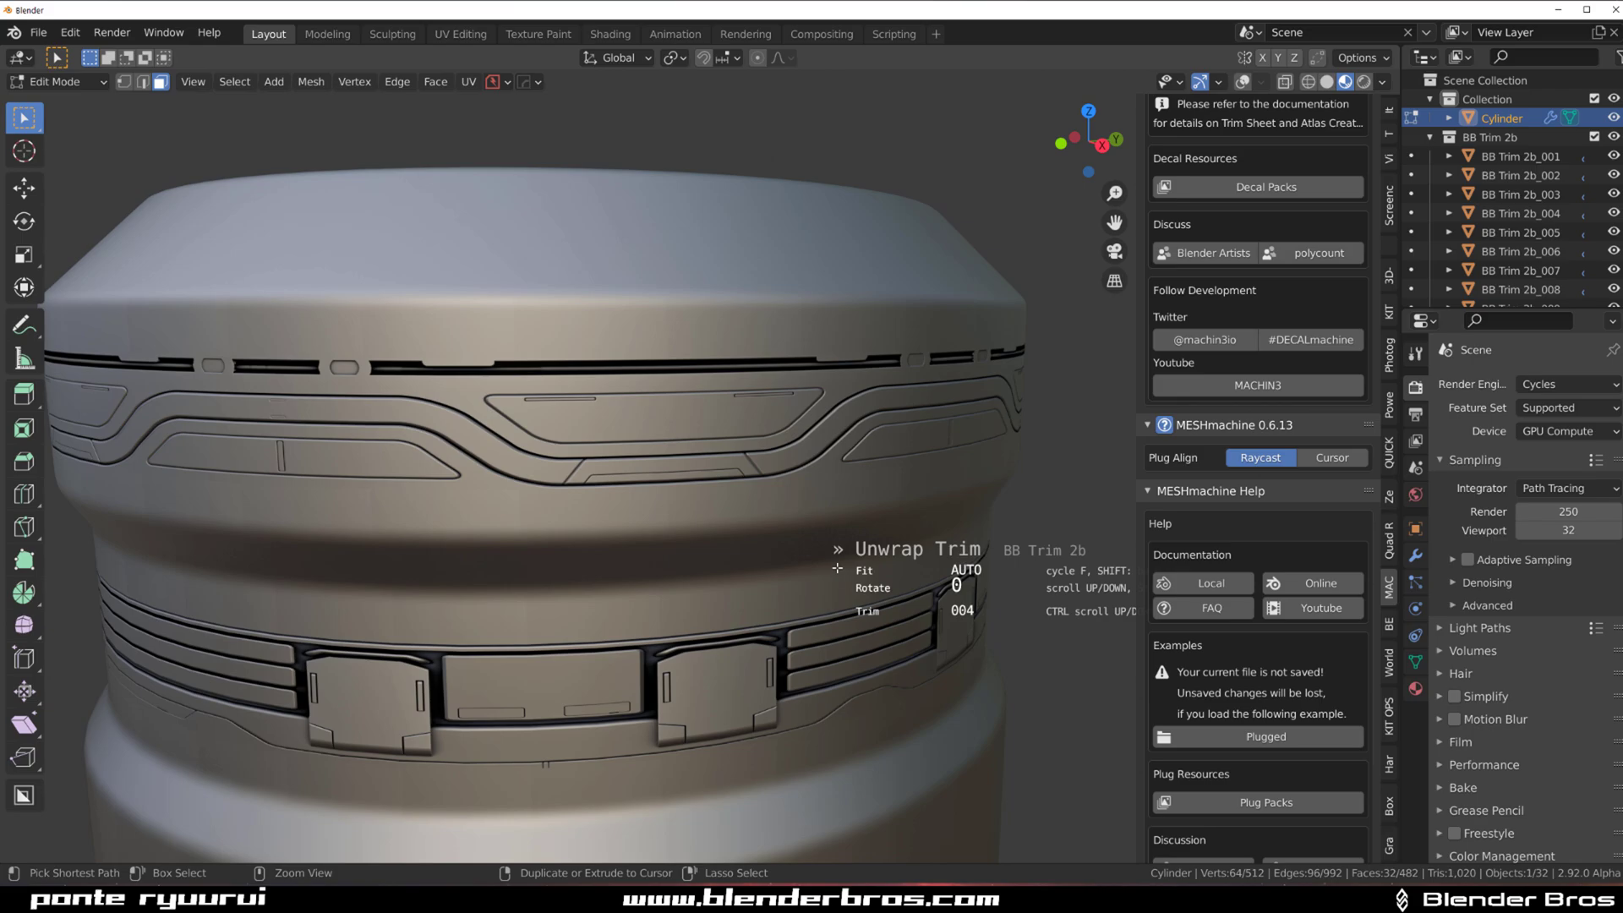
scroll(836, 569, "up", 1, "ctrl")
scroll(836, 569, "down", 1, "ctrl")
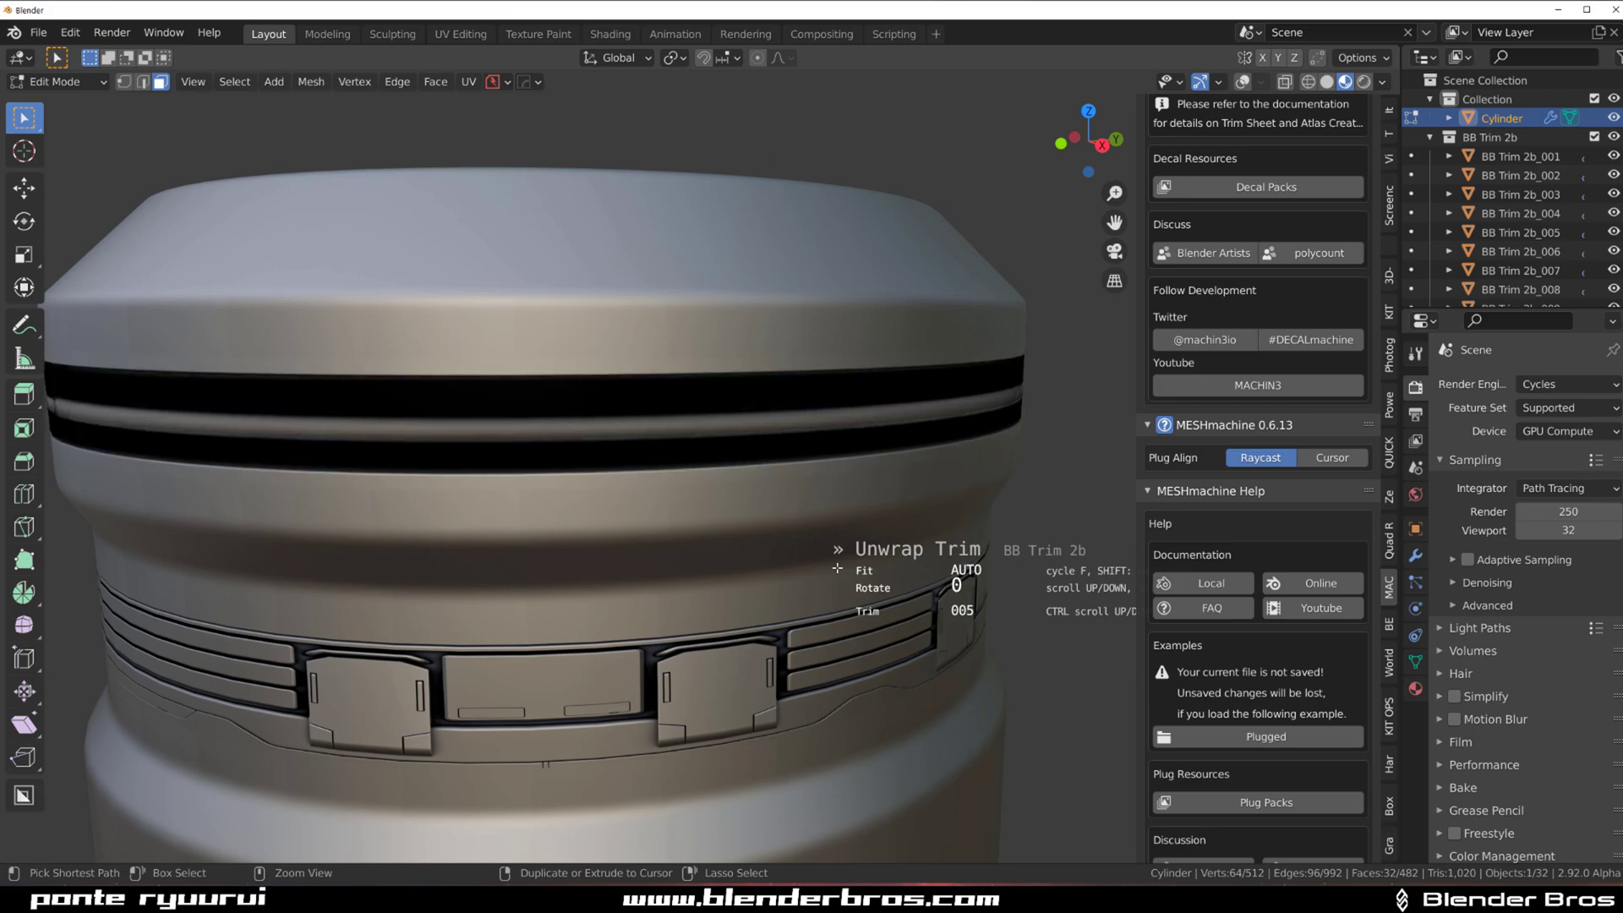
scroll(837, 569, "up", 4, "ctrl")
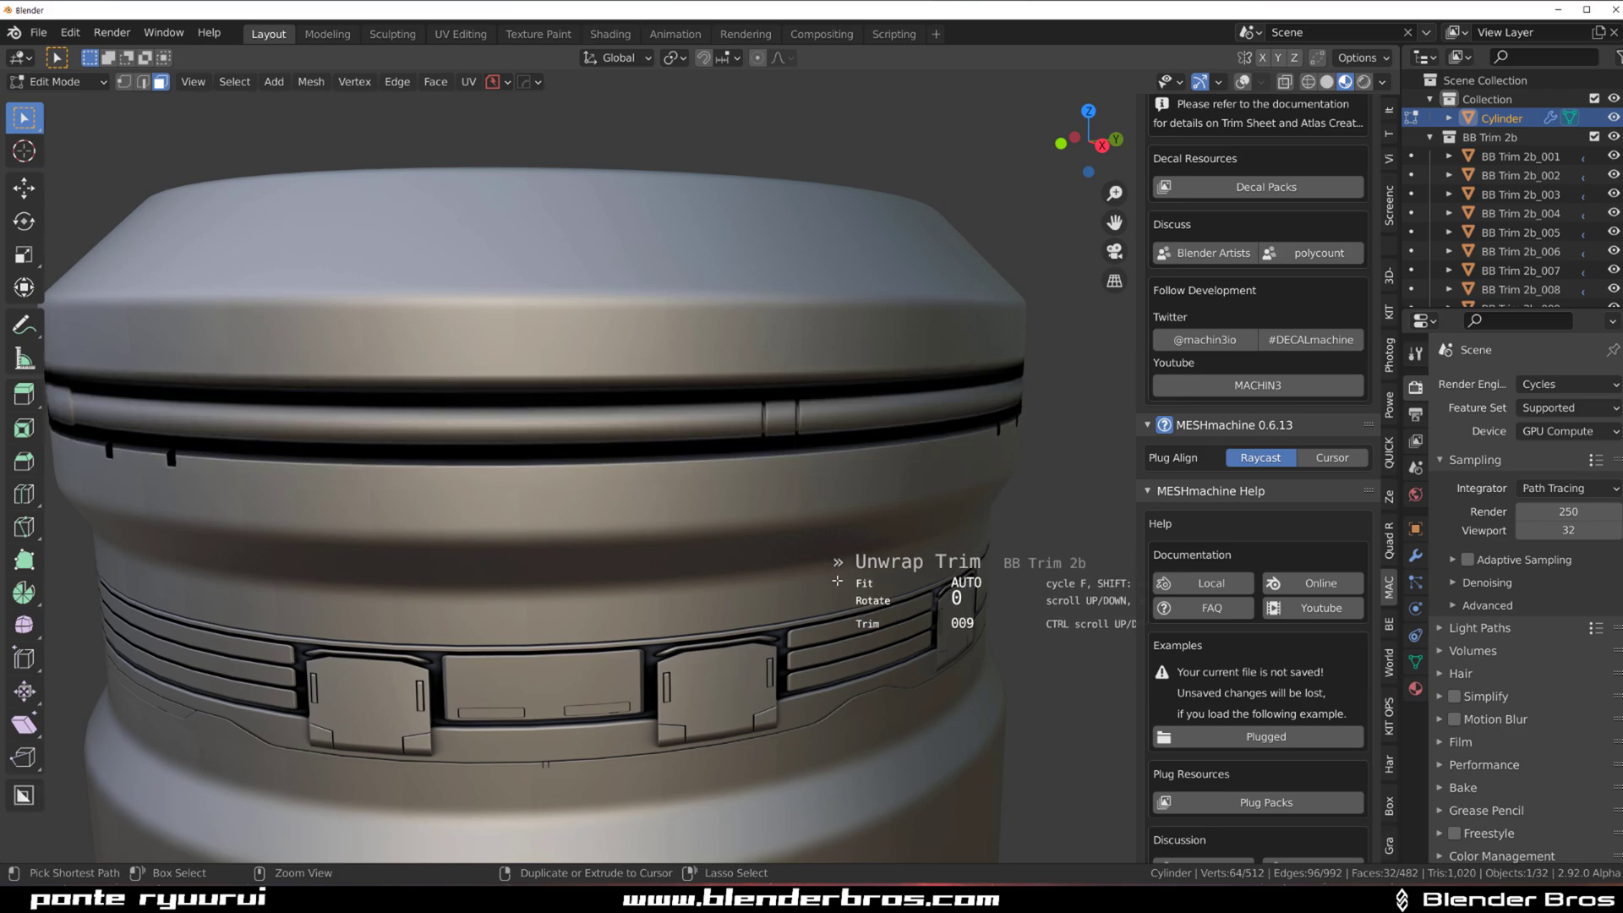
left_click(837, 579)
Examine the trim on the wide upper section from around the cylinder and up close in Object Mode.
key("Tab")
scroll(911, 338, "down", 2)
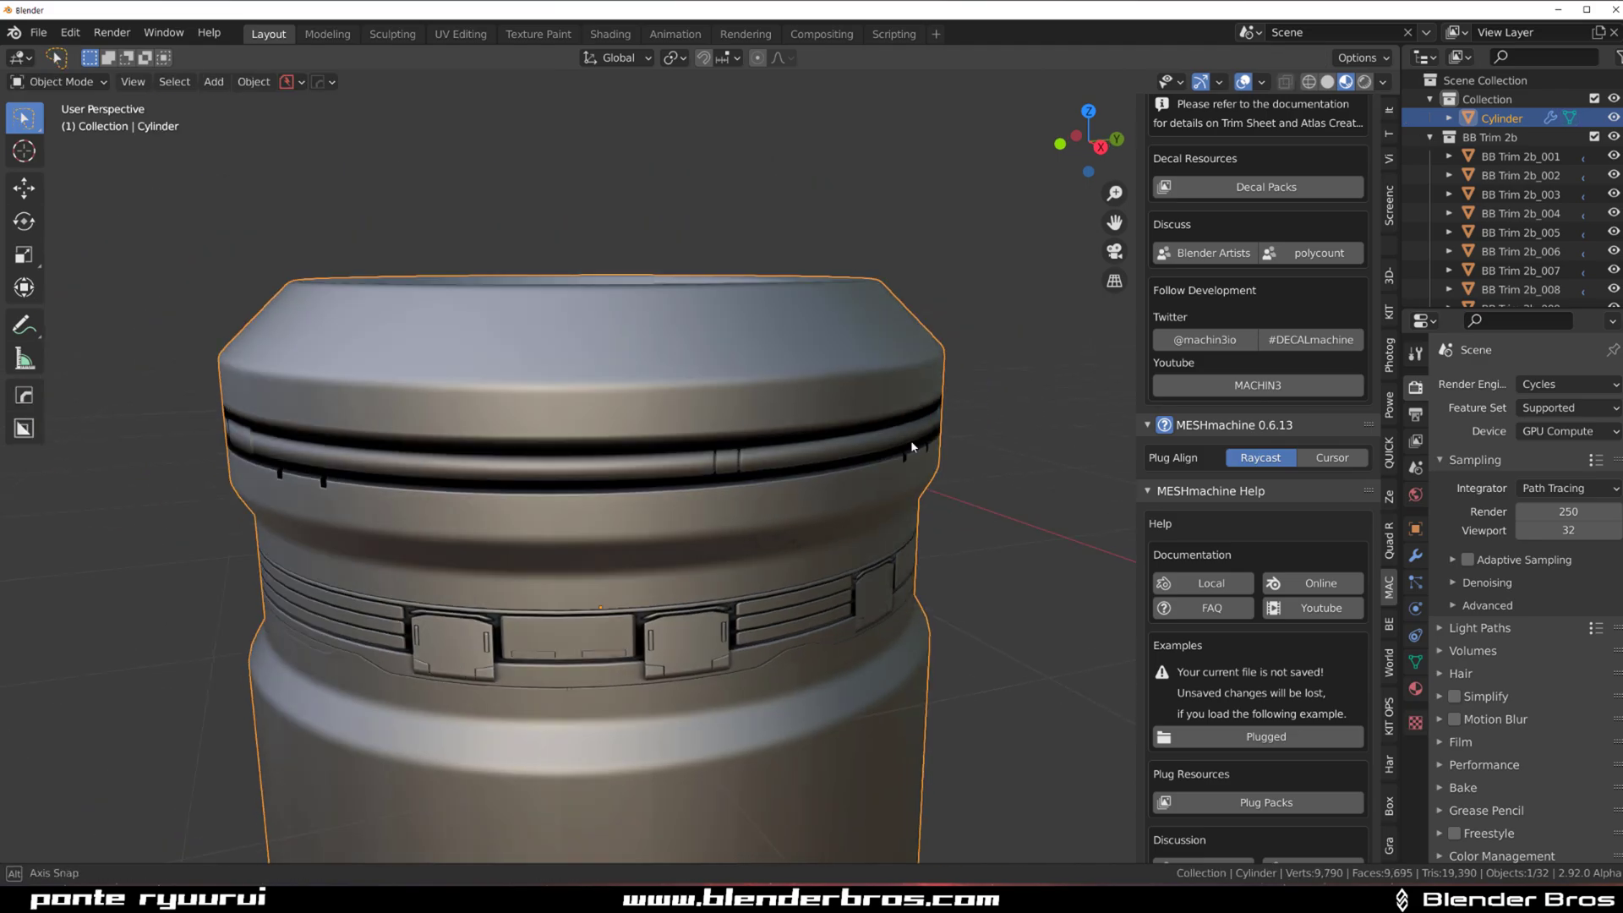
middle_click_drag(913, 449, 759, 408)
scroll(708, 475, "up", 6)
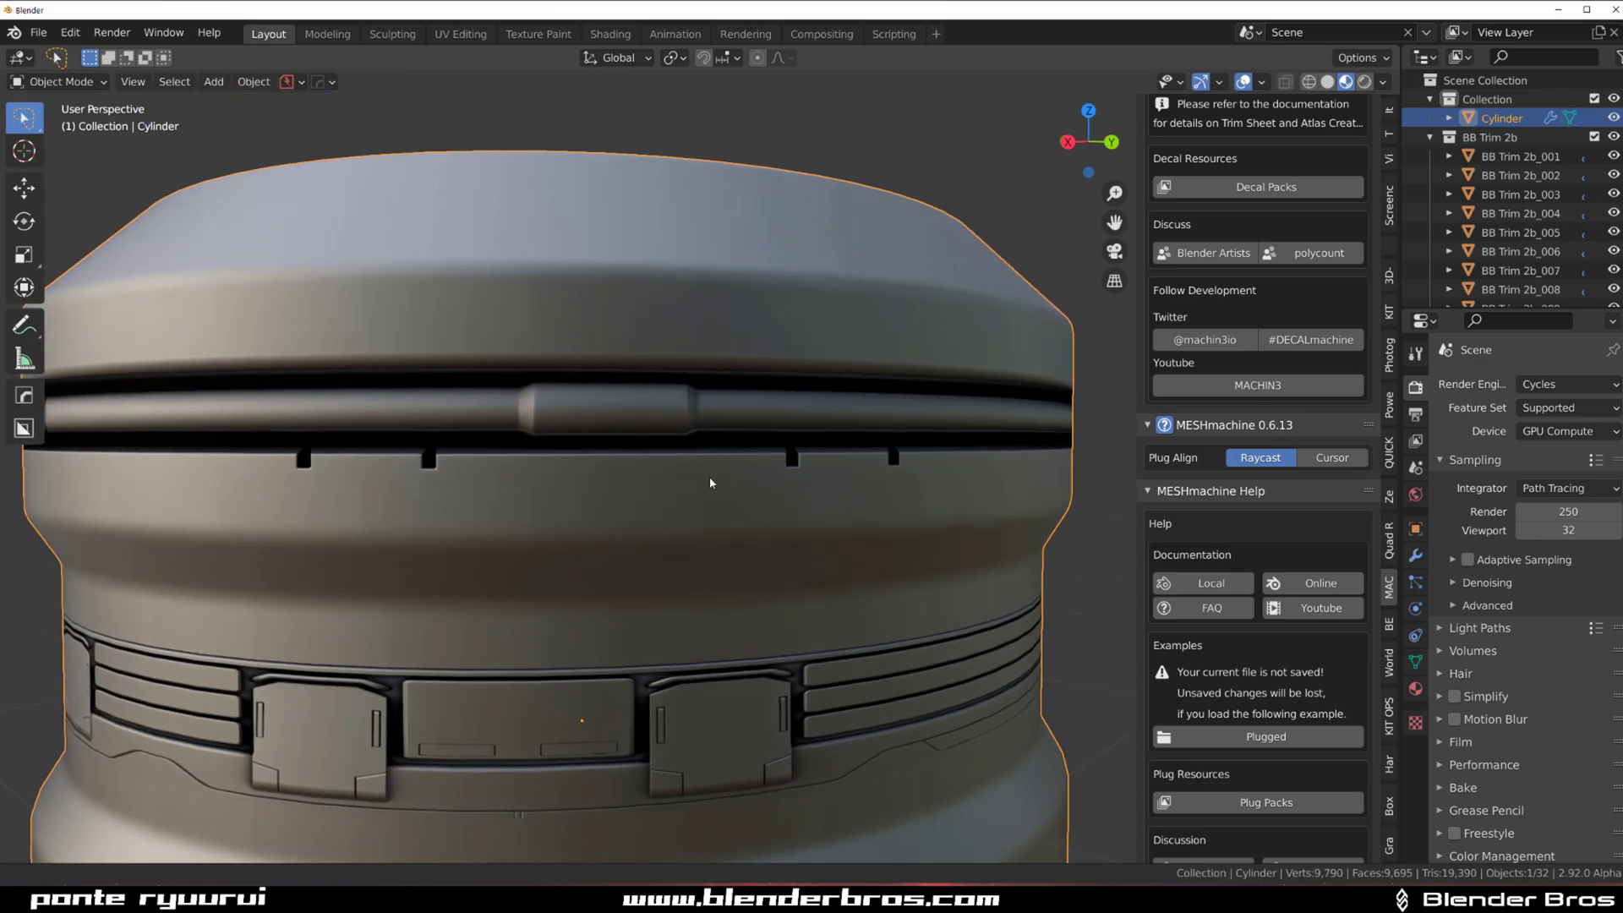
scroll(634, 501, "down", 5)
middle_click_drag(803, 473, 500, 473)
scroll(509, 498, "up", 2)
scroll(509, 500, "down", 5)
middle_click_drag(541, 526, 652, 533)
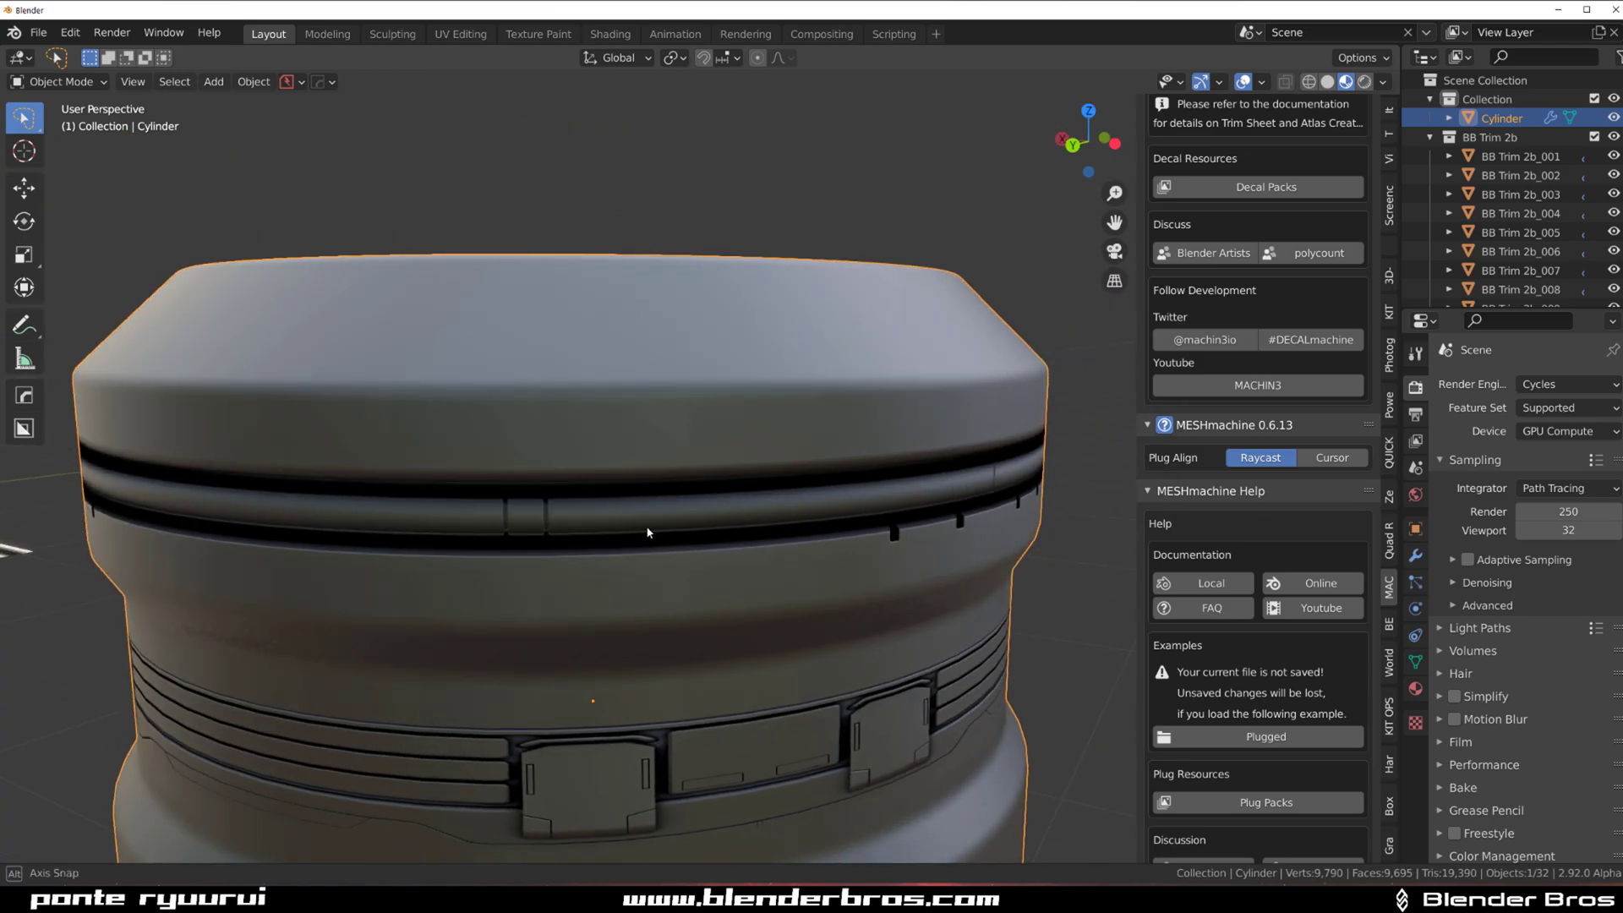
scroll(576, 509, "up", 5)
scroll(710, 541, "up", 4)
middle_click_drag(793, 537, 708, 526, "shift")
middle_click_drag(495, 498, 684, 528)
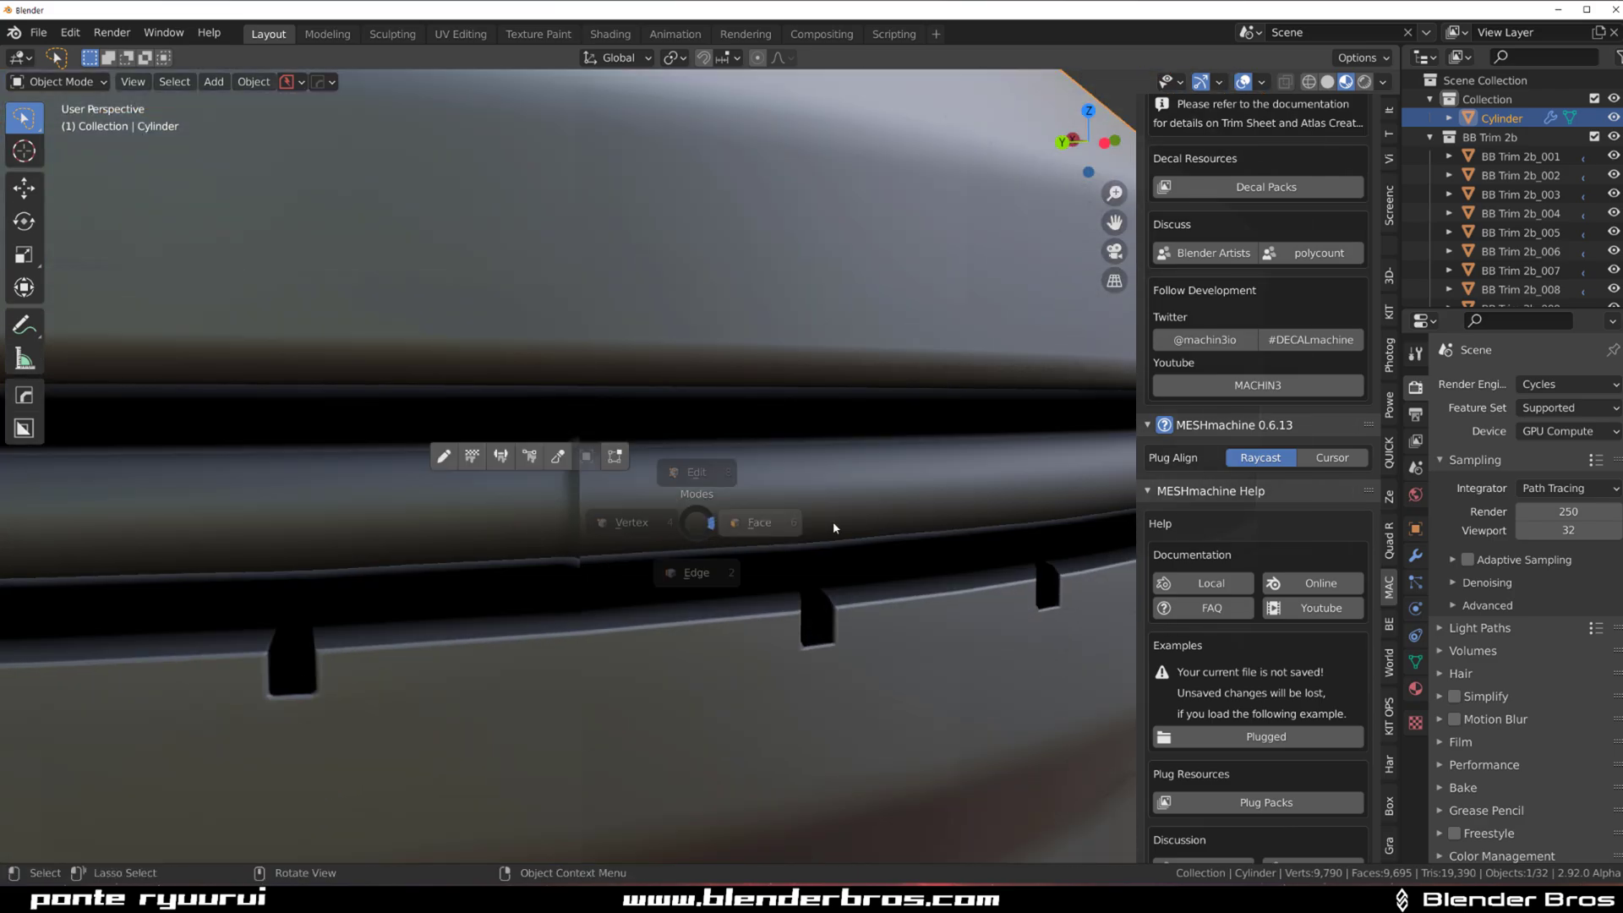
Rescale trim 009 on the wide upper section's face loop with Adjust Trim and return to Object Mode.
left_click(833, 528)
scroll(829, 511, "down", 3)
key("d")
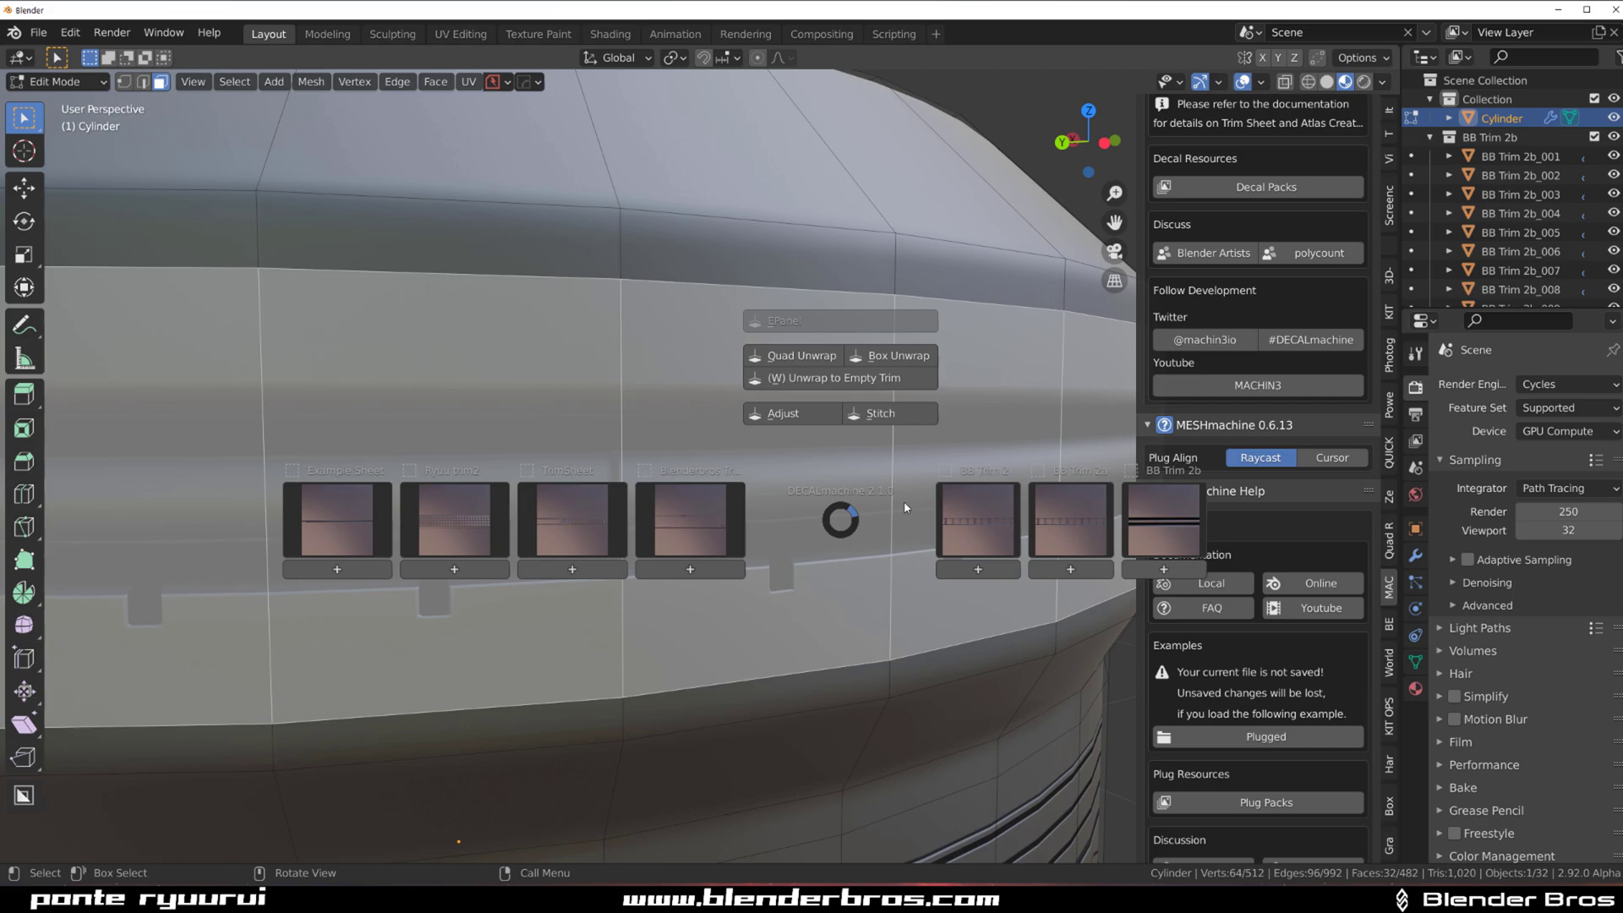
left_click(830, 411)
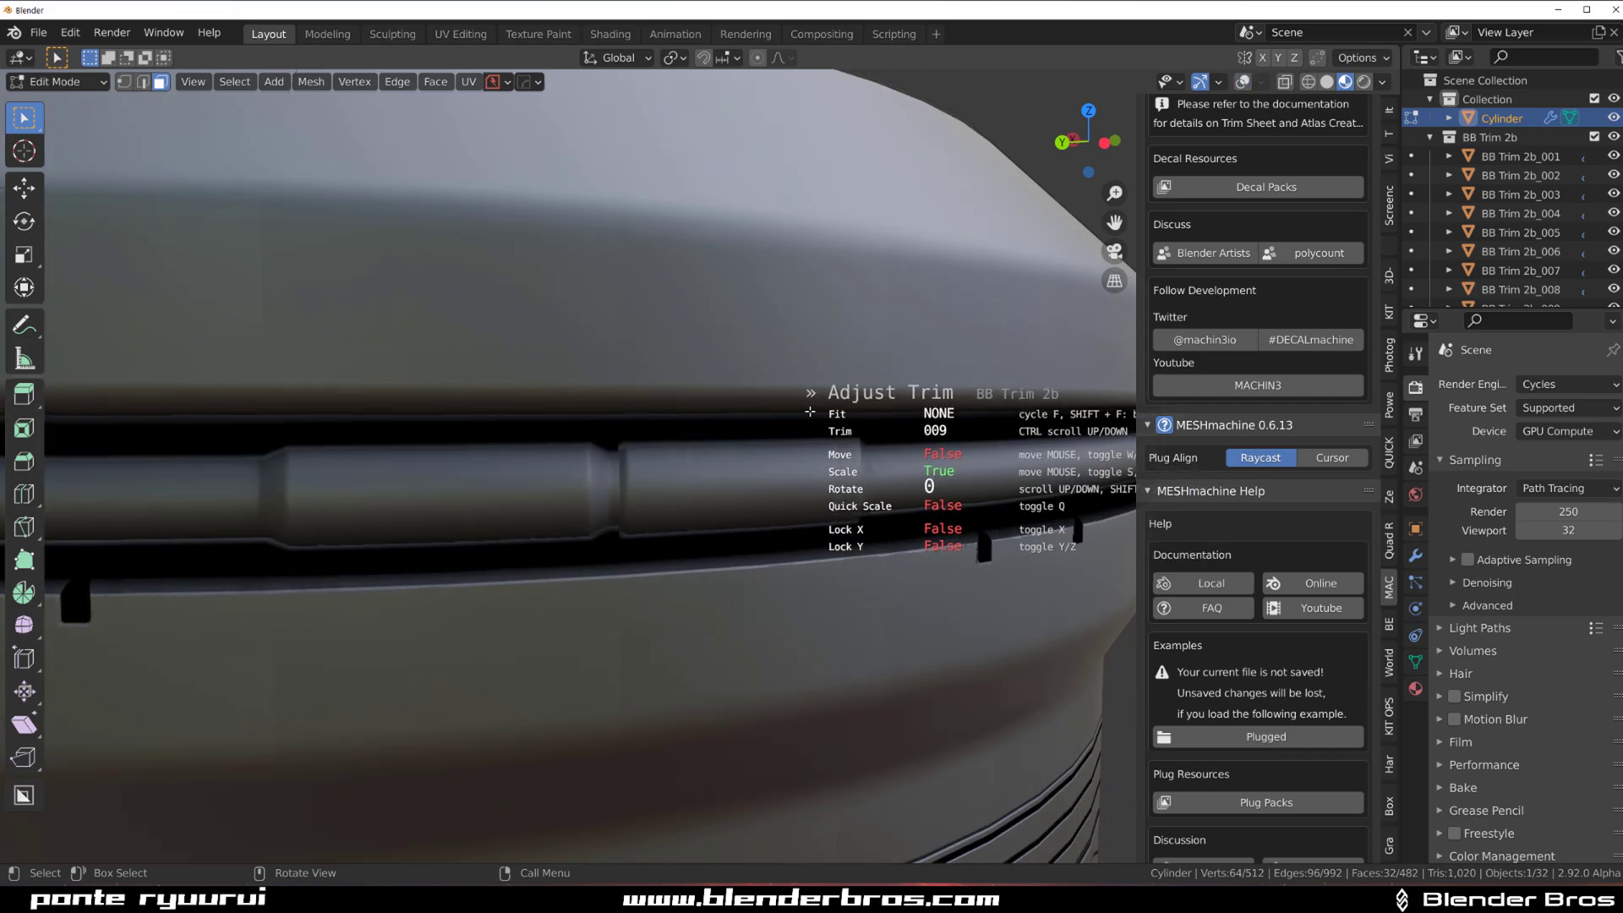
key("shift")
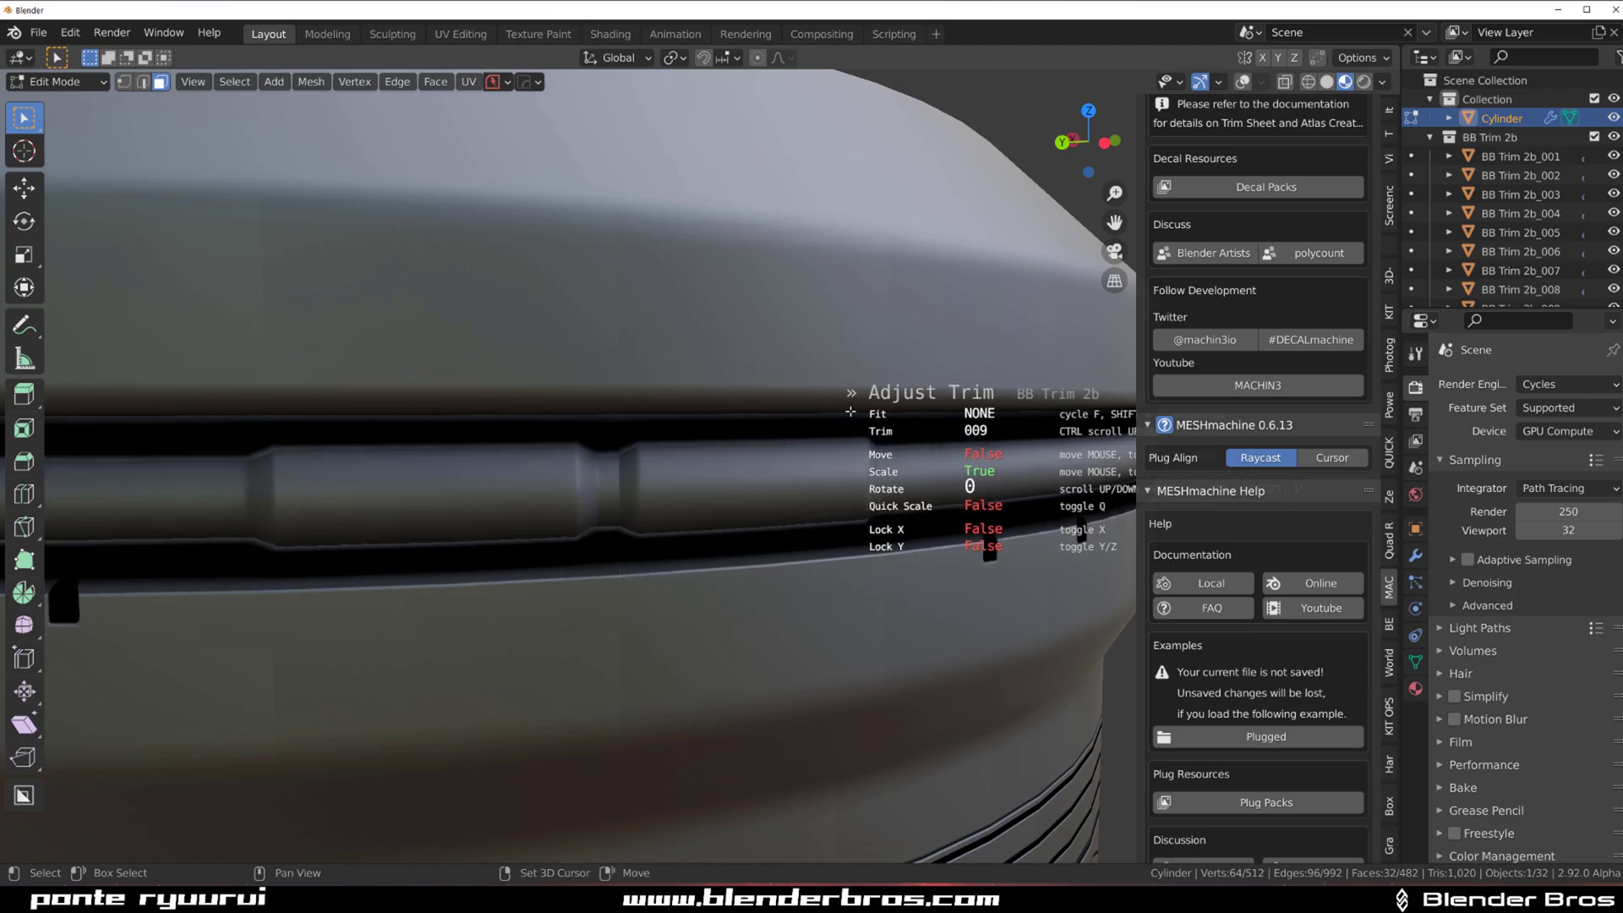
left_click(850, 411)
key("Tab")
scroll(814, 369, "down", 9)
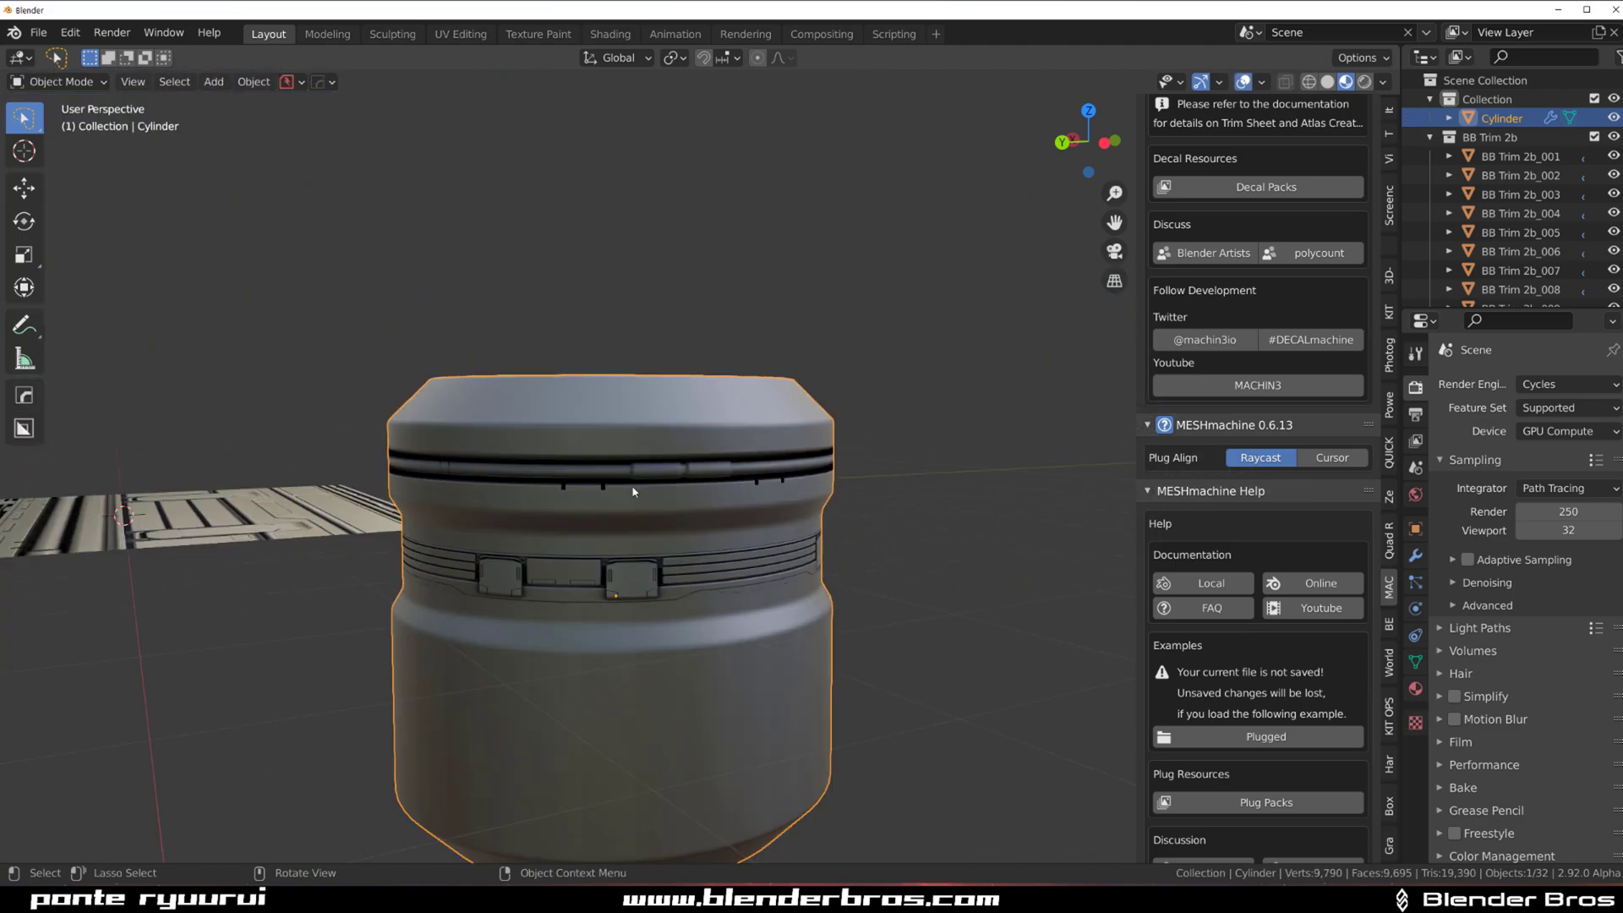
middle_click_drag(633, 491, 847, 541)
scroll(710, 494, "up", 4)
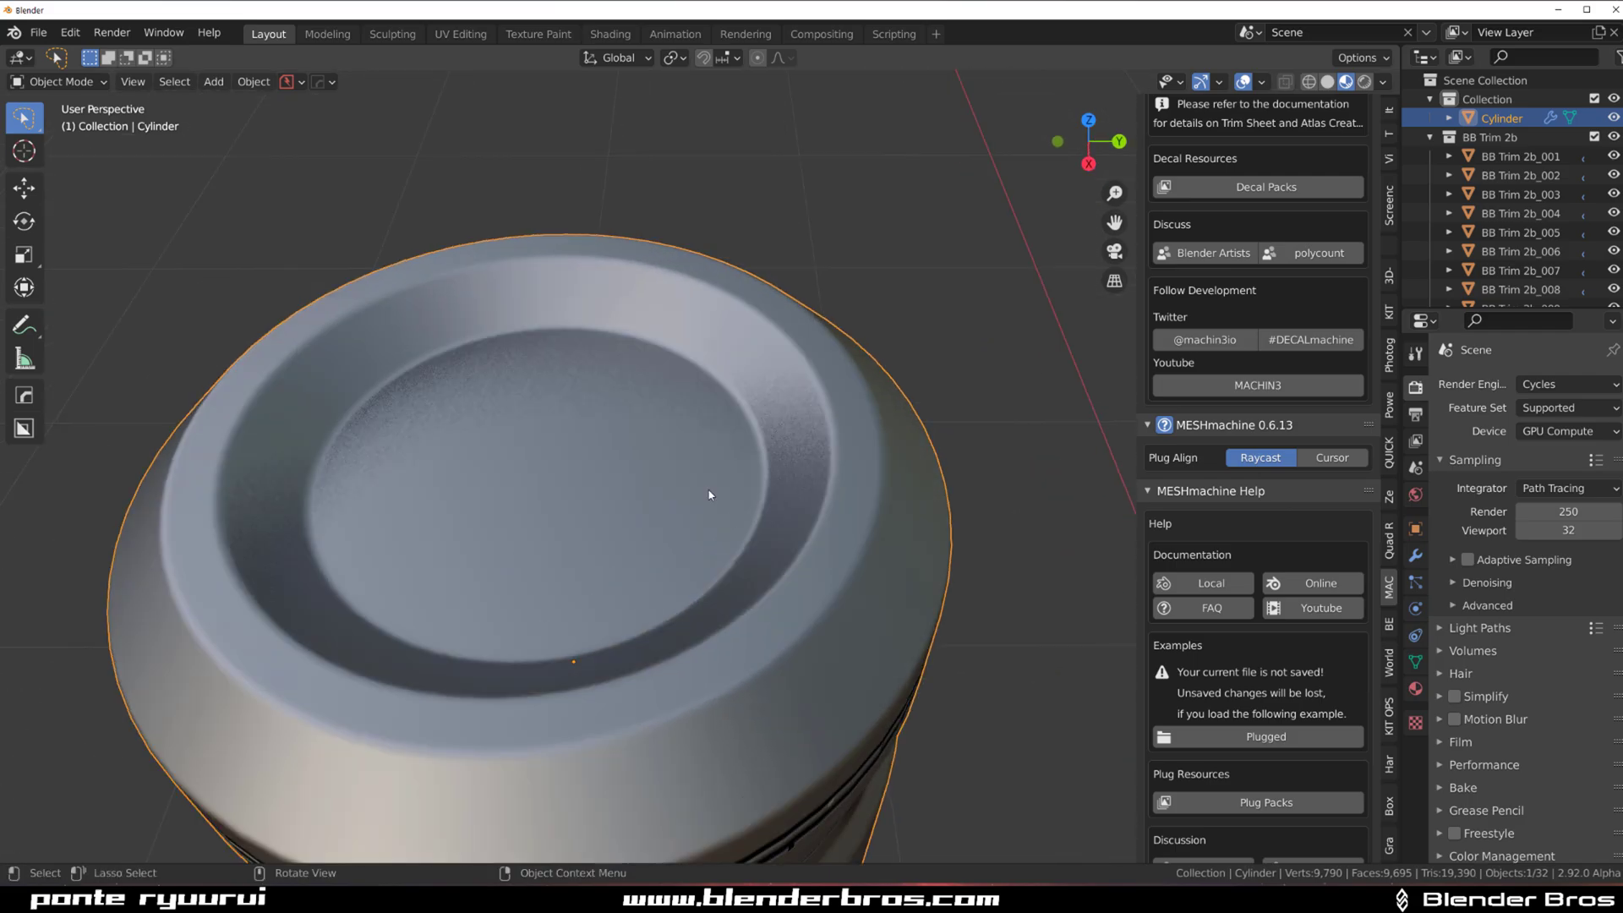
Unwrap a single face on the recess's sloped inner wall to trim 030 of BB Trim 2b with Auto fit.
key("Tab")
scroll(710, 494, "up", 4)
middle_click_drag(710, 495, 826, 481)
key("d")
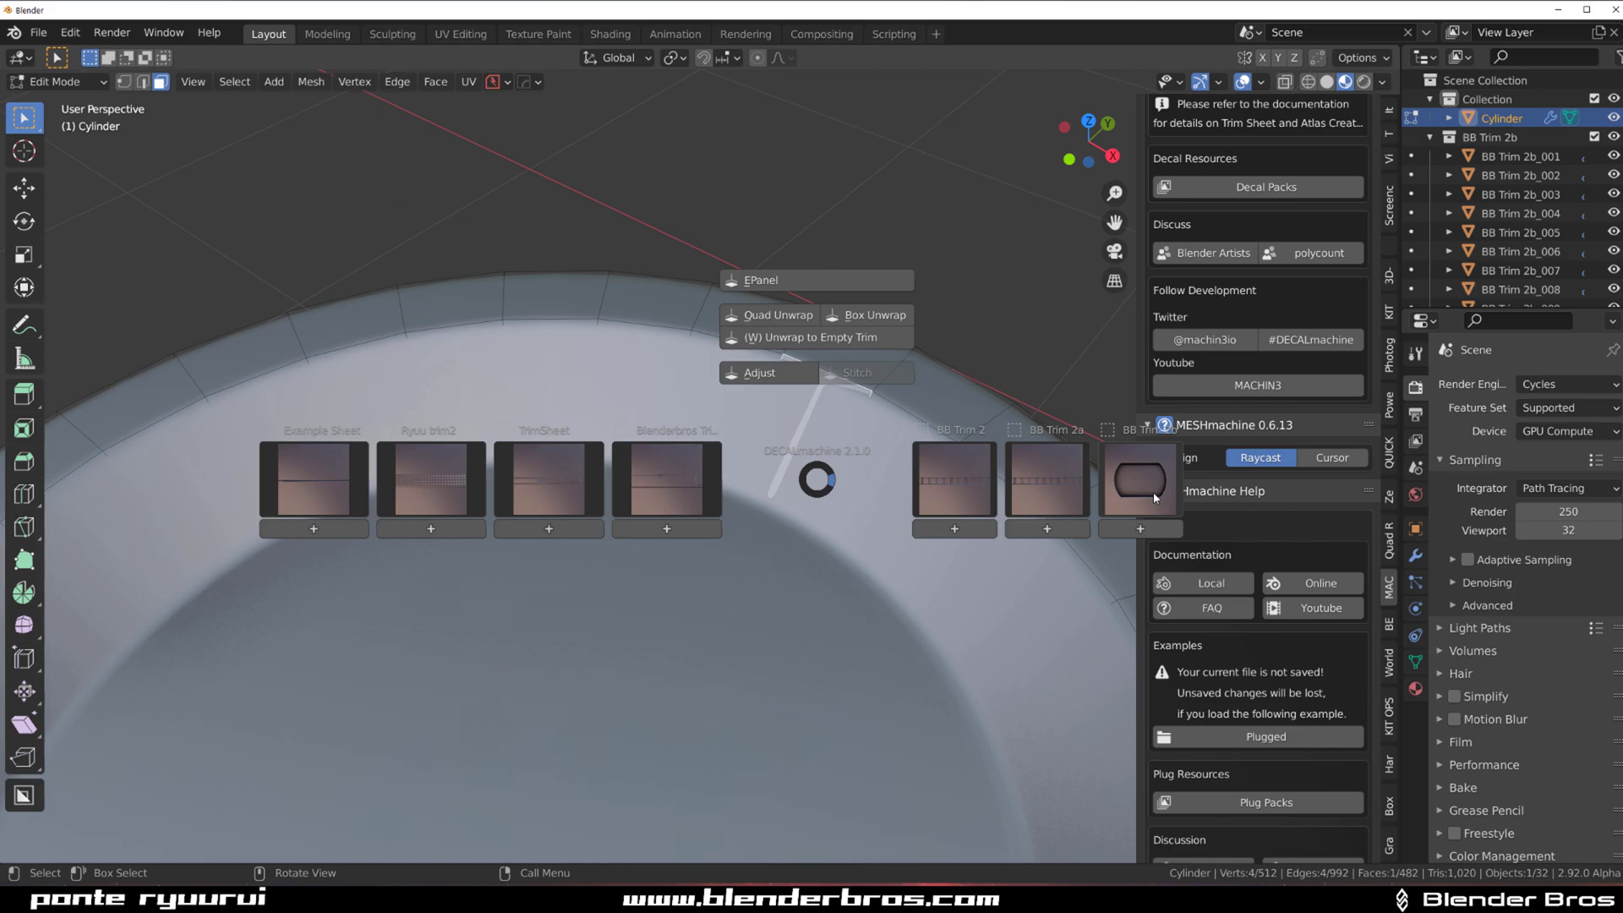
left_click(1150, 490)
left_click(987, 803)
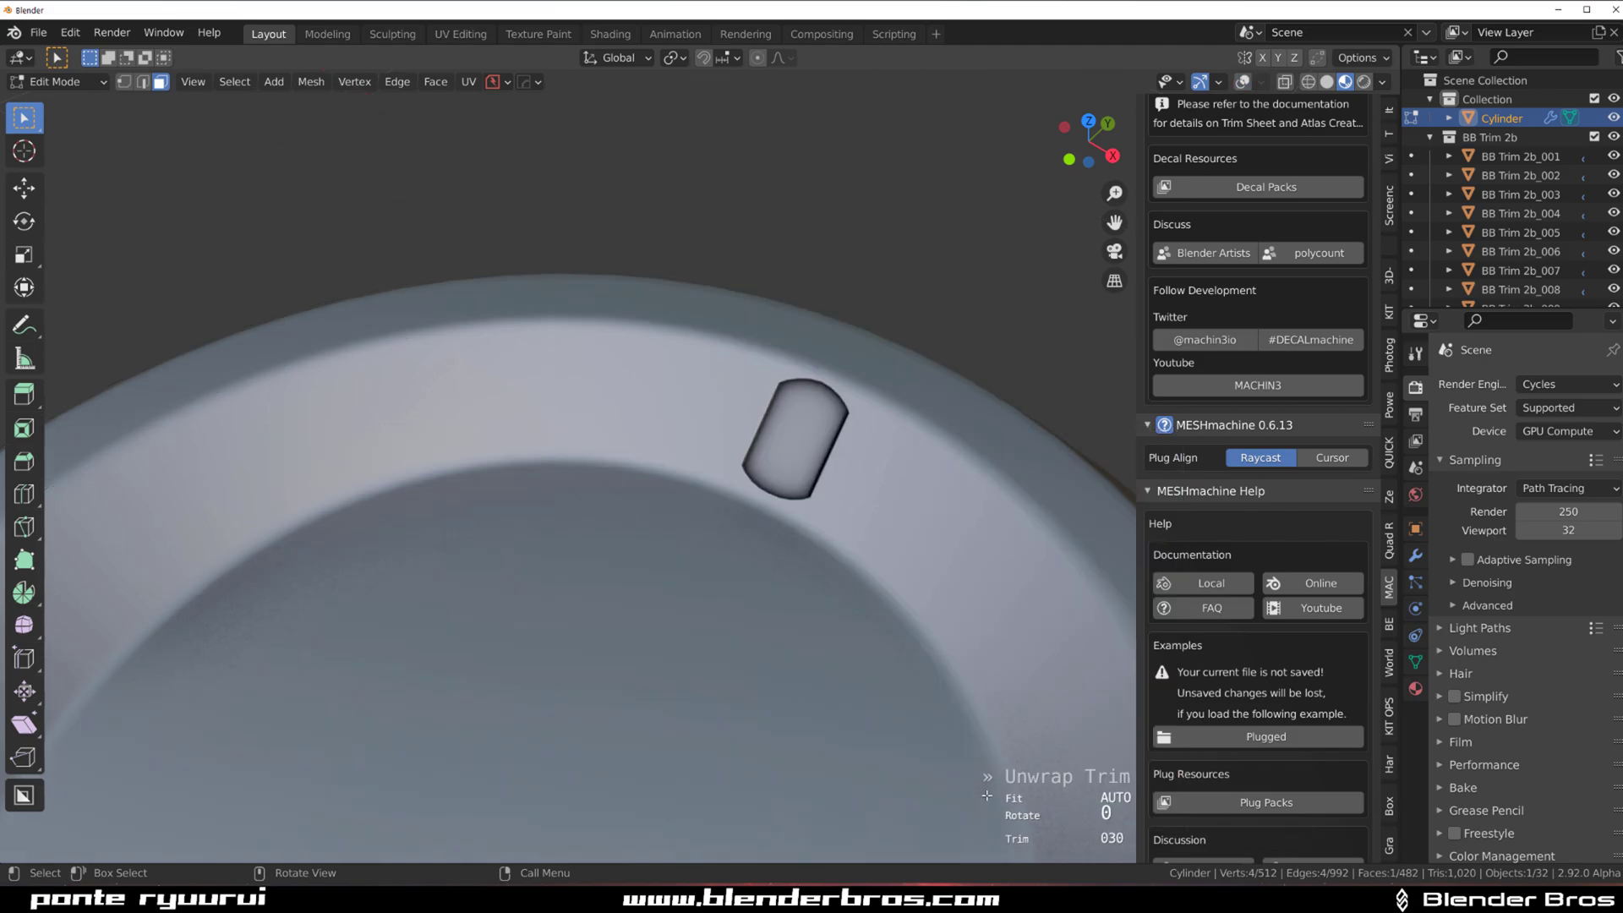
scroll(845, 475, "up", 4)
key("Tab")
left_click(873, 321)
Select the face loop of the flat rim around the top recess and unwrap it to trim 014 of BB Trim 2b.
middle_click_drag(923, 391, 749, 387, "shift")
scroll(636, 328, "up", 2)
scroll(718, 423, "down", 5)
scroll(724, 428, "down", 5)
middle_click_drag(779, 514, 490, 492)
scroll(717, 422, "up", 4)
key("Tab")
left_click(661, 445)
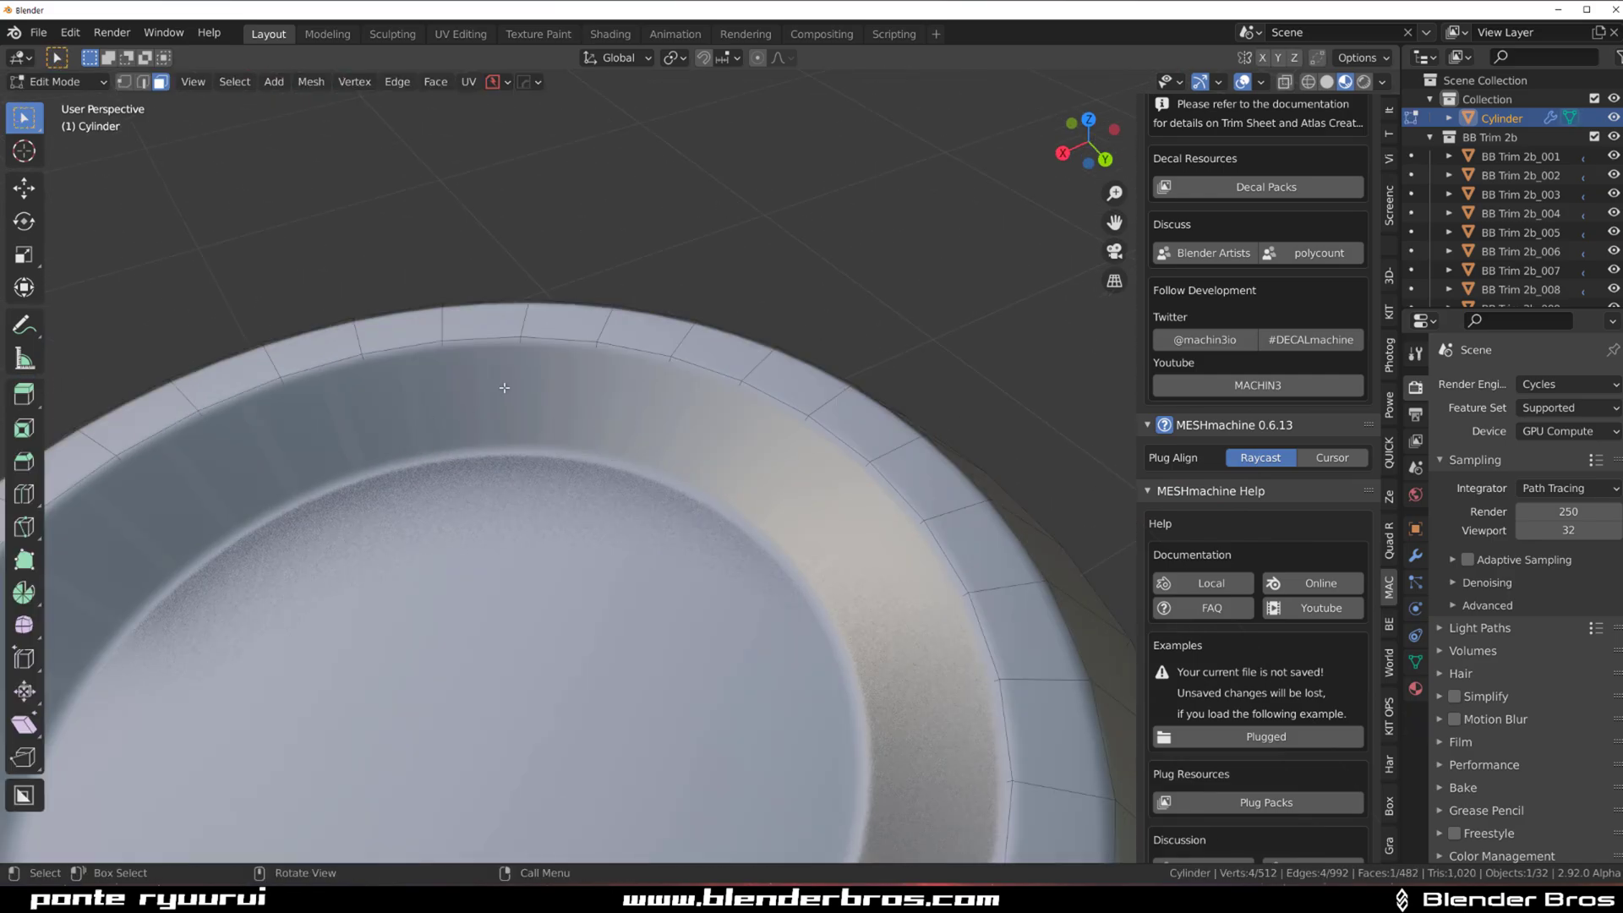
left_click(511, 321, "alt")
middle_click_drag(550, 338, 663, 439, "shift")
key("d")
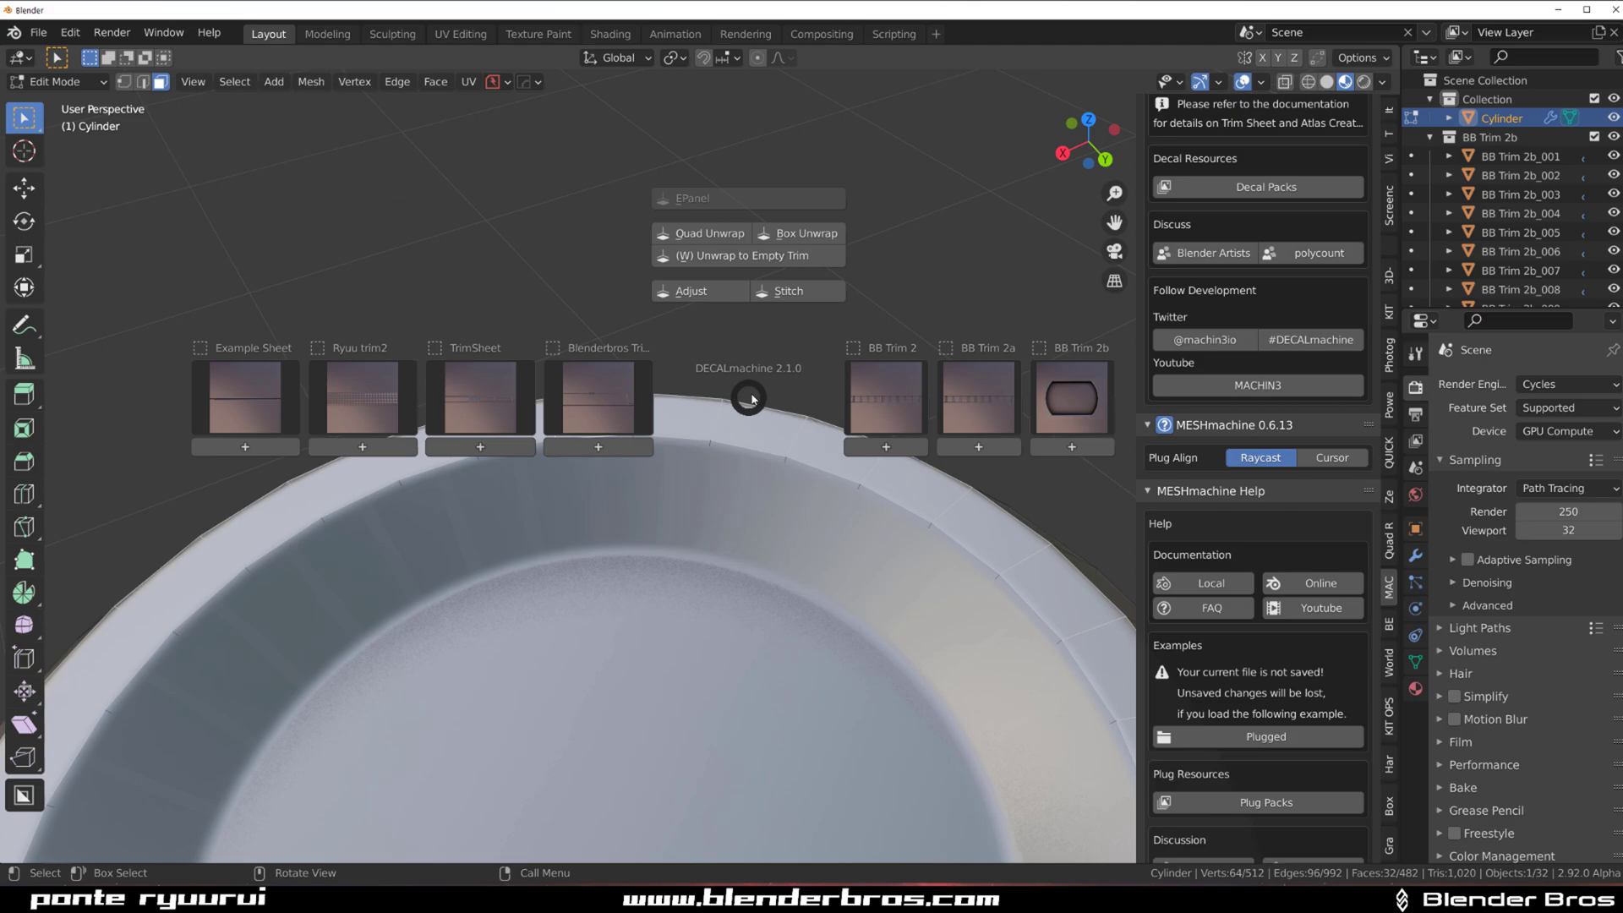
left_click(1078, 399)
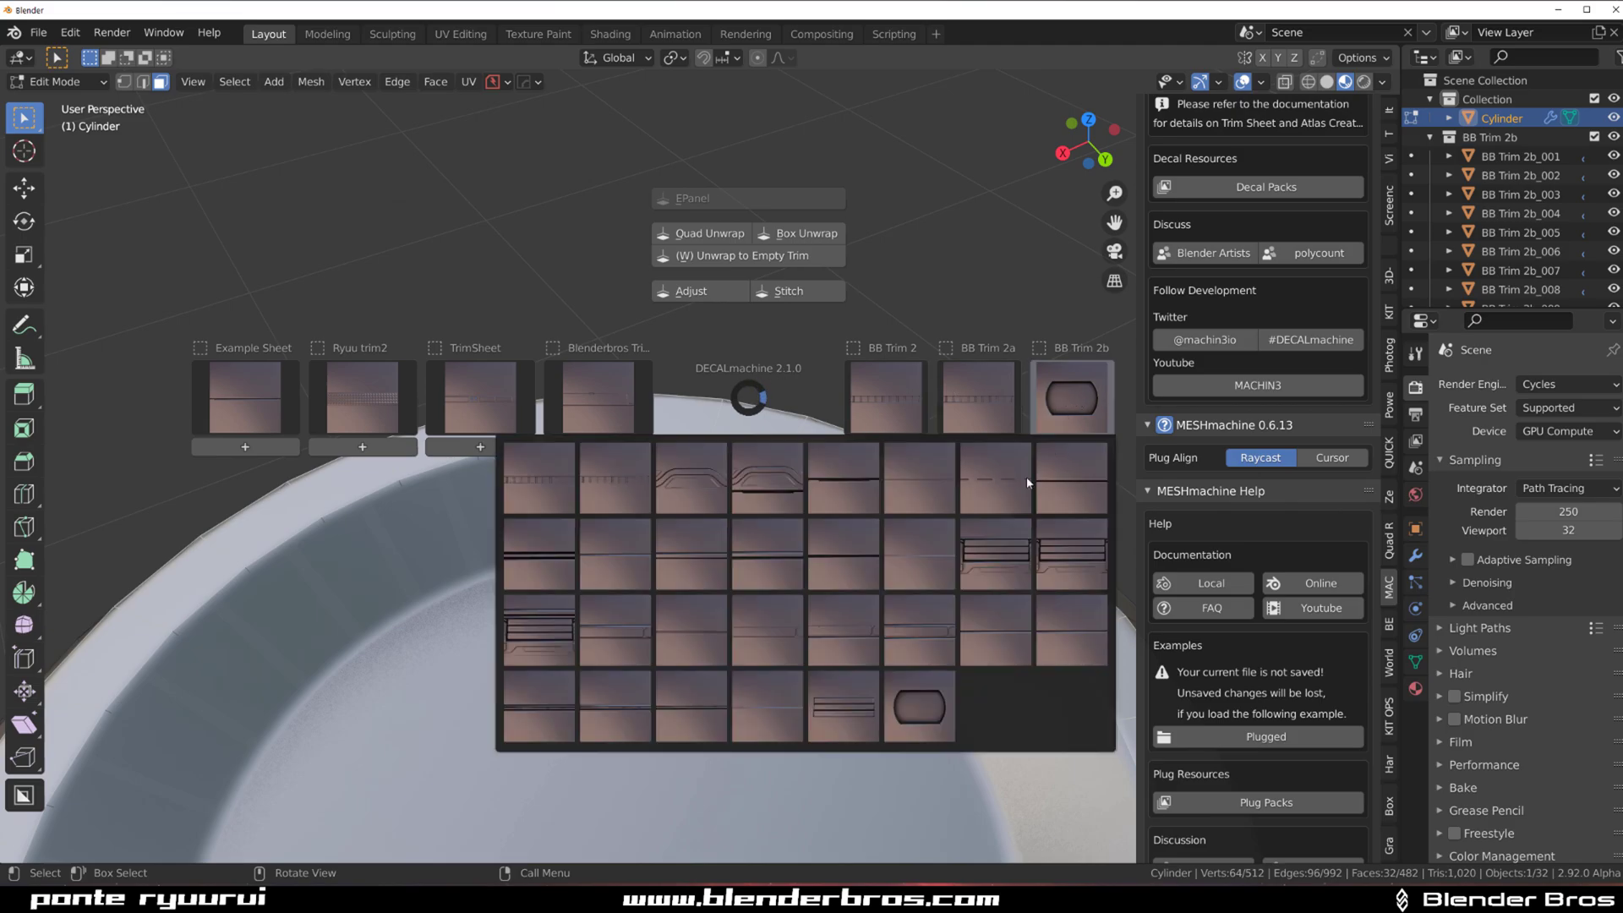
left_click(929, 551)
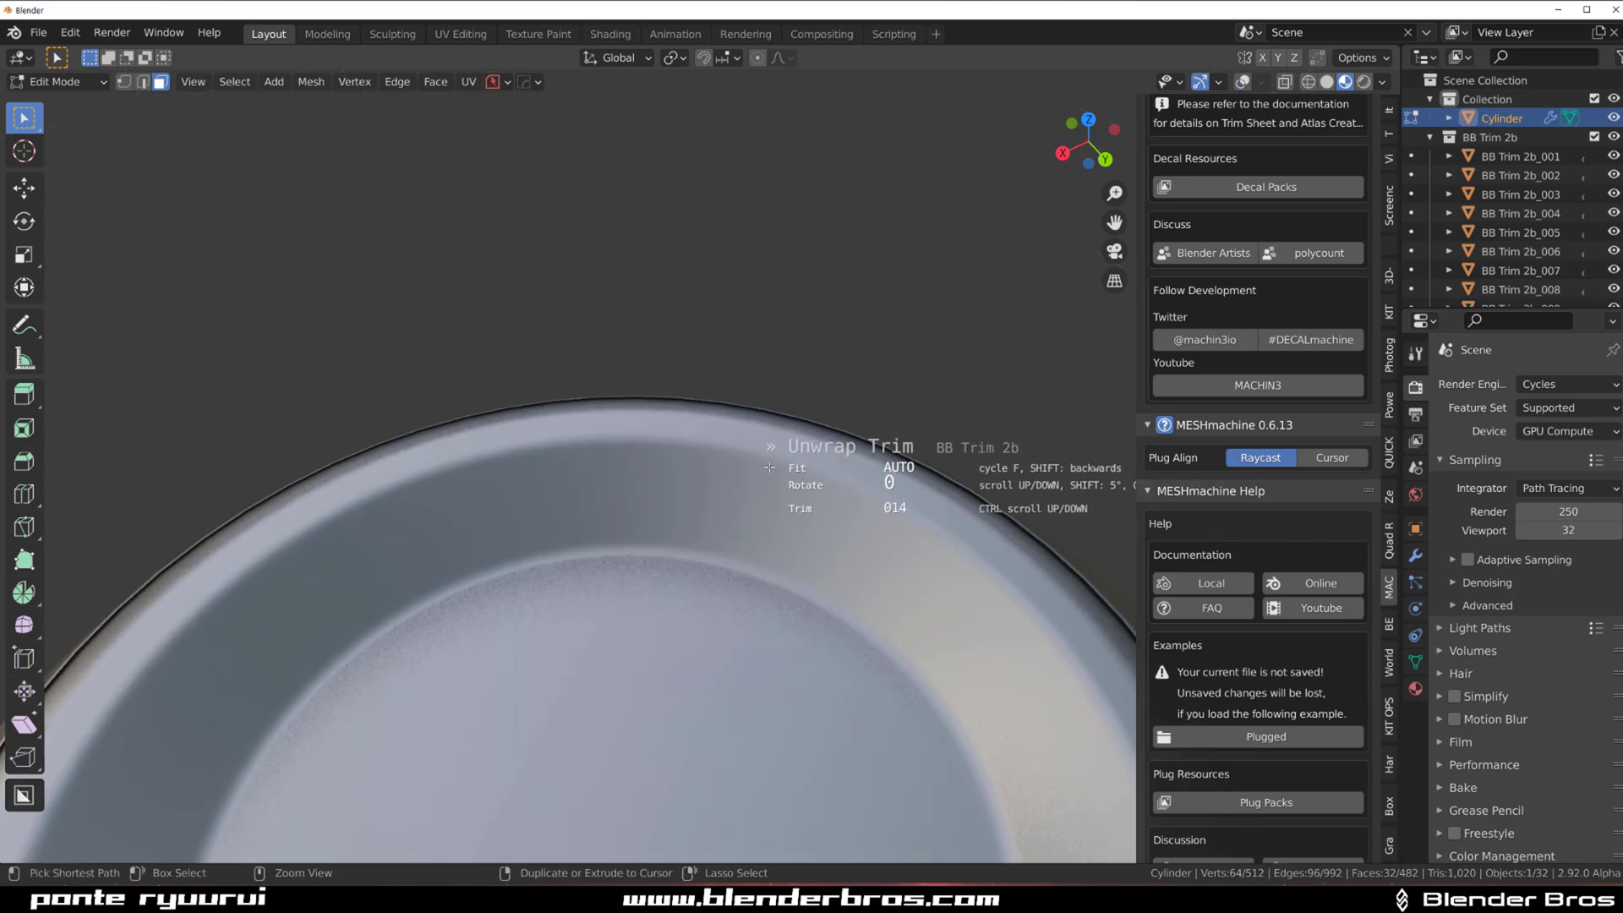
Cycle the rim's face loop through the sheet's trims past 019, apply the long-panel trim with chamfered corners, and return to Object Mode.
scroll(770, 471, "up", 3, "ctrl")
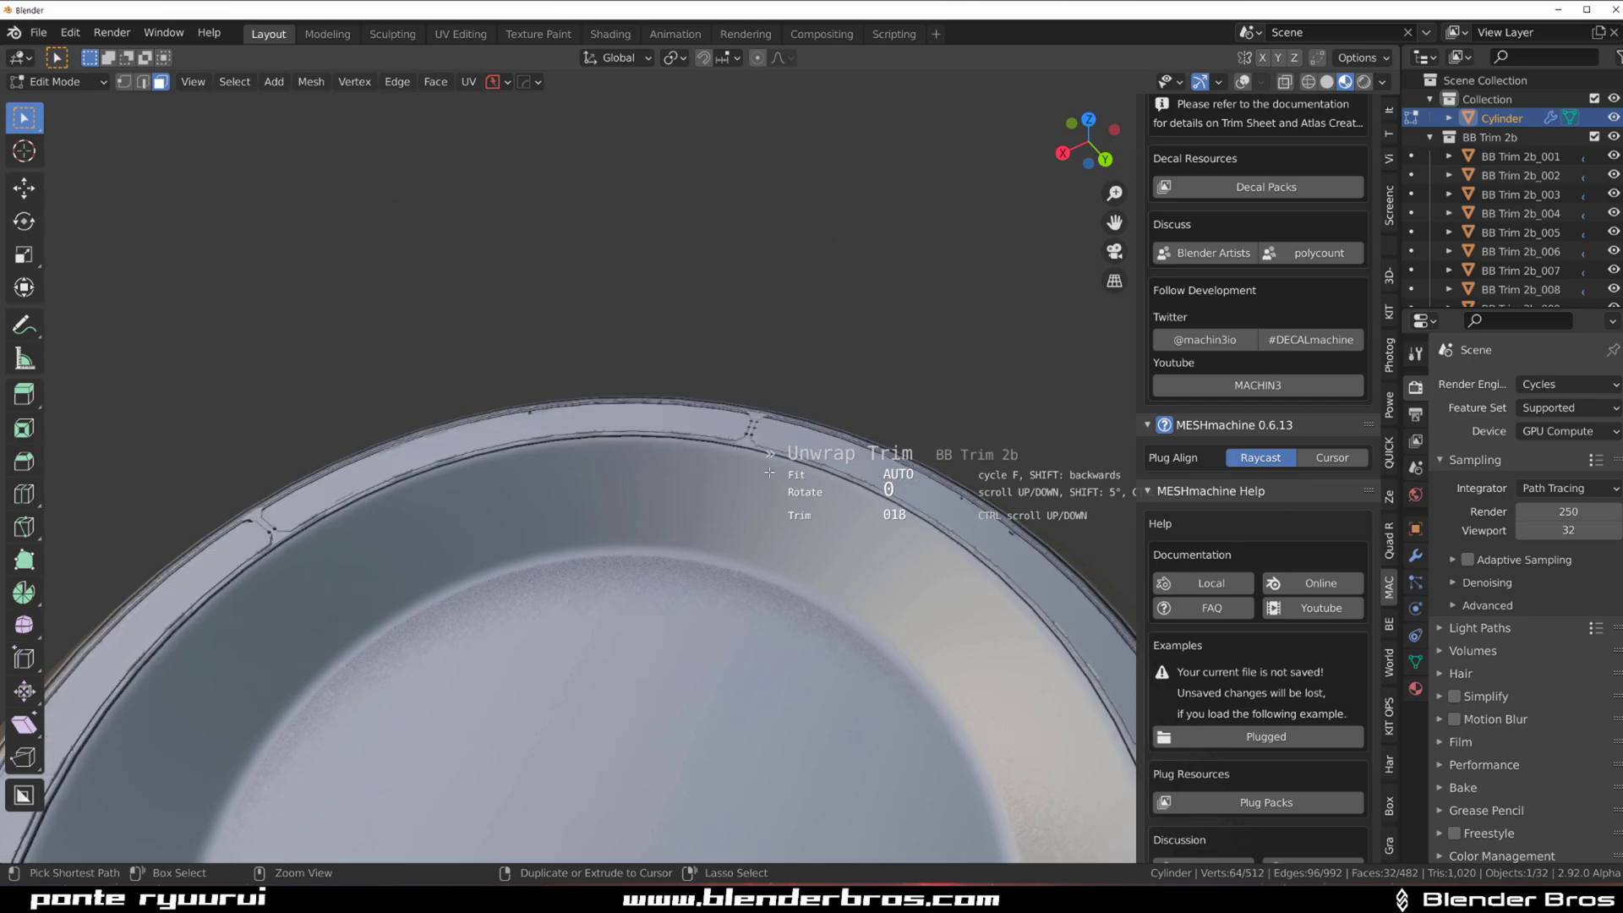
scroll(769, 472, "up", 1, "ctrl")
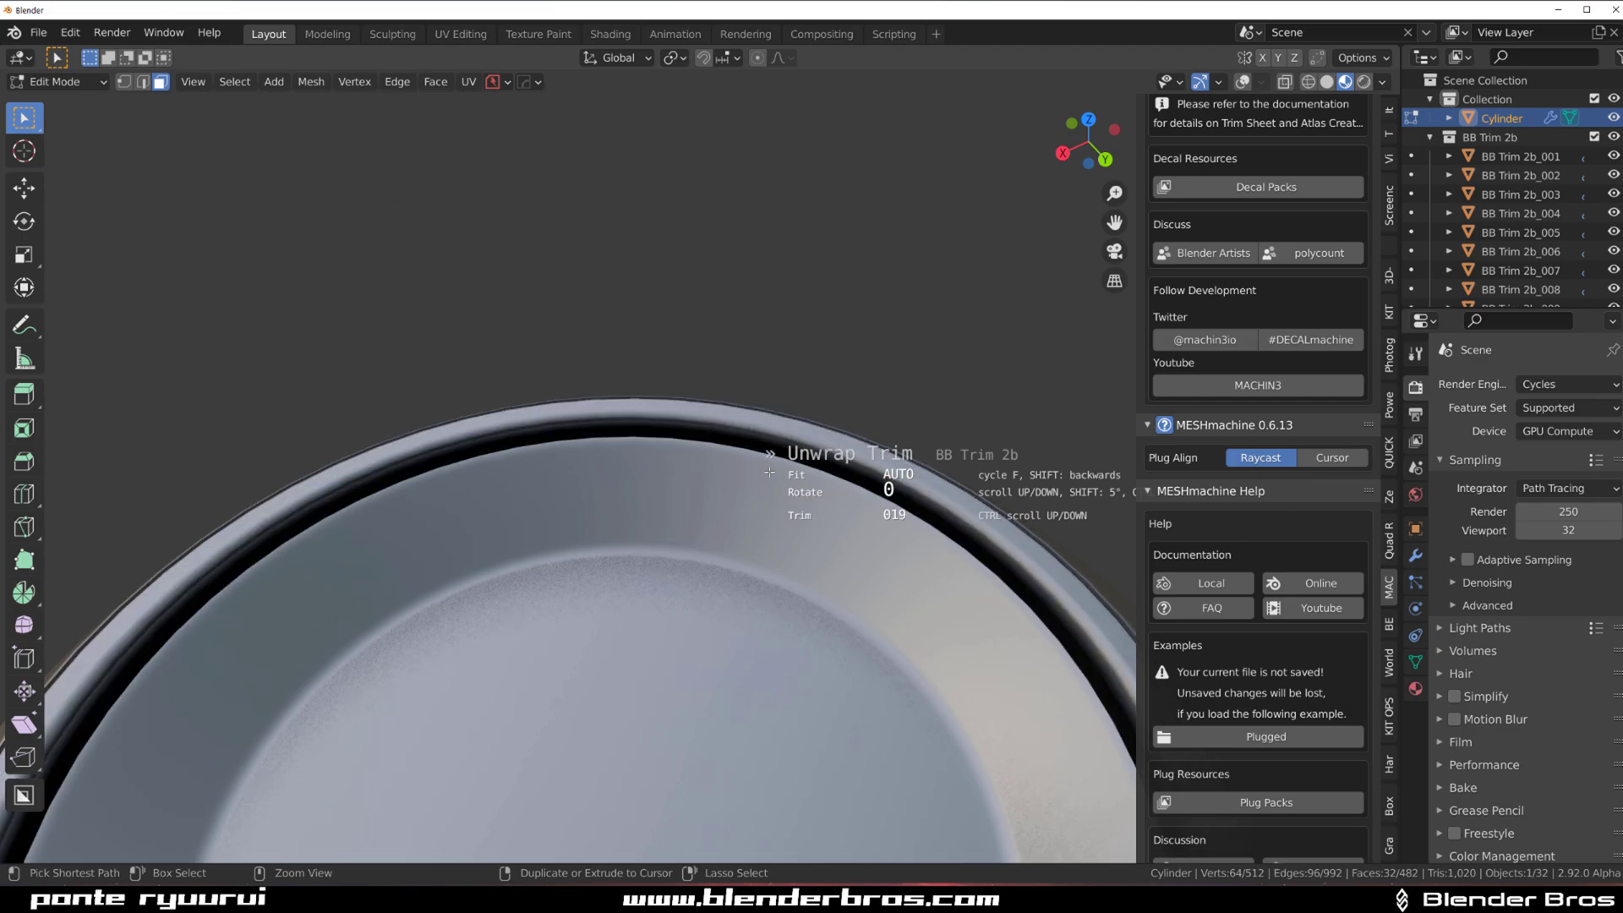
scroll(770, 471, "up", 1, "ctrl")
left_click(769, 472)
key("Tab")
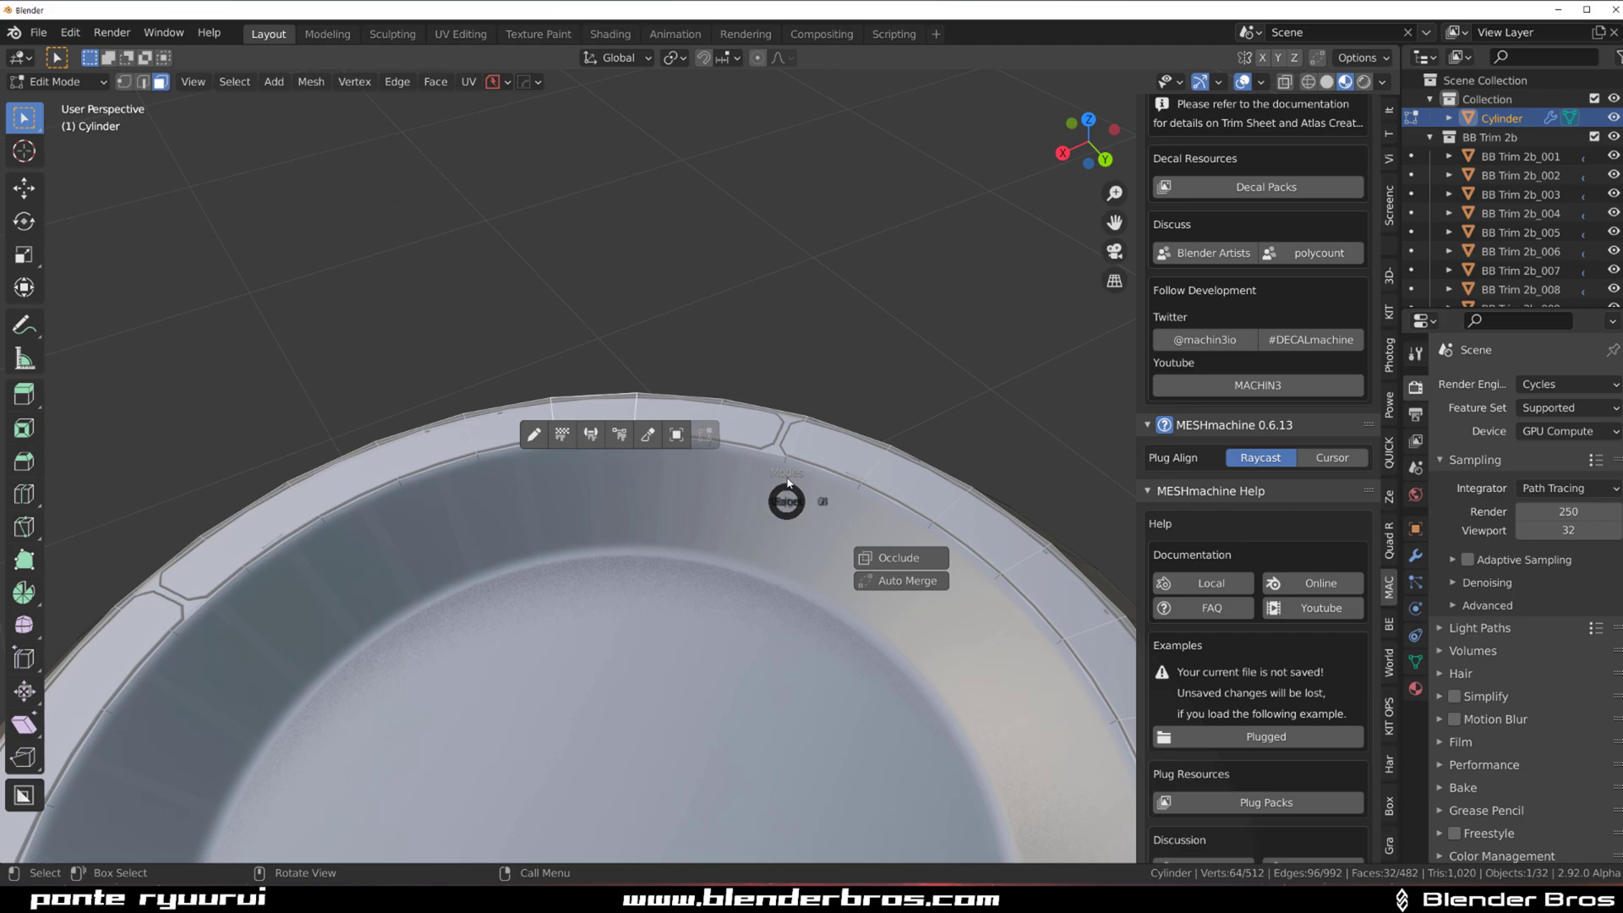
Set a level 1 subdivision on the cylinder to smooth its surface.
scroll(739, 349, "down", 7)
scroll(763, 368, "up", 5)
middle_click_drag(744, 473, 785, 450, "shift")
key("ctrl+1")
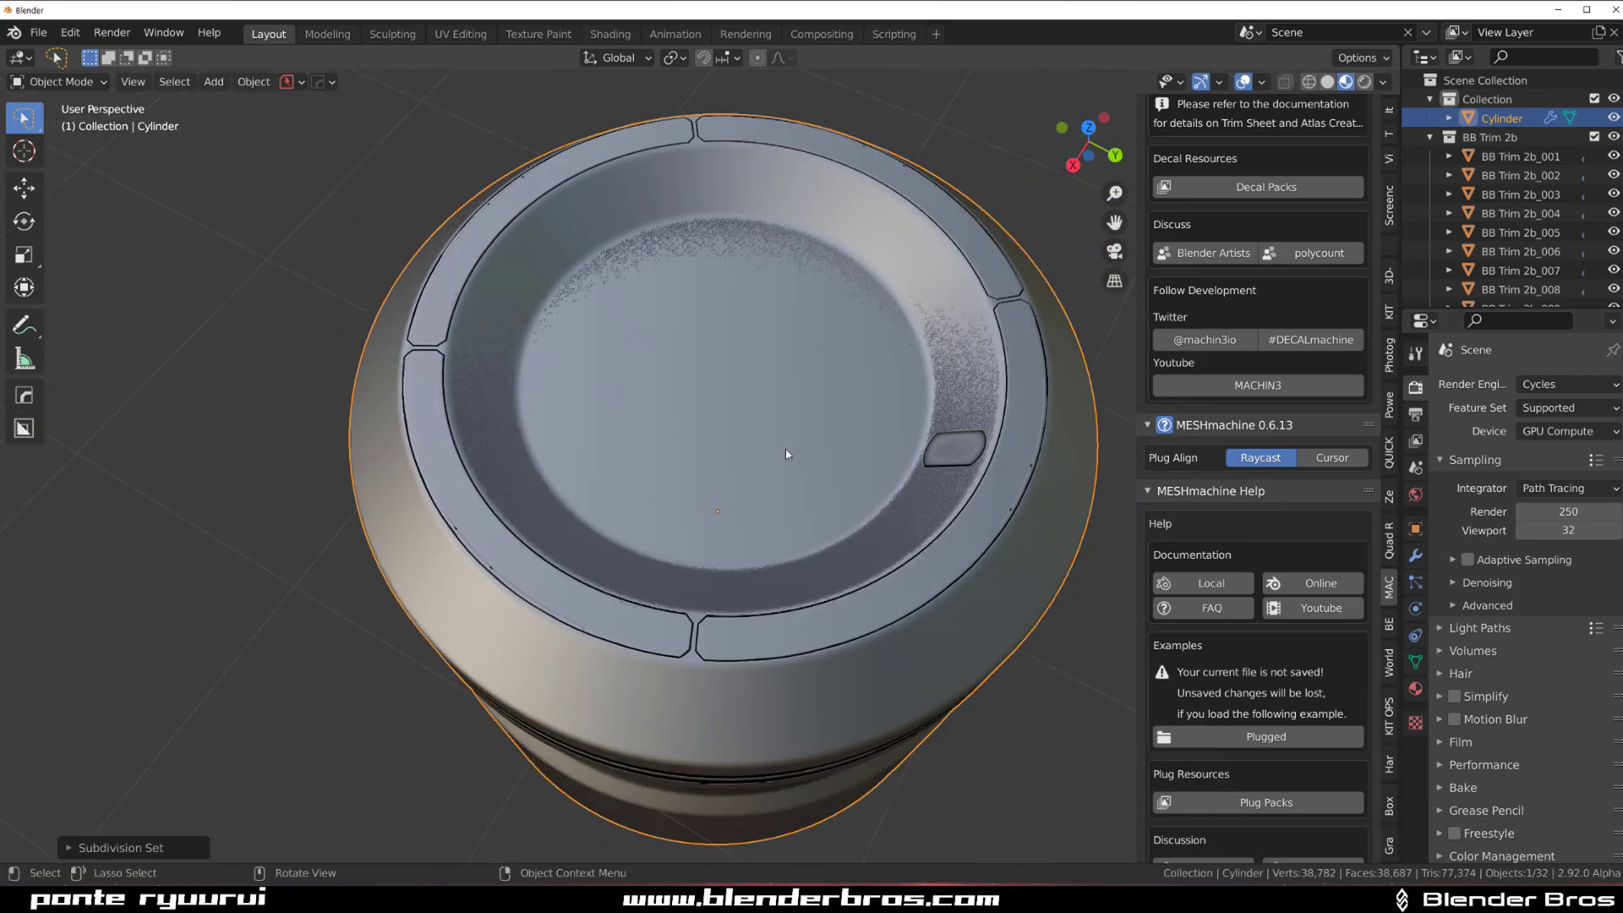
Examine the rim panels, the inner-wall trim and the side bands from above, up close and around the cylinder.
middle_click_drag(692, 475, 724, 347, "shift")
scroll(743, 376, "up", 3)
middle_click_drag(767, 404, 936, 413)
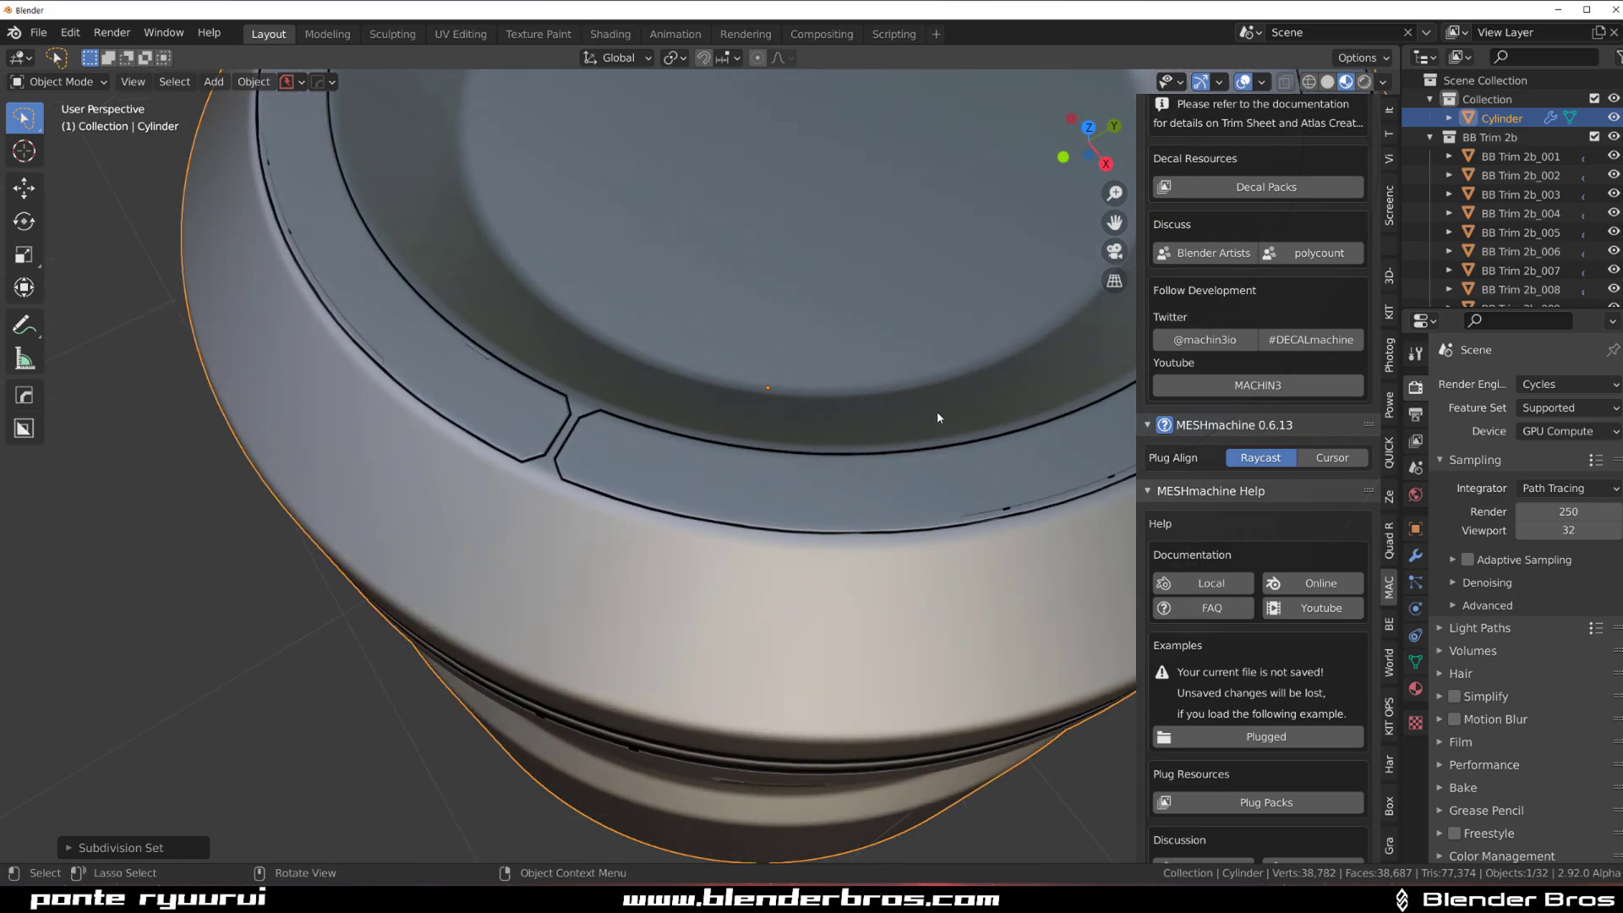
scroll(937, 416, "up", 3)
scroll(544, 435, "down", 8)
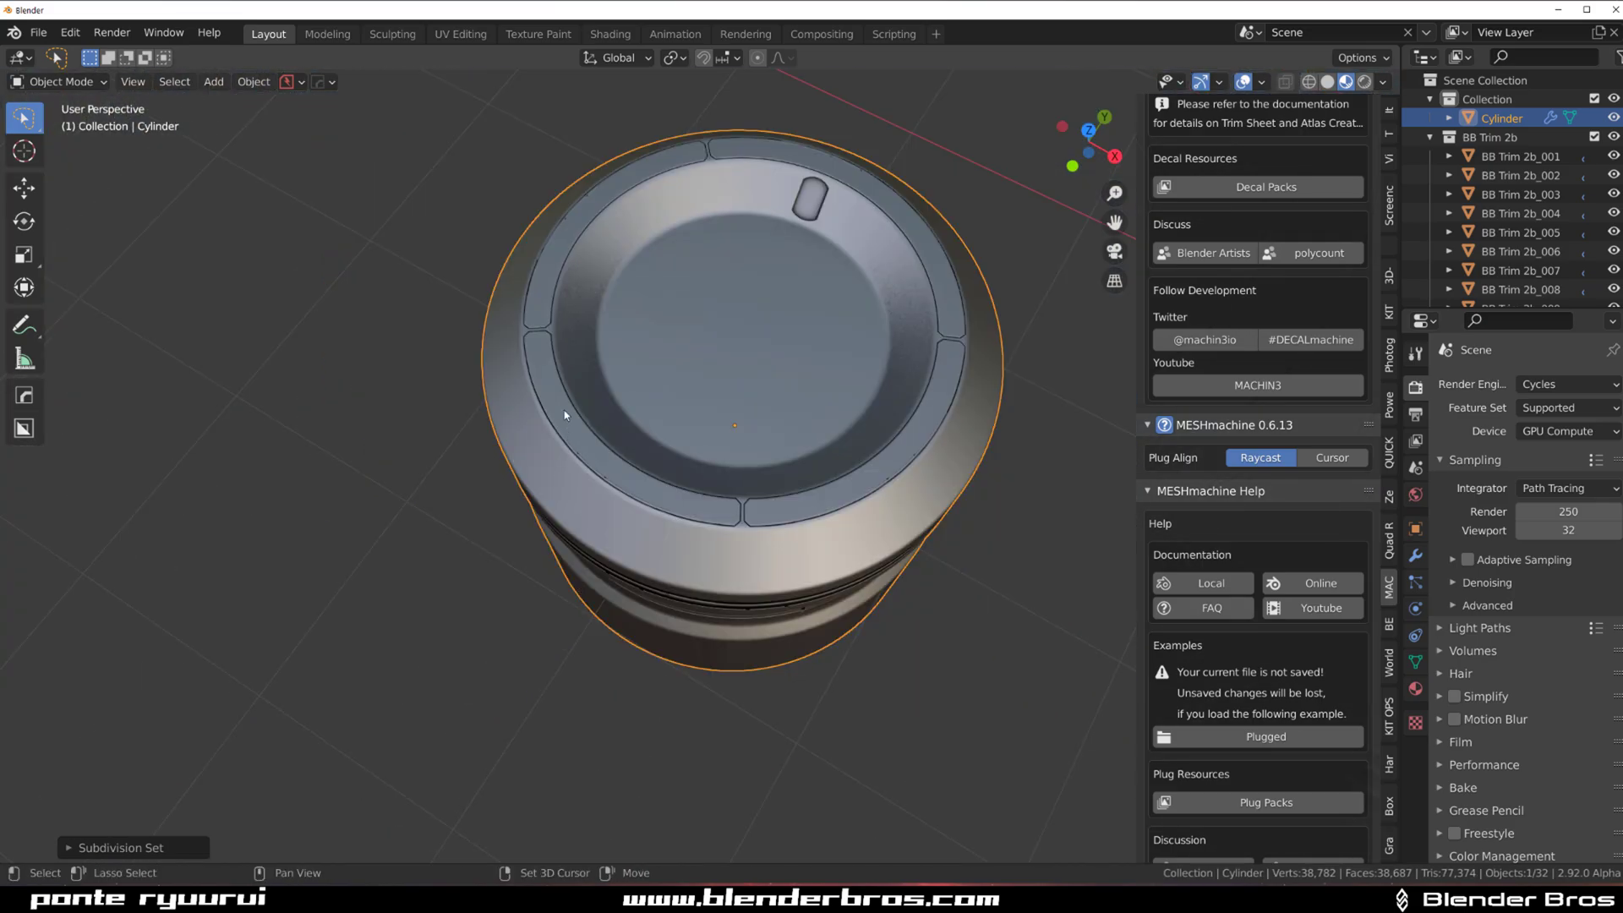
middle_click_drag(565, 412, 673, 366)
scroll(672, 365, "up", 4)
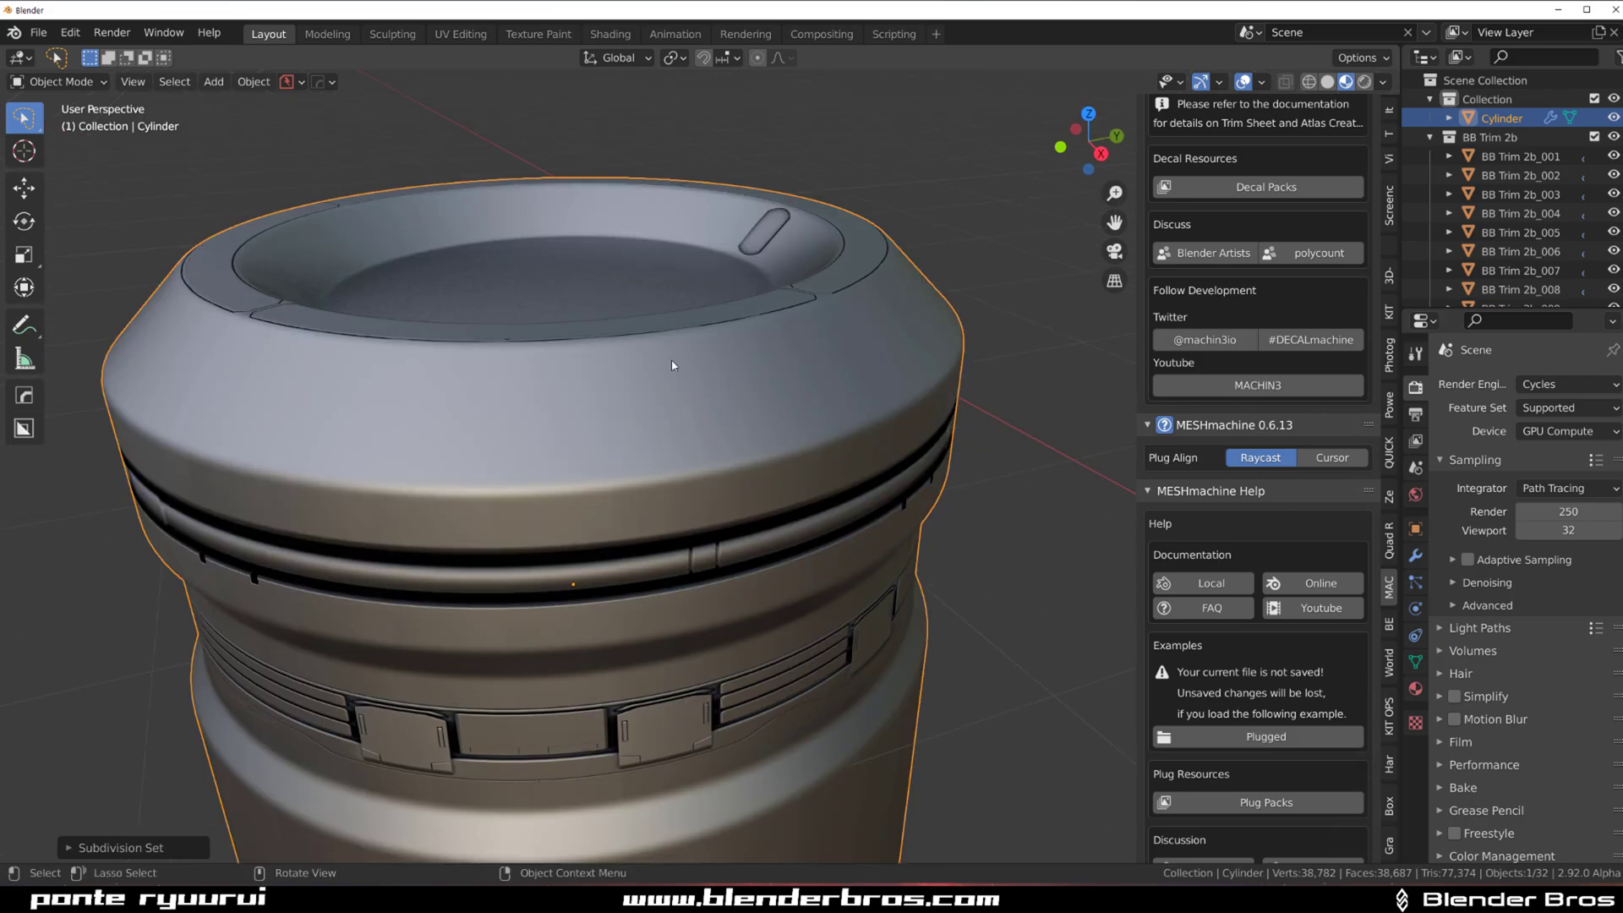
middle_click_drag(680, 320, 696, 388)
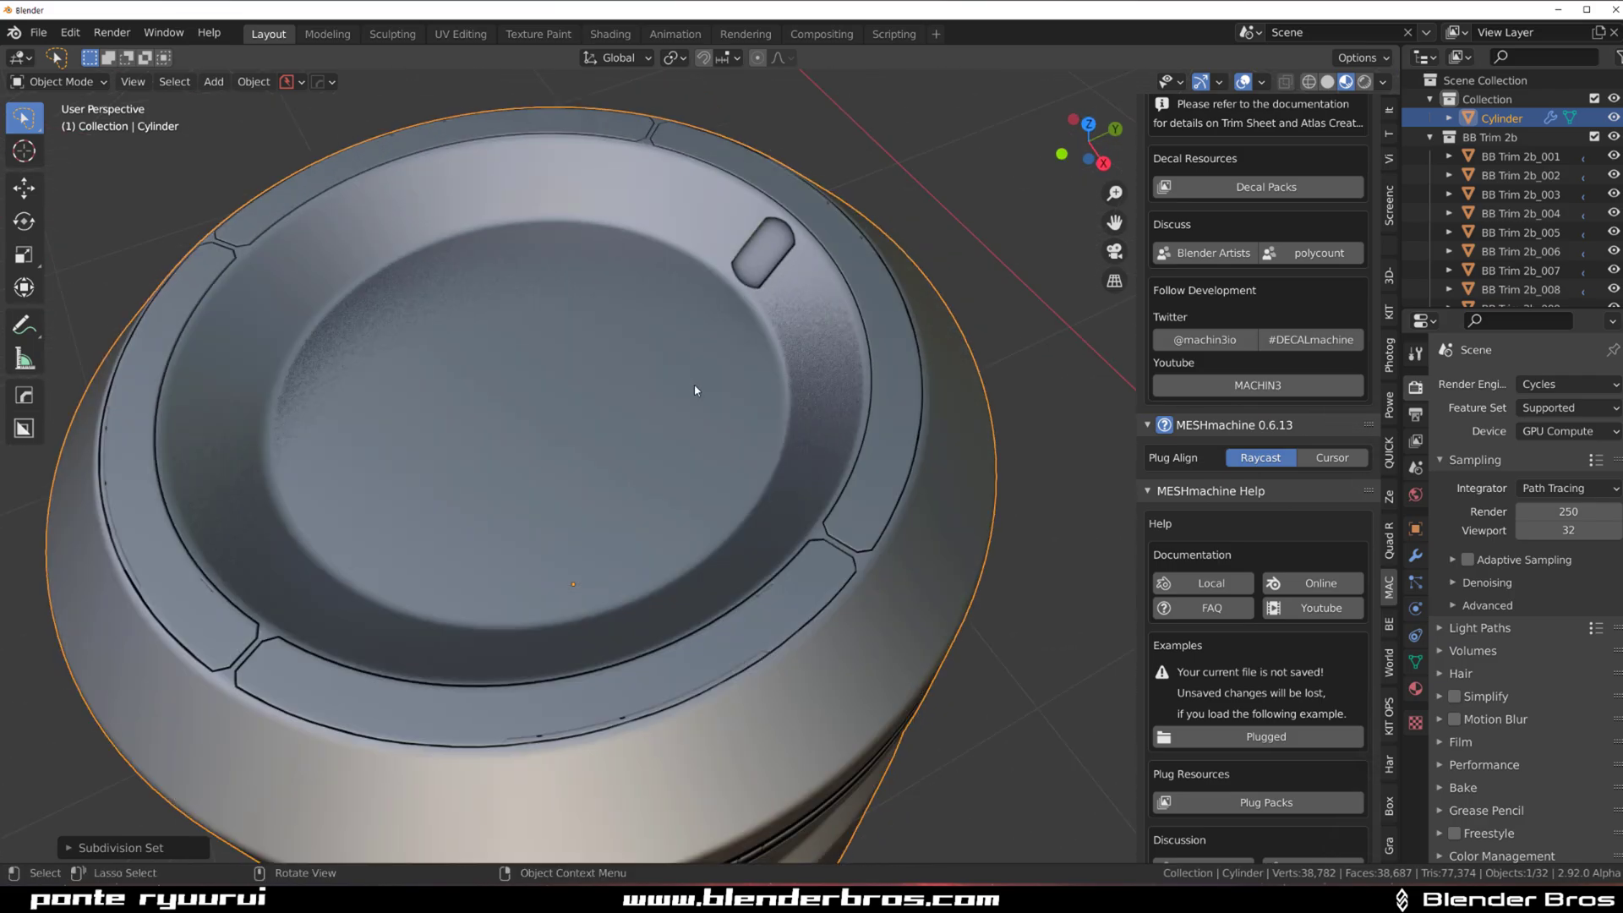
scroll(667, 474, "down", 3)
middle_click_drag(667, 474, 1148, 438)
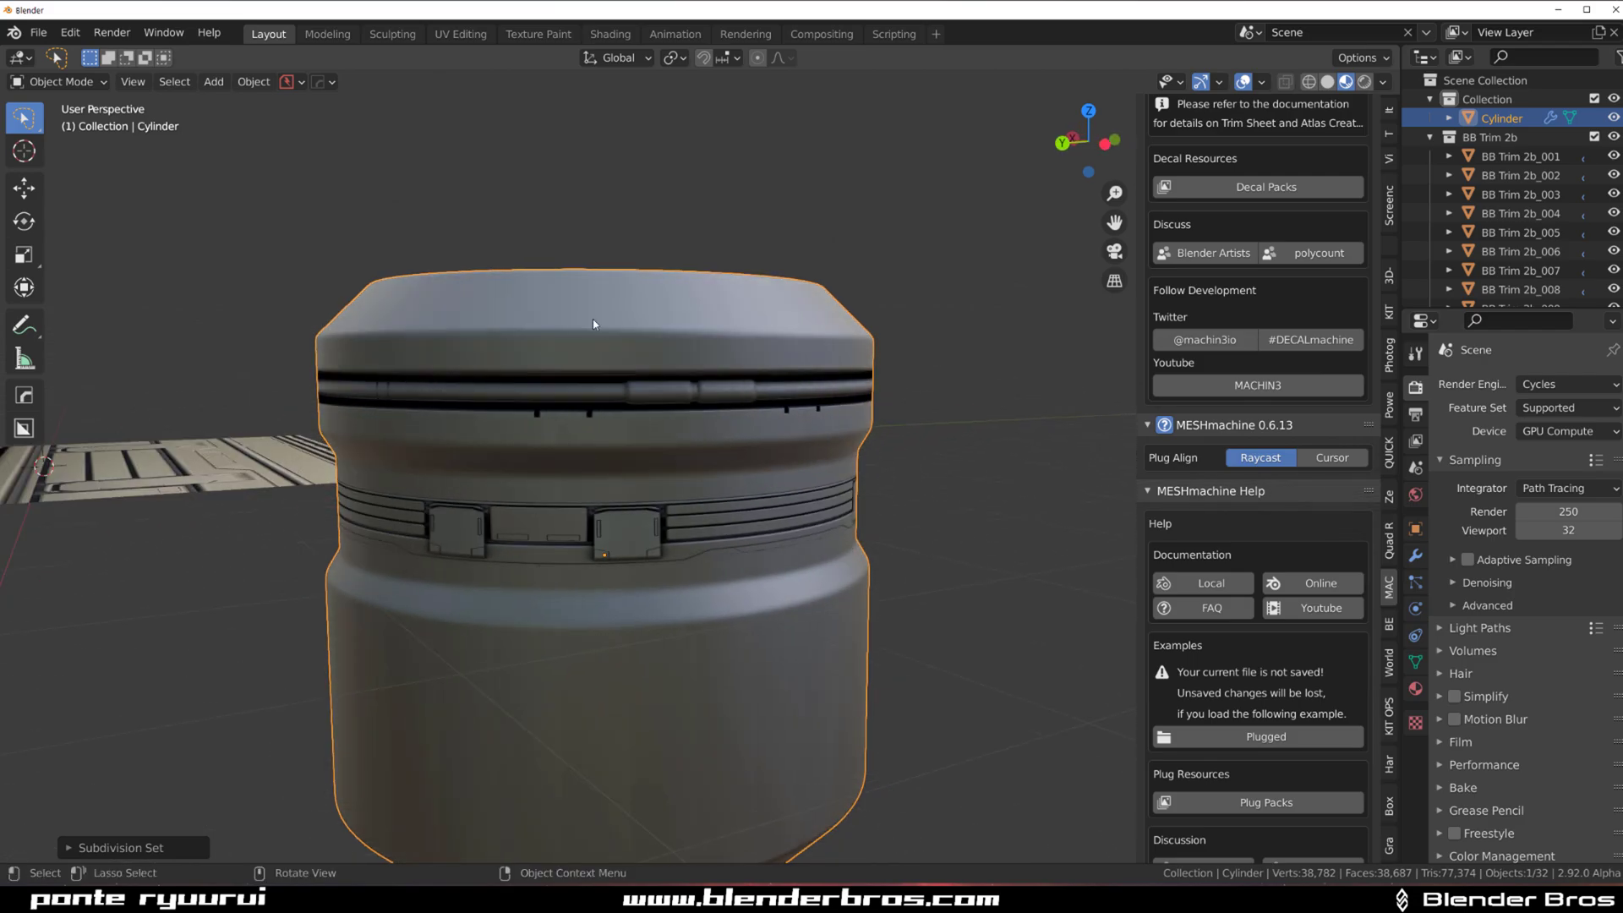
Examine the flat BB Trim 2b sheet beside the cylinder from several angles and up close.
middle_click_drag(595, 325, 574, 430)
middle_click_drag(456, 312, 957, 404, "shift")
middle_click_drag(461, 283, 1098, 457, "shift")
scroll(1098, 457, "down", 2)
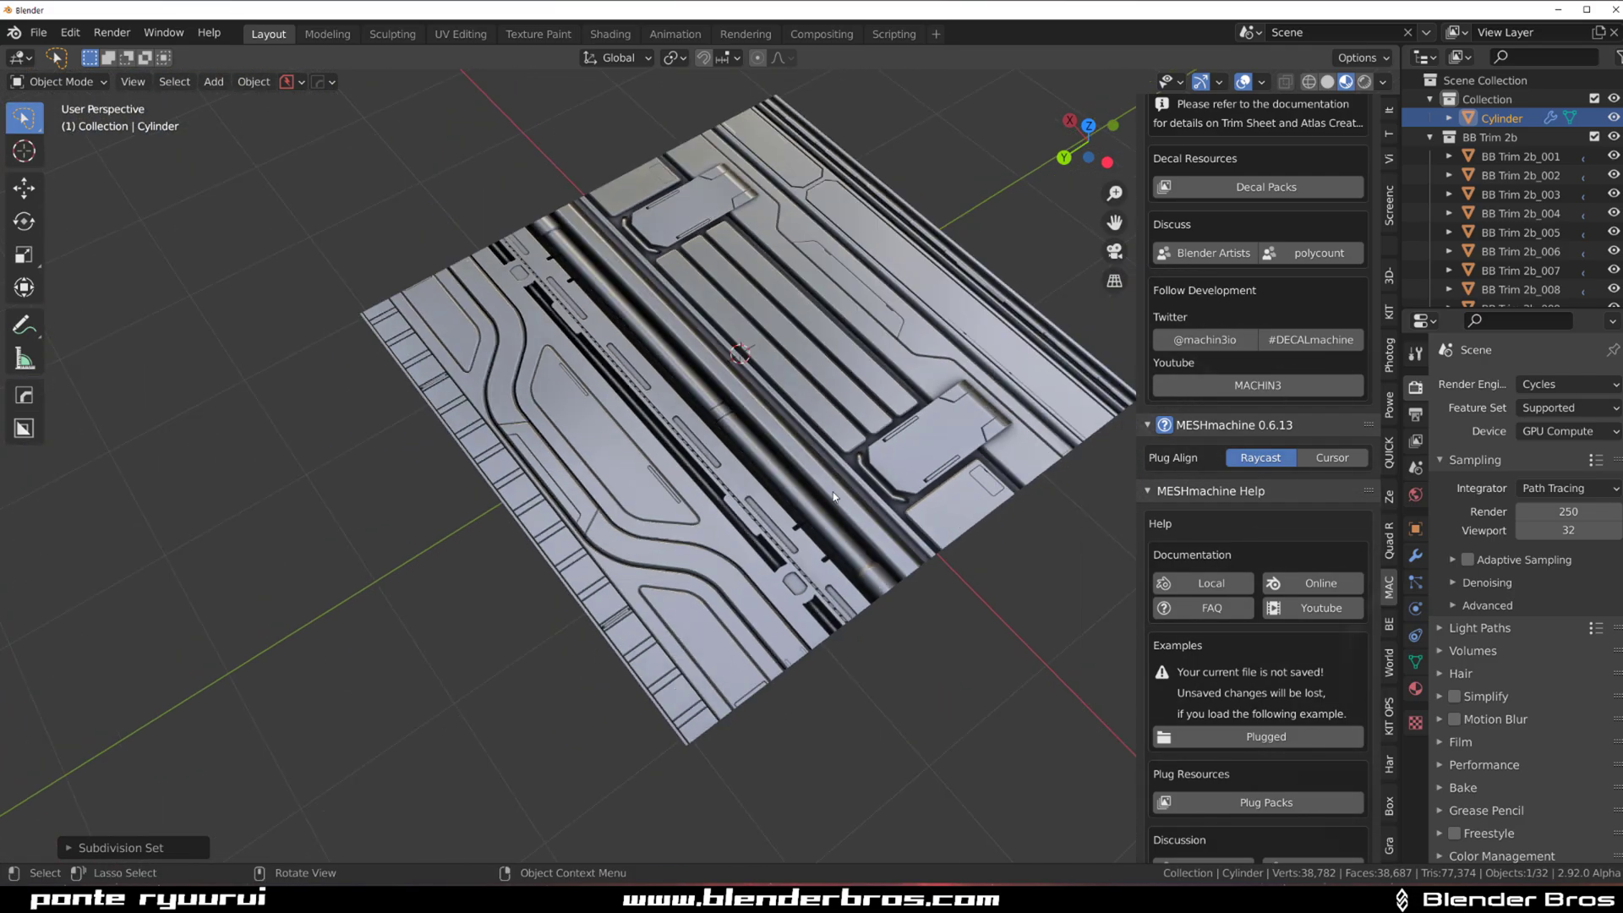
middle_click_drag(798, 494, 877, 450)
middle_click_drag(761, 634, 763, 309, "shift")
scroll(764, 311, "up", 2)
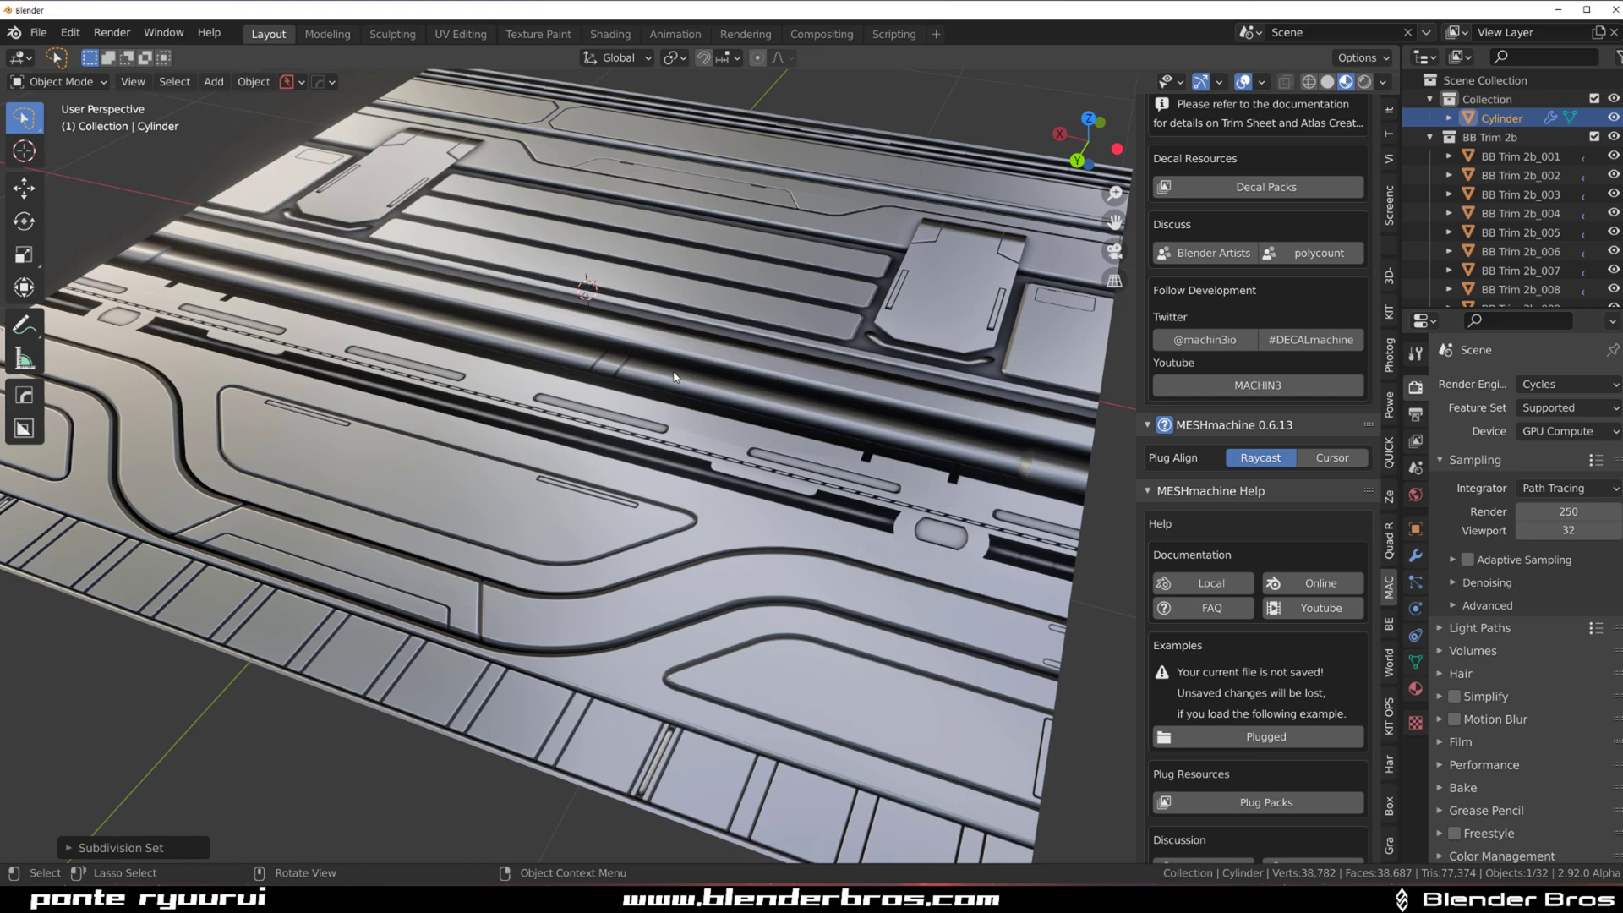
scroll(734, 437, "down", 2)
middle_click_drag(635, 378, 737, 424)
scroll(737, 424, "down", 5)
scroll(715, 377, "up", 3)
middle_click_drag(791, 583, 611, 453, "shift")
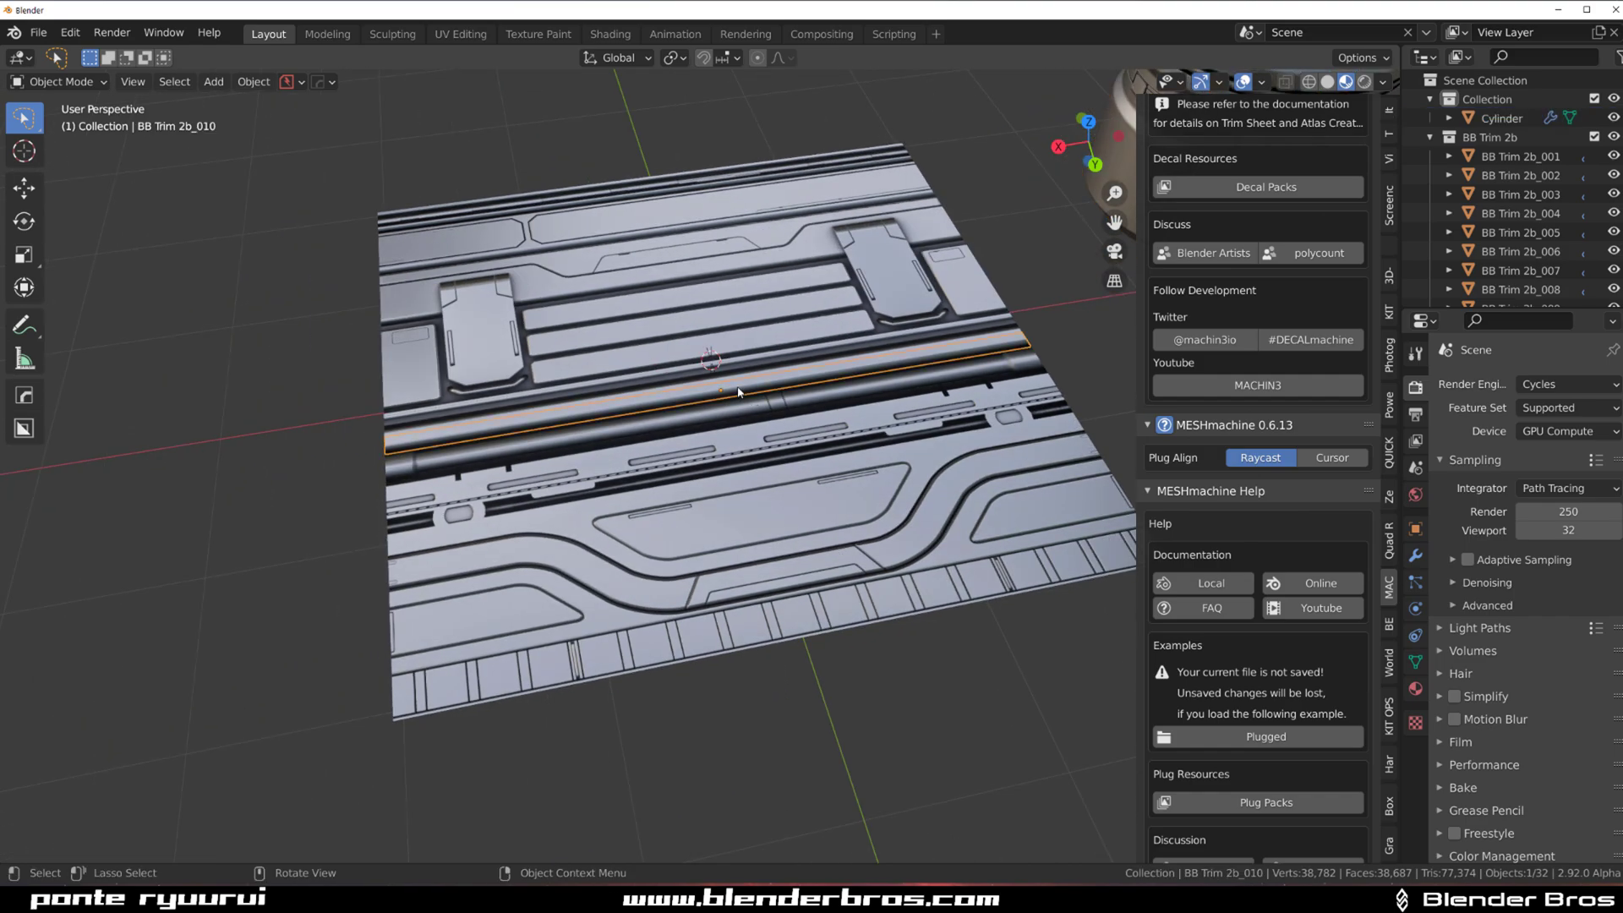